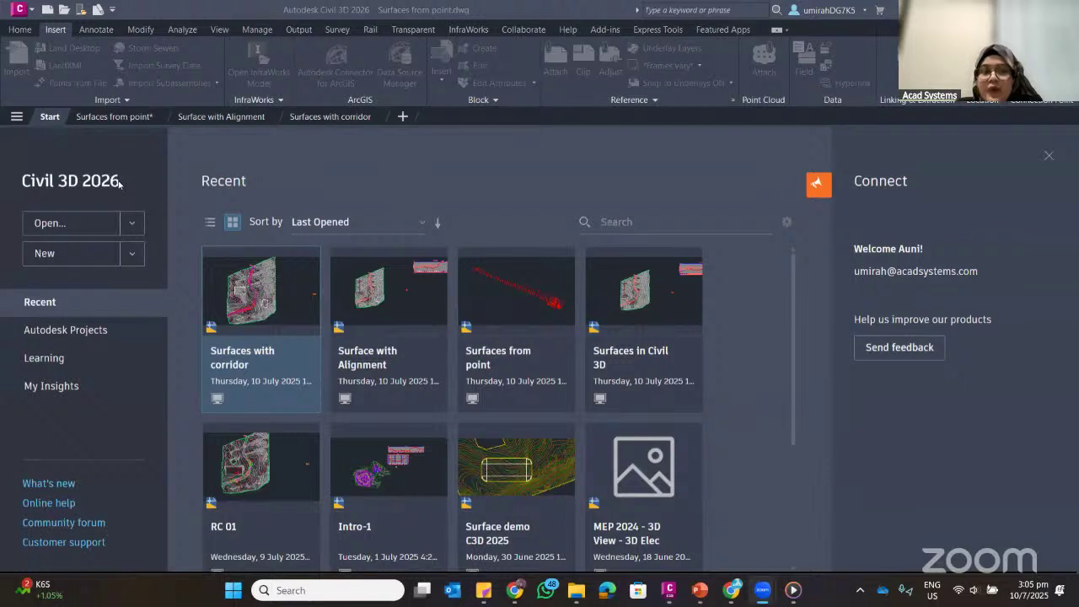
Switch to the Surfaces from point drawing and look over the point file import options without importing anything
left_click(101, 117)
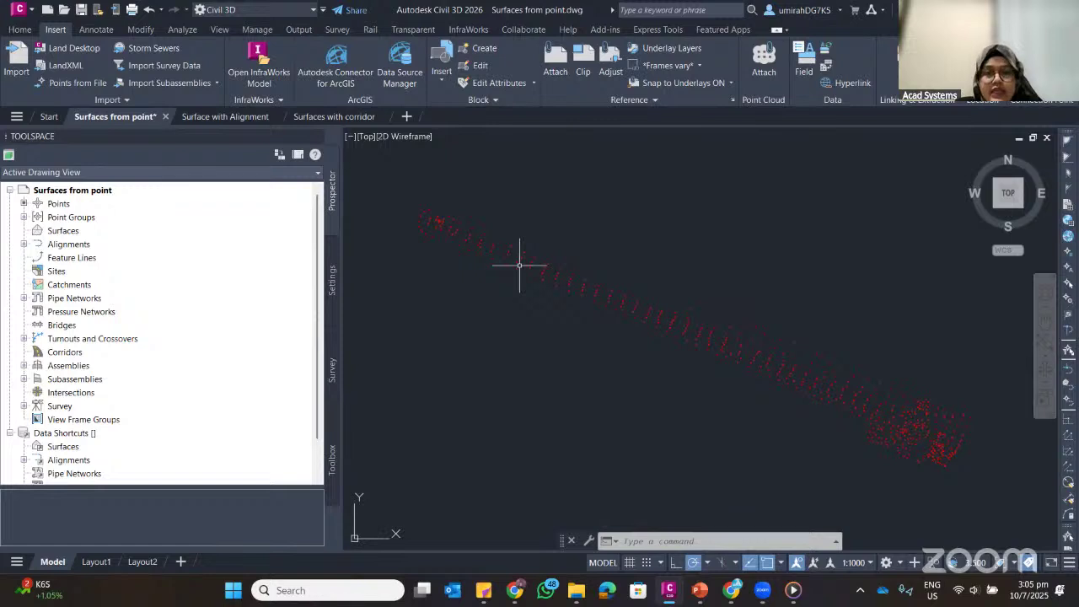
left_click(69, 83)
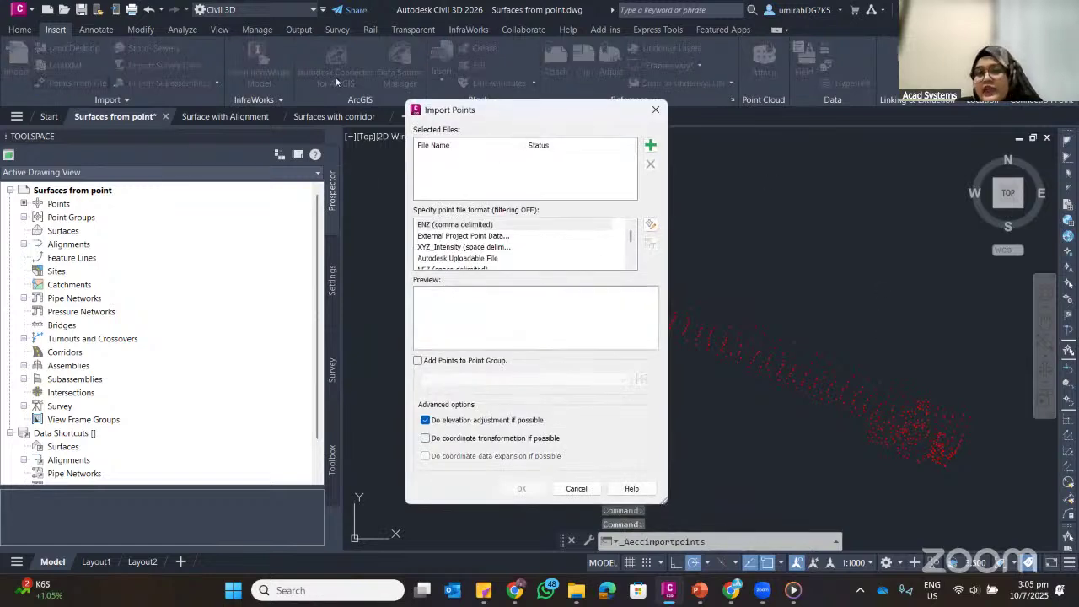
left_click(656, 111)
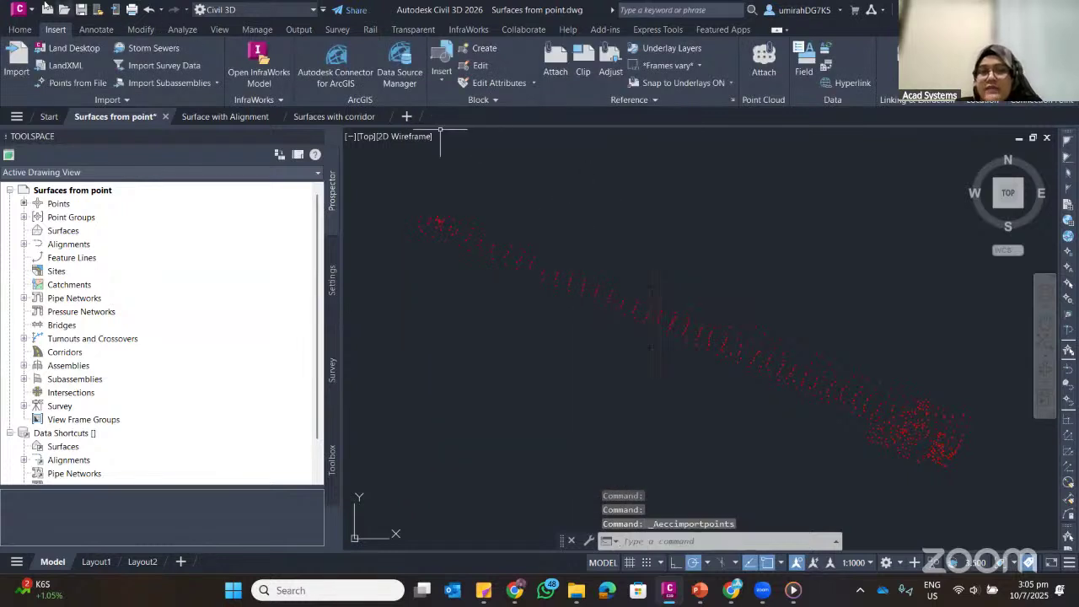
Look over the available COGO point creation tools without creating any points
left_click(20, 30)
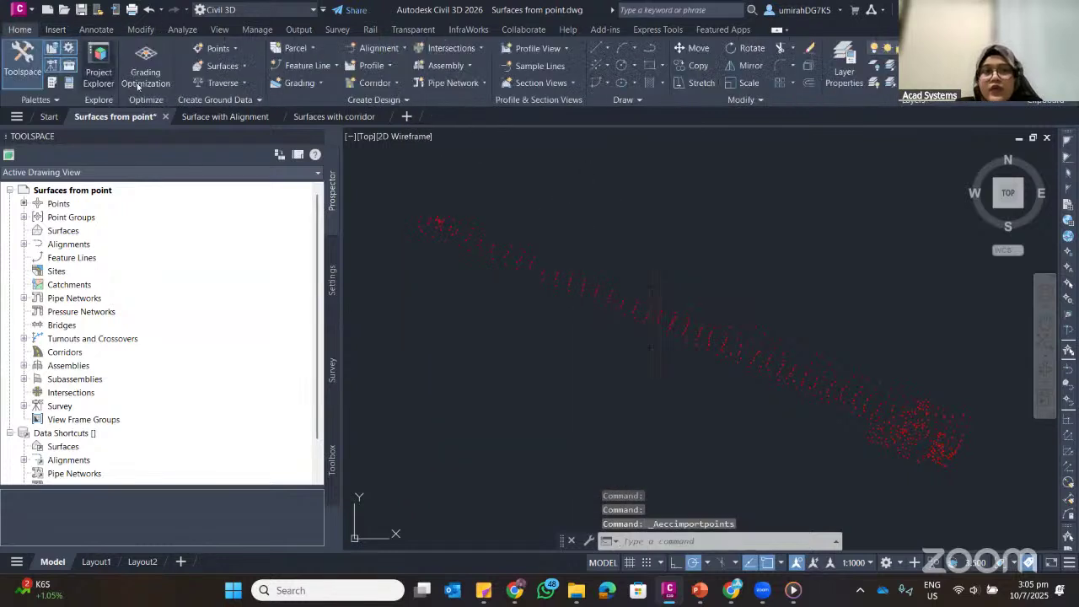
left_click(218, 48)
left_click(228, 69)
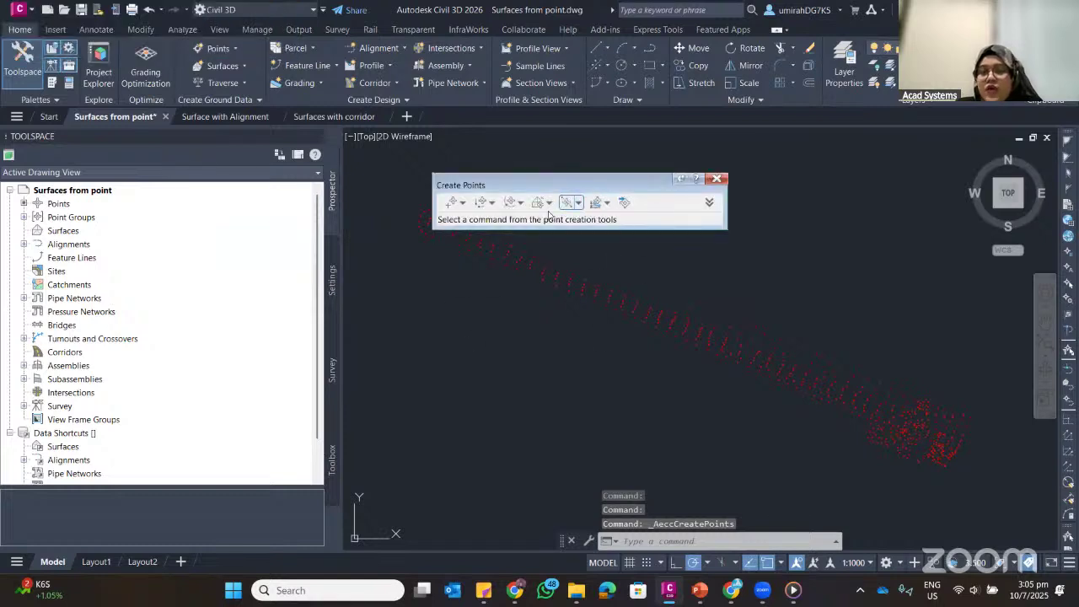
left_click(716, 179)
Examine the properties of a COGO point at the upper-left end of the point strip, down to its easting, northing and elevation
scroll(464, 228, "up", 5)
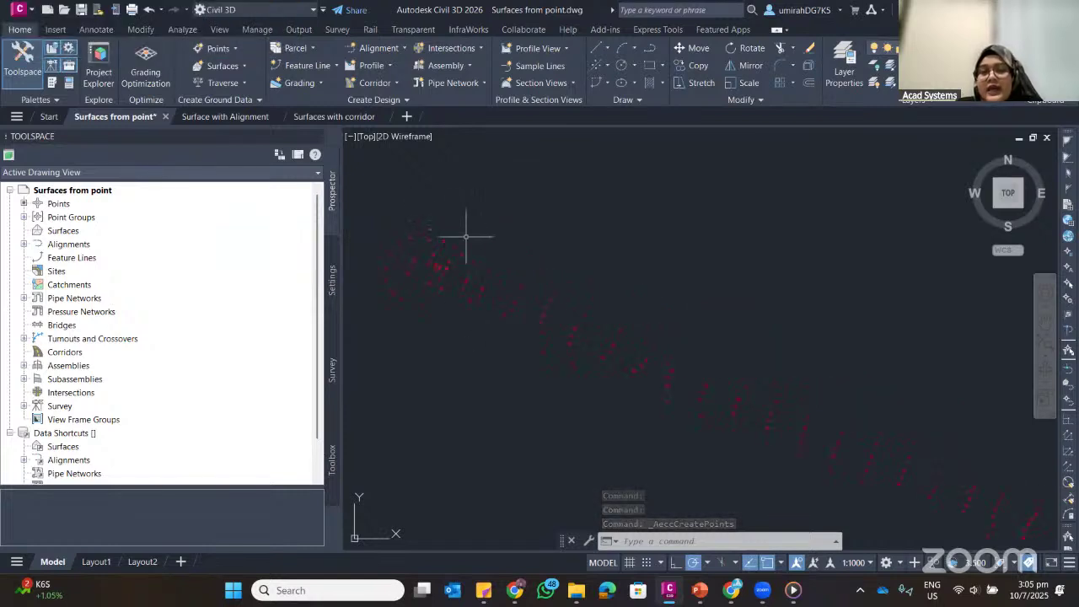
left_click(462, 223)
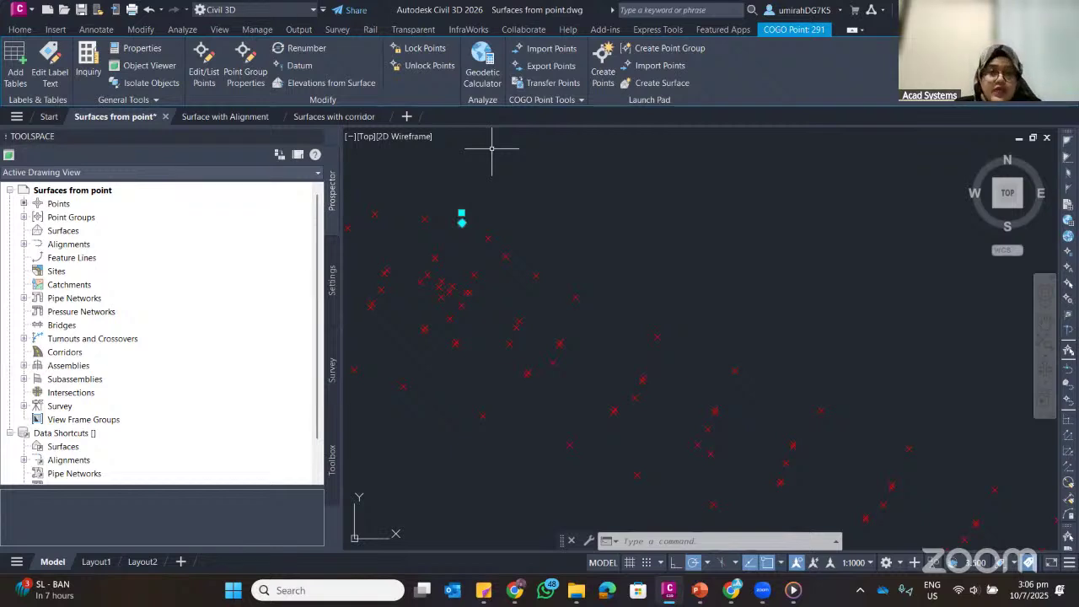
key("Escape")
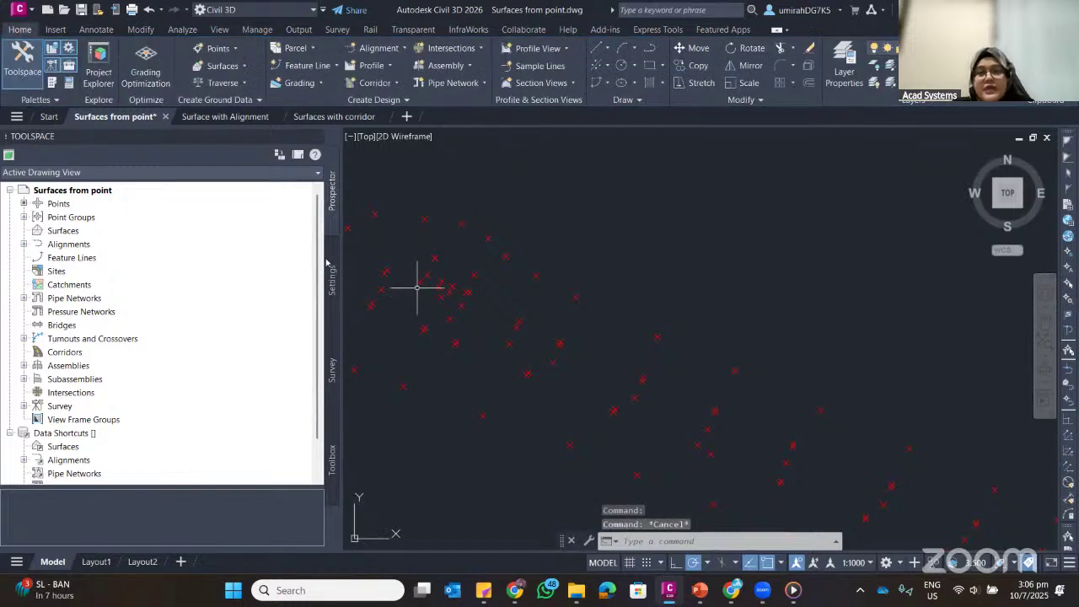
scroll(506, 236, "up", 3)
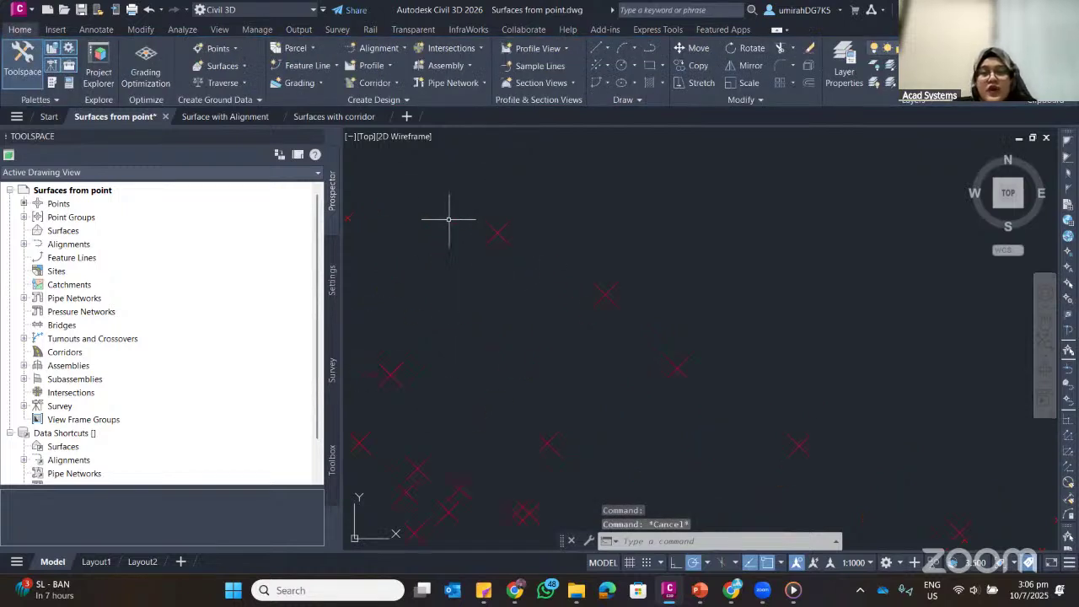
left_click(499, 233)
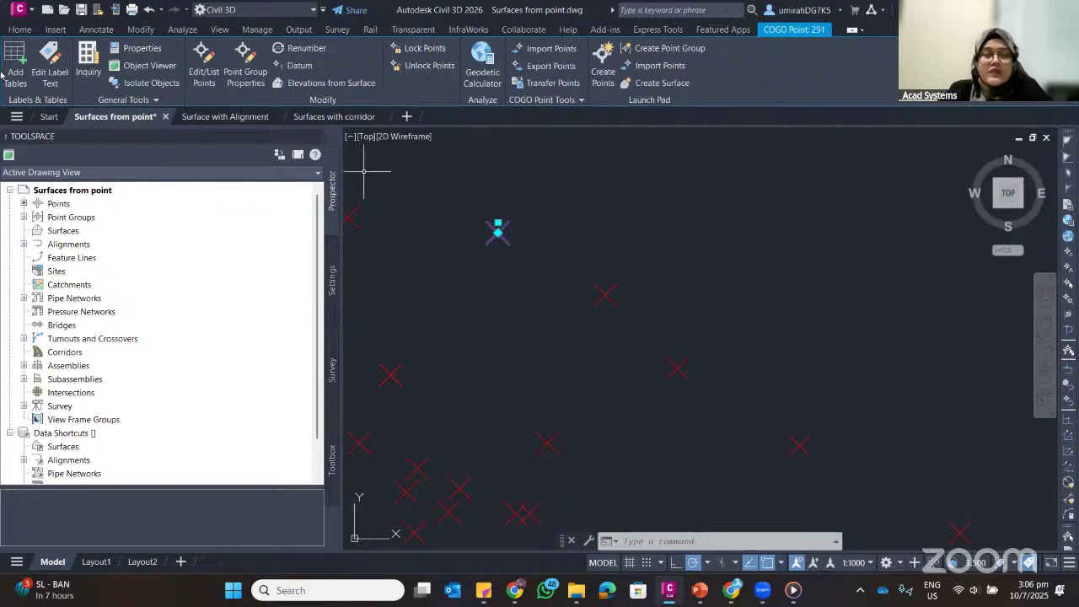
left_click(141, 48)
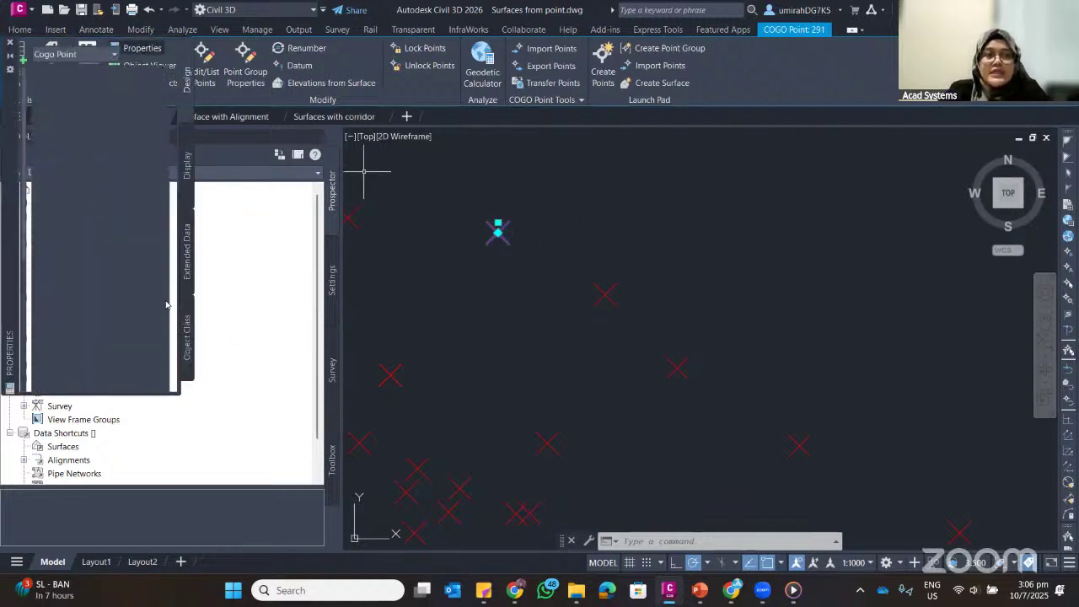
left_click(159, 394)
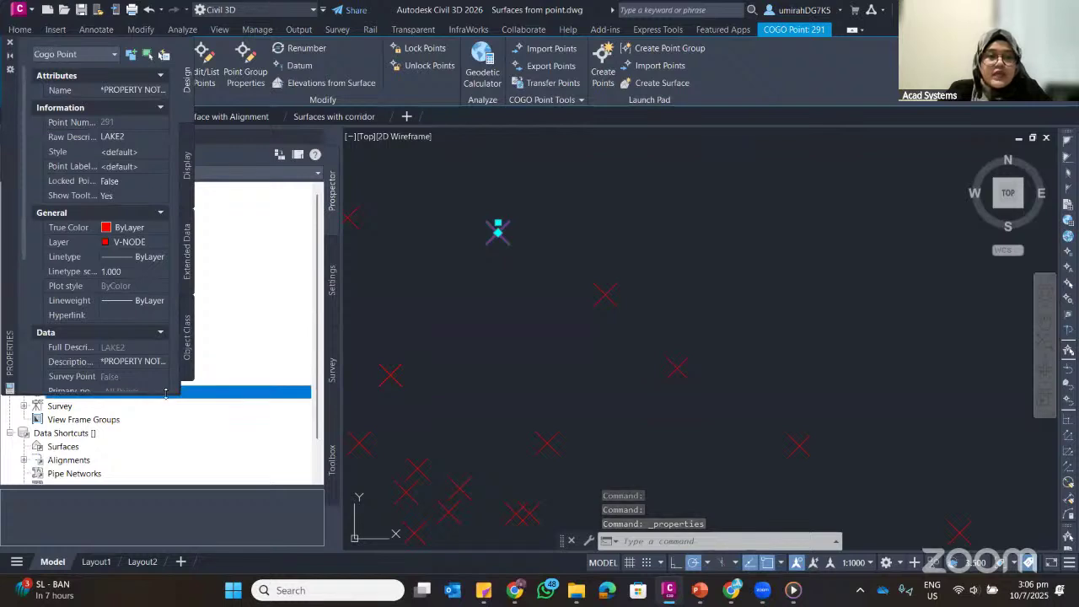
mouse_move(133, 387)
scroll(132, 386, "down", 3)
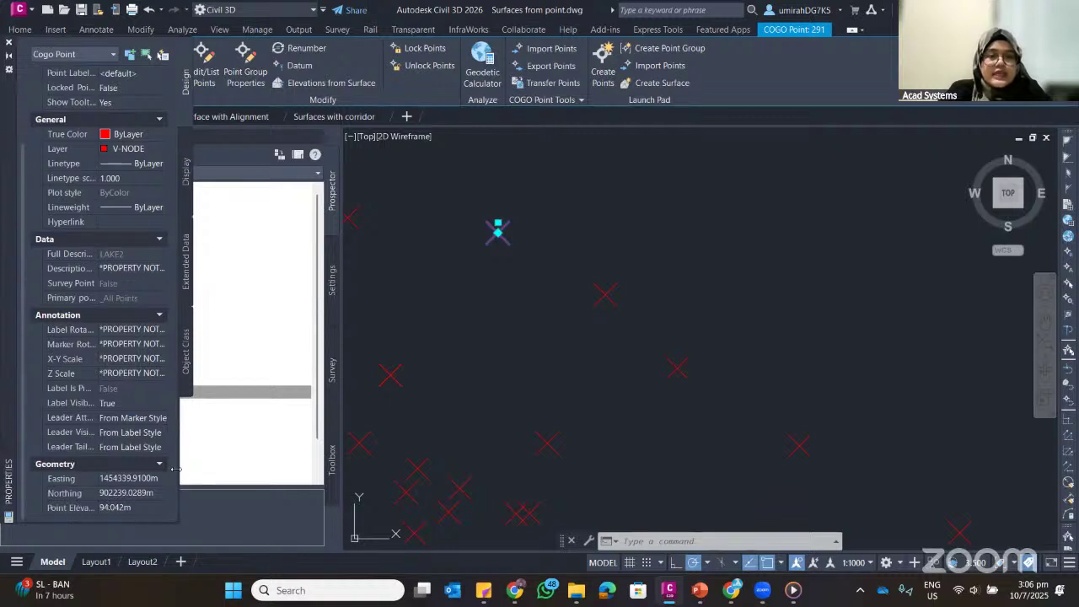
left_click_drag(178, 480, 343, 481)
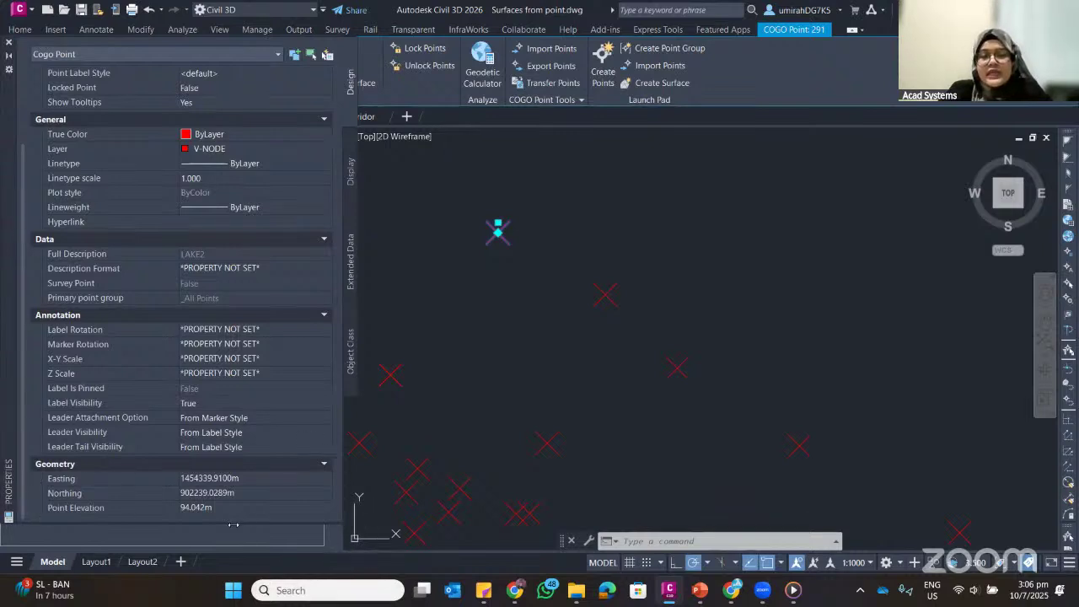
left_click(8, 41)
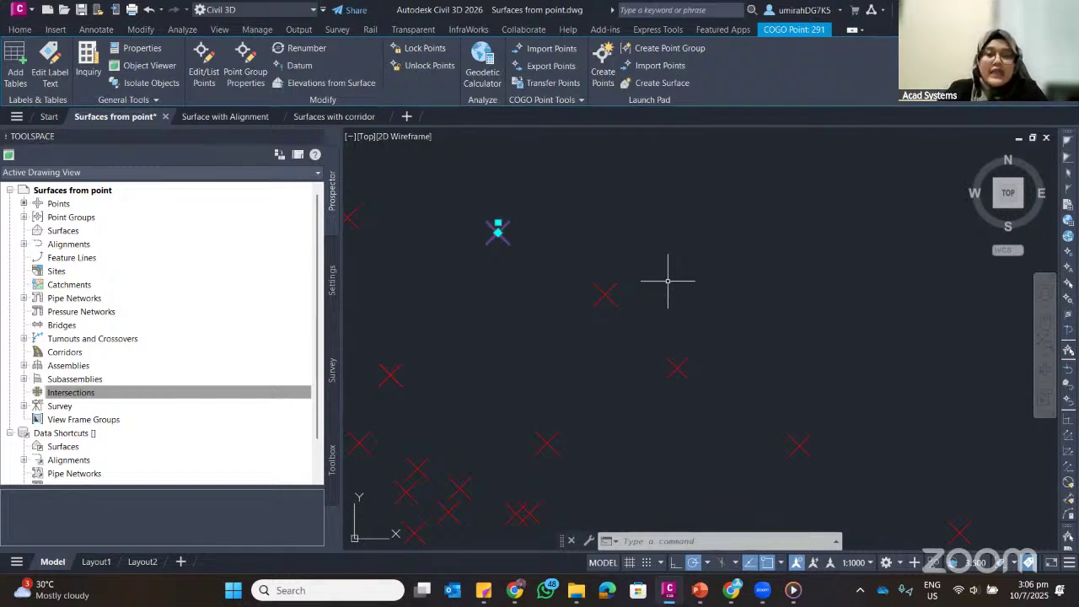
key("Escape")
Start creating a new surface in the drawing, review the available surface types and choose TIN surface
scroll(653, 284, "down", 5)
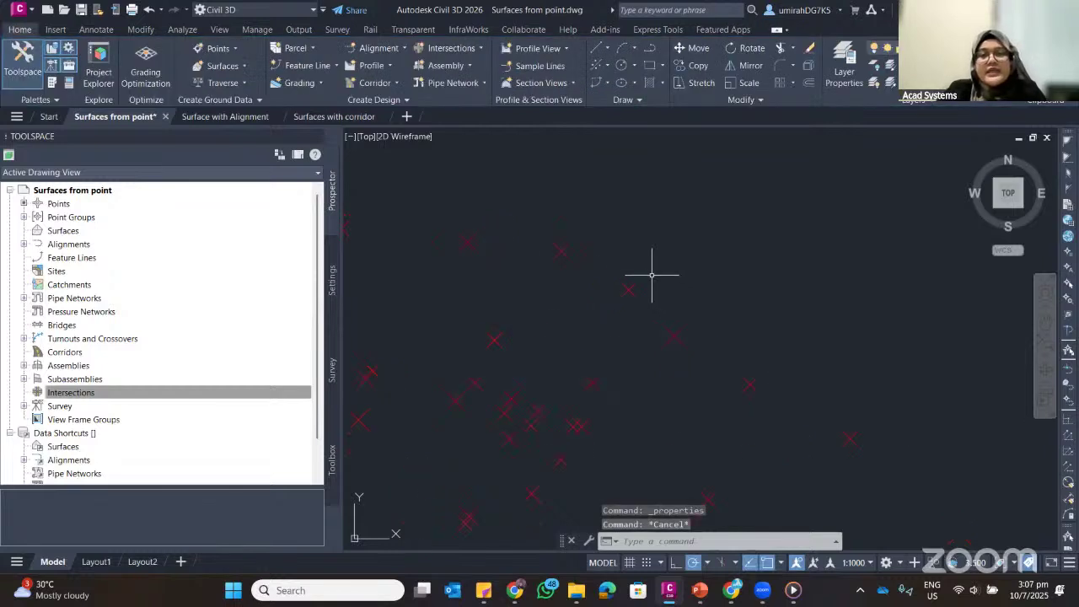
mouse_move(494, 149)
middle_mouse_down()
mouse_move(688, 295)
mouse_move(544, 173)
middle_mouse_up()
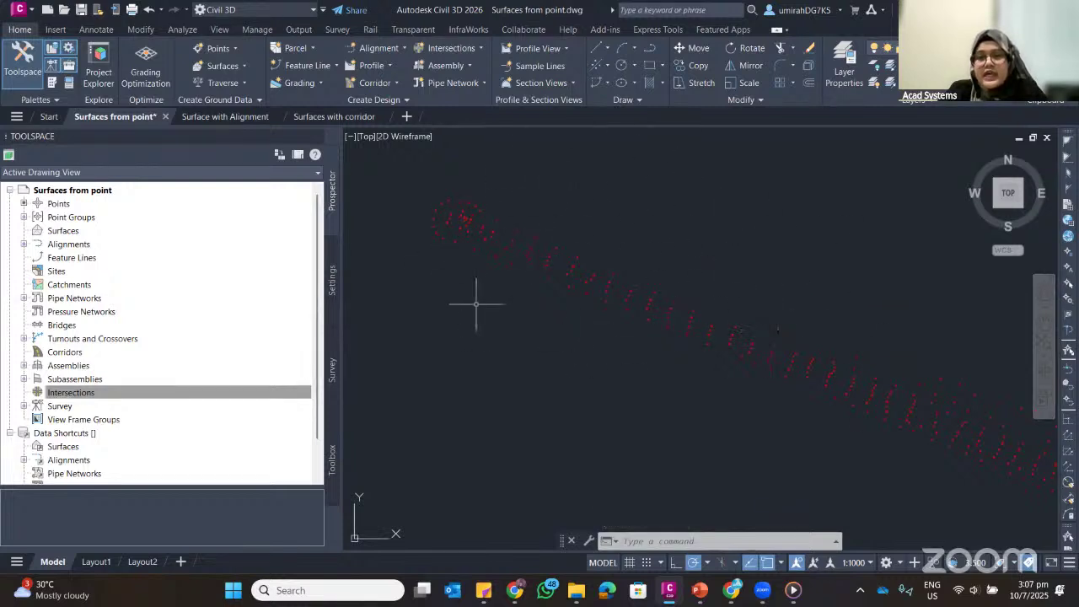
left_click(58, 231)
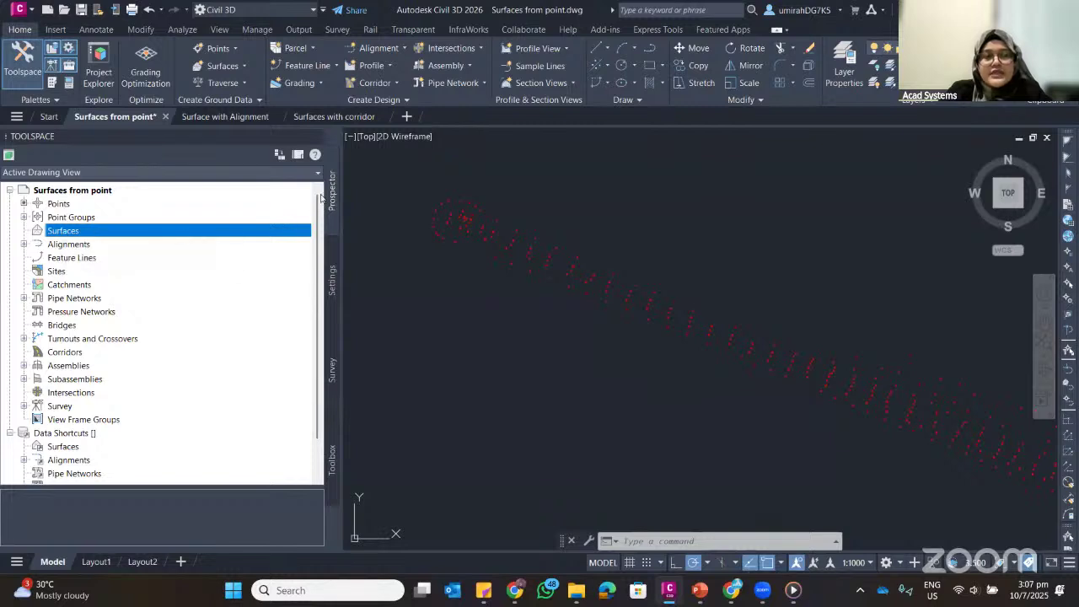
right_click(85, 233)
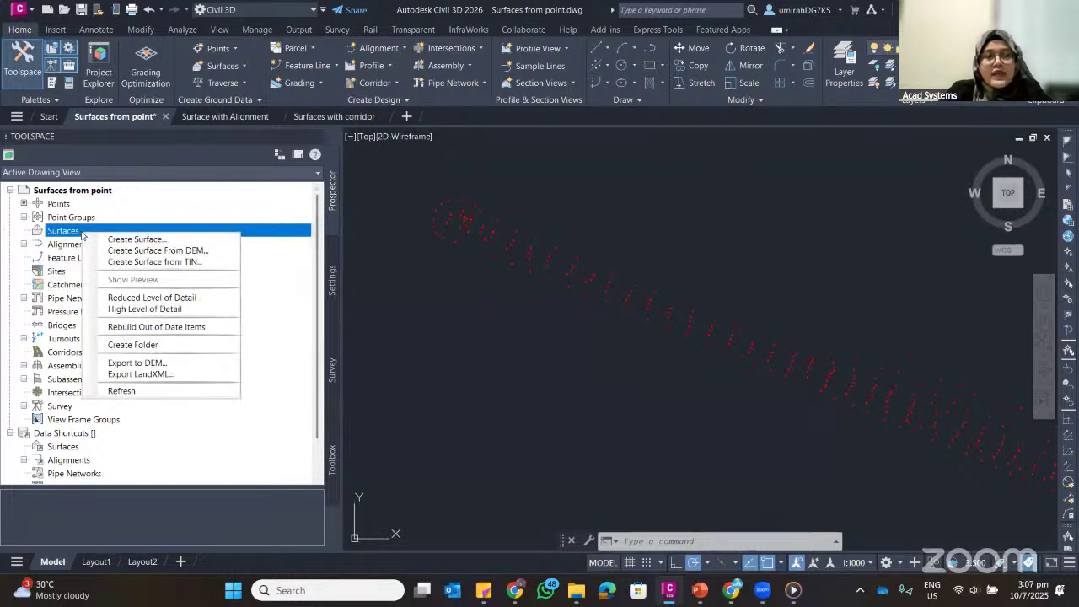
left_click(126, 242)
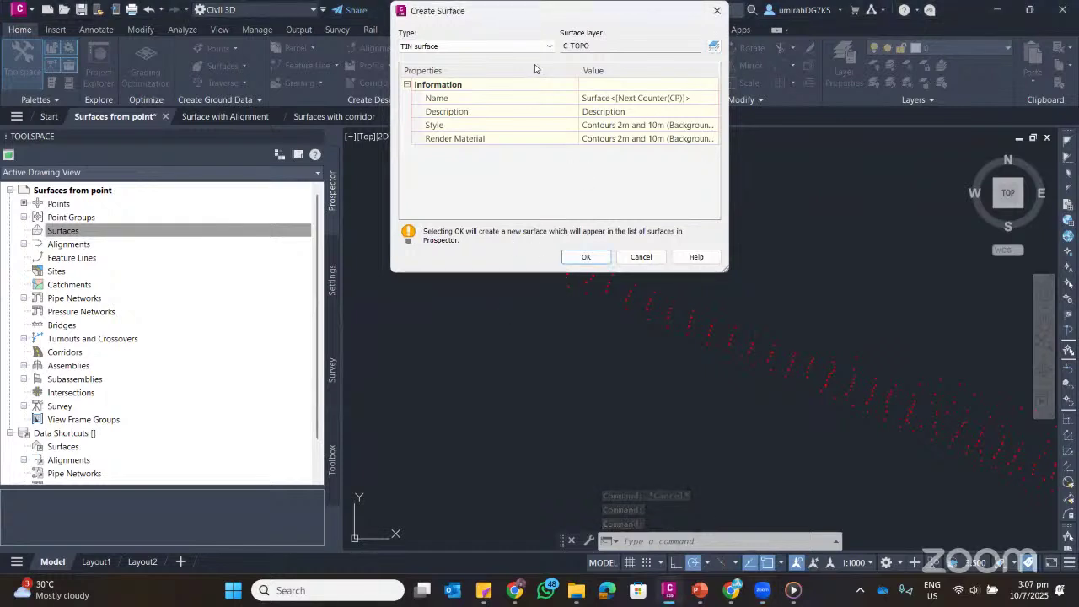
left_click_drag(512, 18, 513, 101)
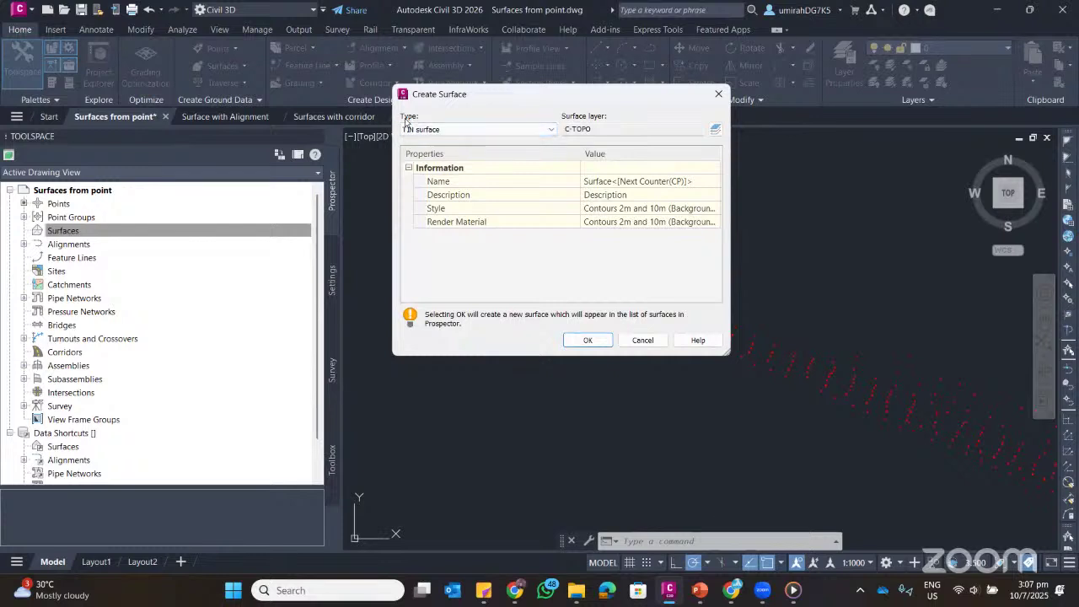
left_click(472, 131)
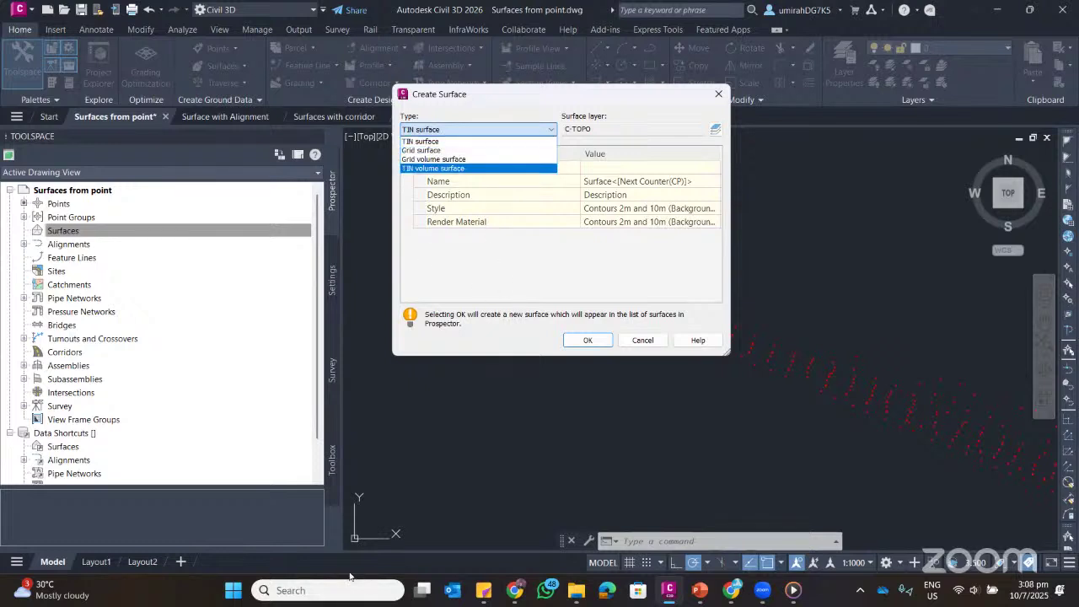
left_click(384, 288)
left_click(432, 129)
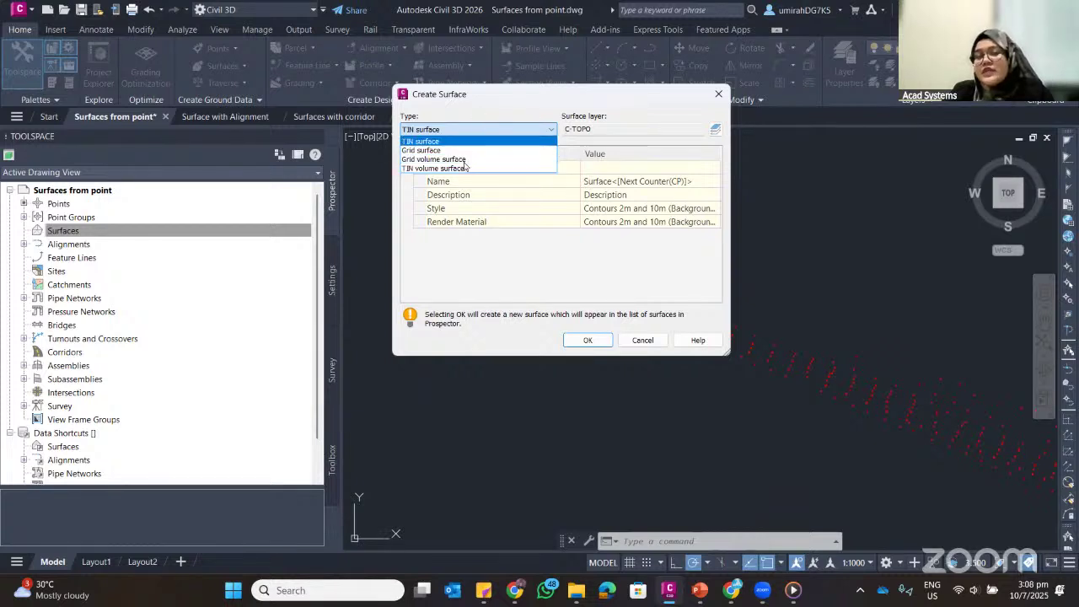
left_click(447, 143)
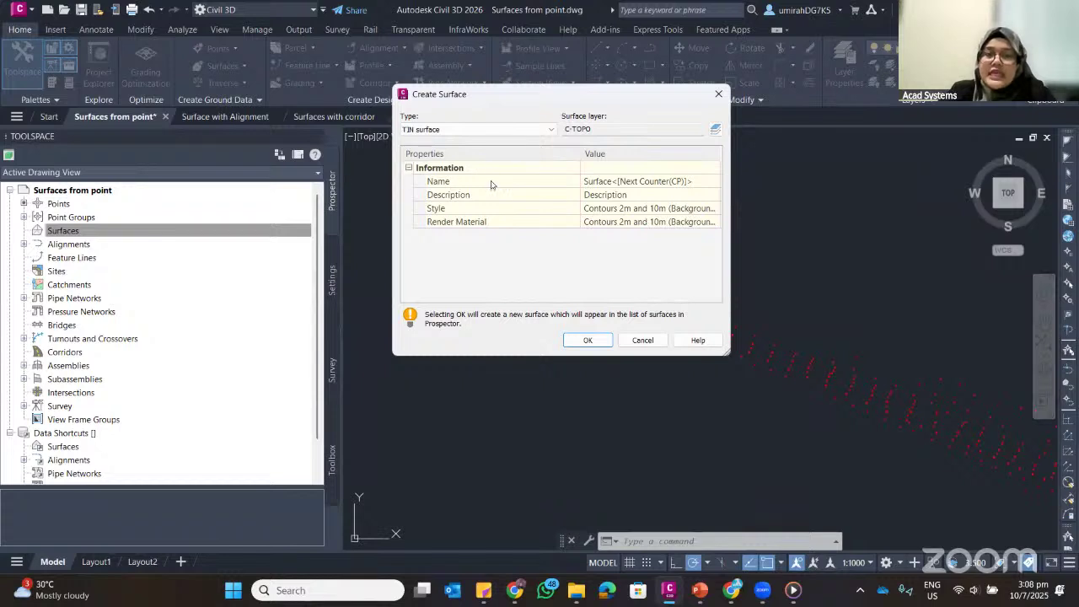
Name the new TIN surface "Existing Ground"
left_click(678, 181)
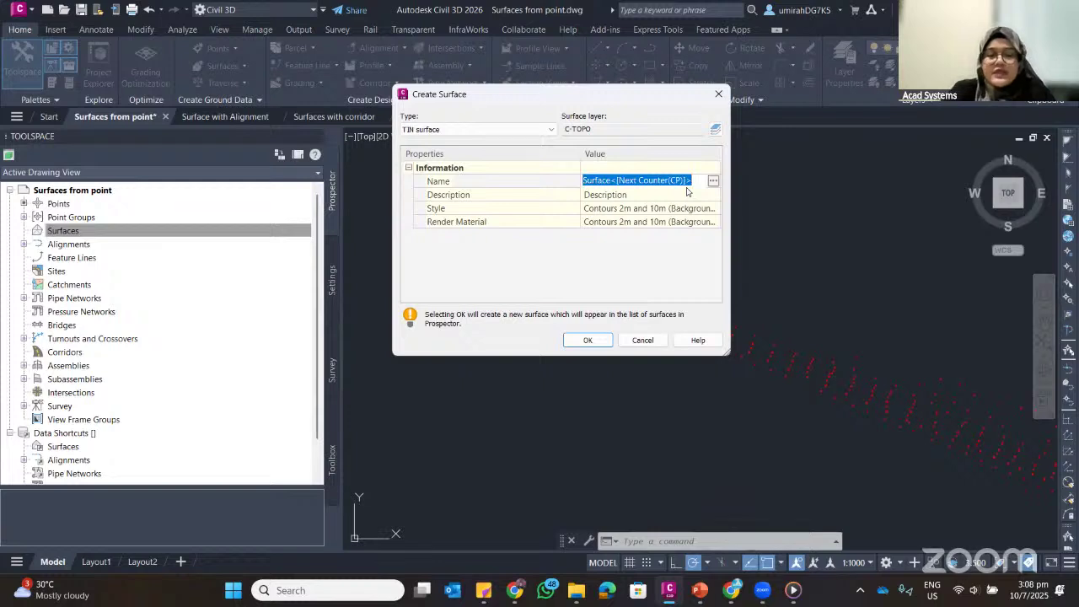
type("Ex")
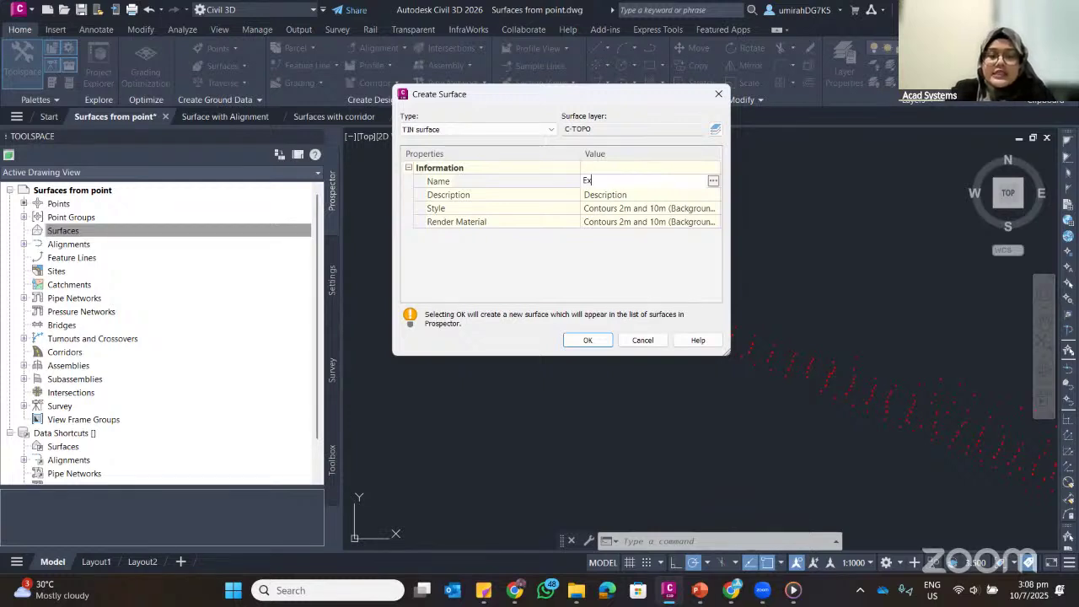
type("isting Goru")
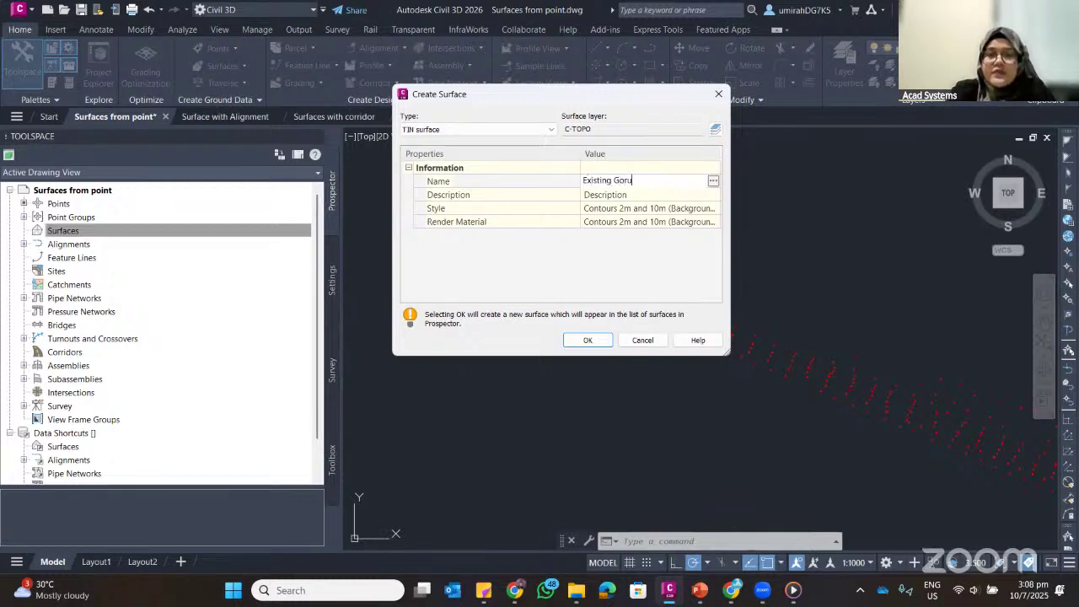
key("BackSpace")
key("BackSpace")
key("BackSpace")
type("round")
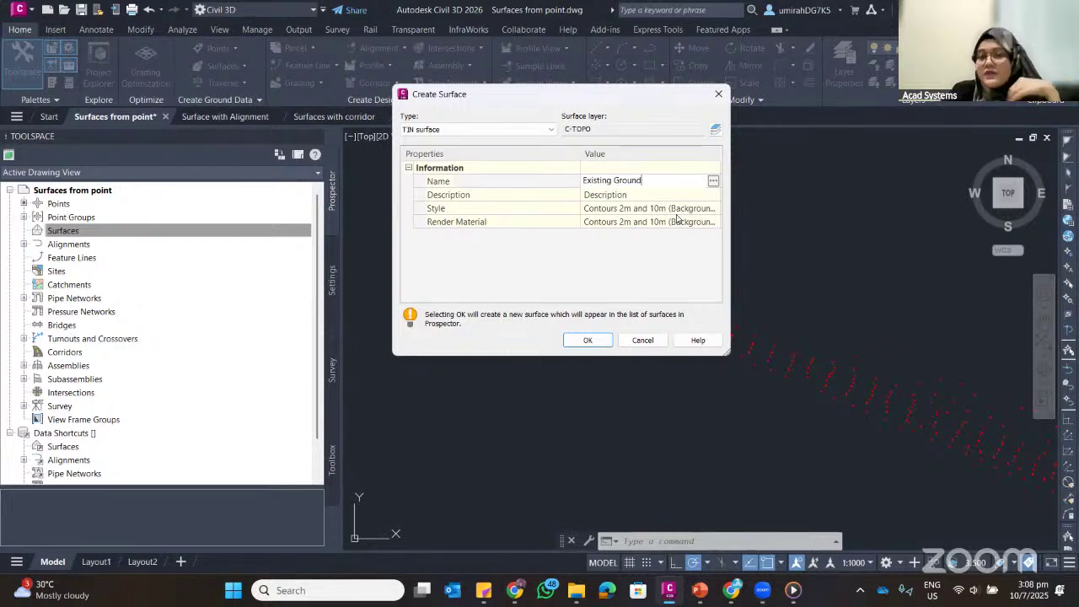
key("Return")
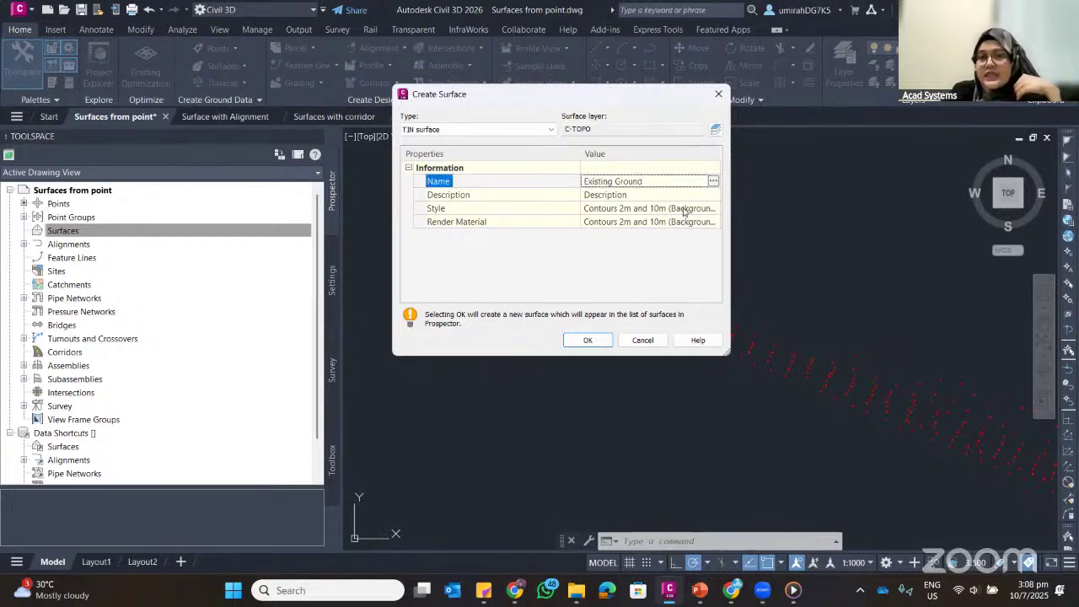
Set the new surface's style to Contours 1m and 5m (Background)
left_click(684, 210)
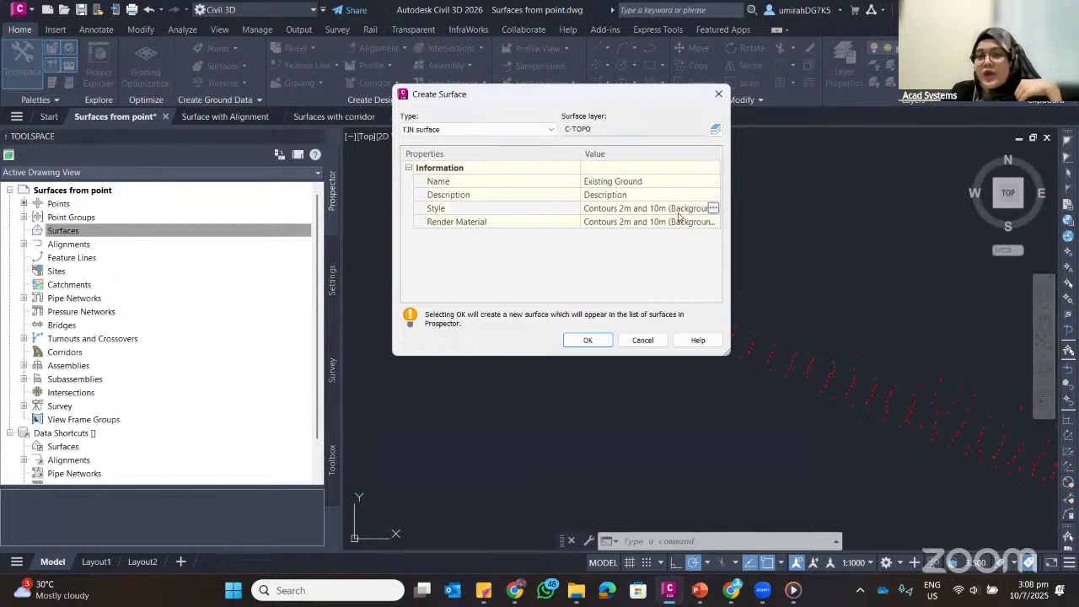
left_click(712, 208)
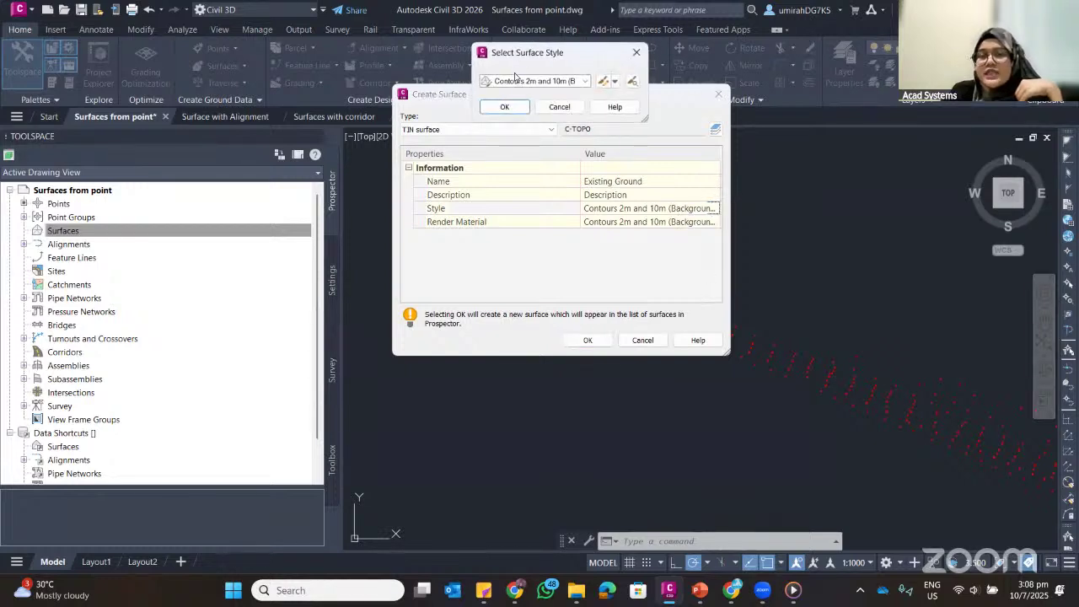
left_click_drag(548, 53, 545, 126)
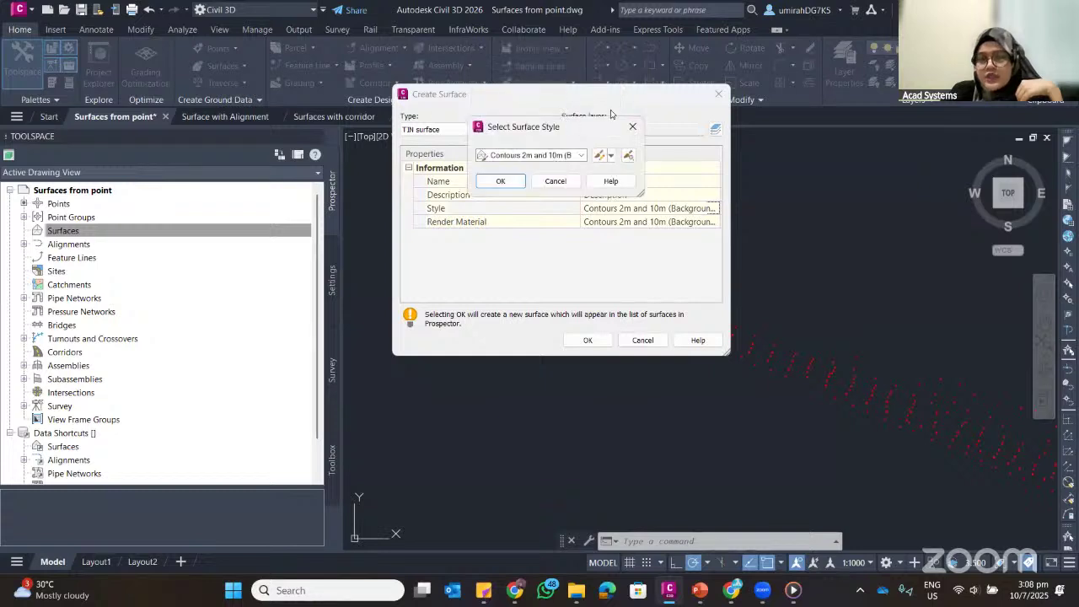
left_click(579, 155)
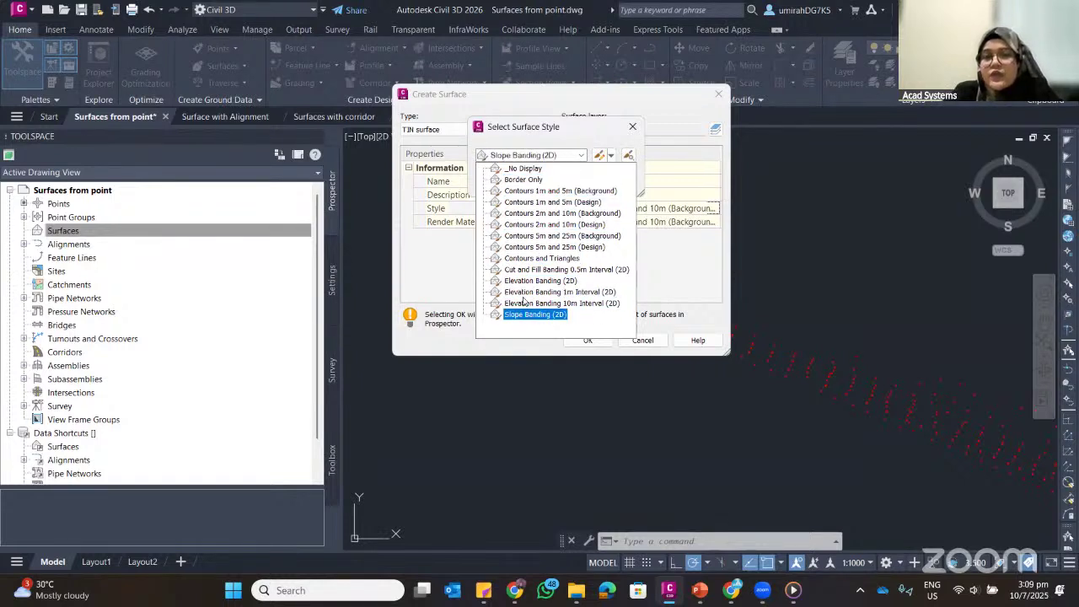
left_click(587, 191)
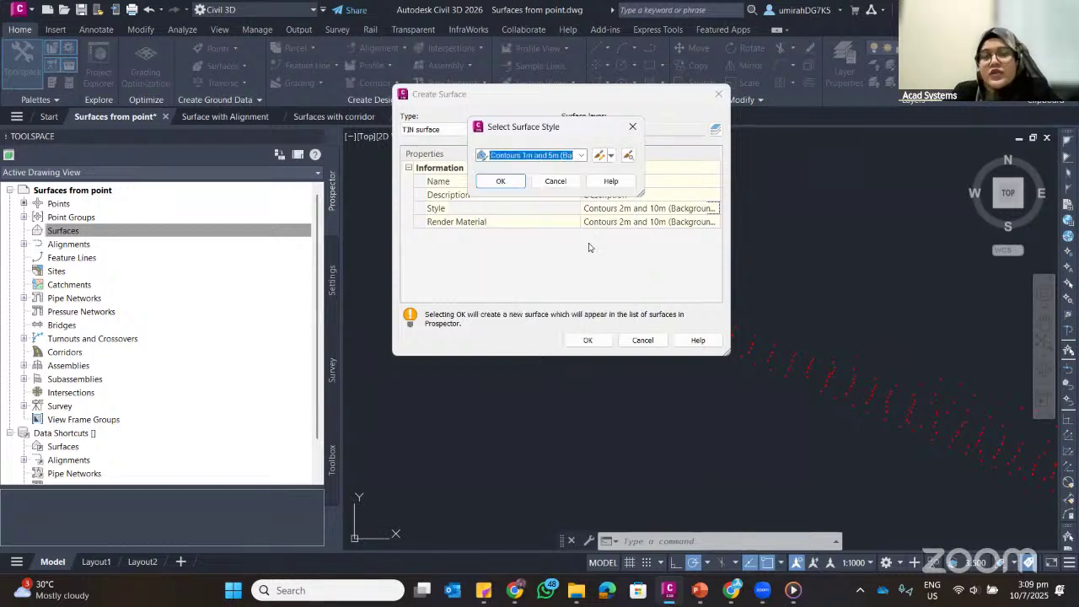
left_click(502, 181)
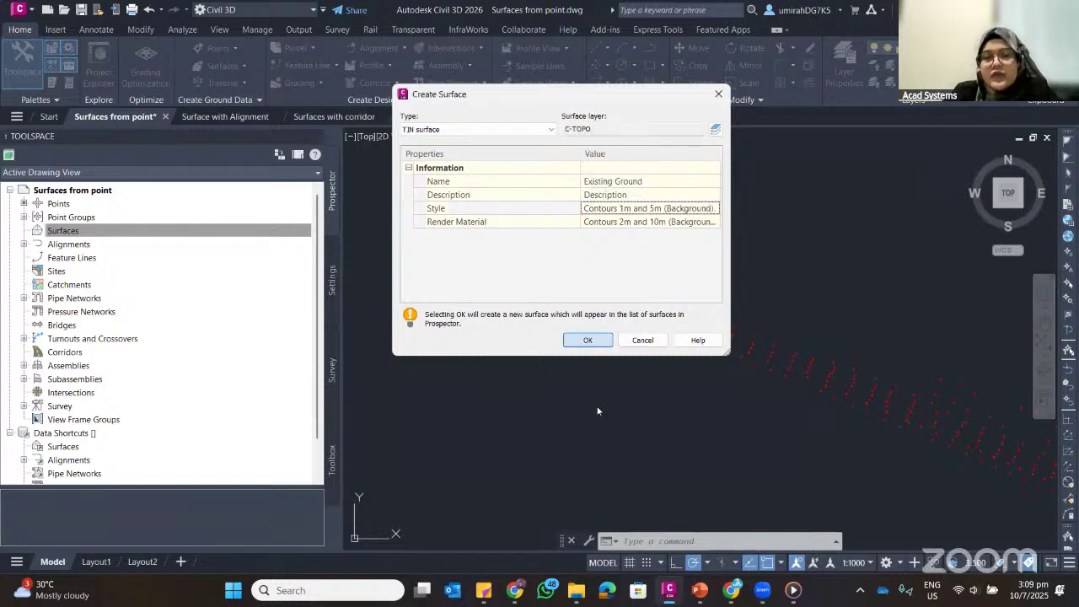
Create the Existing Ground surface with the chosen settings and expand it in the surface tree down to its definition items
left_click(582, 340)
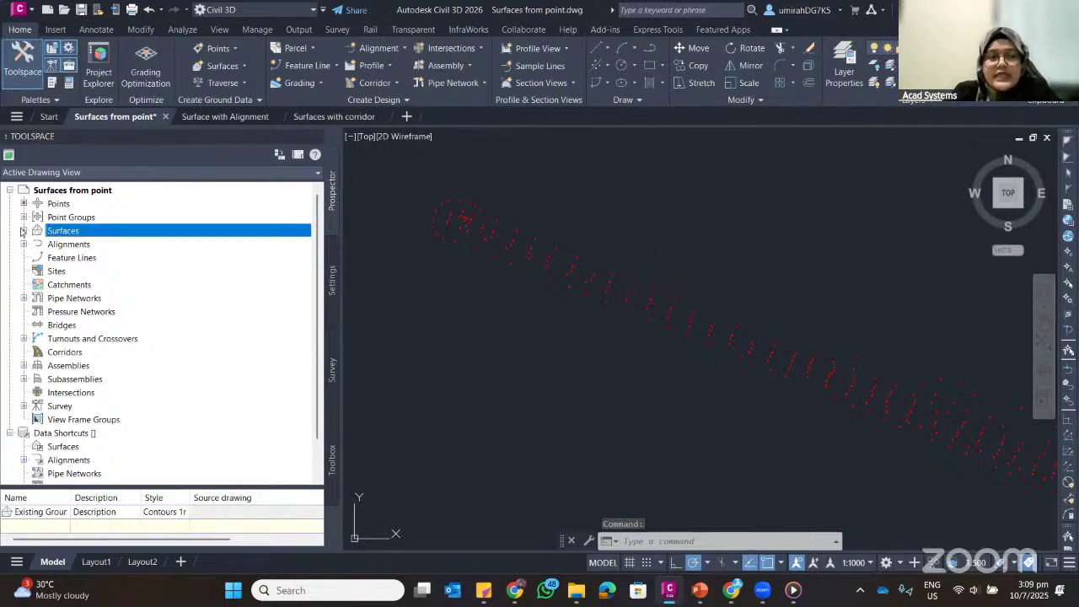
left_click(24, 231)
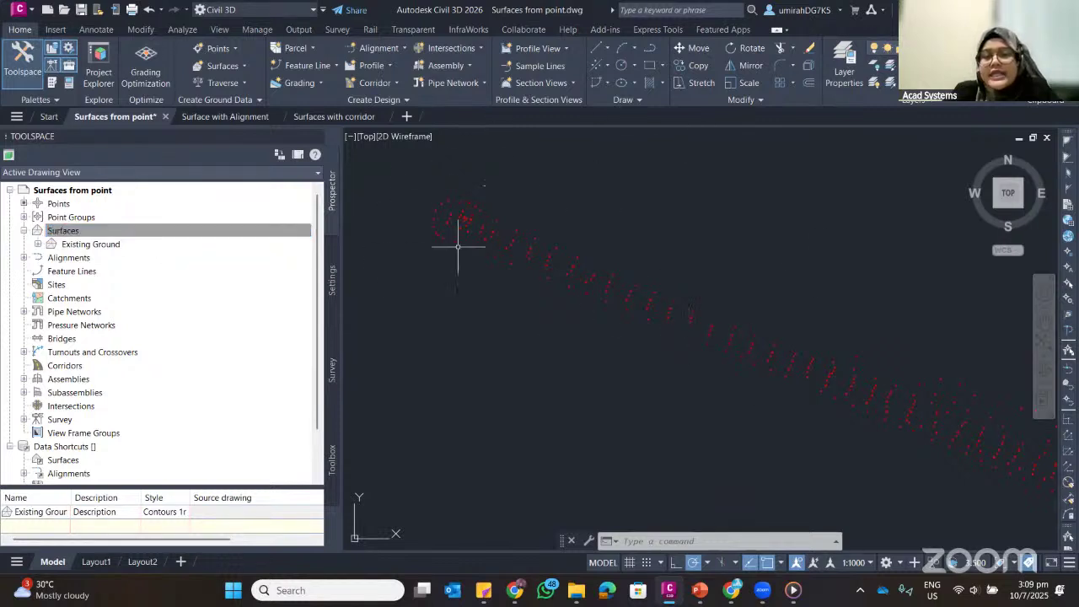
left_click(37, 244)
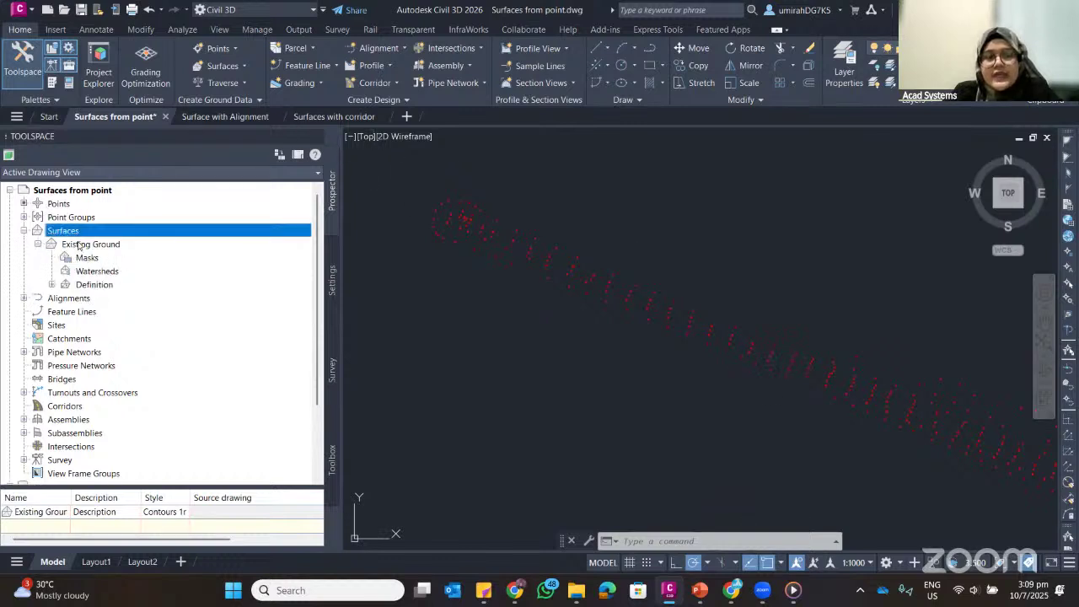
left_click(52, 285)
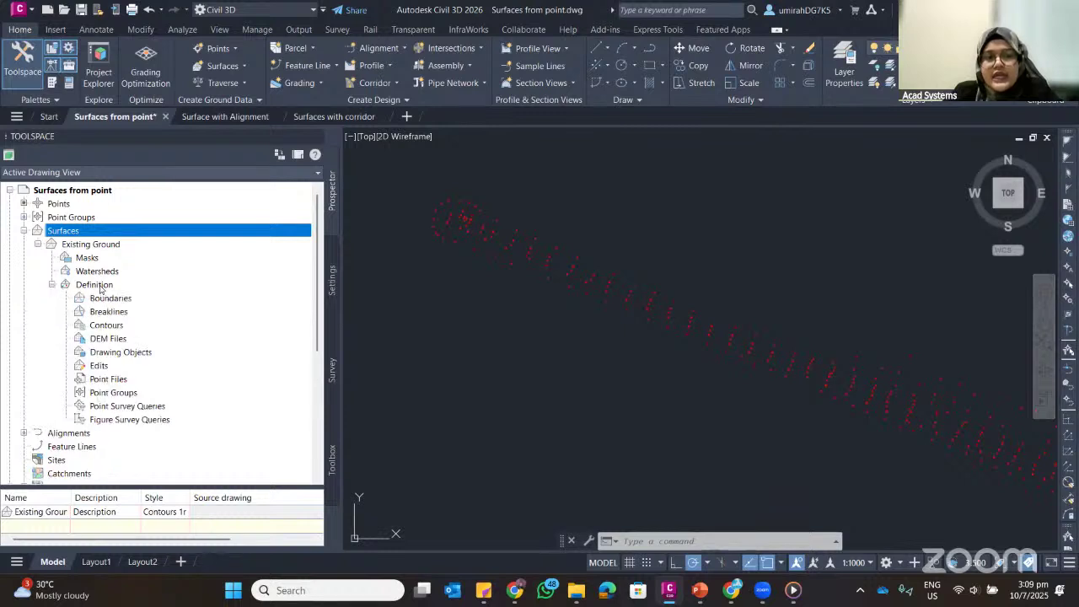
Add the _All Points point group to the definition of the Existing Ground surface
left_click(94, 392)
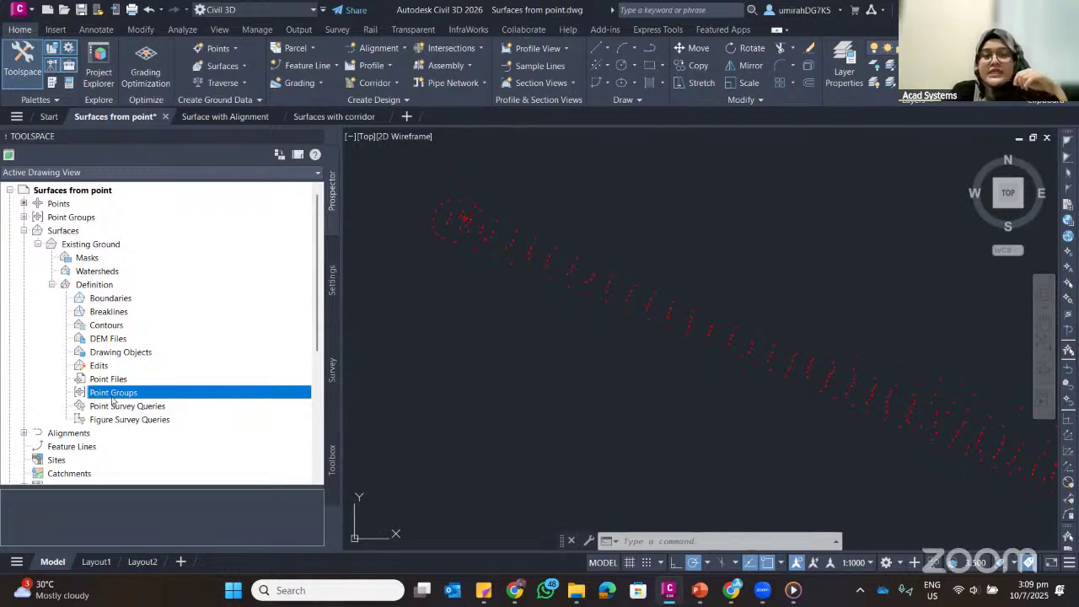
right_click(121, 397)
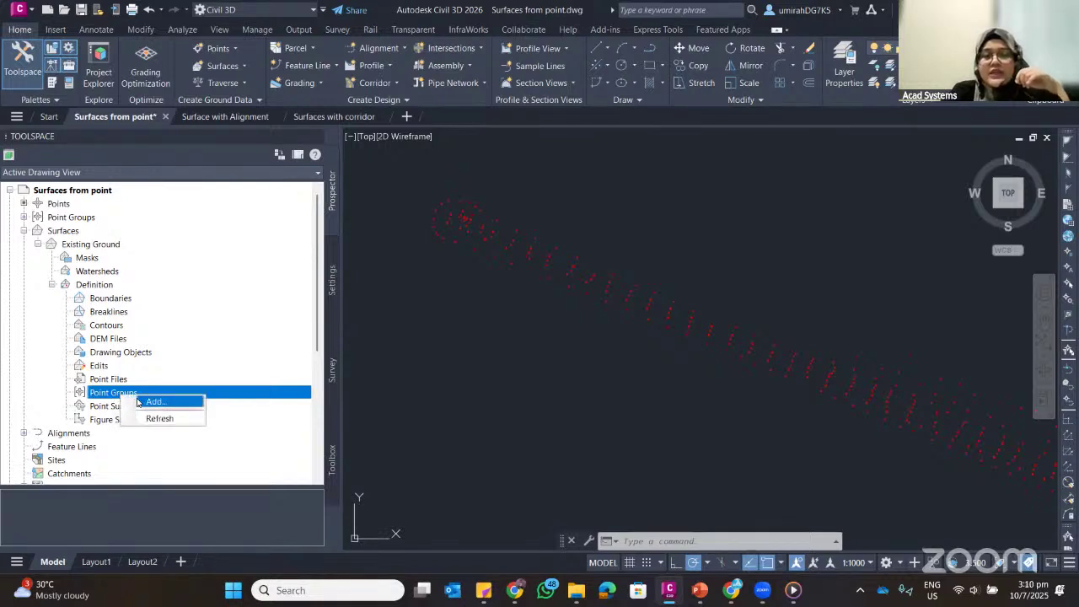
left_click(153, 401)
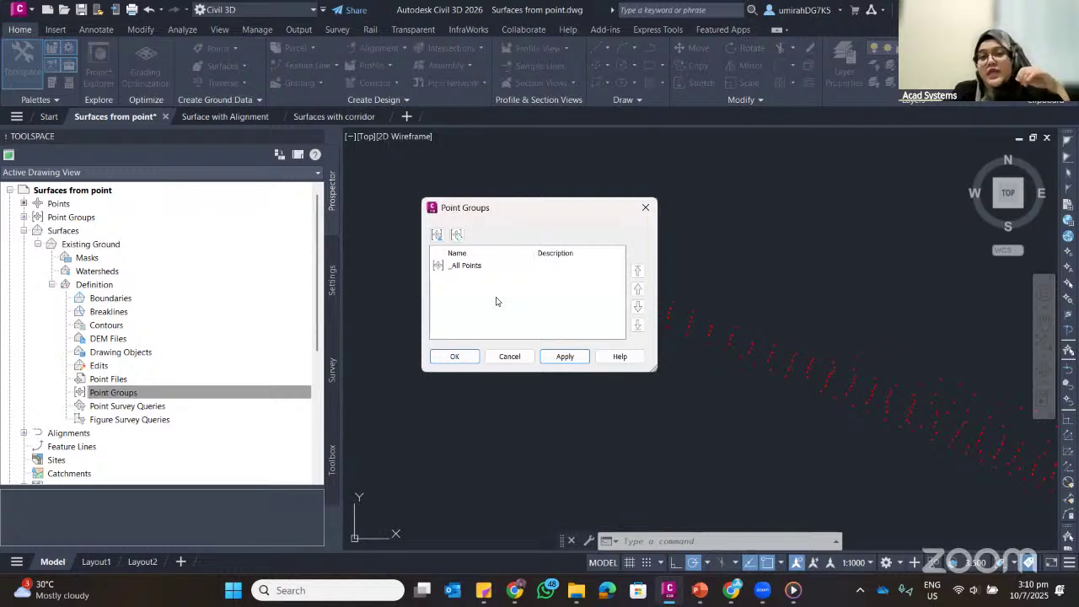
left_click(464, 266)
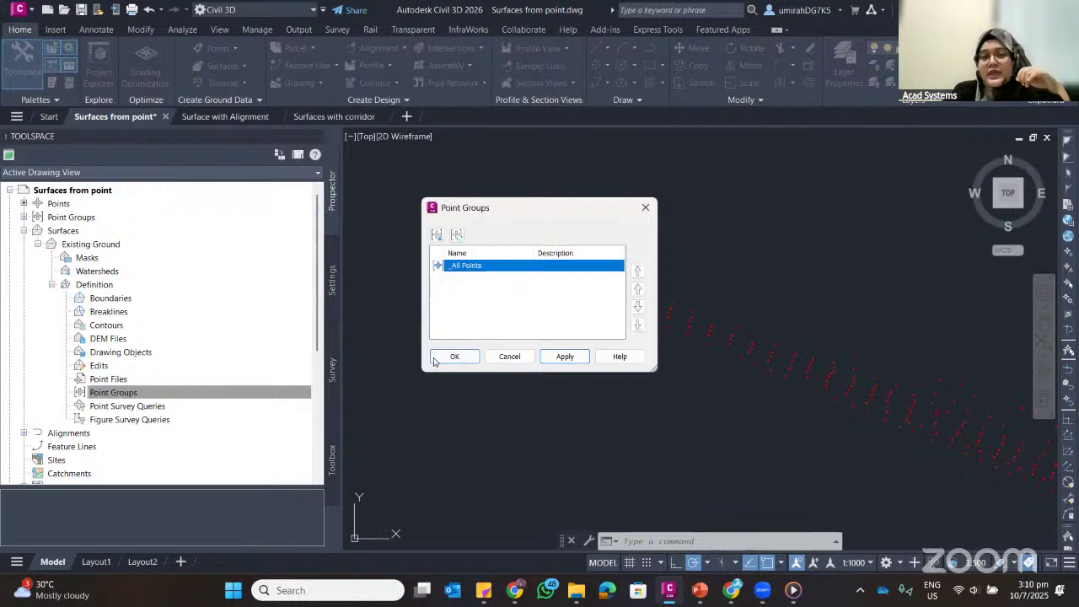
left_click(436, 359)
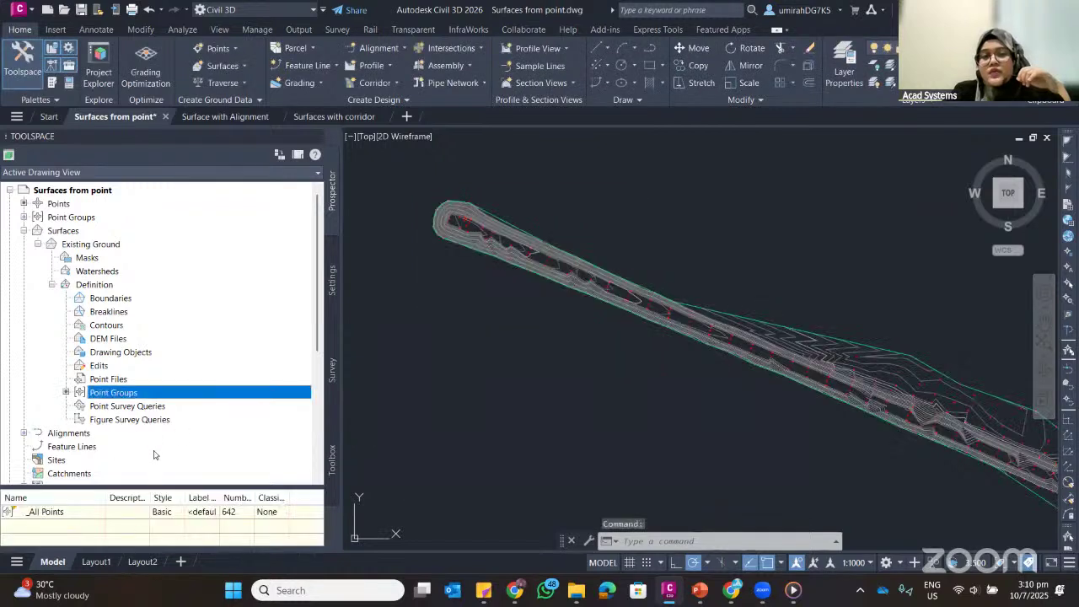
Examine the Existing Ground surface's triangulation along its full length in SW Isometric view, and return to the Top view
scroll(633, 267, "down", 3)
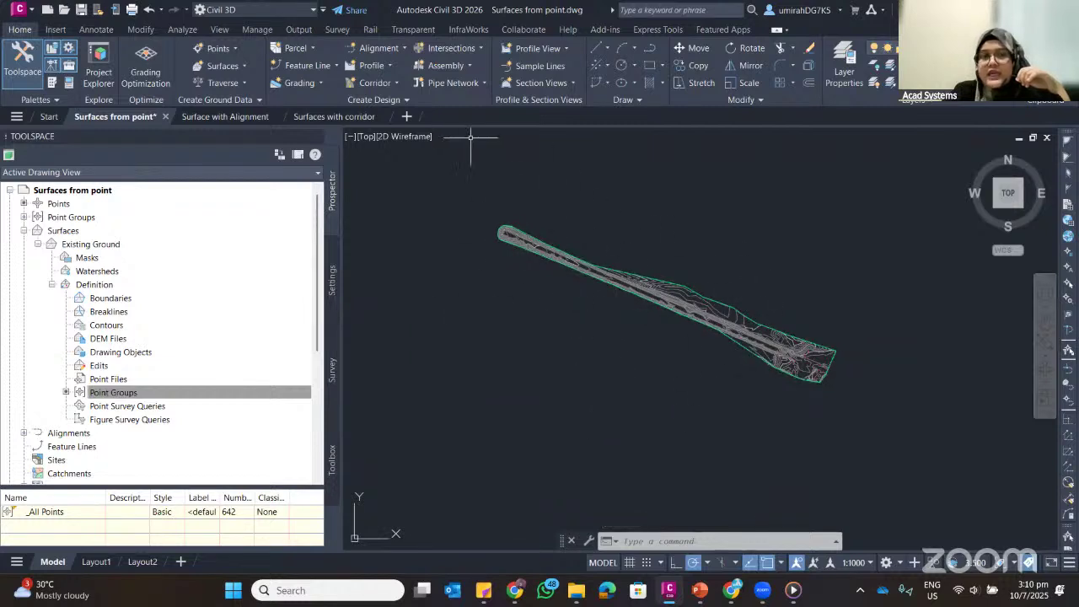
left_click(377, 138)
left_click(367, 136)
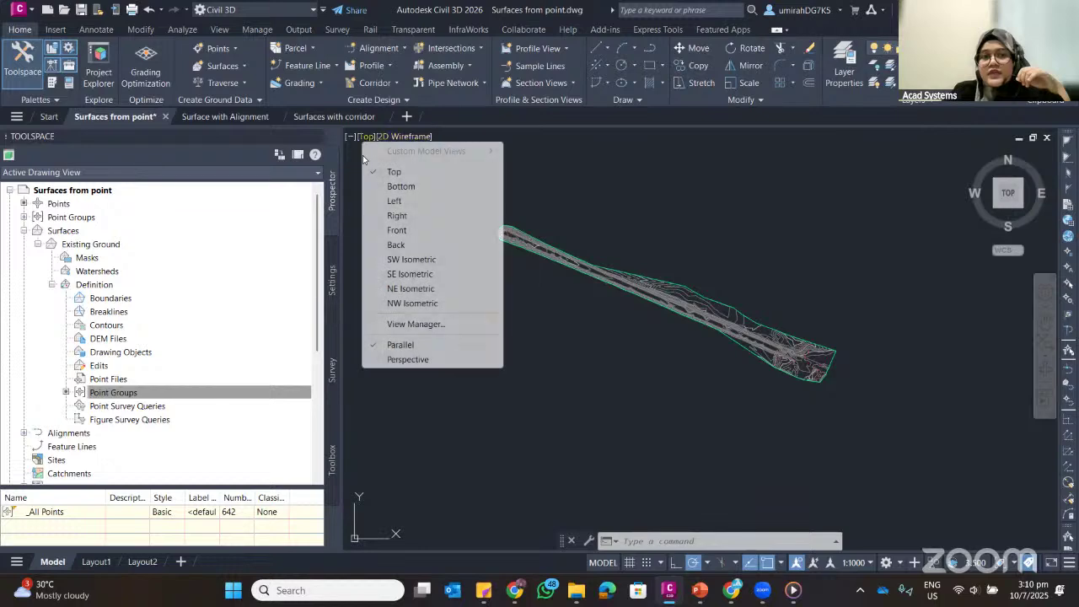
left_click(399, 259)
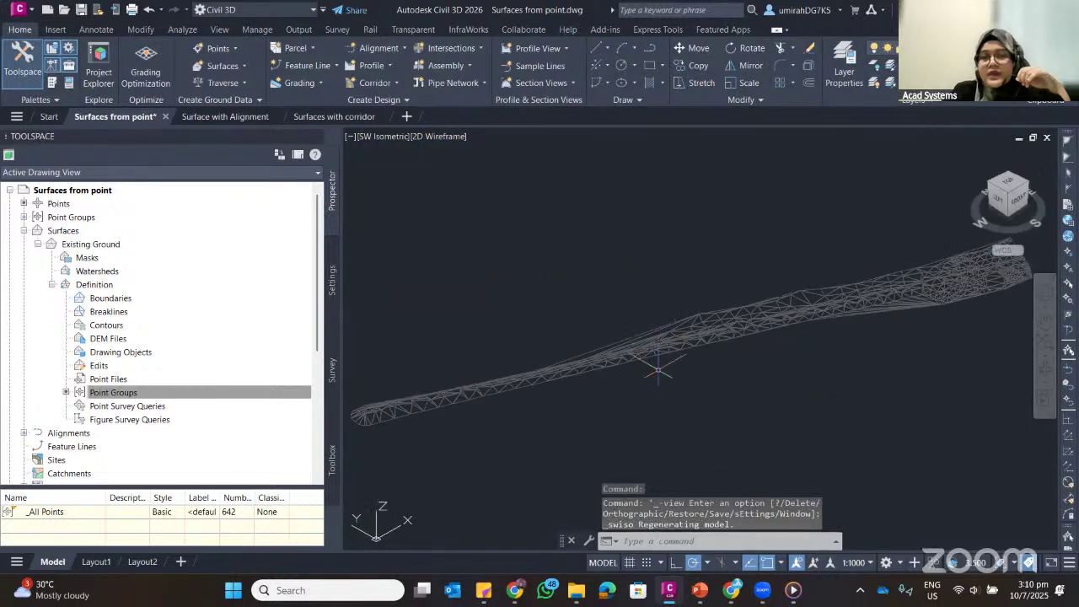
scroll(458, 301, "down", 3)
scroll(706, 284, "up", 6)
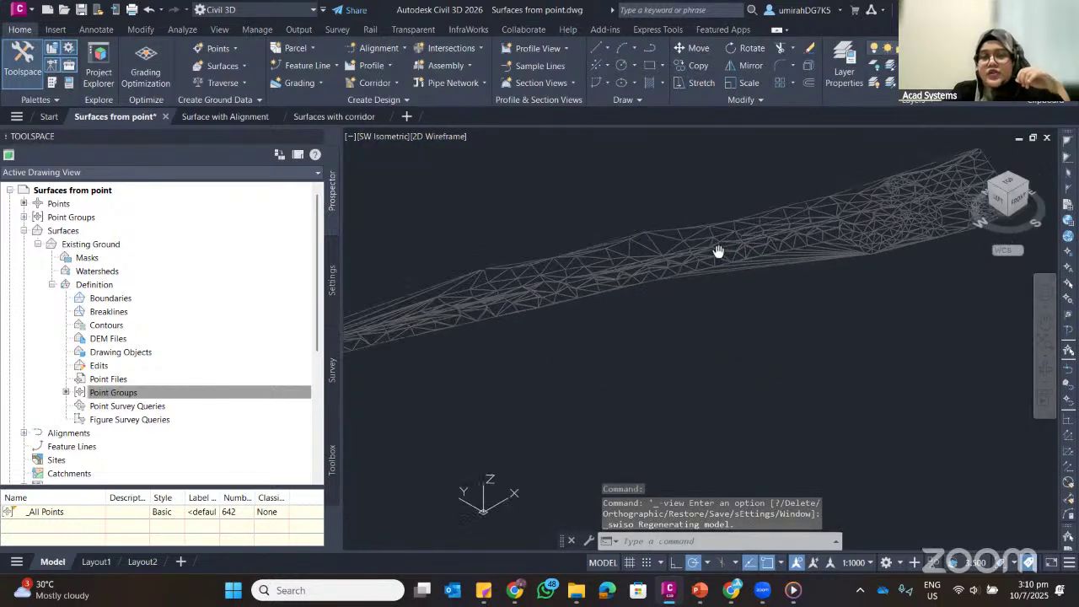
middle_click_drag(624, 268, 685, 245)
scroll(685, 245, "down", 5)
scroll(687, 246, "up", 2)
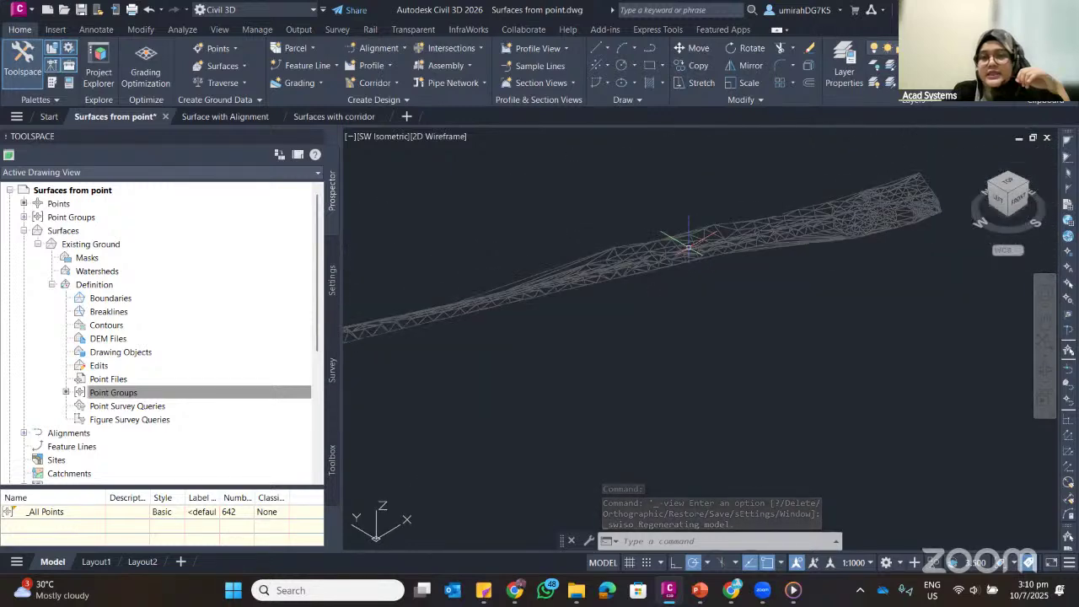
scroll(687, 246, "down", 2)
scroll(689, 247, "up", 2)
scroll(688, 247, "down", 2)
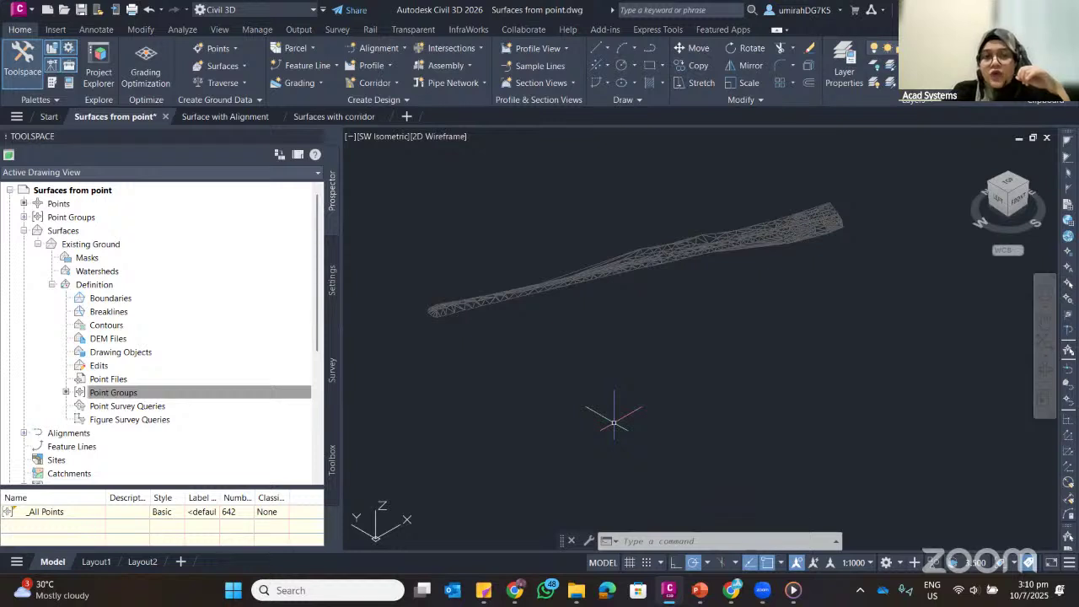
left_click(383, 137)
left_click(433, 172)
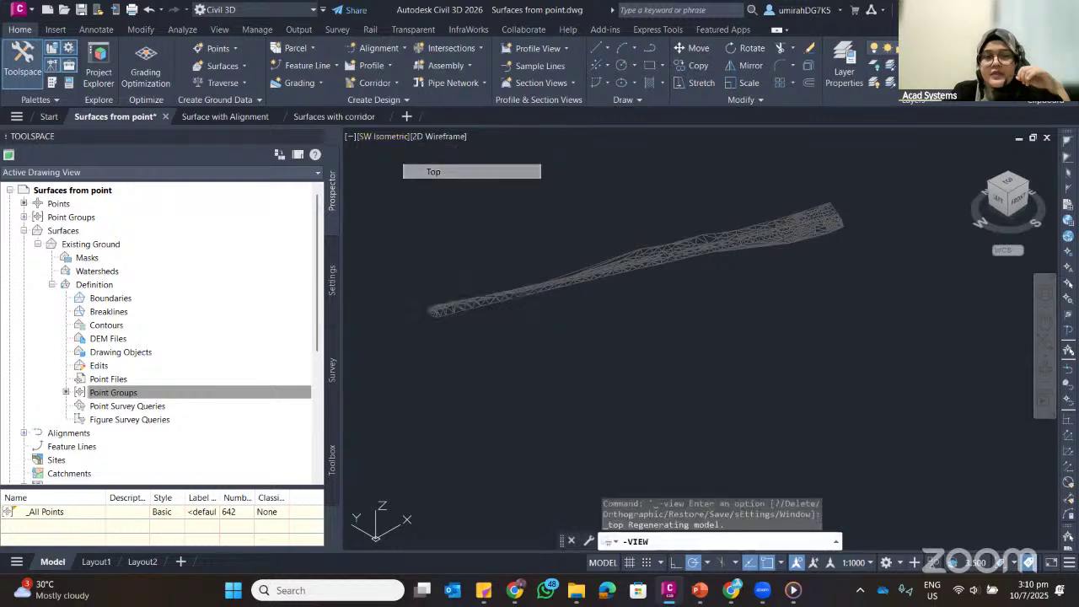
Switch to PowerPoint to review the Agenda slide of the Surfaces in Civil 3D presentation, and return to Civil 3D
left_click(702, 592)
left_click(88, 354)
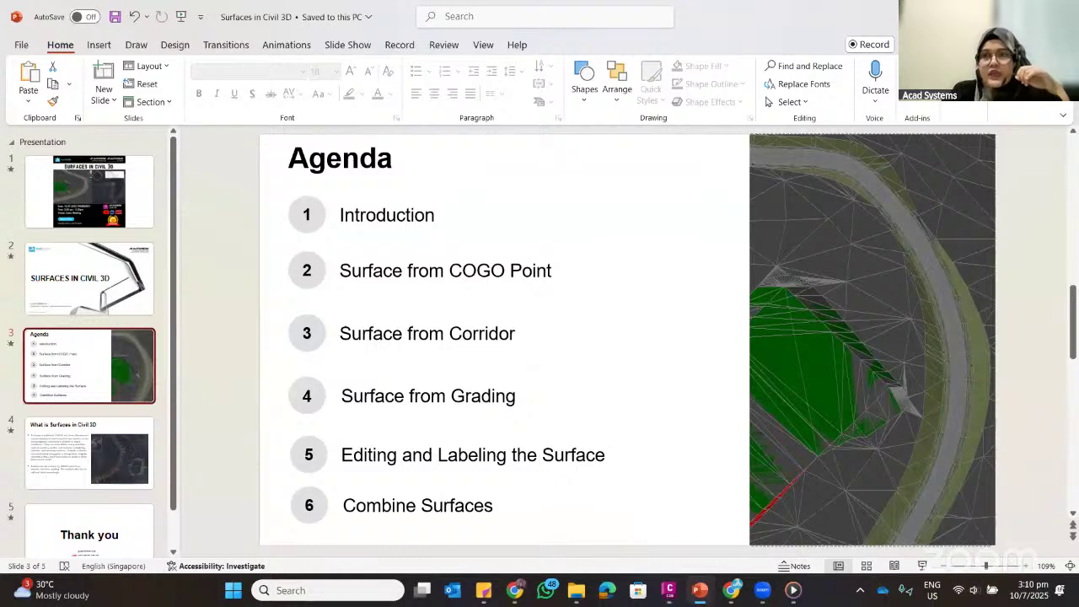
left_click(998, 14)
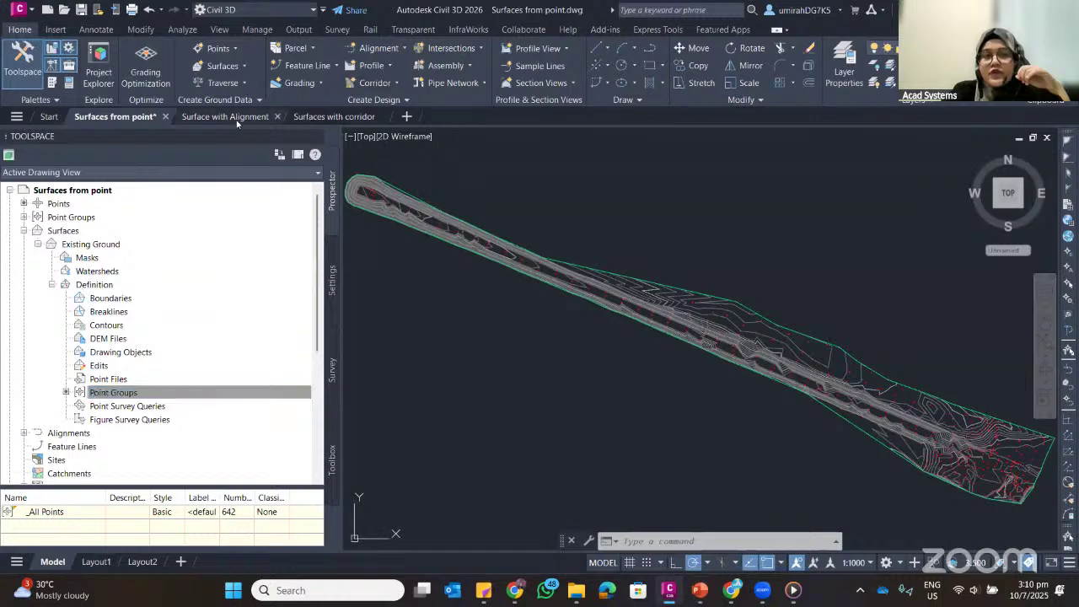
Switch to the Surface with Alignment drawing and bring its surface, profile view and assembly into view
left_click(229, 117)
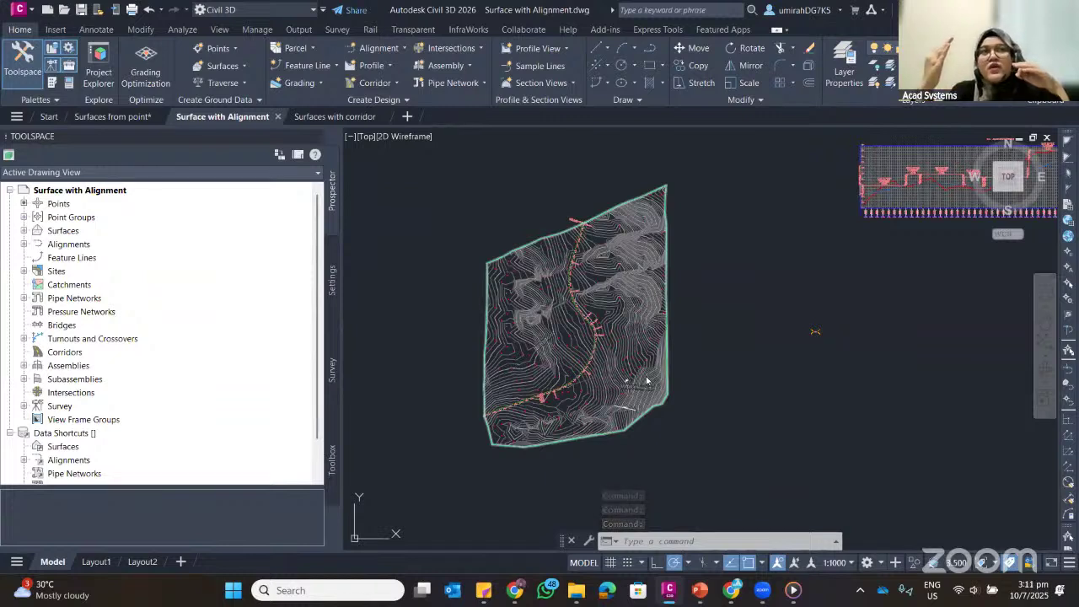
mouse_move(647, 378)
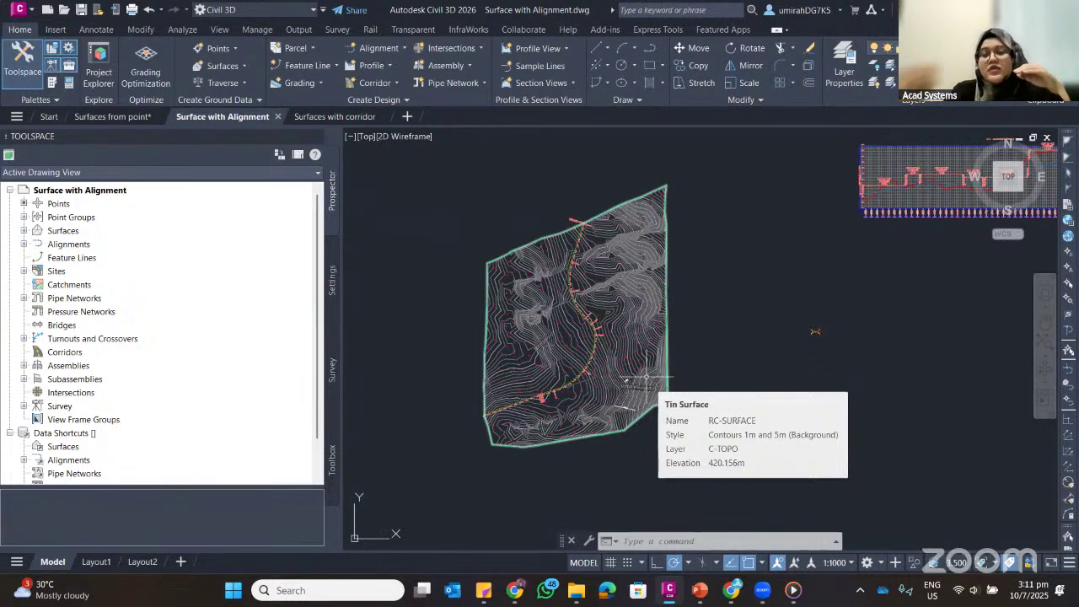
scroll(647, 378, "down", 2)
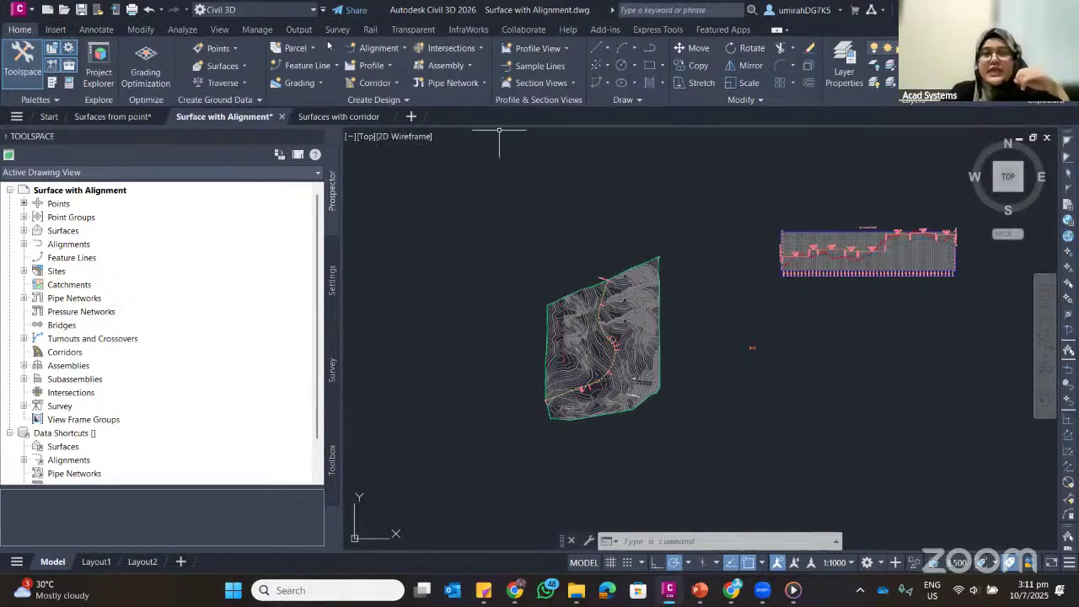
Start creating a new corridor and name it "Corridor - Road A"
left_click(393, 84)
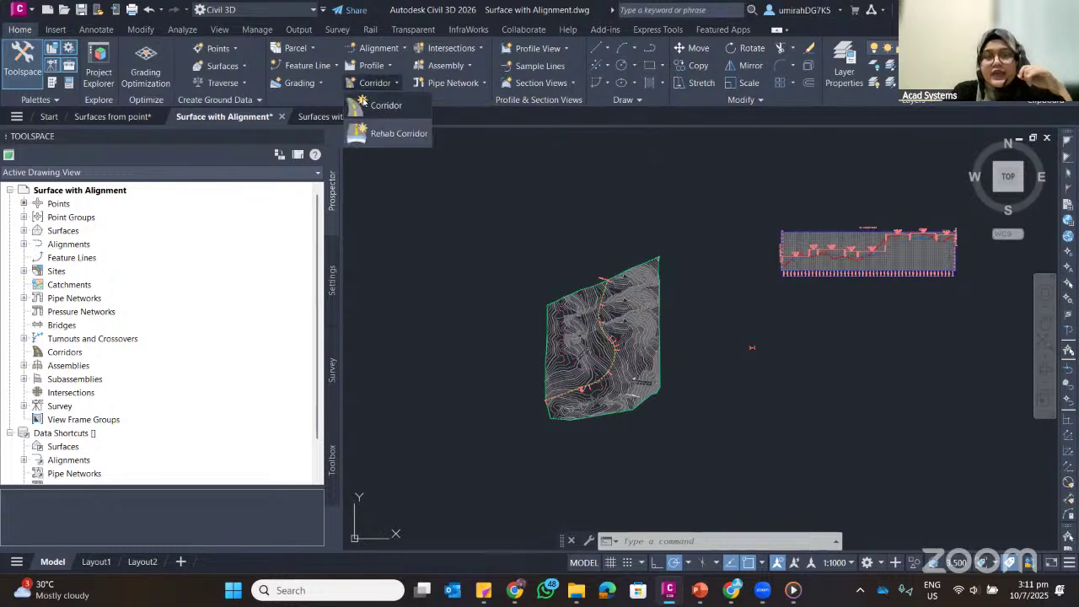
left_click(381, 106)
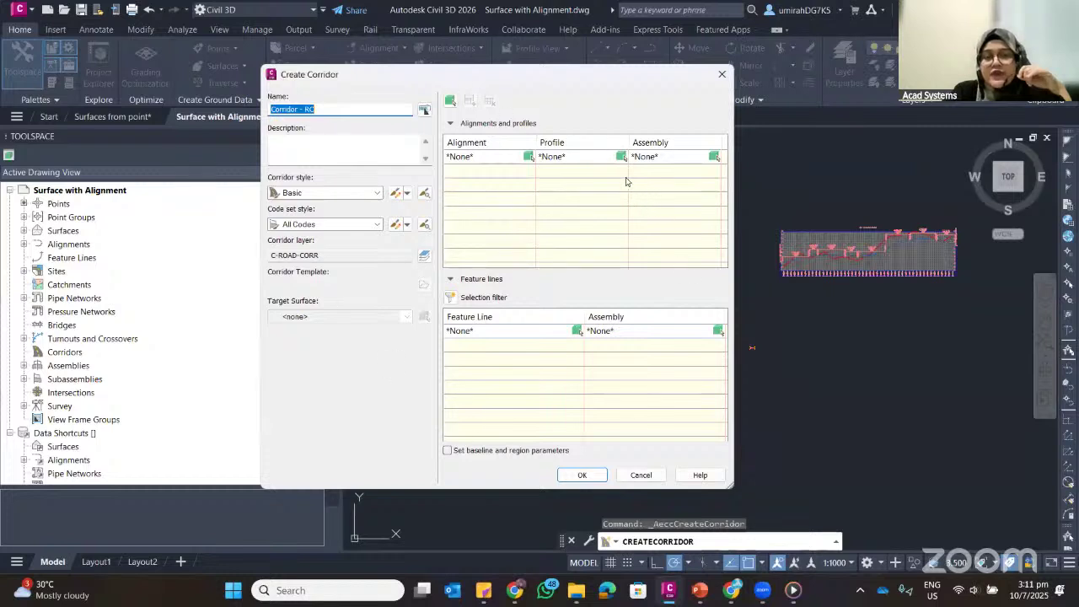
left_click(317, 109)
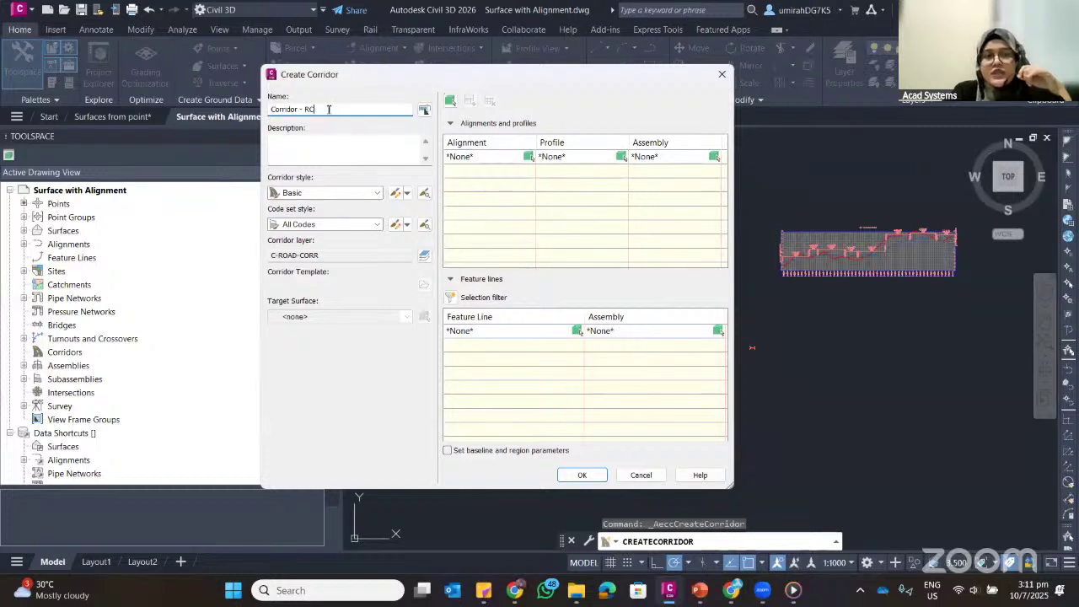
key("BackSpace")
key("BackSpace")
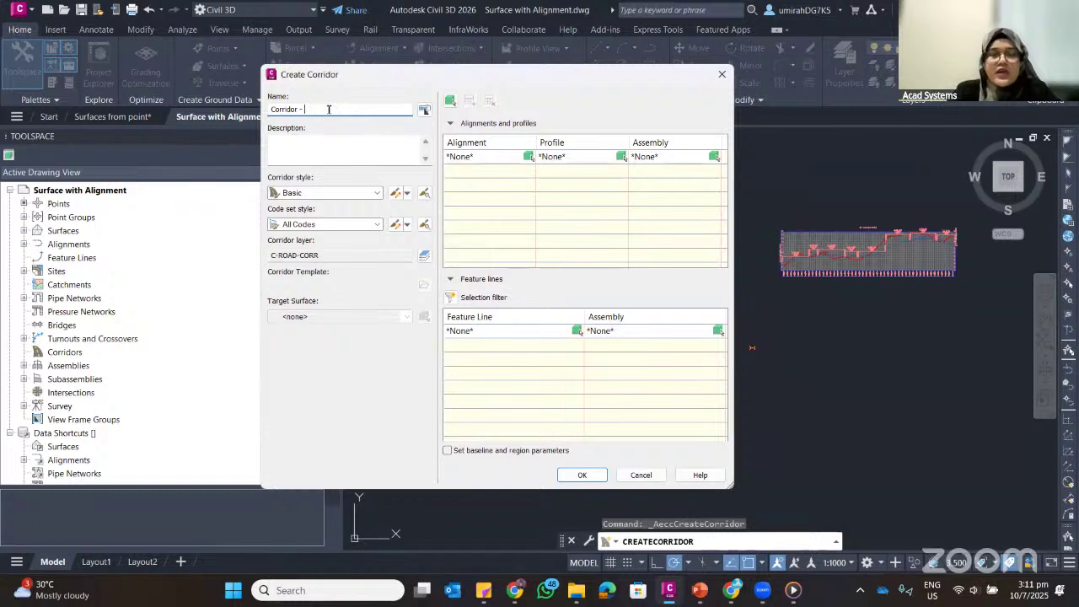
type("TR")
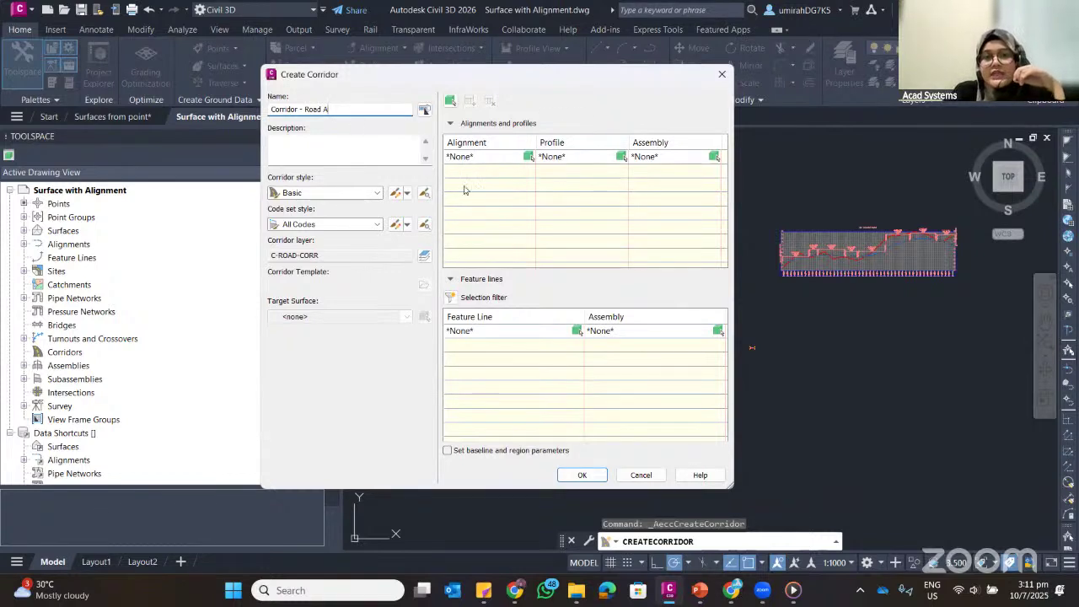
Assign the RC- ALIGNMENT alignment, the RC - PROPOSED PROFILE profile and the Assembly - RC assembly to the new corridor
left_click_drag(644, 77, 255, 65)
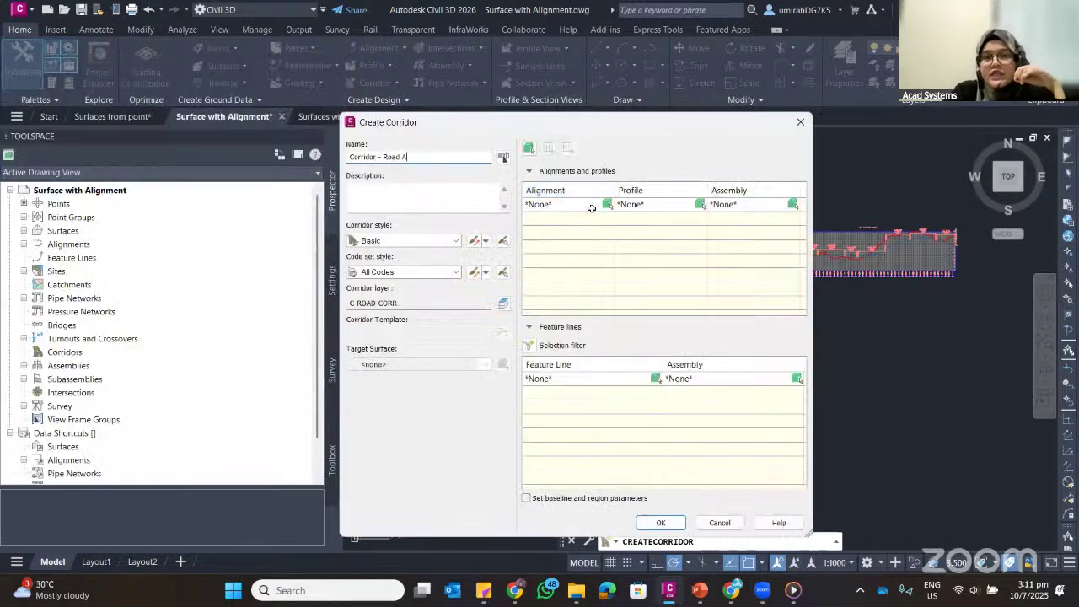
left_click(592, 208)
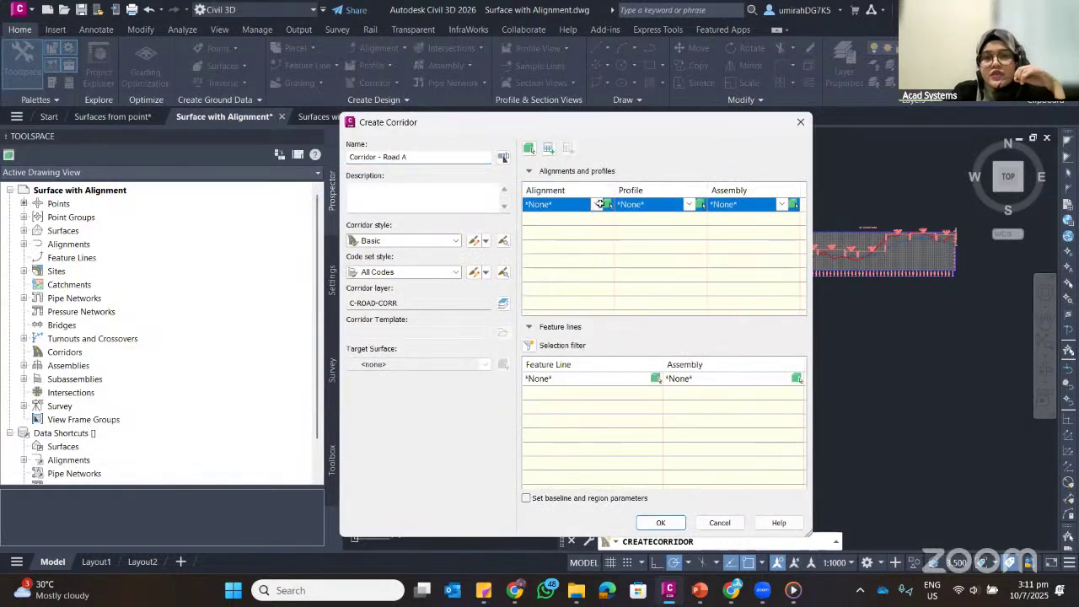
left_click(596, 205)
left_click(556, 231)
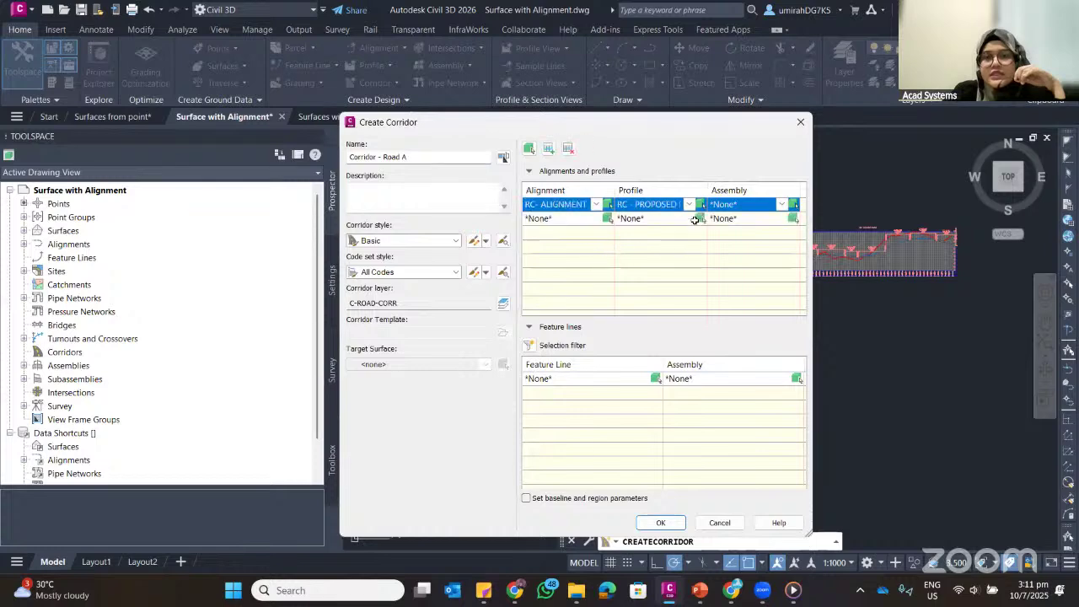
left_click(688, 205)
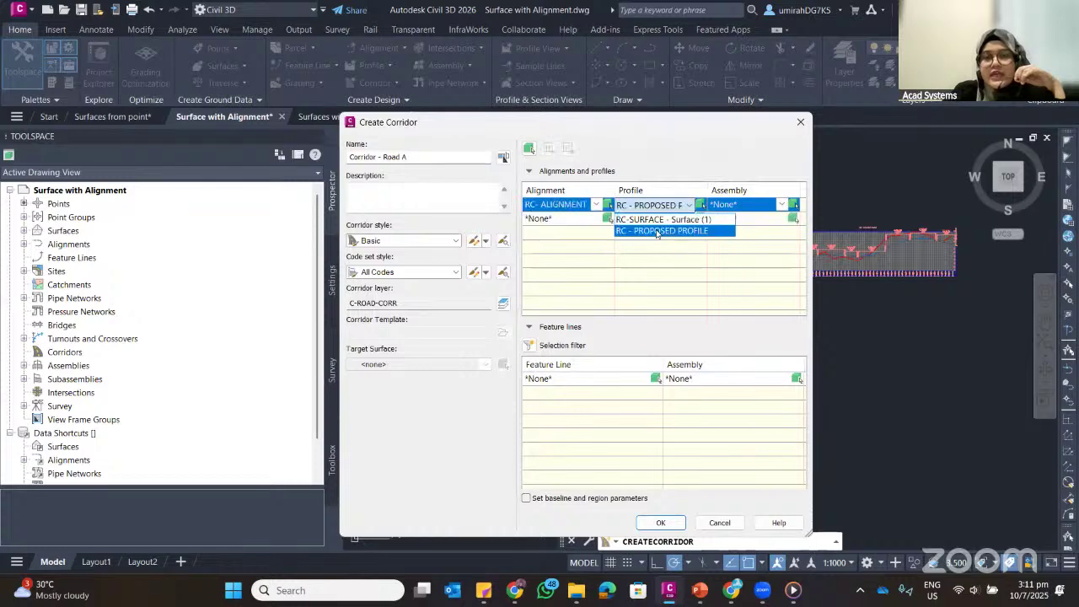
left_click(662, 230)
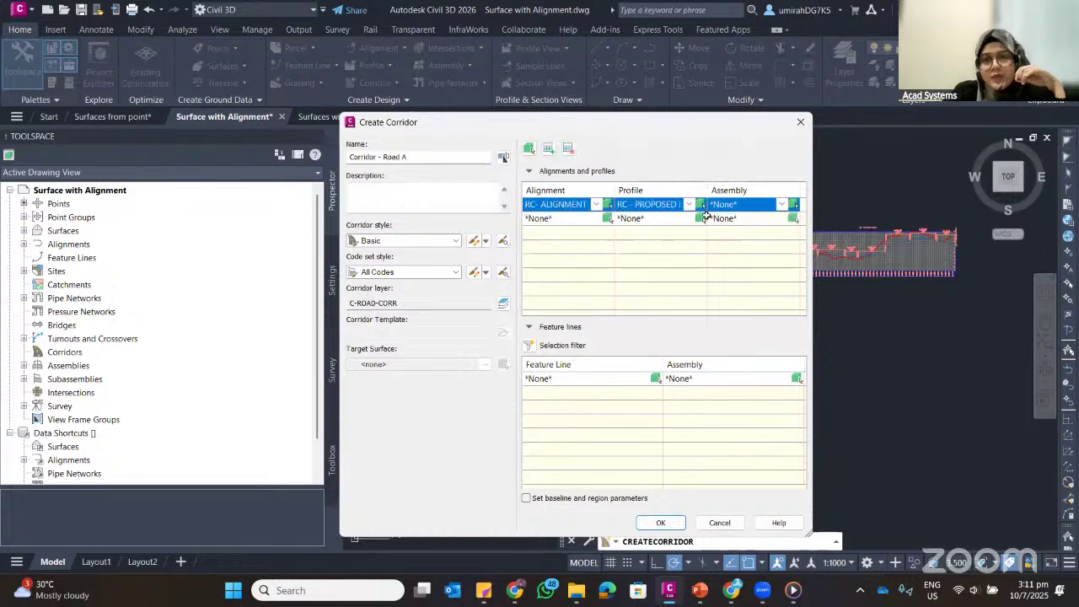
left_click(781, 204)
left_click(733, 232)
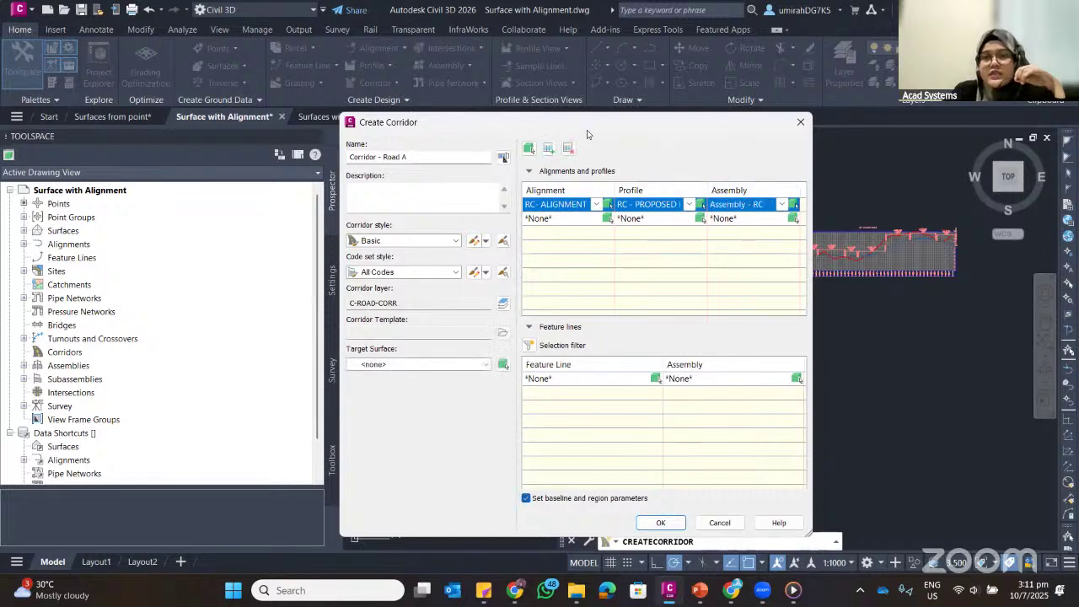
Set the corridor's target surface to RC-SURFACE and accept the corridor settings, proceeding to the baseline and region parameters
left_click_drag(588, 131, 589, 82)
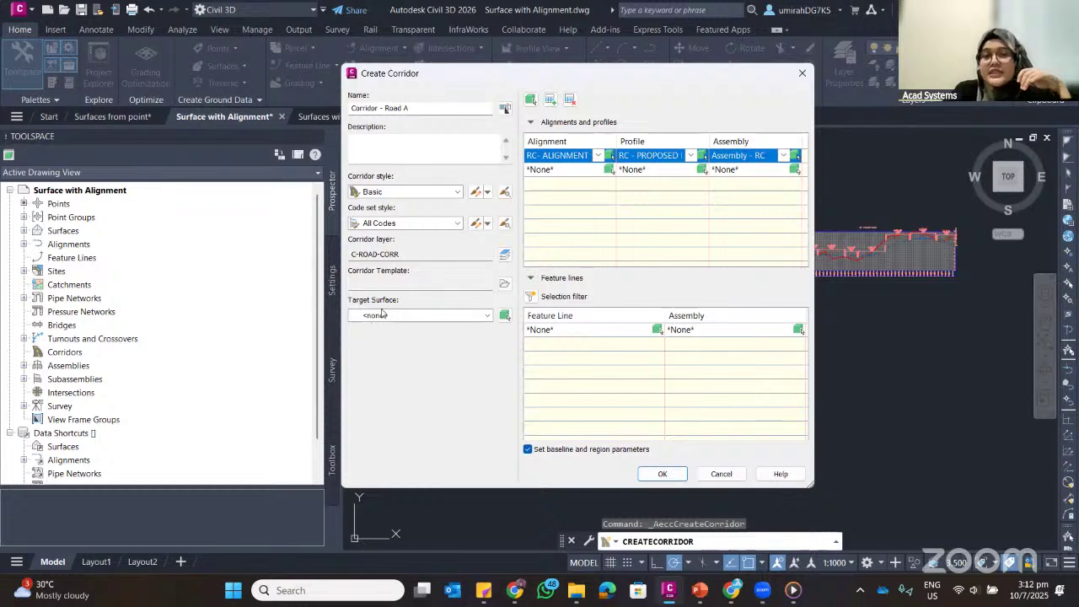
left_click(479, 317)
left_click(397, 340)
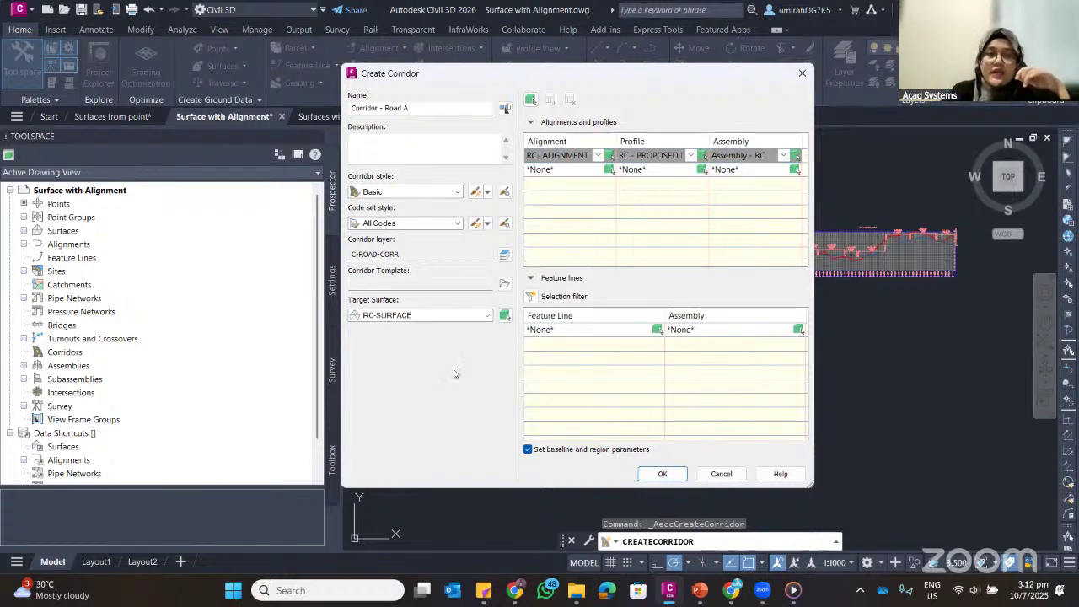
left_click(663, 474)
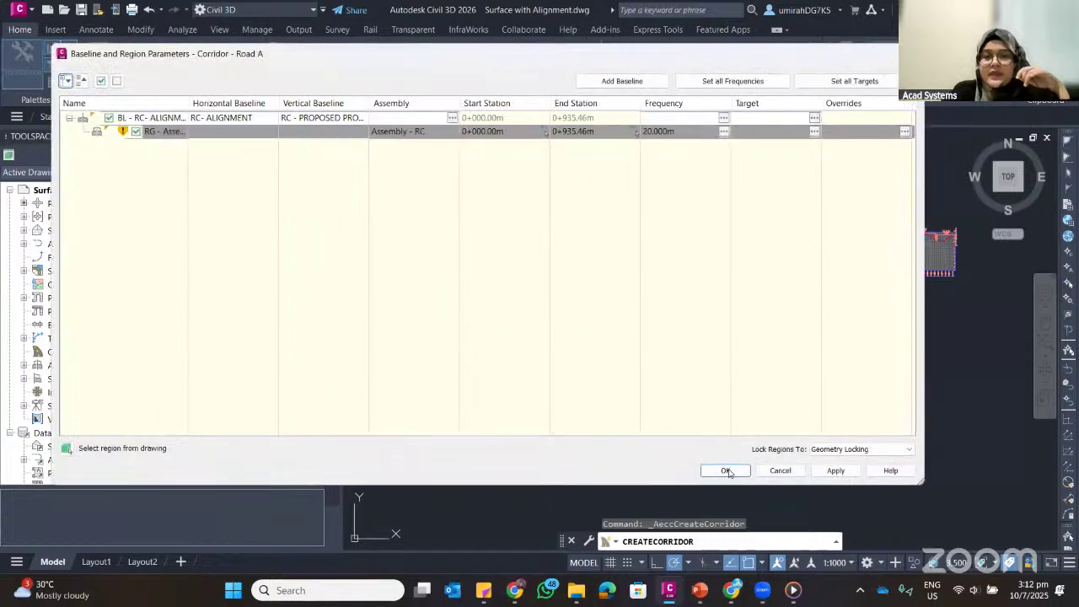
Accept the baseline and region parameters, rebuild Corridor - Road A, and dismiss the event log
left_click(724, 471)
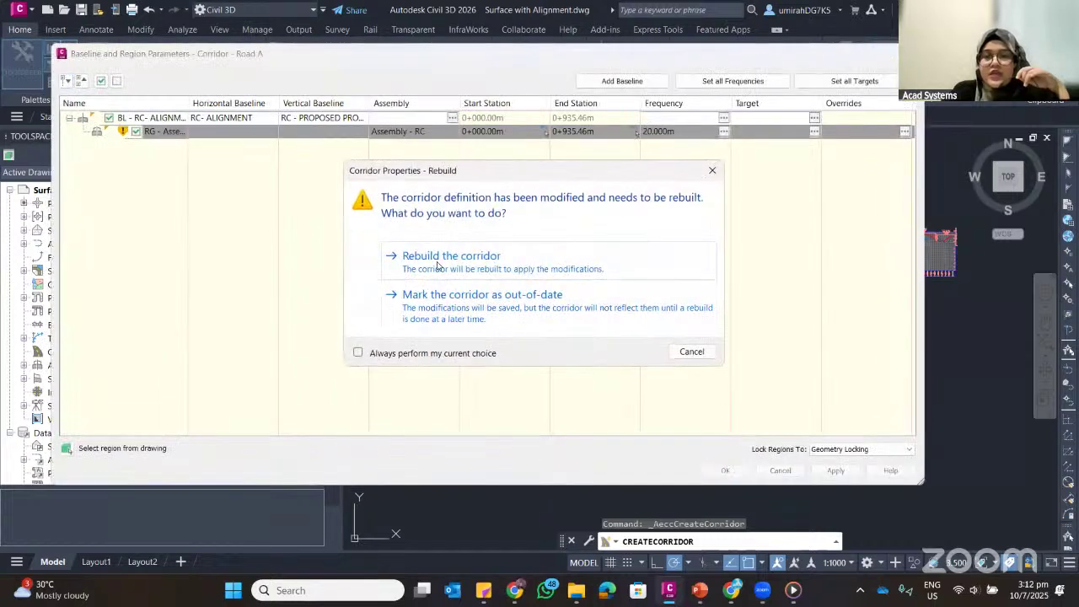
left_click(442, 267)
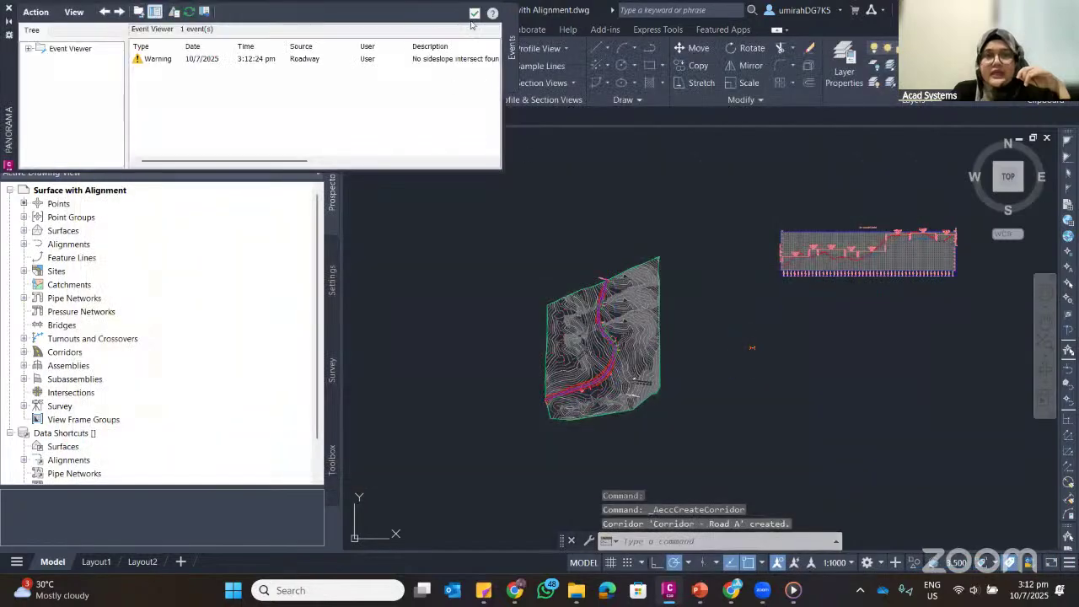
left_click(473, 14)
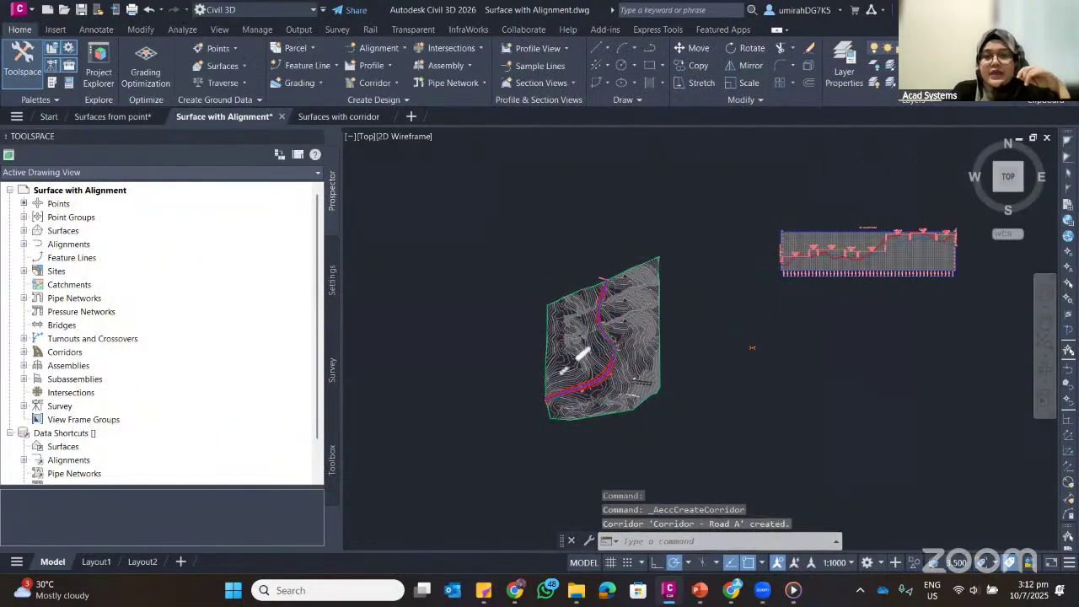
Examine the new corridor along the road's middle curve and the cut and fill slopes of its assembly
scroll(612, 354, "up", 6)
middle_click_drag(577, 328, 507, 328)
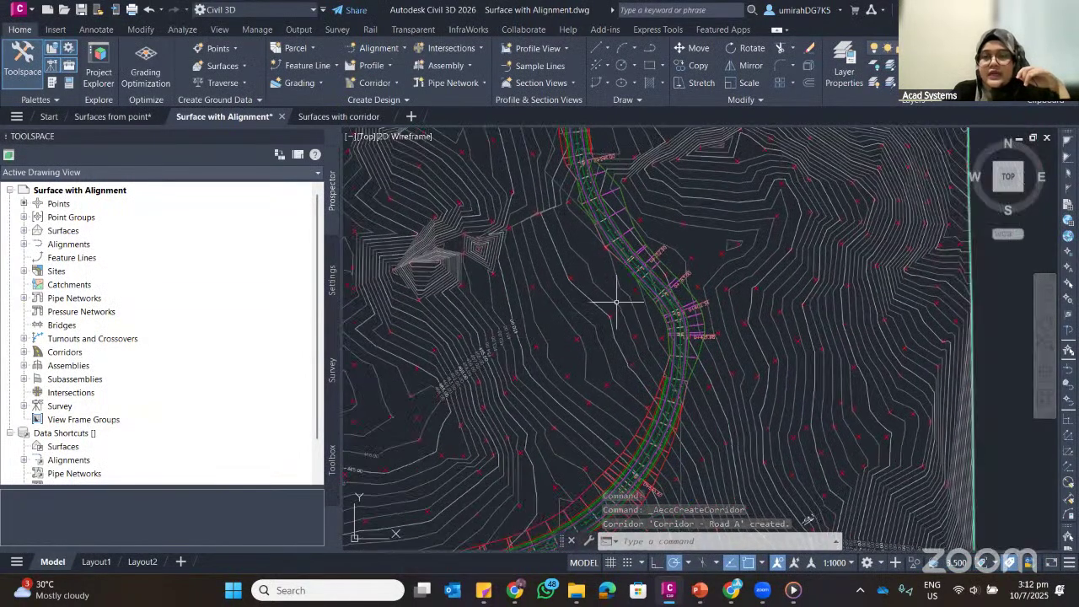
scroll(679, 300, "up", 2)
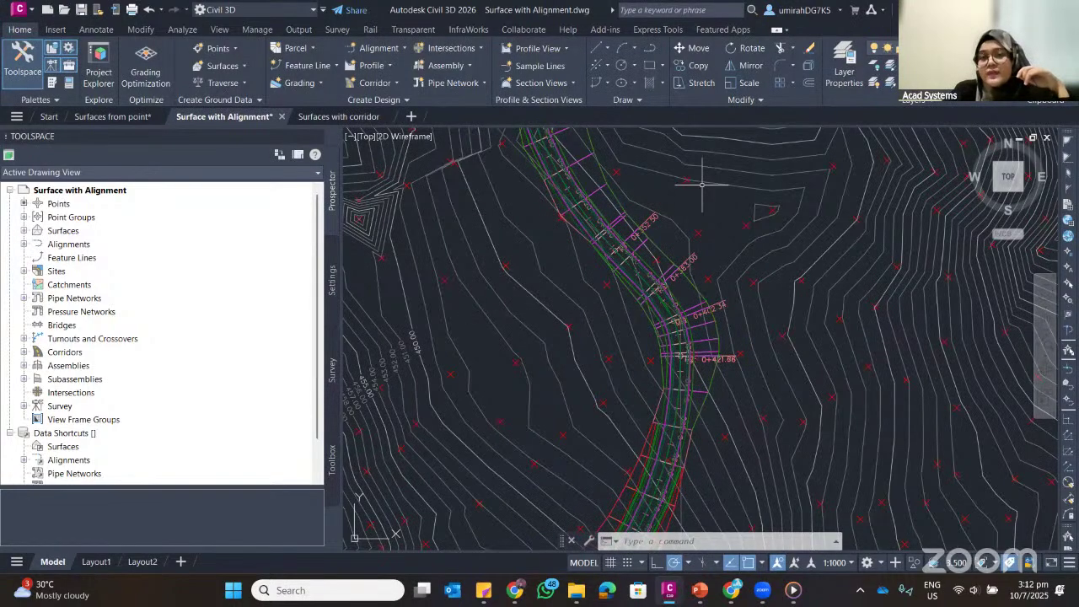
scroll(702, 184, "down", 6)
middle_click_drag(655, 241, 561, 282)
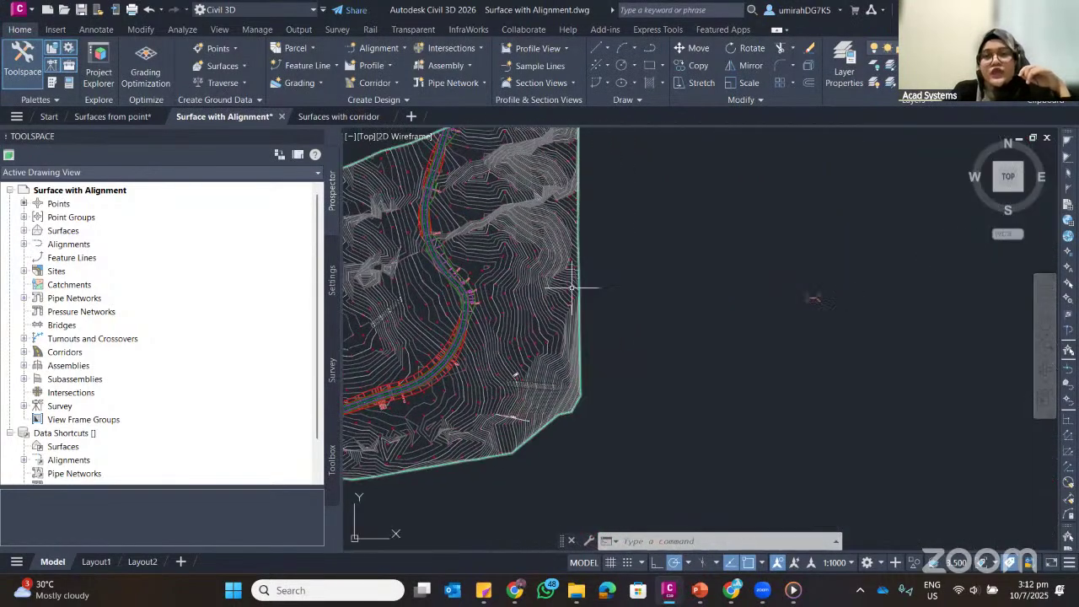
scroll(624, 248, "up", 3)
scroll(624, 248, "up", 5)
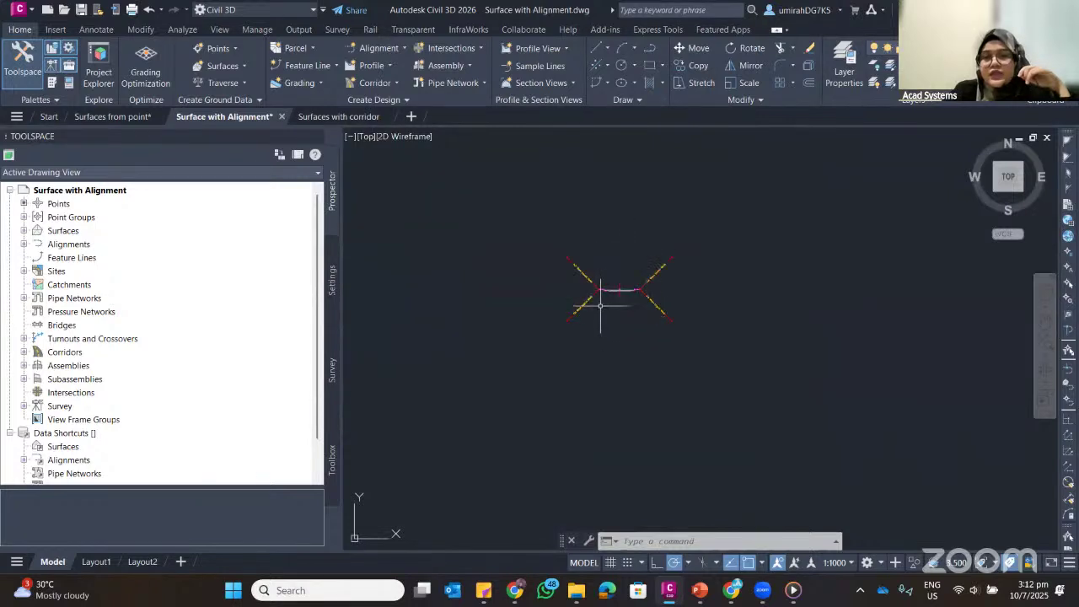
scroll(632, 291, "up", 2)
scroll(650, 284, "down", 2)
middle_click_drag(650, 284, 559, 344)
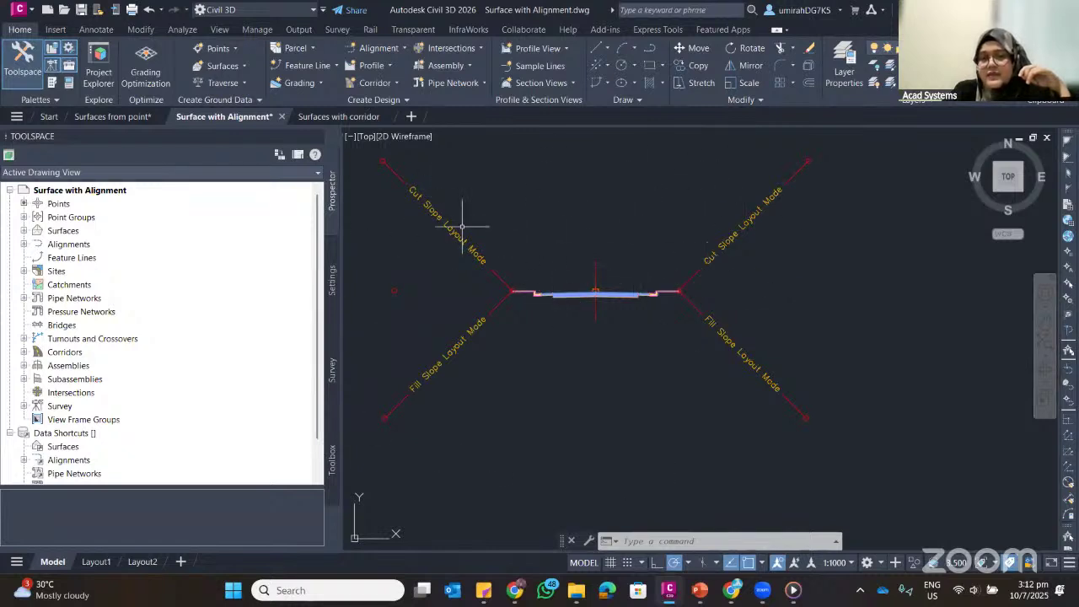
Compare the daylight slopes along the corridor's southern bend with the cut and fill layout of the assembly
scroll(517, 229, "down", 3)
mouse_move(544, 225)
middle_mouse_down()
mouse_move(523, 272)
mouse_move(602, 236)
mouse_move(728, 284)
mouse_move(730, 262)
middle_mouse_up()
scroll(699, 391, "up", 5)
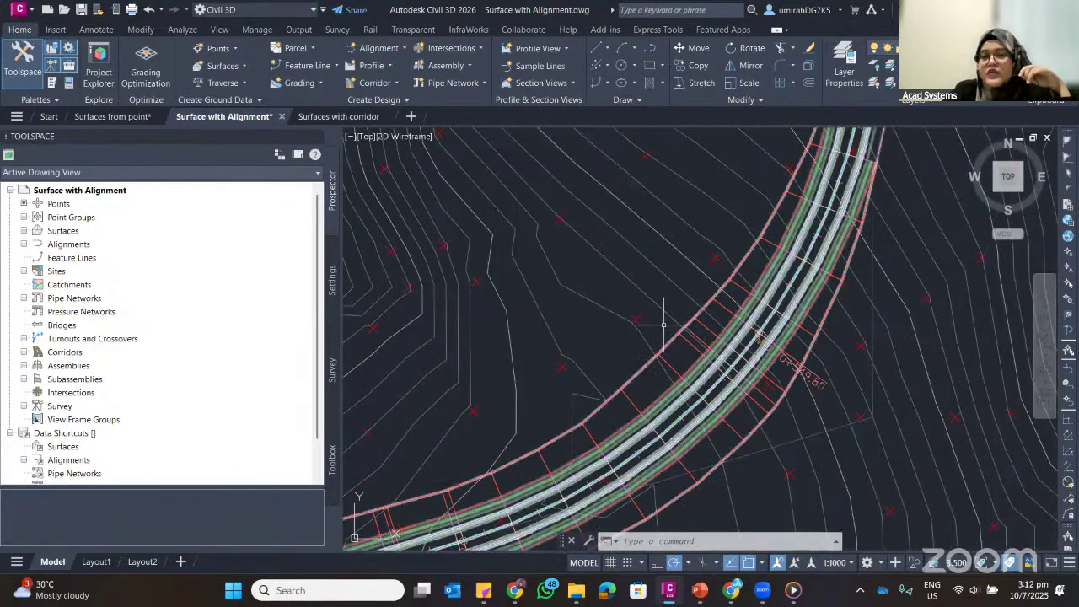
scroll(646, 258, "down", 5)
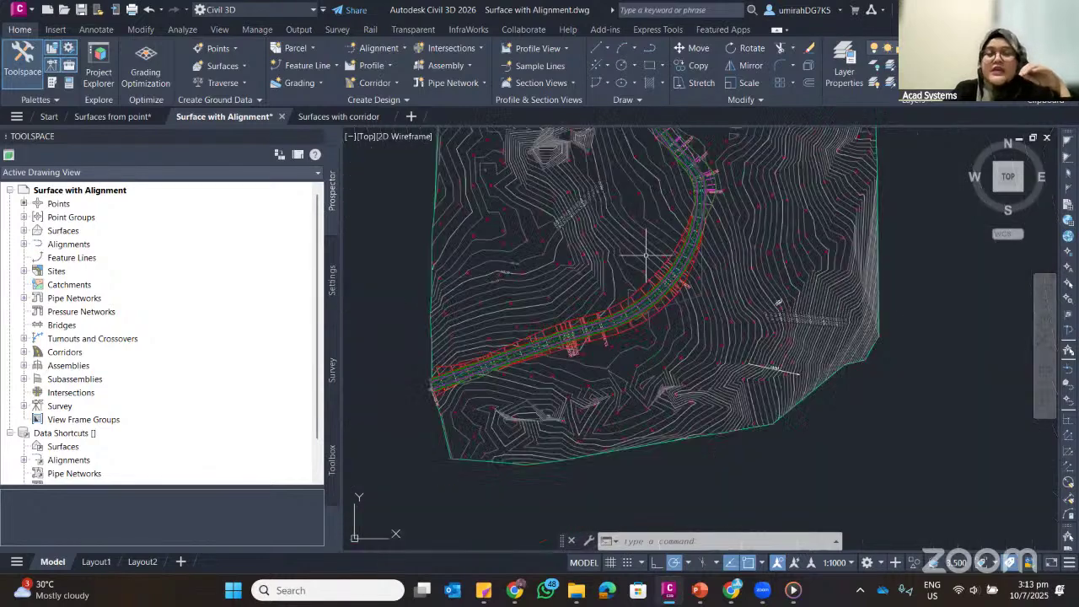
middle_click_drag(677, 251, 563, 311)
scroll(563, 310, "down", 2)
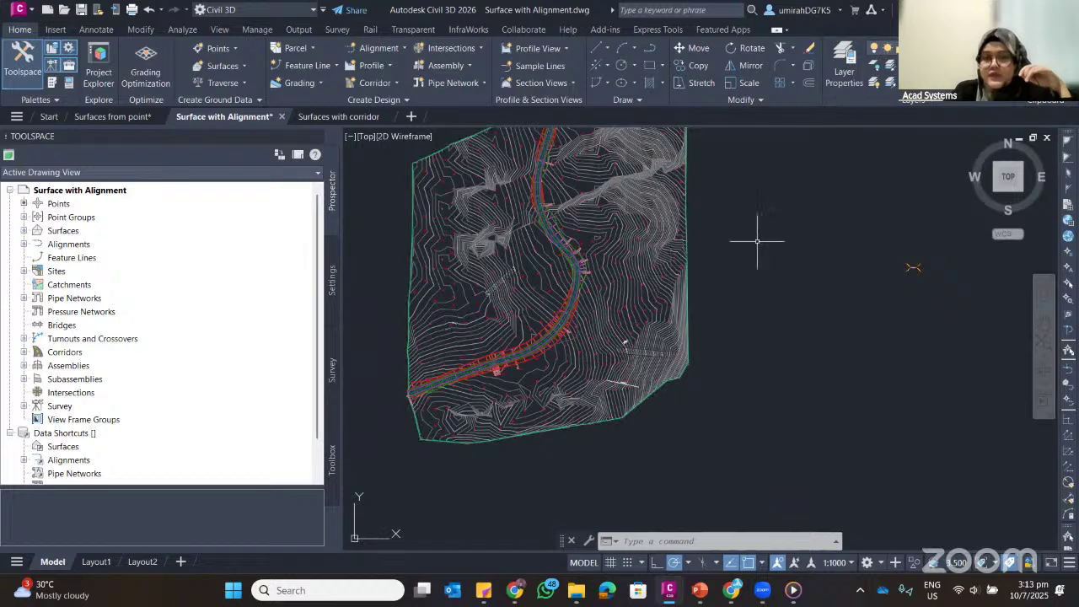
middle_click_drag(762, 236, 469, 265)
scroll(621, 297, "up", 8)
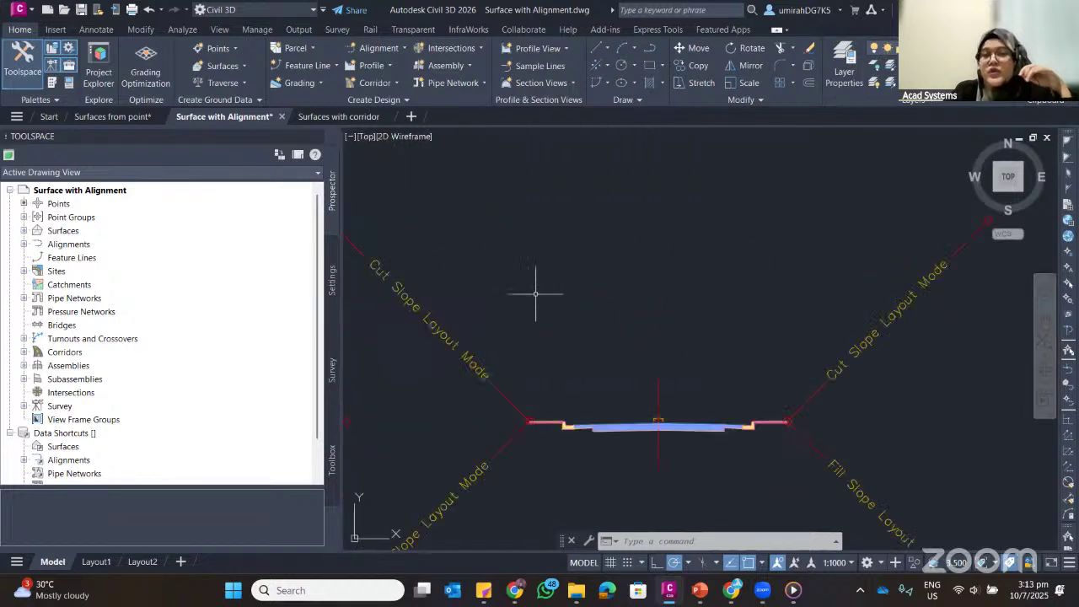
scroll(592, 306, "down", 3)
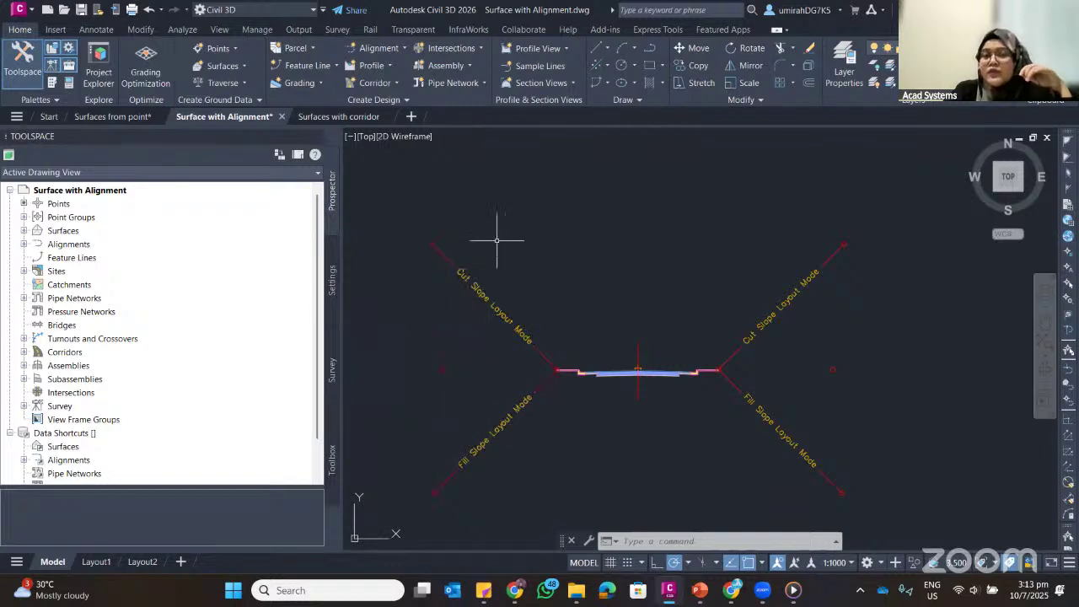
scroll(500, 346, "down", 6)
middle_click_drag(523, 334, 721, 293)
scroll(545, 340, "down", 4)
middle_click_drag(526, 304, 904, 248)
middle_click_drag(460, 326, 850, 273)
mouse_move(497, 298)
middle_mouse_down()
mouse_move(730, 297)
mouse_move(647, 331)
middle_mouse_up()
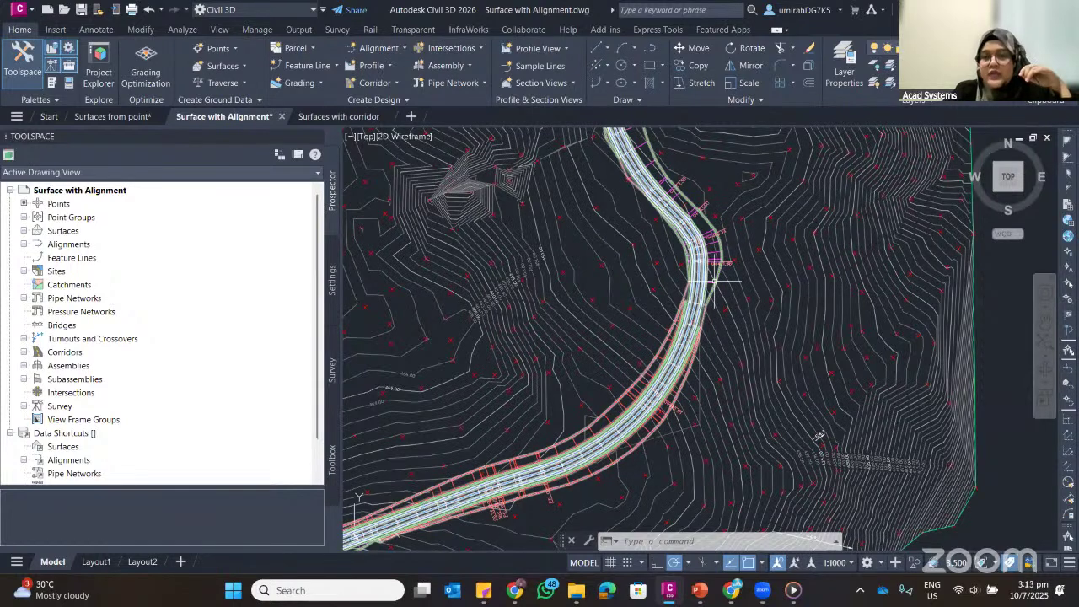
List the drawing's existing surfaces and create a new corridor surface for Corridor - Road A
left_click(23, 231)
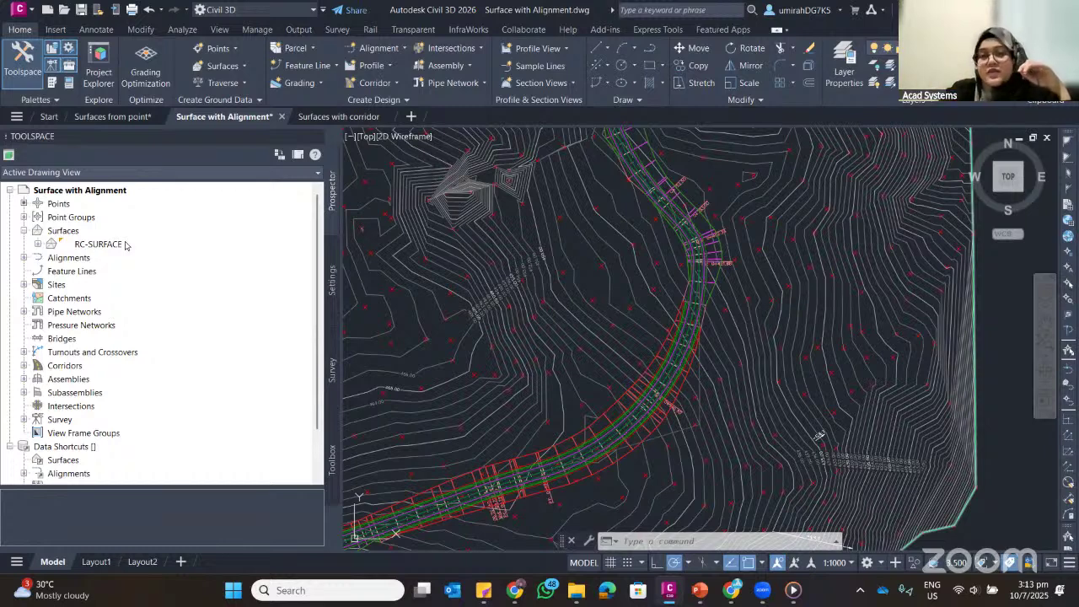
scroll(523, 345, "down", 2)
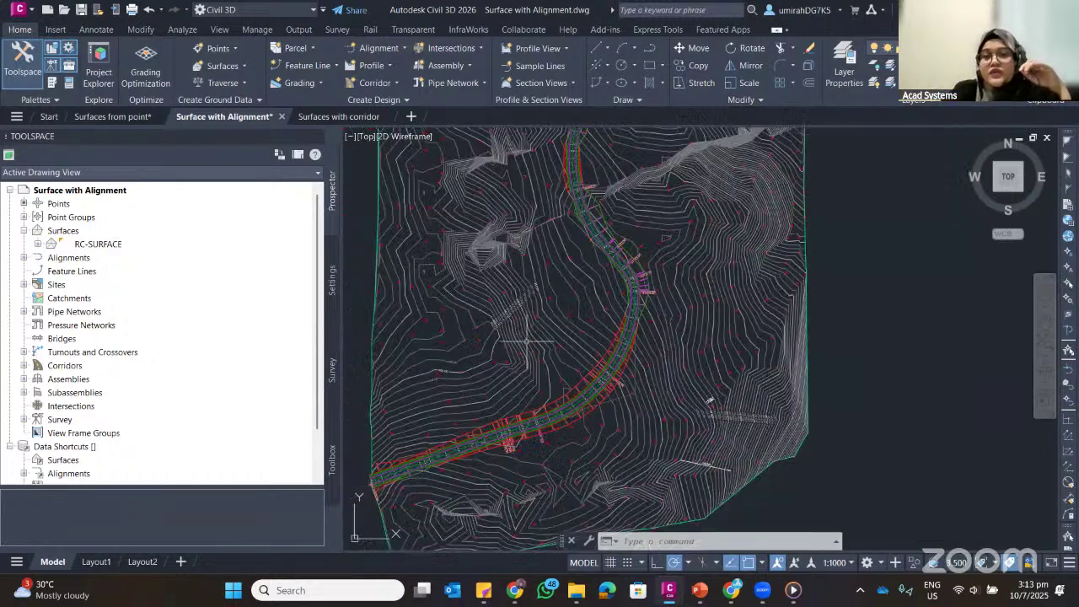
left_click(628, 286)
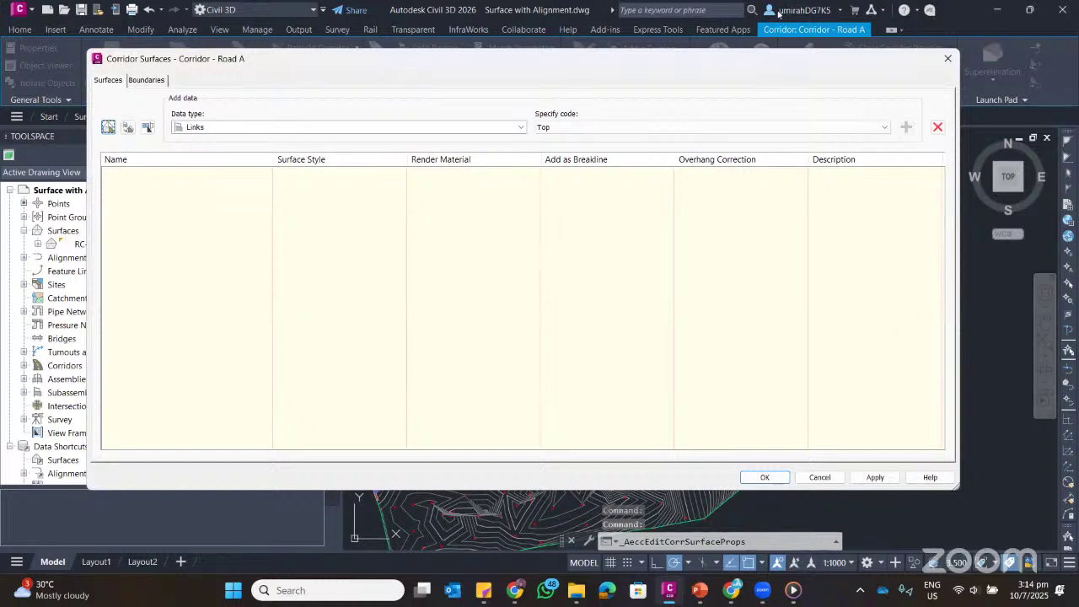
left_click(108, 127)
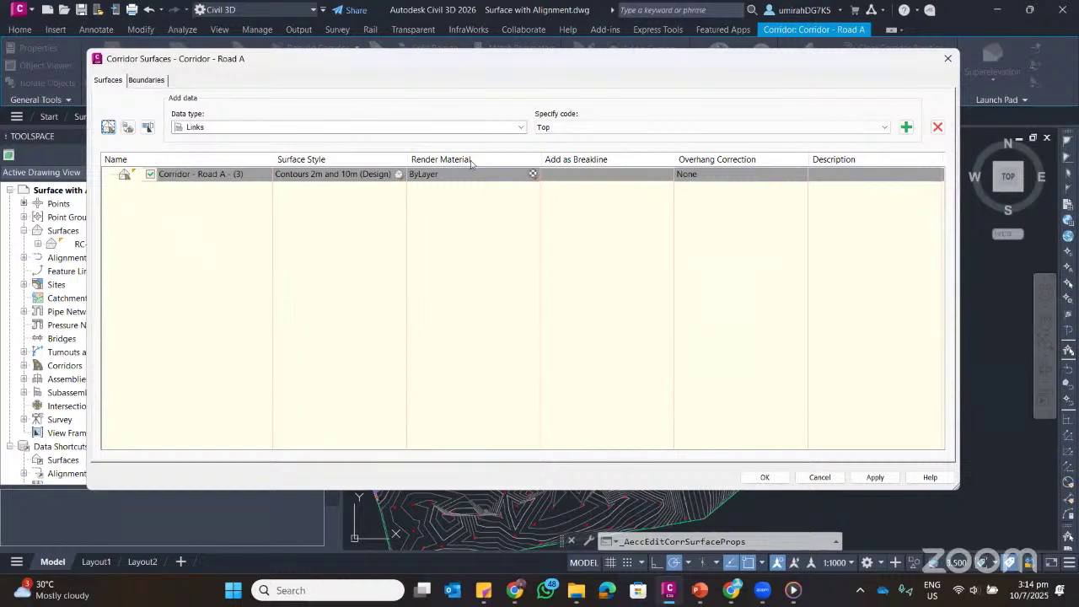
Add links with the Datum code as data to the new corridor surface
left_click(580, 129)
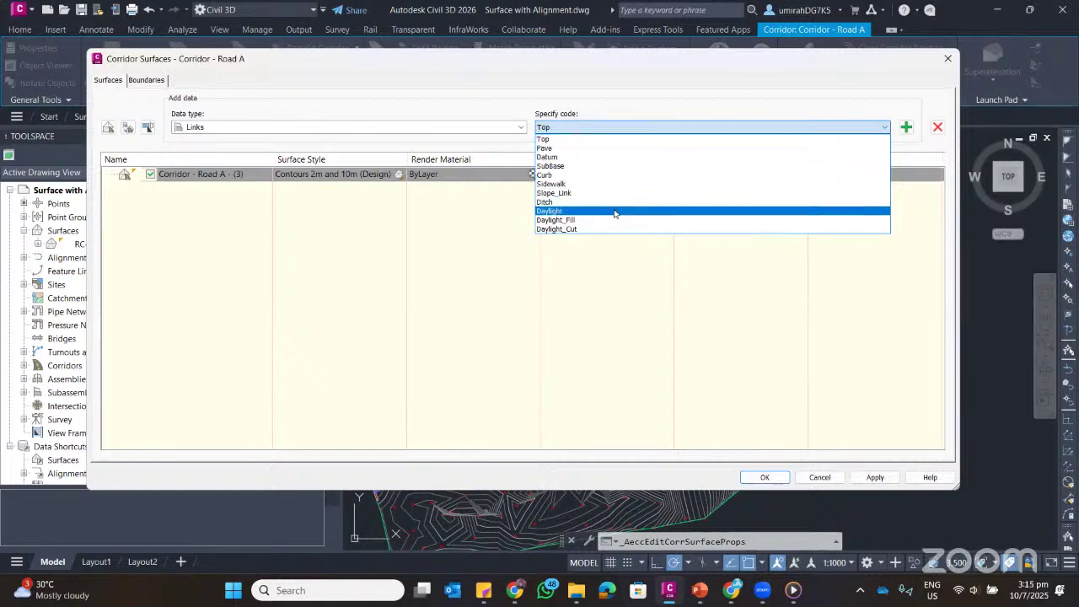
left_click(457, 73)
left_click(686, 129)
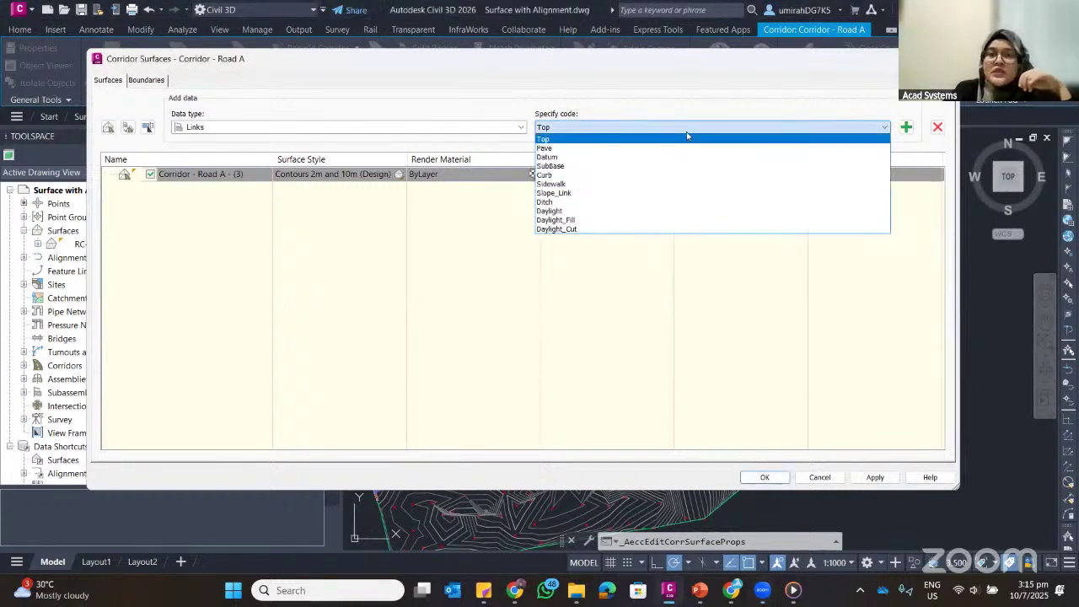
left_click(560, 158)
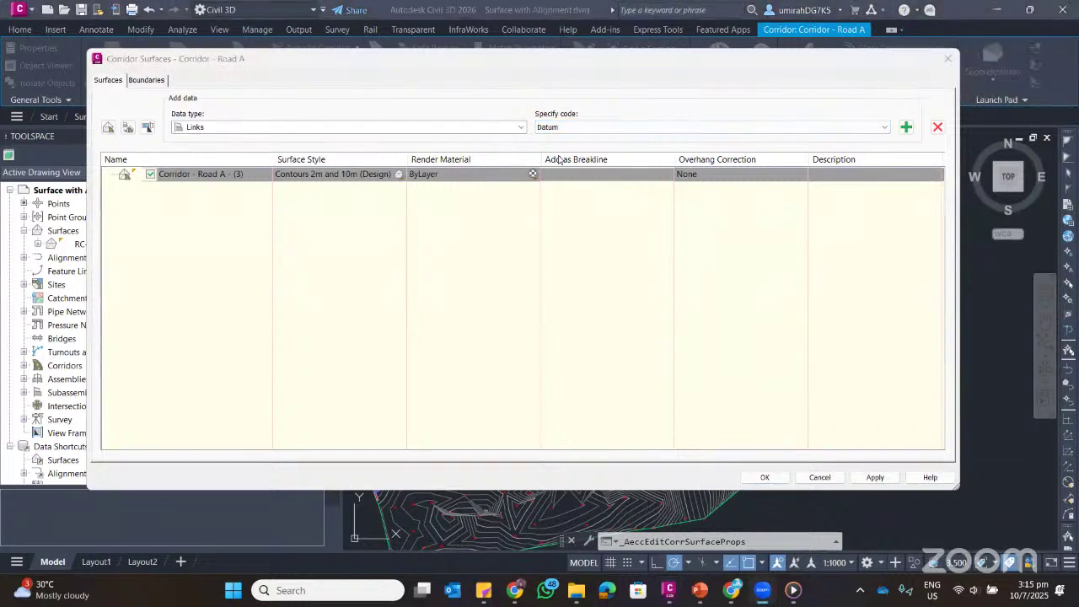
left_click(828, 78)
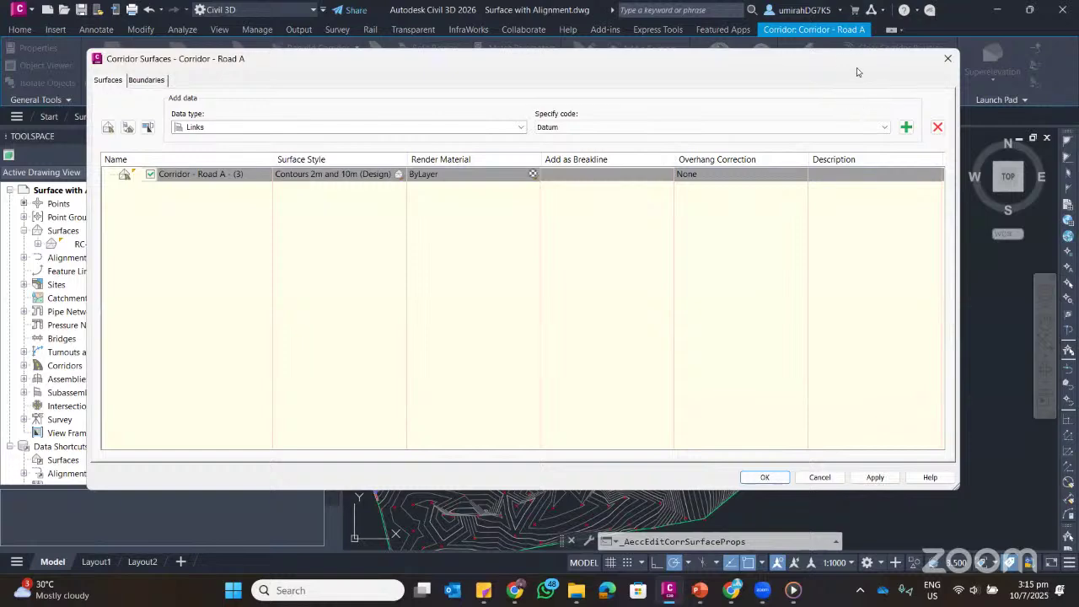
left_click_drag(857, 68, 800, 71)
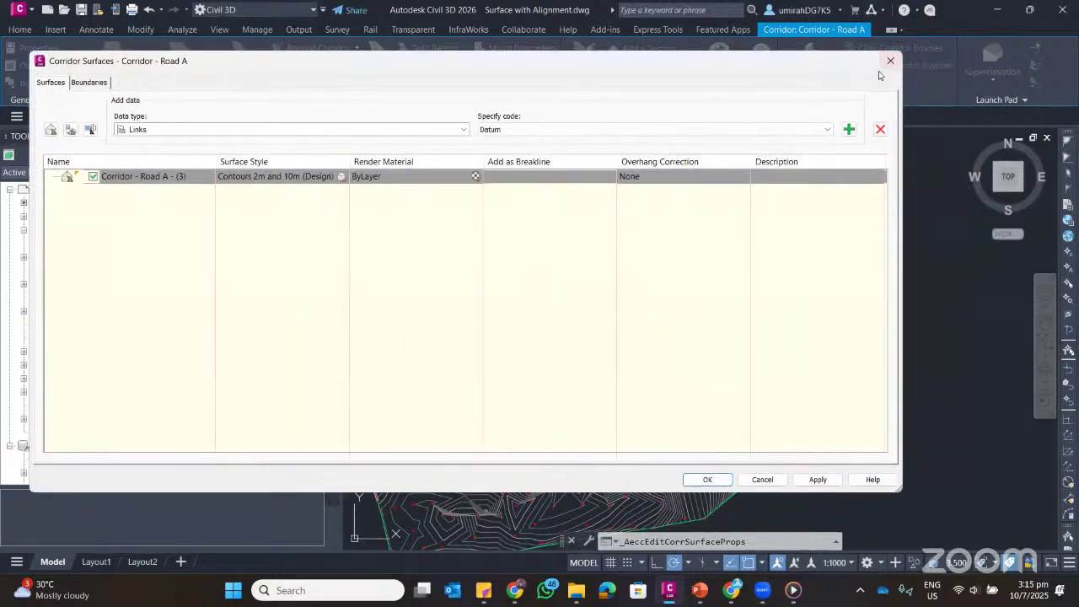
left_click(849, 129)
left_click_drag(747, 68, 962, 115)
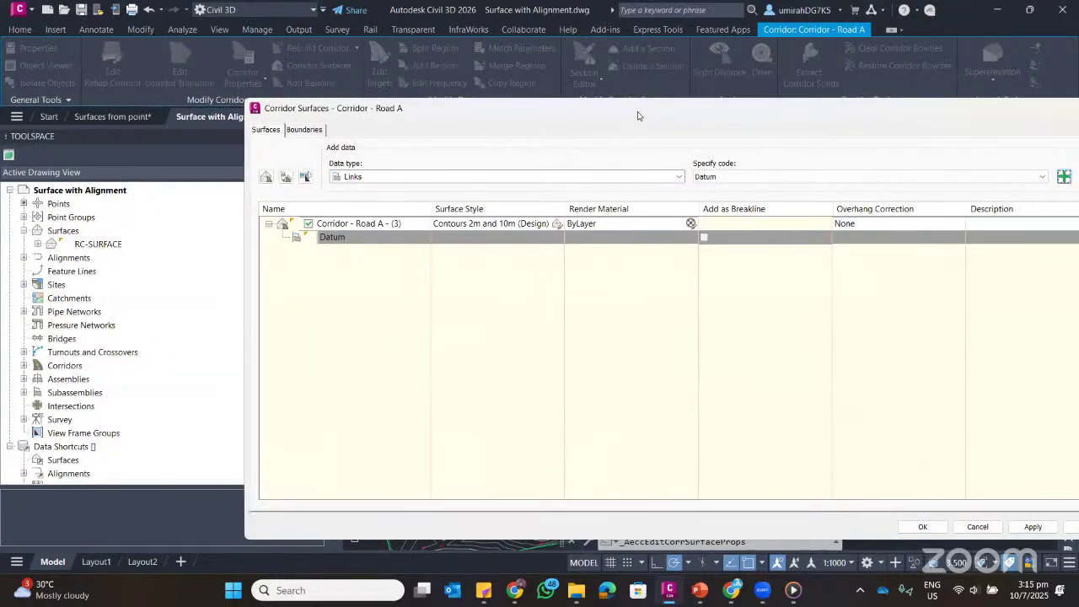
left_click_drag(639, 116, 520, 104)
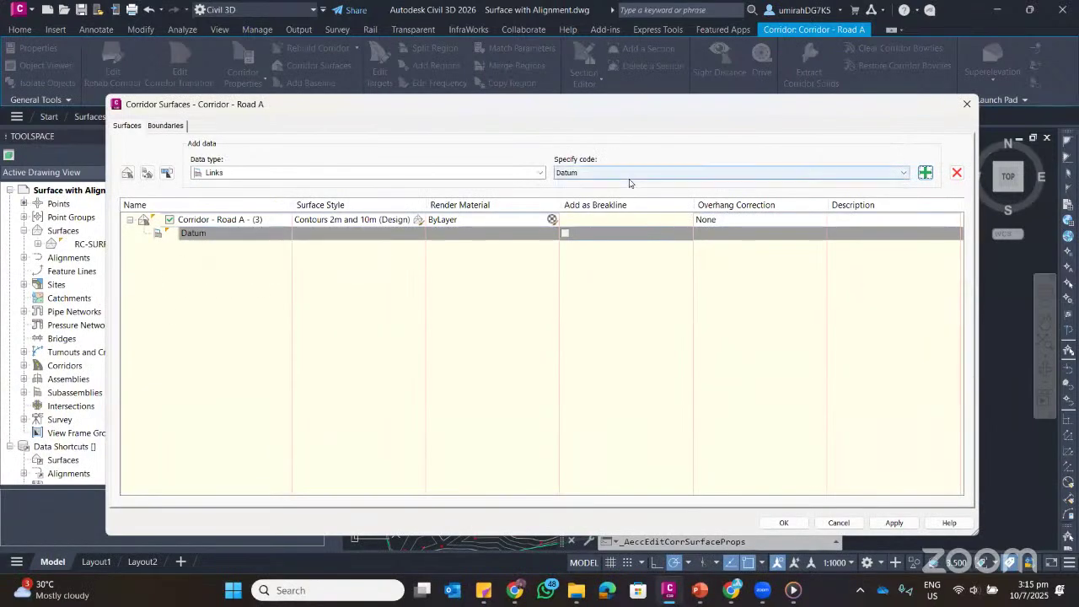
left_click(640, 173)
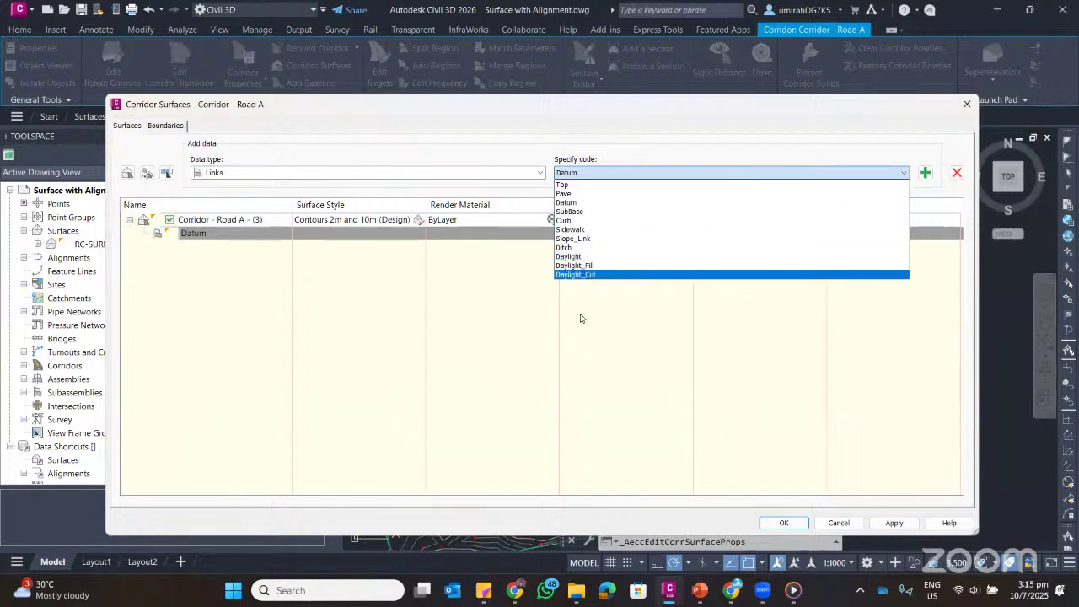
left_click(629, 170)
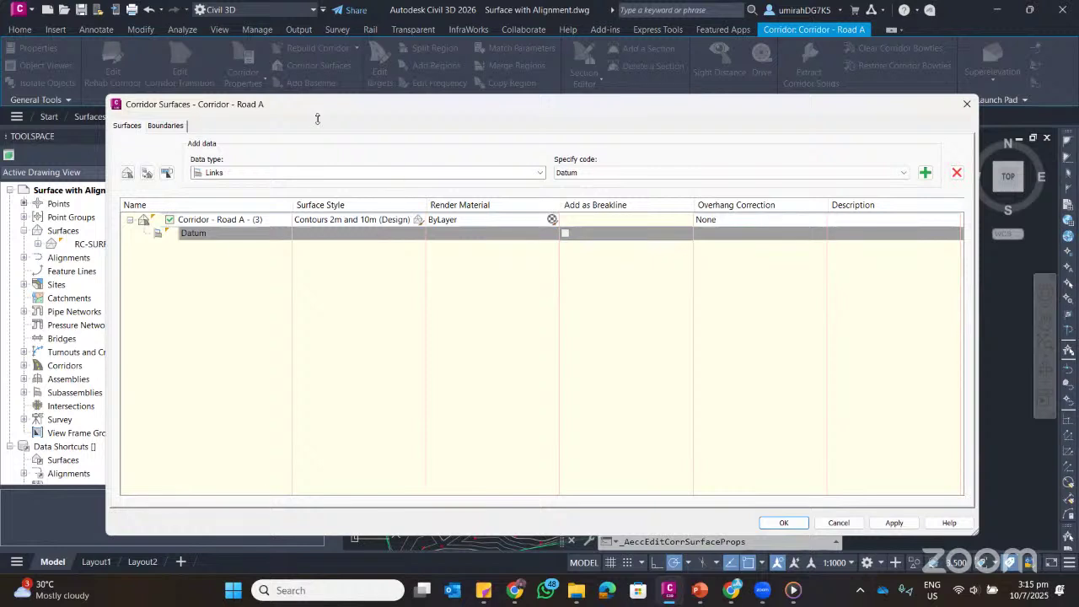
Add the corridor extents as outer boundary to the new Corridor - Road A surface and rebuild the corridor
left_click(169, 126)
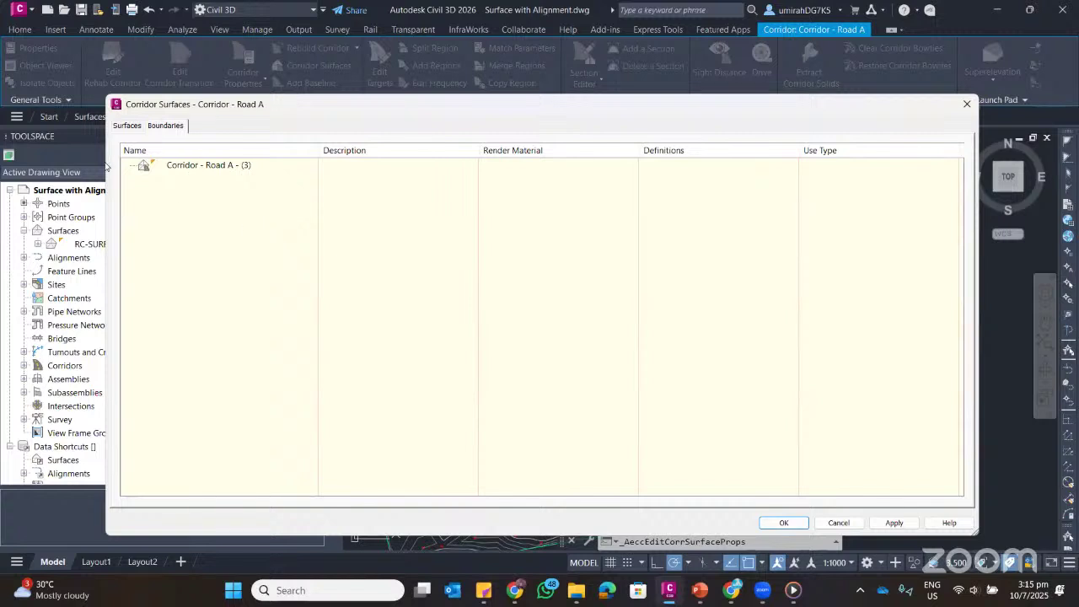
left_click(126, 125)
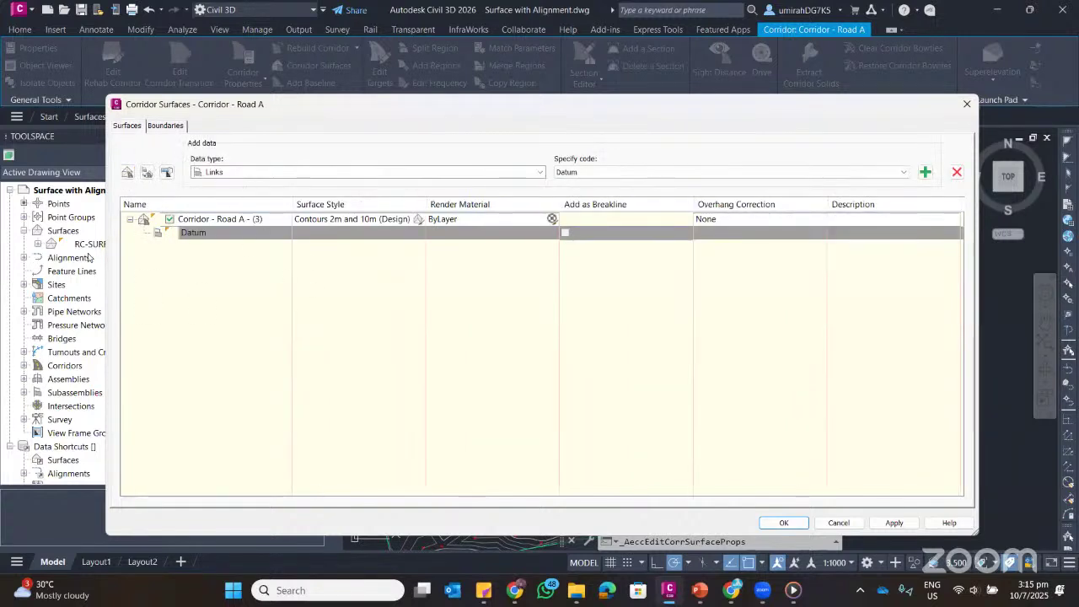
left_click(165, 125)
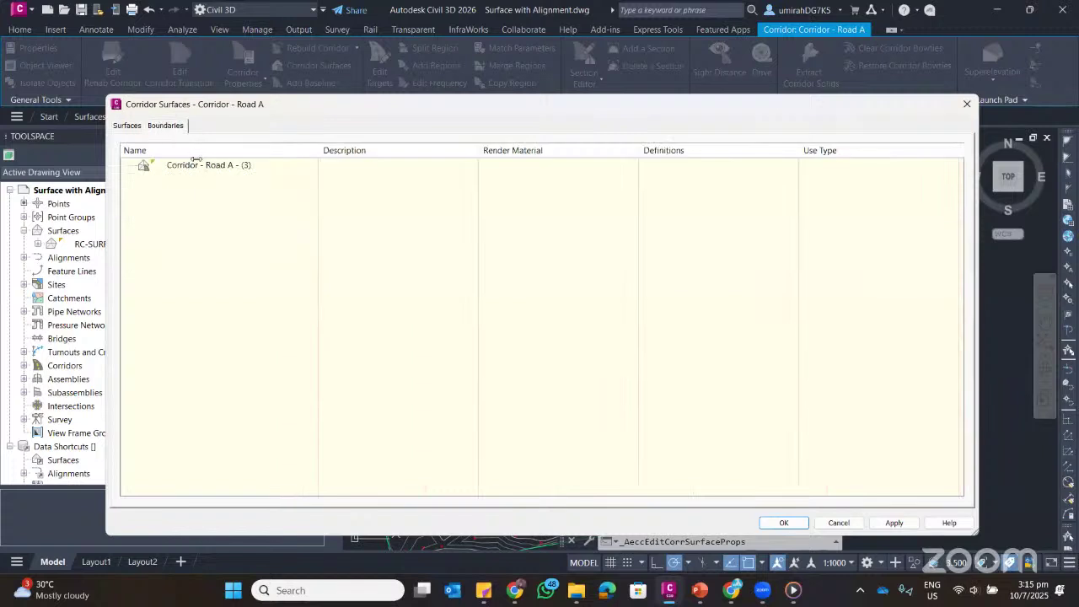
left_click(207, 165)
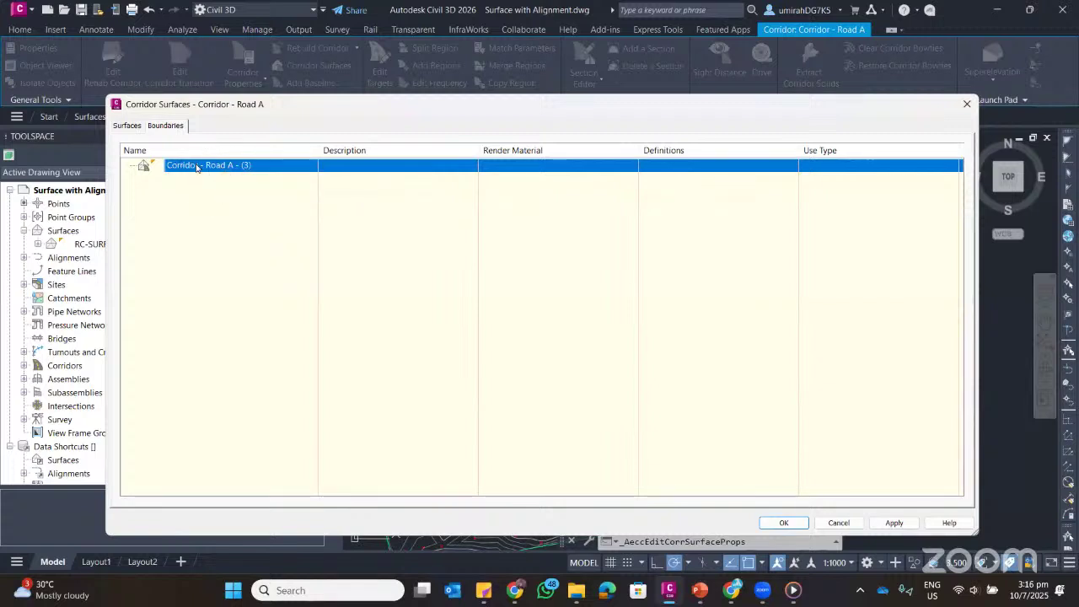
right_click(197, 166)
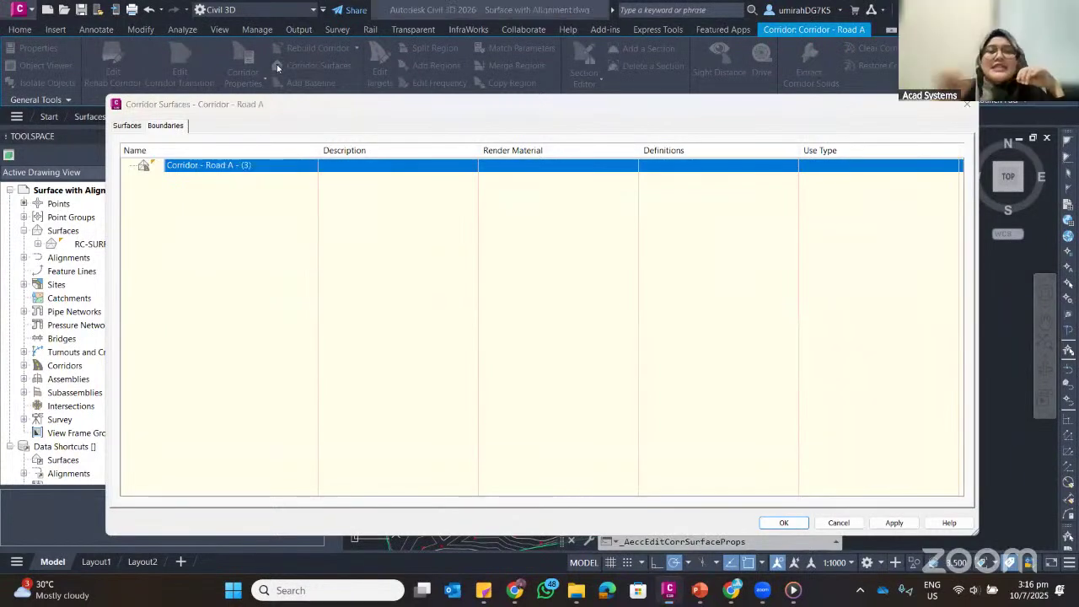
left_click(271, 208)
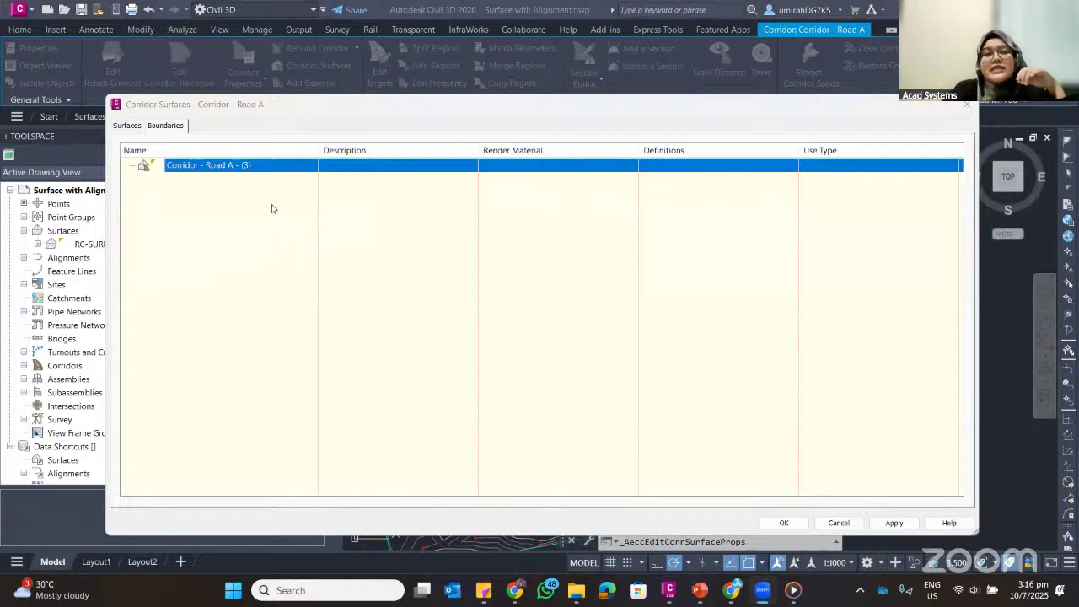
right_click(254, 166)
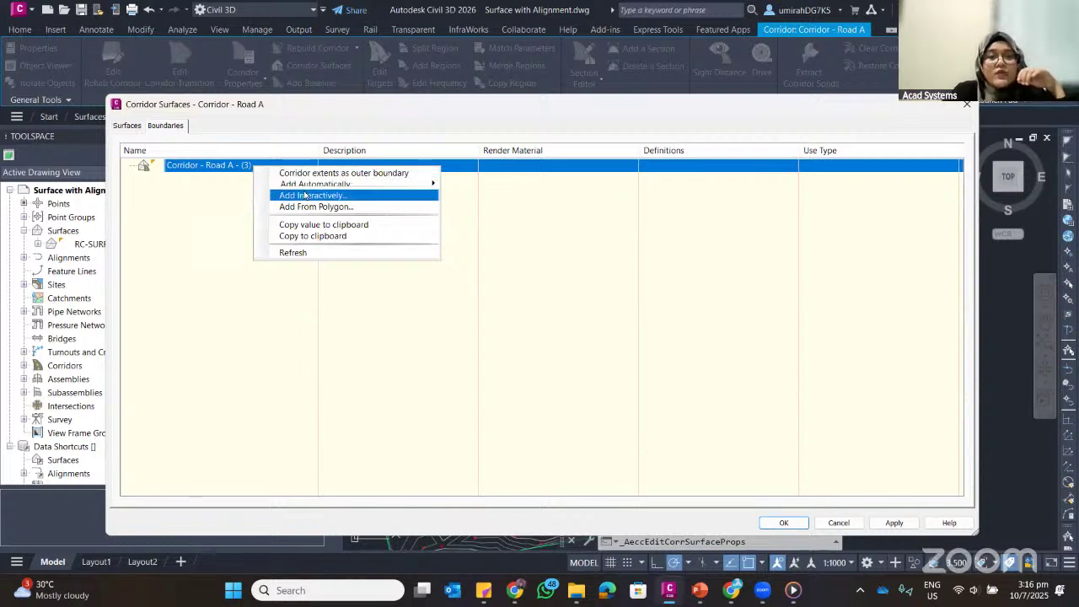
mouse_move(337, 184)
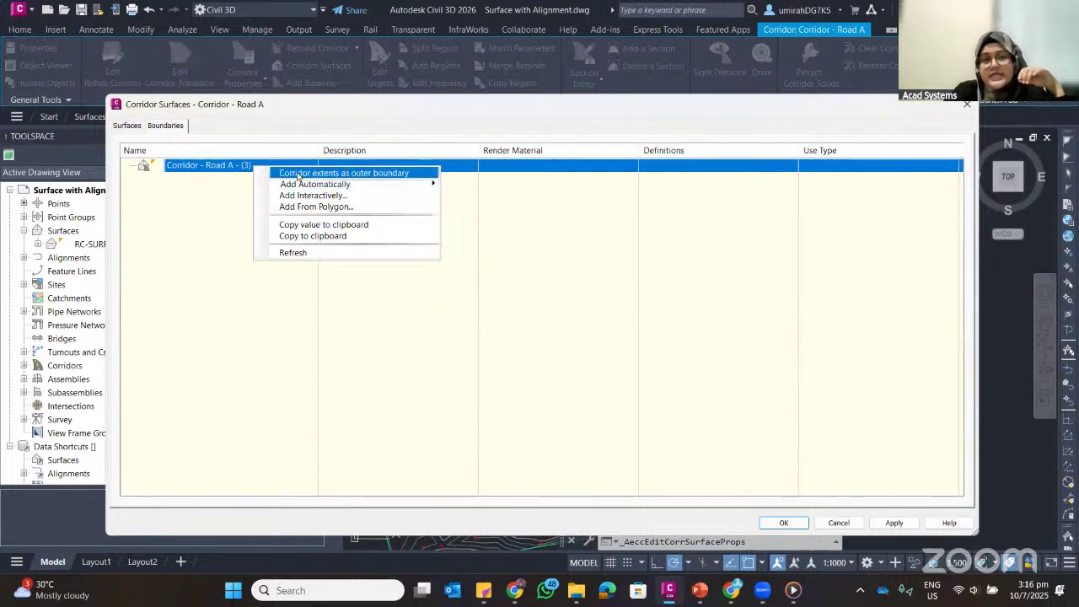
left_click(297, 174)
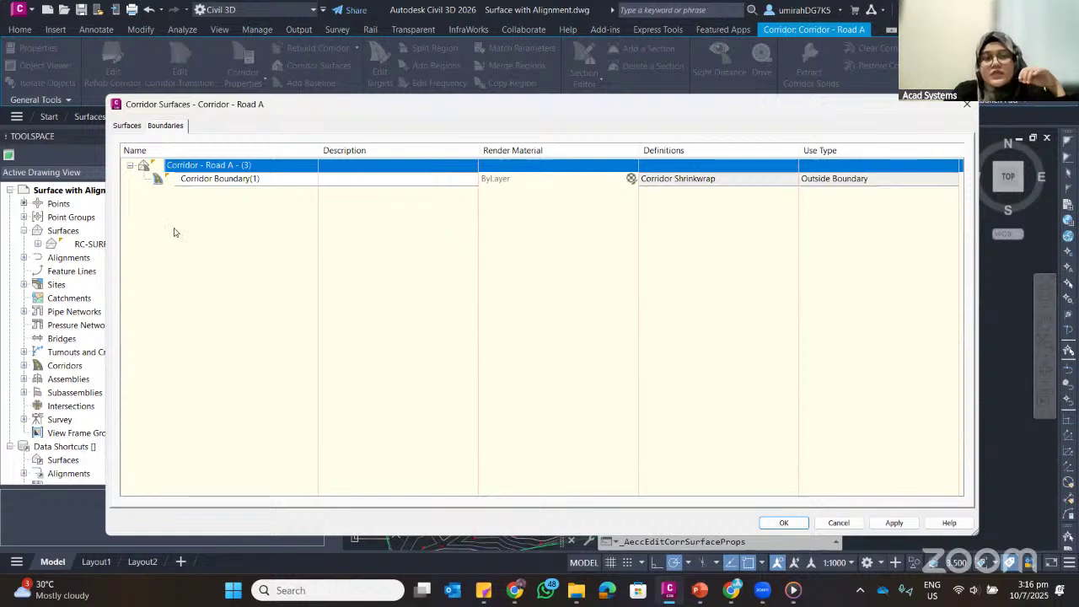
left_click(783, 527)
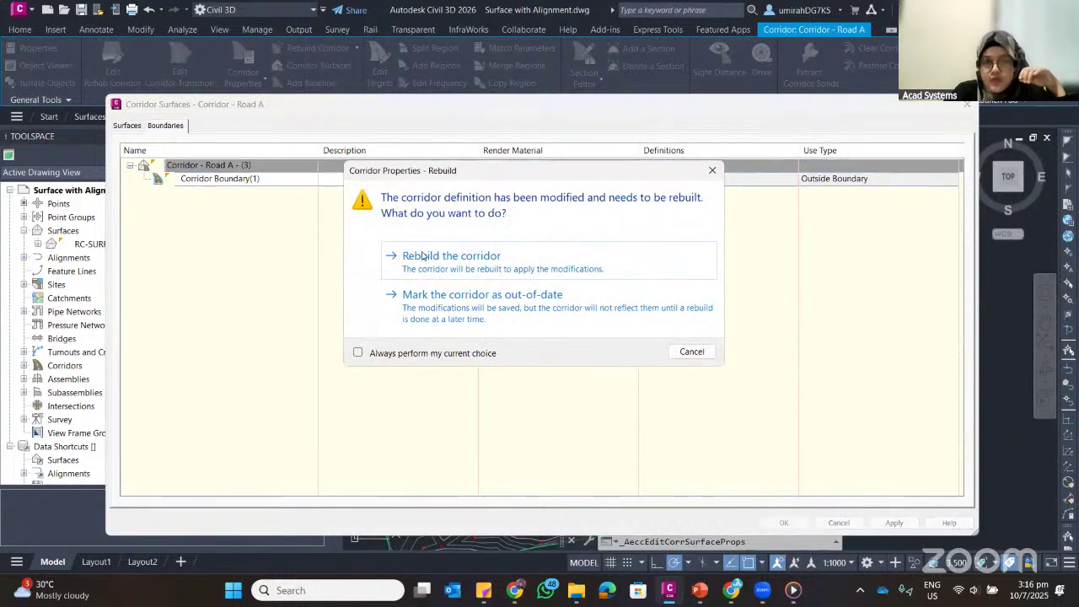
left_click(423, 255)
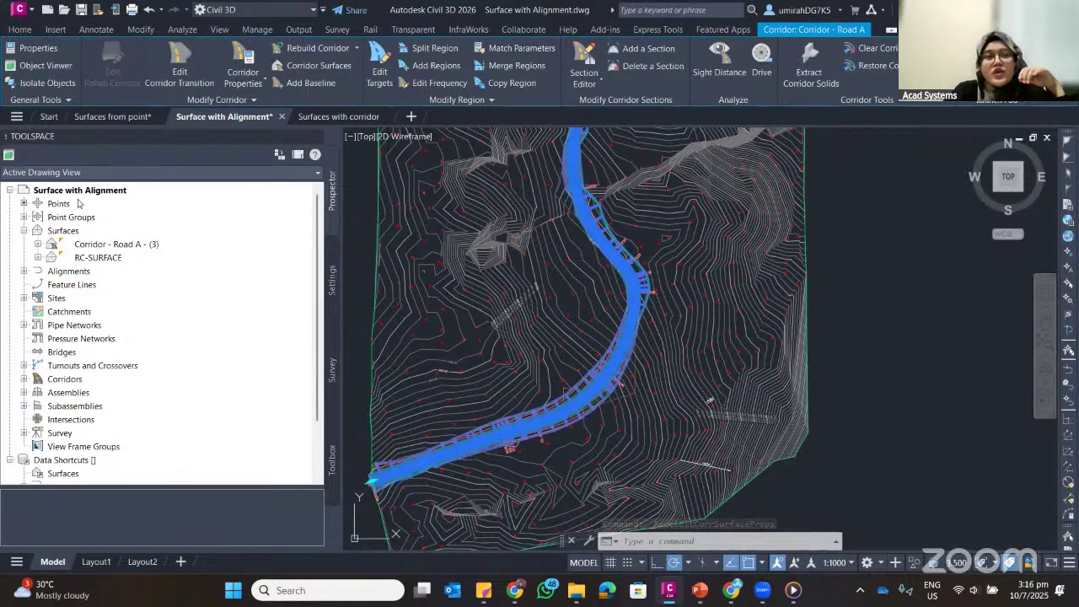
Review the corridor surface and RC-SURFACE entries in the drawing's surface list and clear the drawing selection
left_click(90, 246)
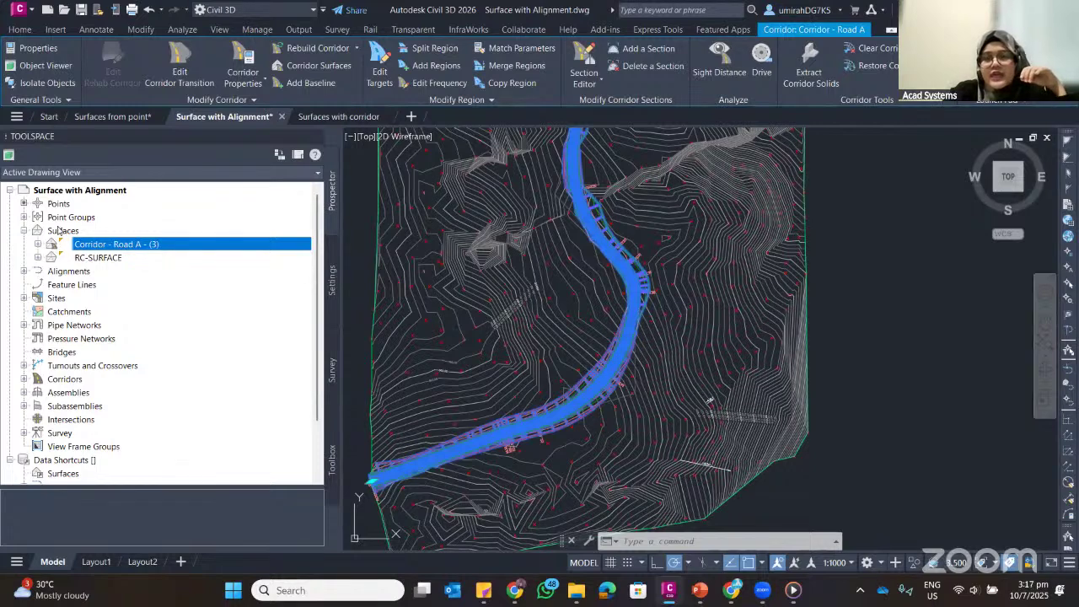
left_click(84, 258)
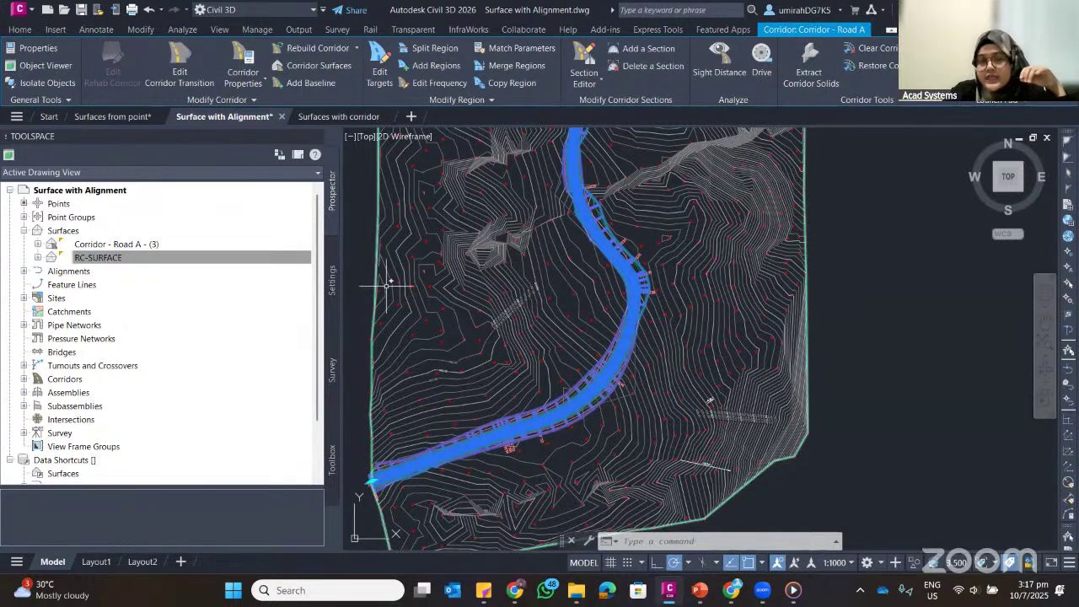
left_click(51, 245)
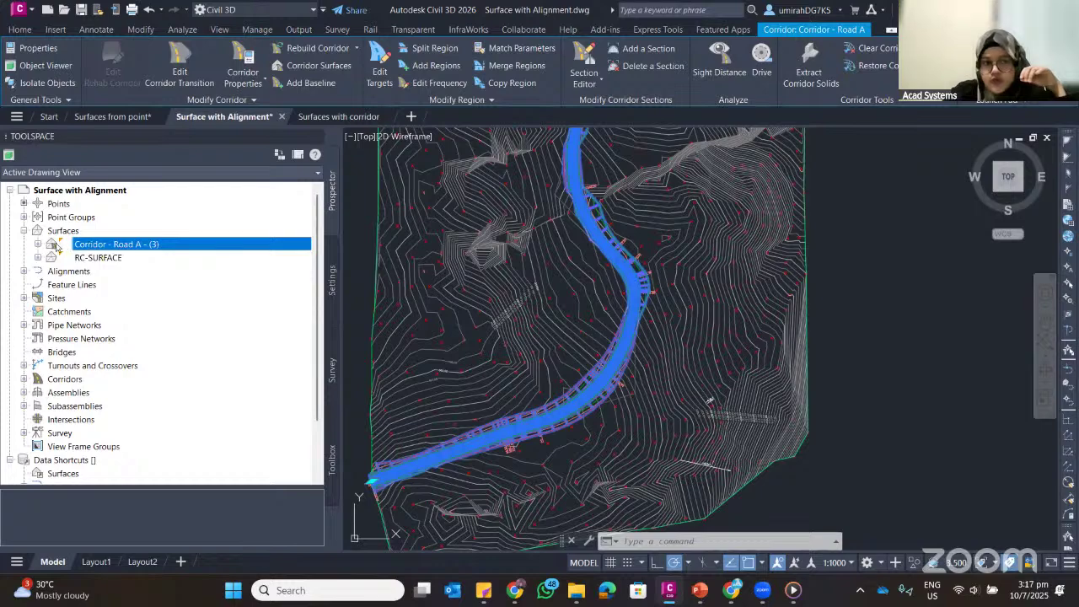
left_click(537, 291)
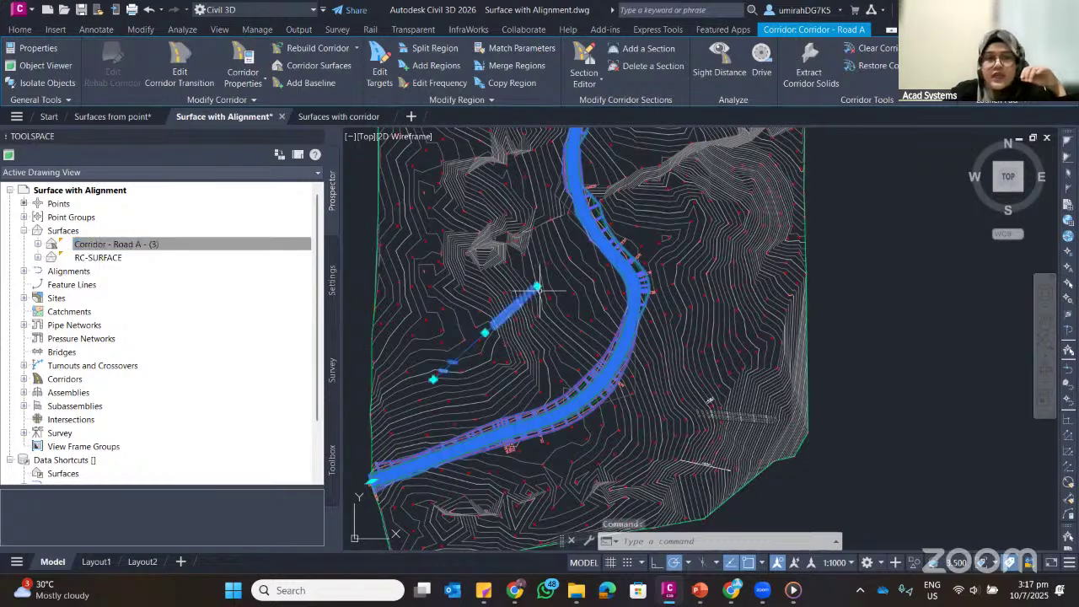
key("Escape")
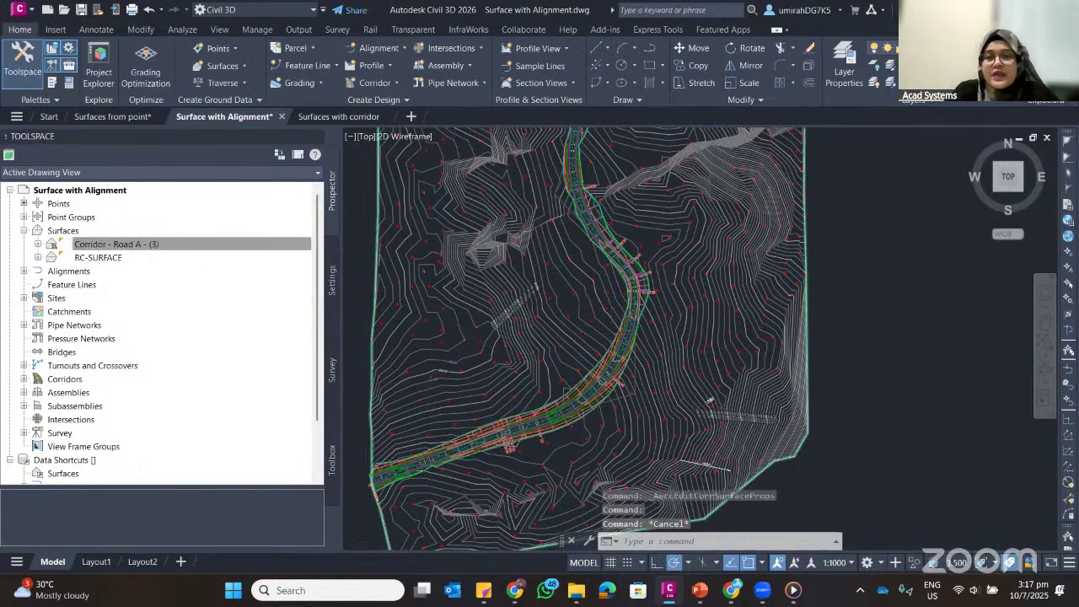
Examine the rebuilt corridor surface's contours and outer boundary along the road's southern bend
scroll(607, 371, "up", 3)
middle_click_drag(621, 416, 616, 291)
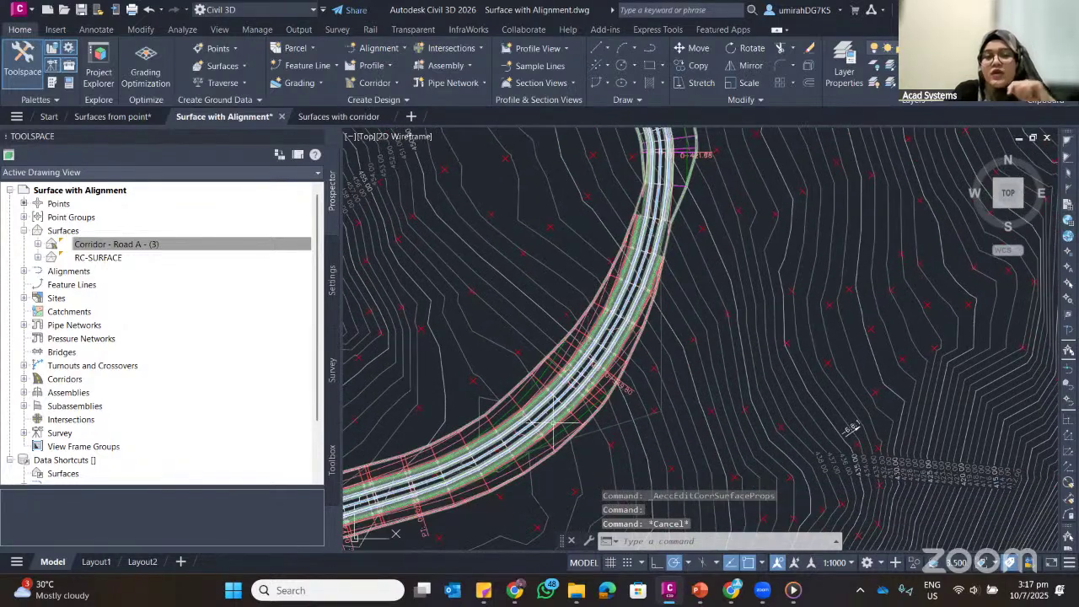
middle_click_drag(546, 458, 582, 411)
scroll(582, 410, "up", 5)
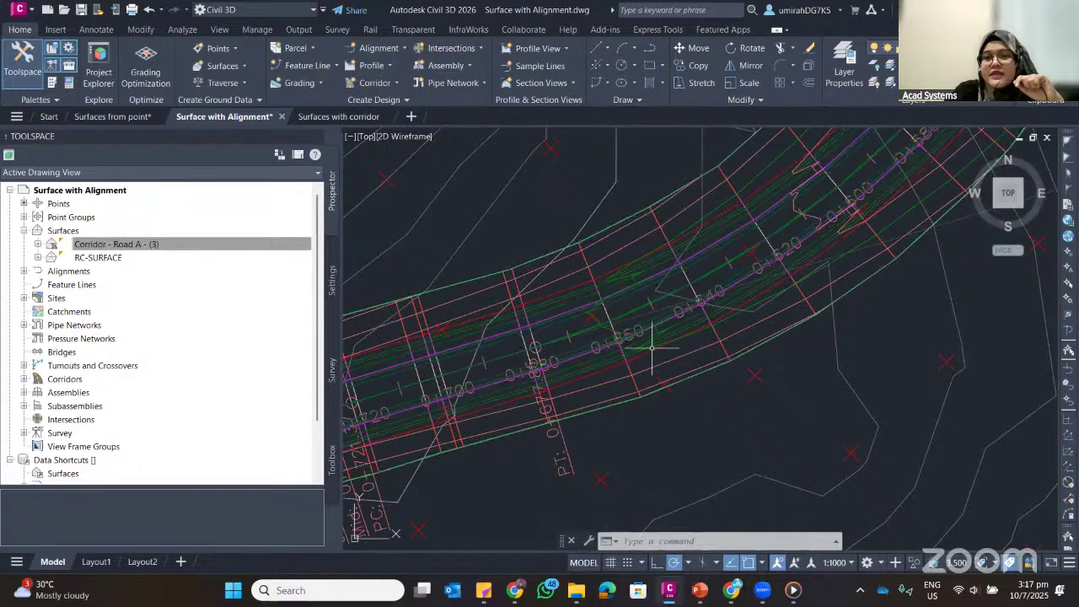
scroll(481, 358, "down", 3)
scroll(473, 339, "down", 4)
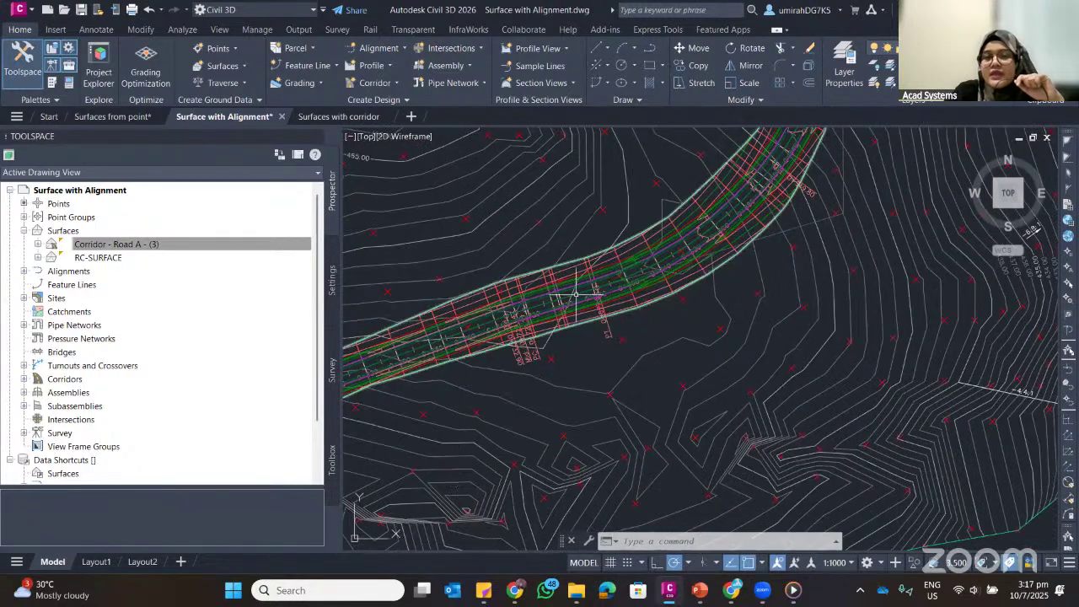
scroll(514, 288, "down", 3)
scroll(590, 311, "up", 5)
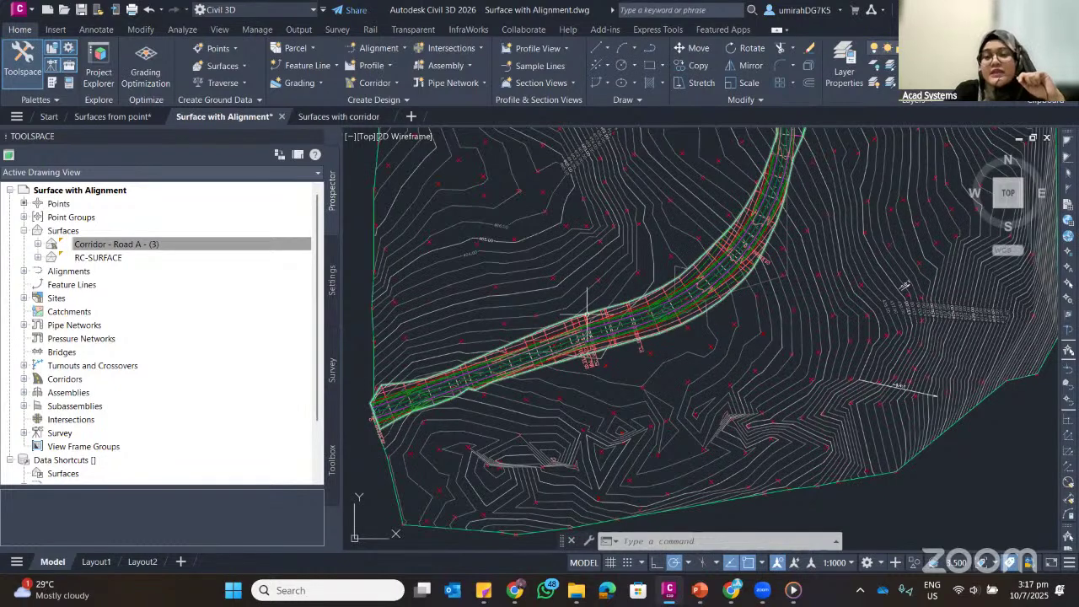
mouse_move(587, 316)
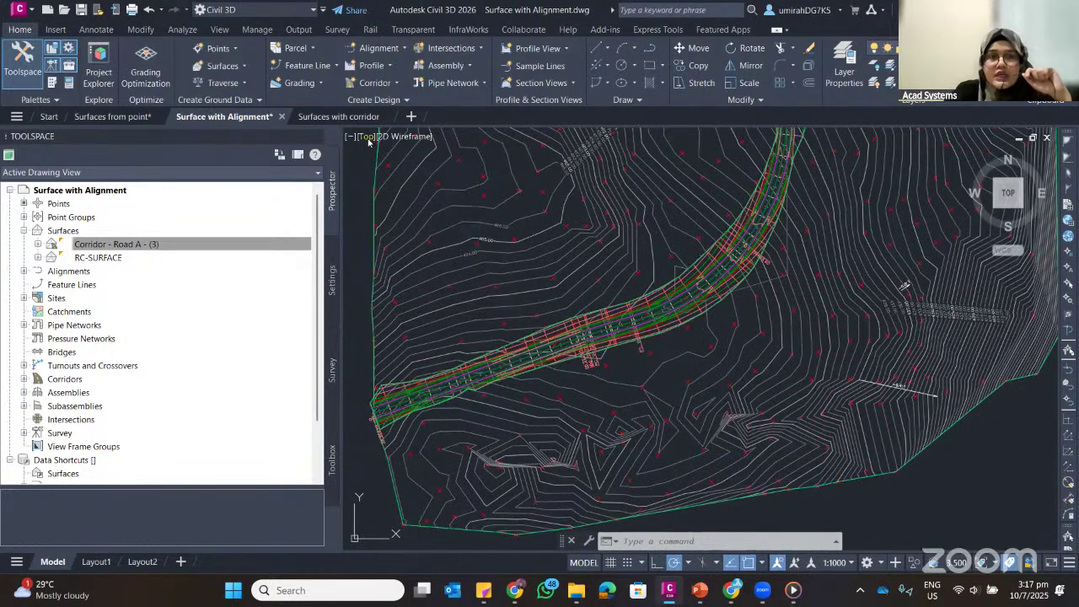
Check the agenda slide in PowerPoint, and switch to the Surfaces with corridor drawing in Civil 3D to view the closed outline east of the road
left_click(700, 590)
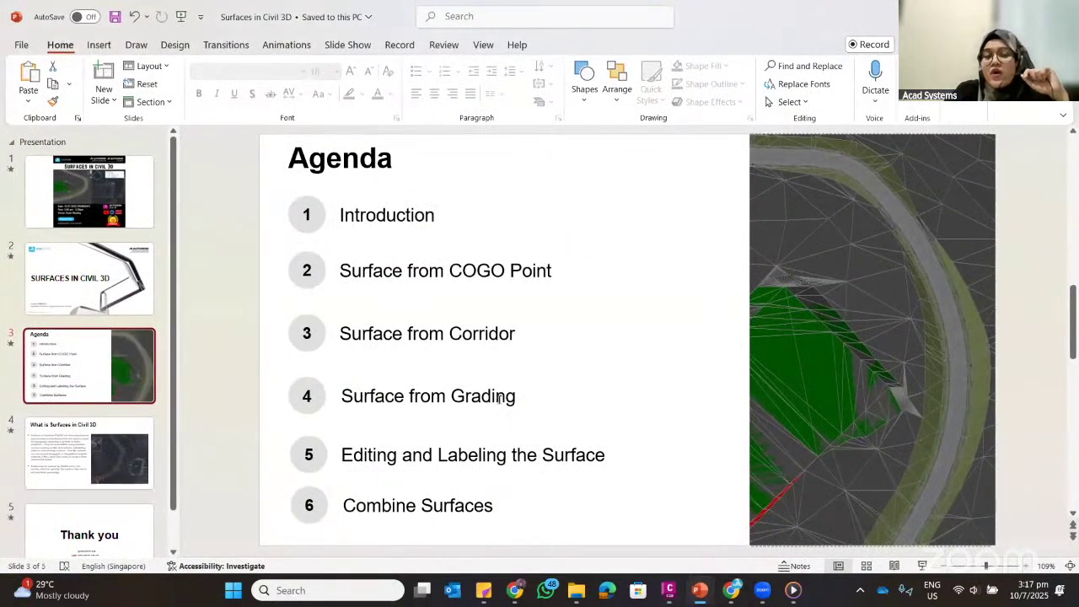
left_click(669, 591)
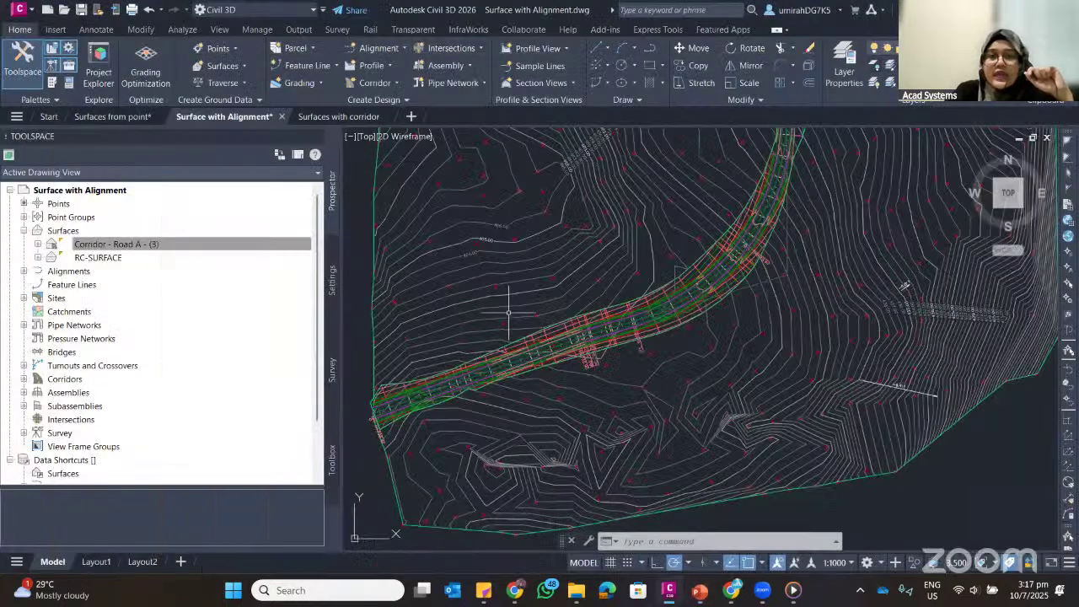
left_click(322, 119)
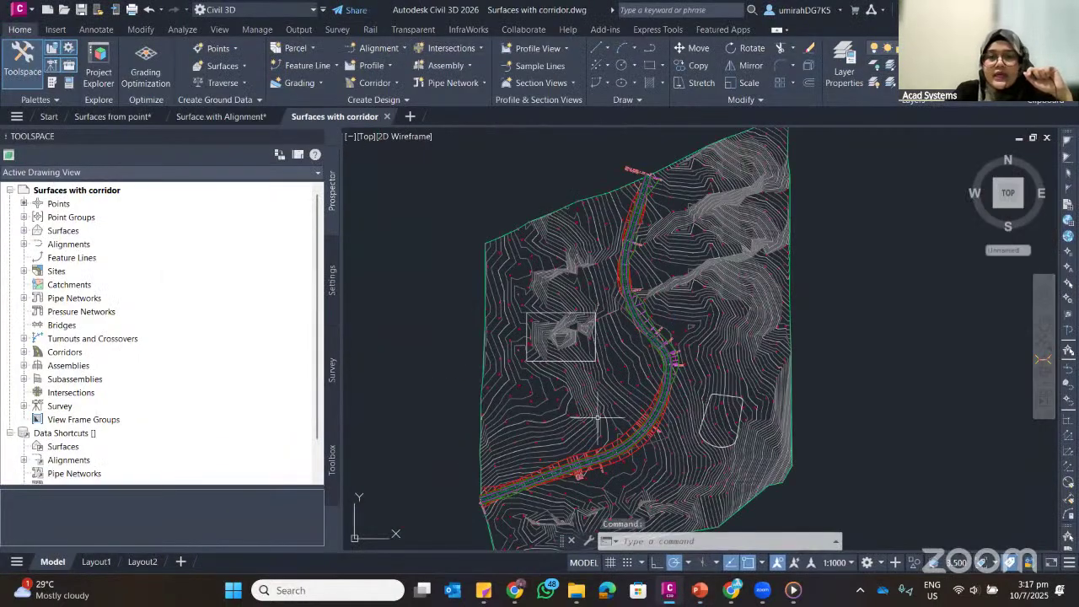
scroll(694, 422, "up", 3)
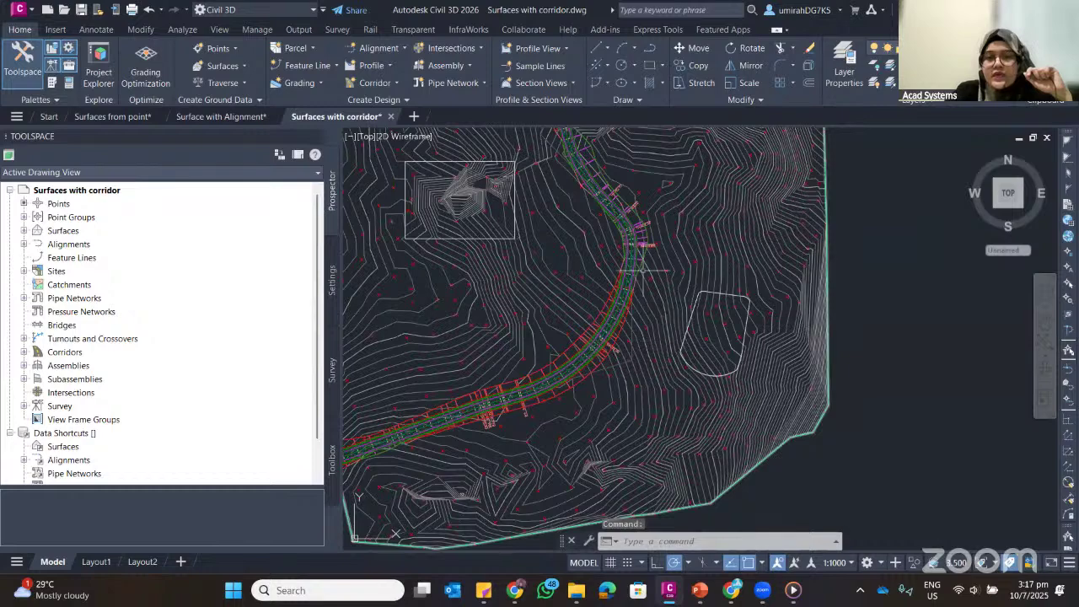
mouse_move(470, 191)
middle_mouse_down()
mouse_move(472, 202)
mouse_move(419, 176)
middle_mouse_up()
middle_click_drag(856, 338, 732, 290)
scroll(624, 294, "up", 4)
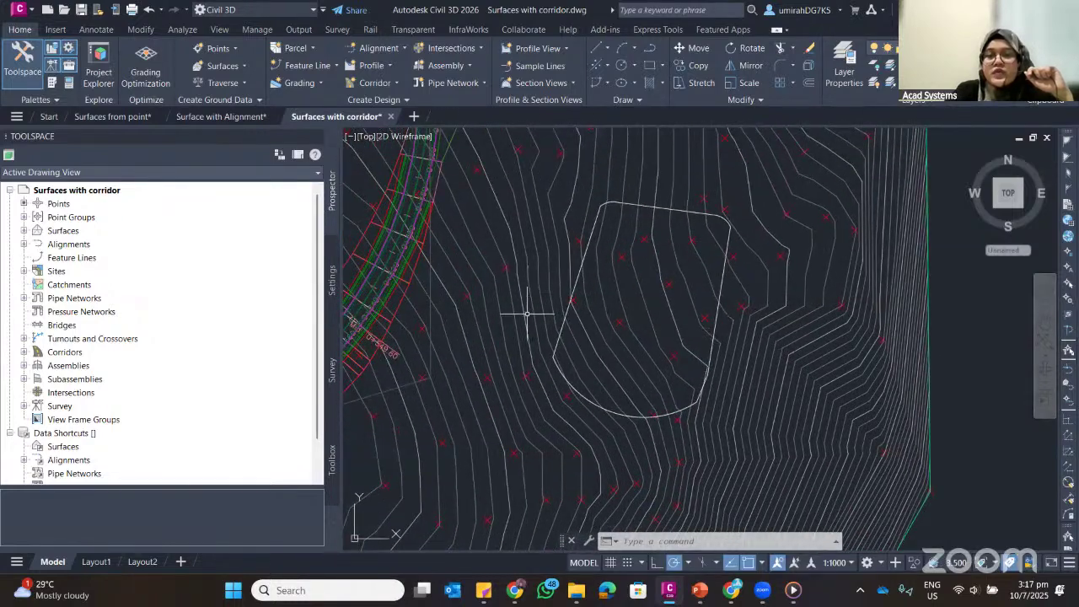
Convert the closed outline east of the road to a Site 1 feature line, erasing the original entity and enabling elevation assignment
mouse_move(527, 314)
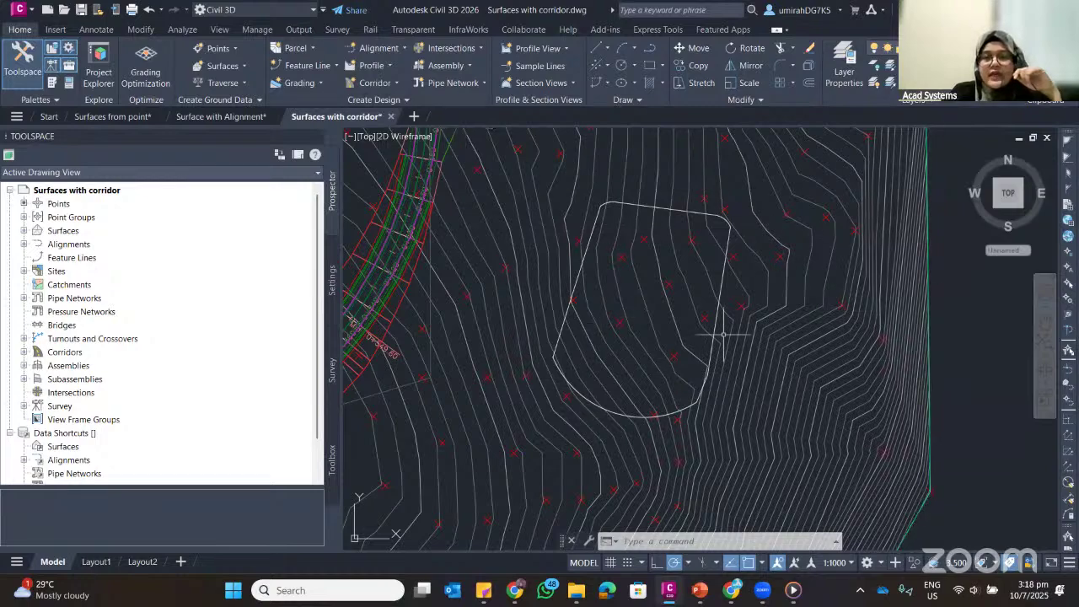
scroll(723, 334, "up", 3)
scroll(615, 217, "down", 1)
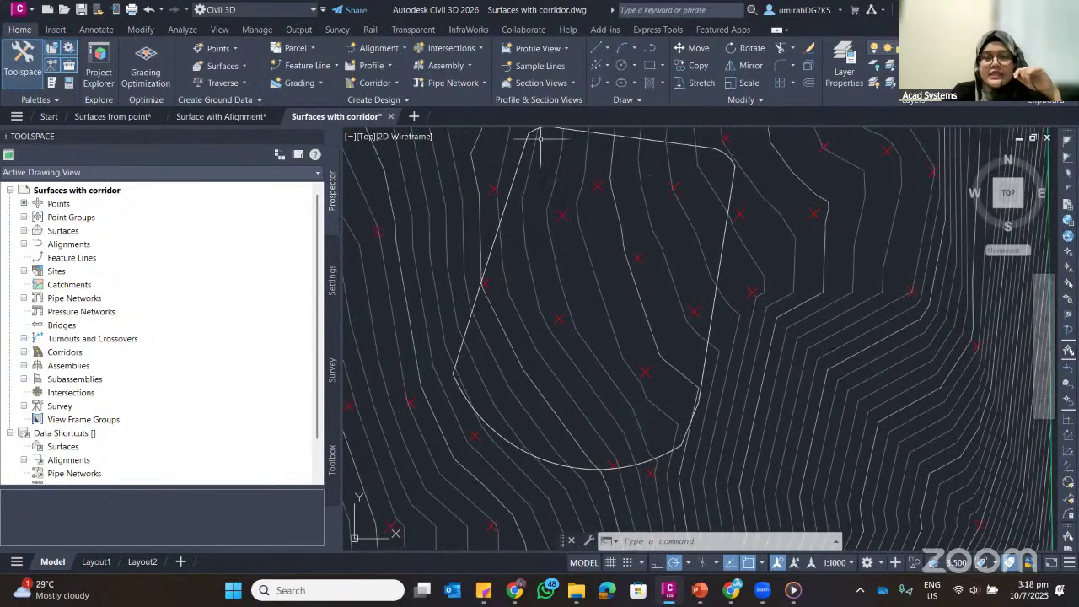
middle_click_drag(538, 160, 544, 173)
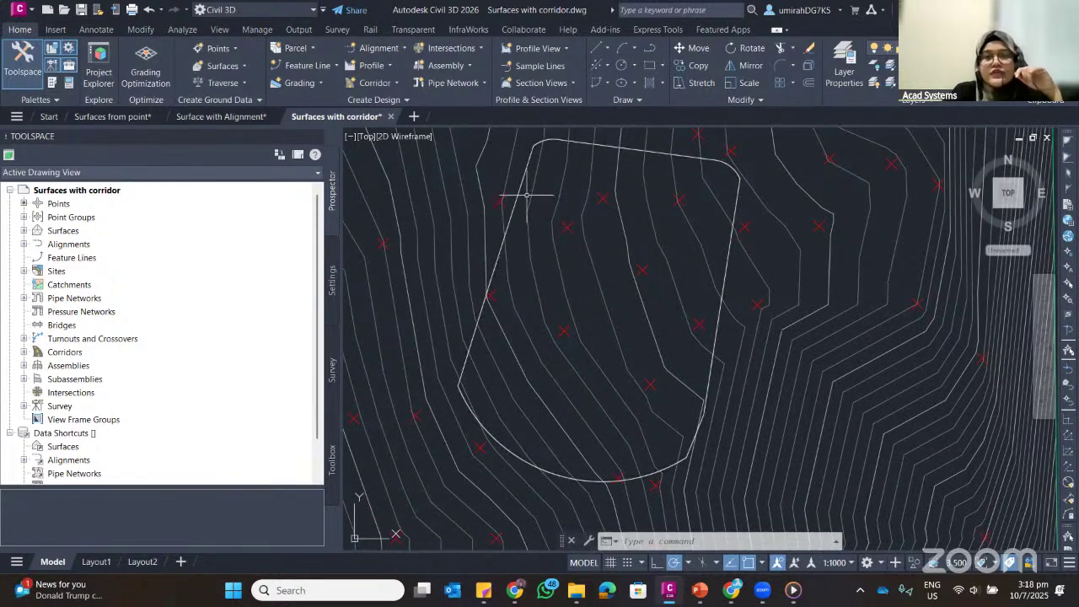
mouse_move(517, 183)
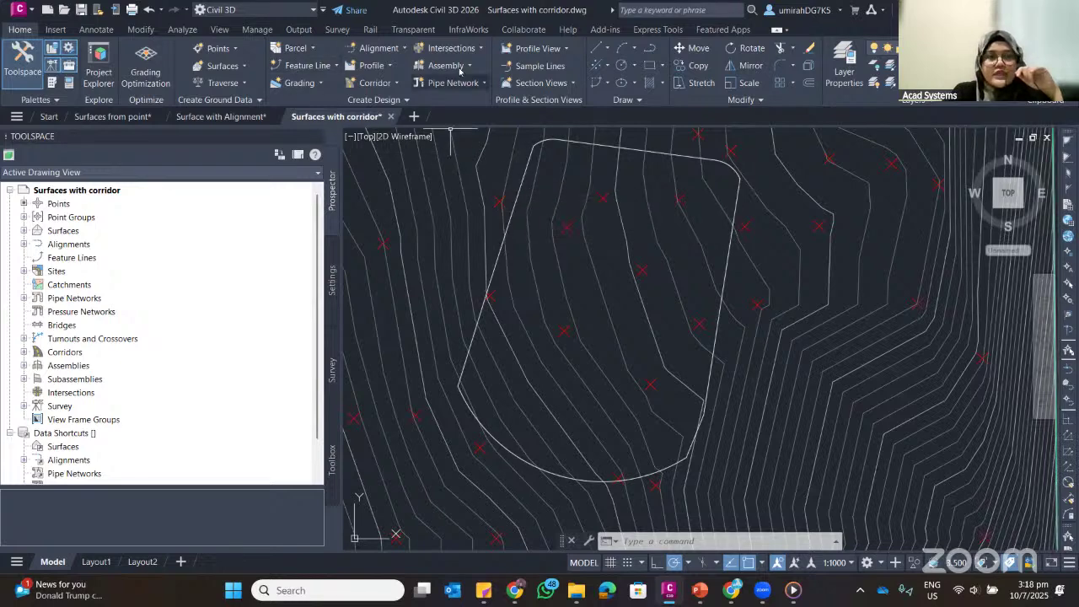
left_click(310, 66)
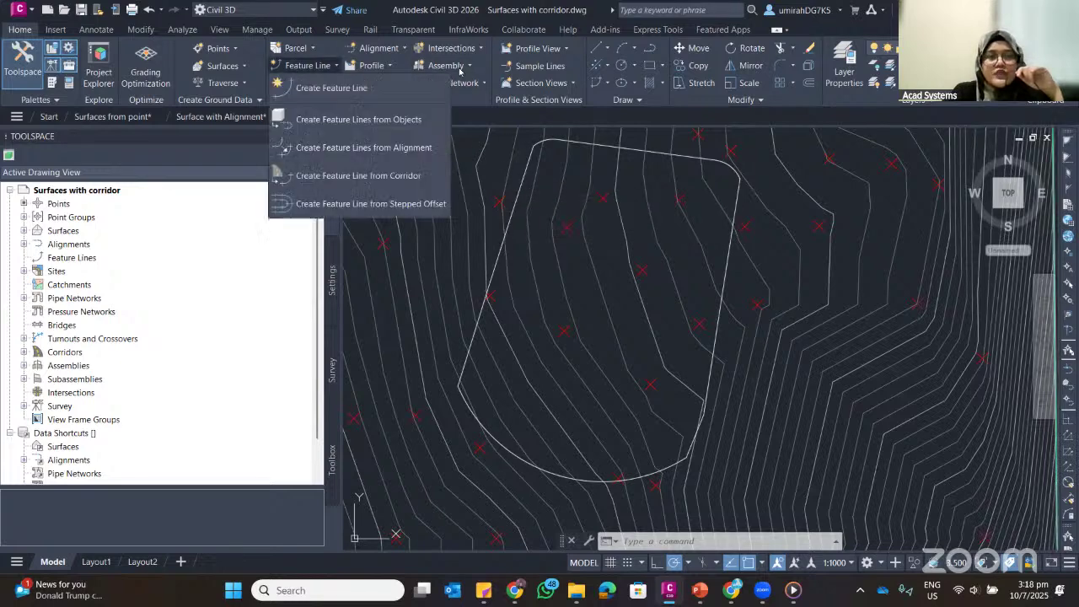
left_click(315, 121)
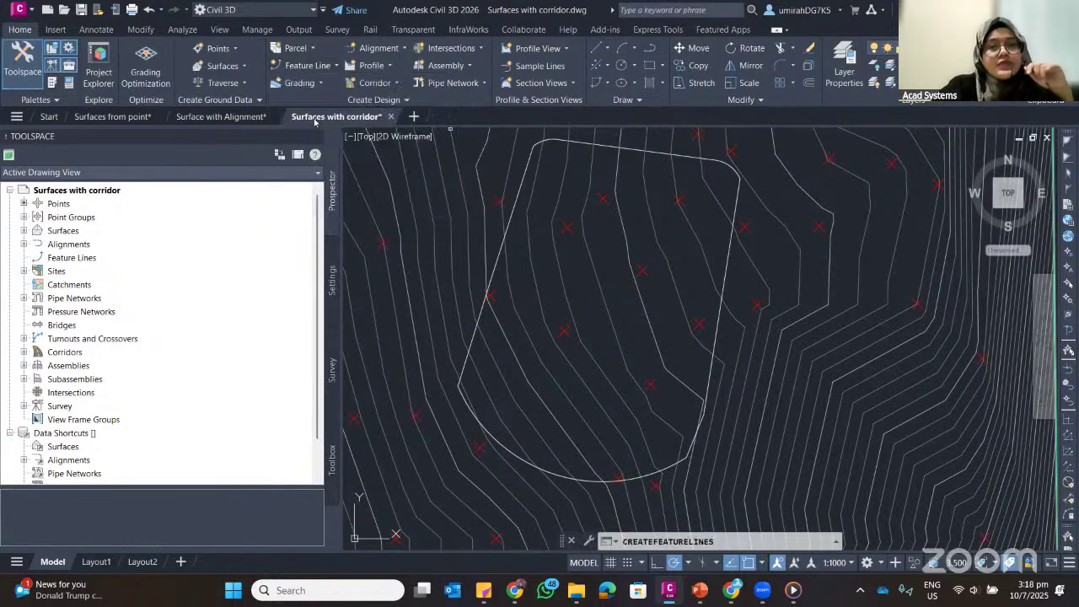
left_click(527, 169)
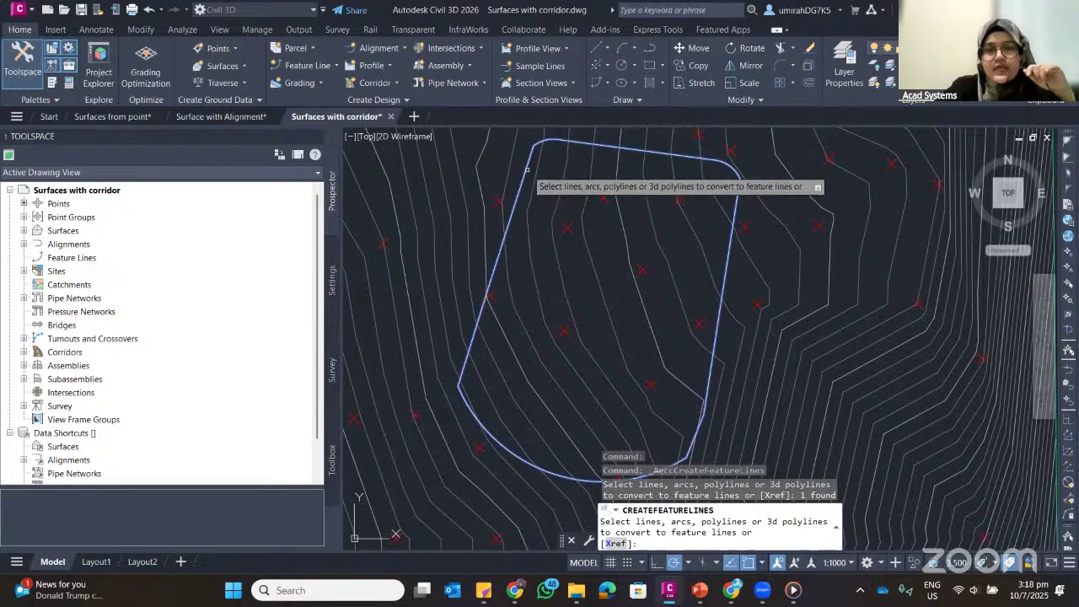
key("Return")
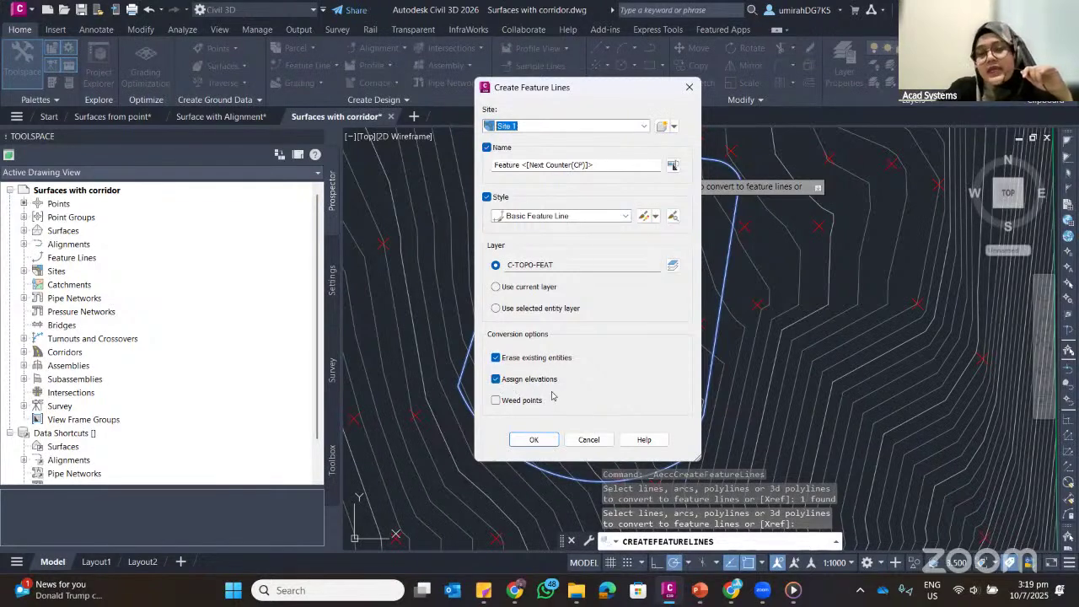
left_click(536, 437)
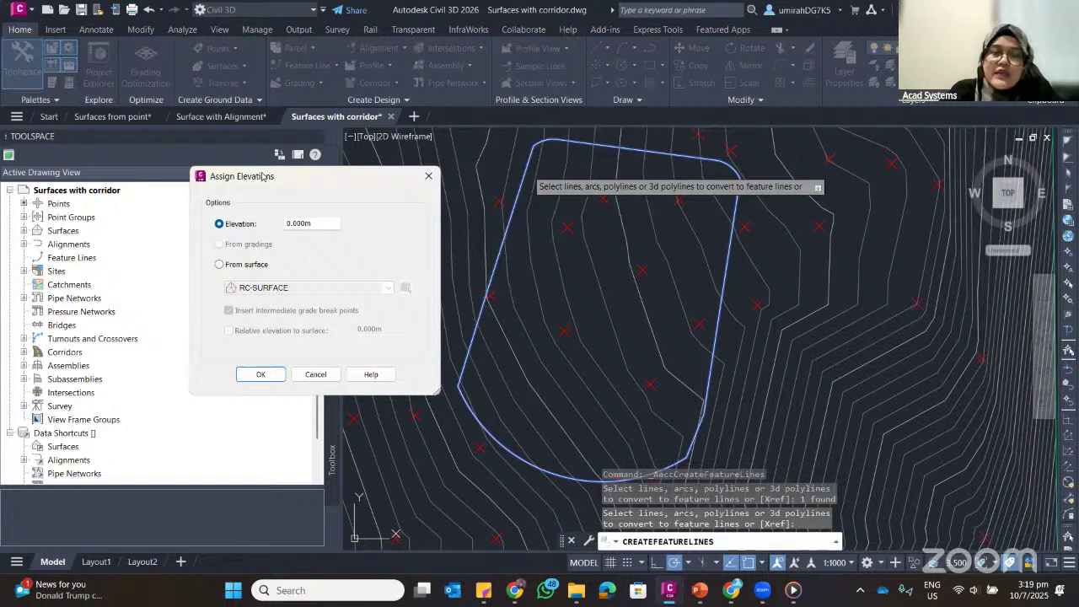
Assign a fixed elevation of 435 m to the new feature line and finish creating it
left_click_drag(263, 177, 433, 168)
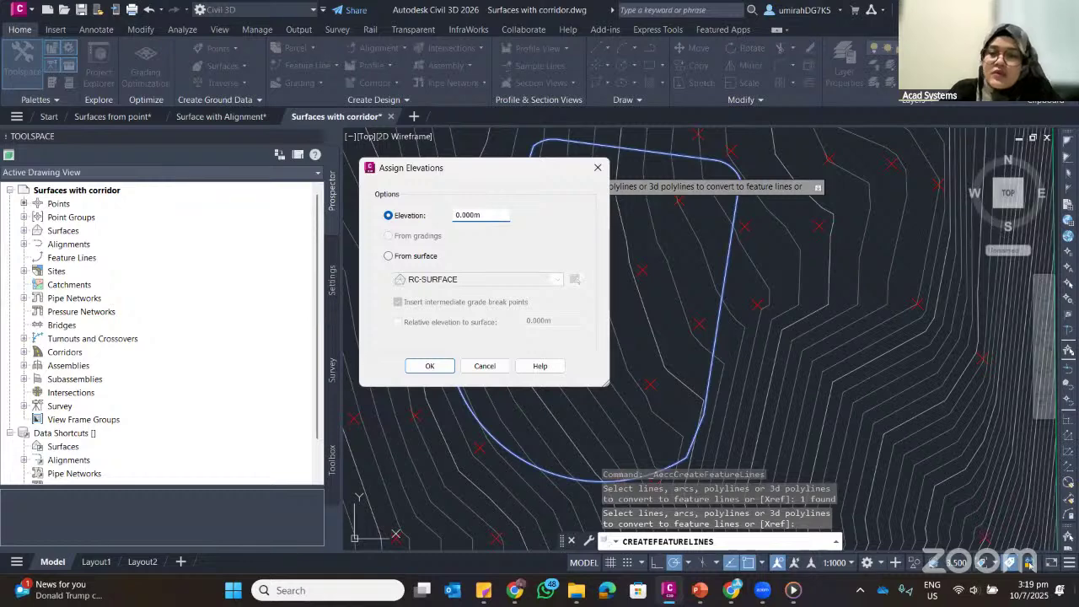
key("Num_Lock")
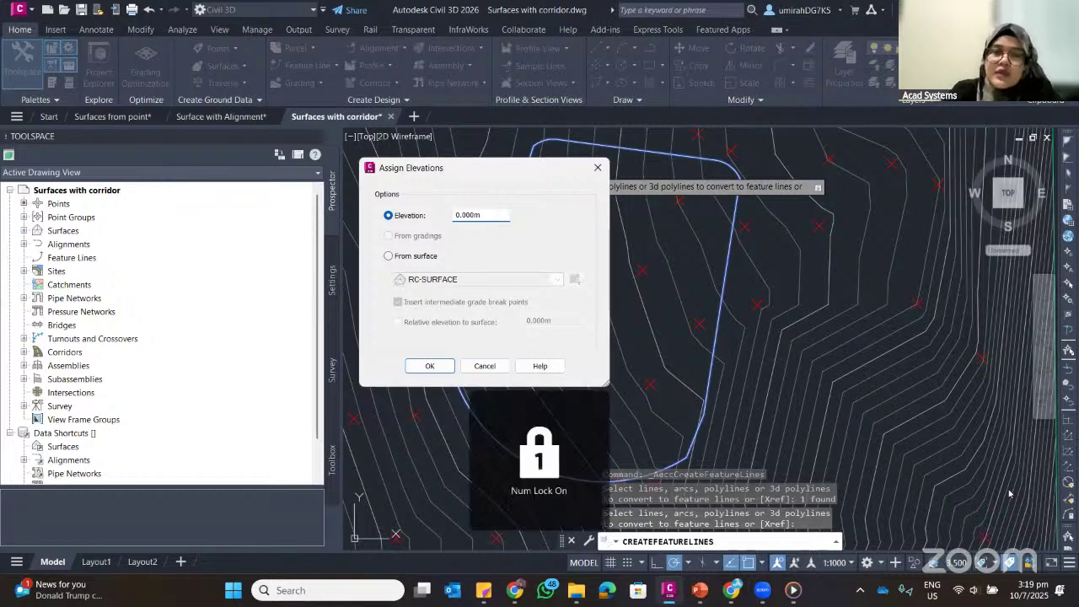
double_click(496, 215)
type("4")
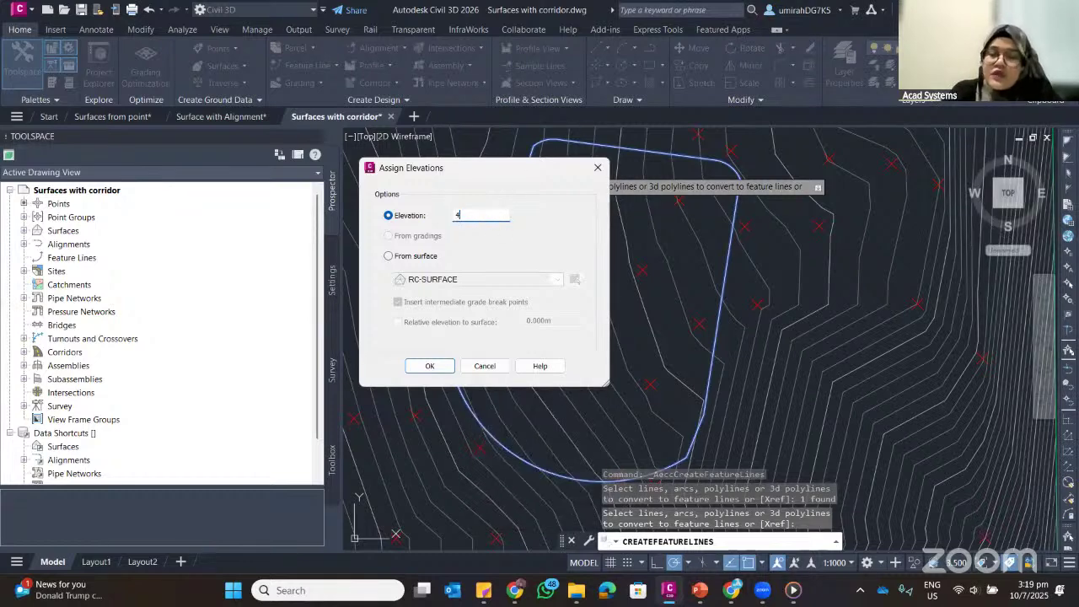
type("35")
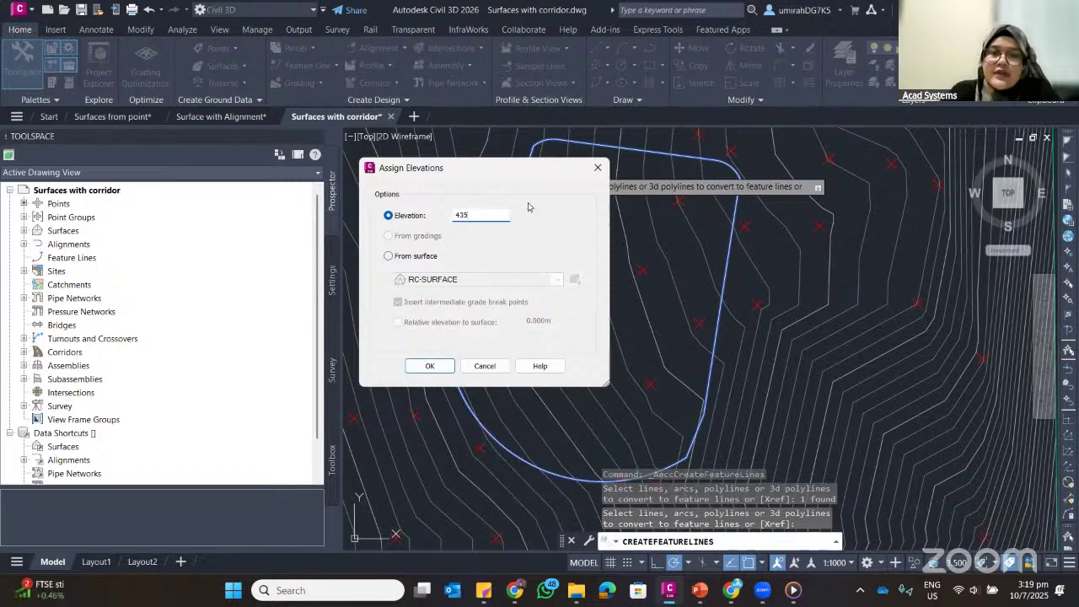
left_click(481, 255)
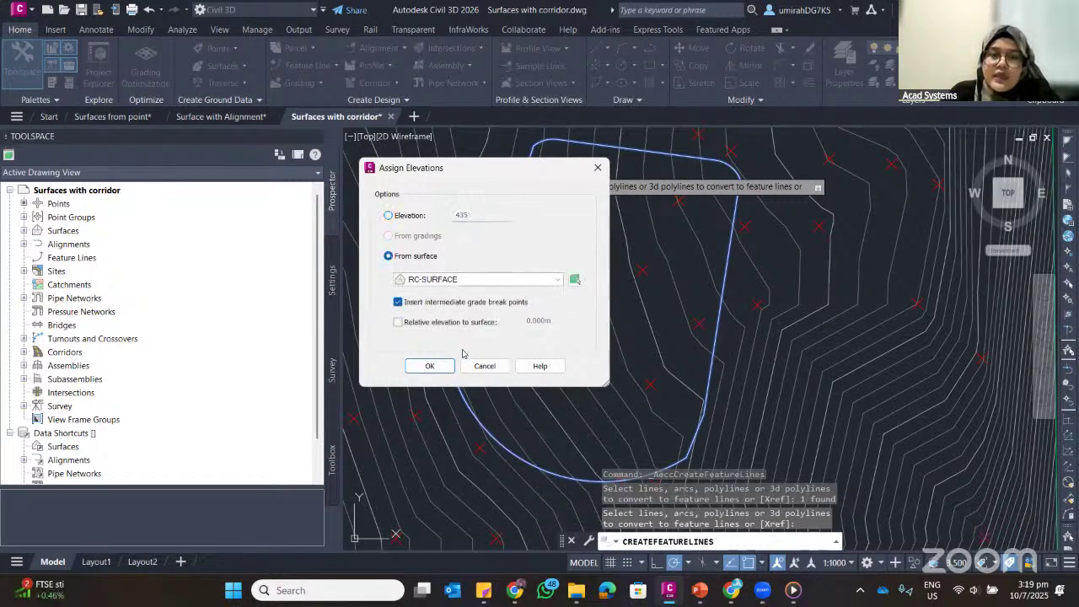
left_click(399, 216)
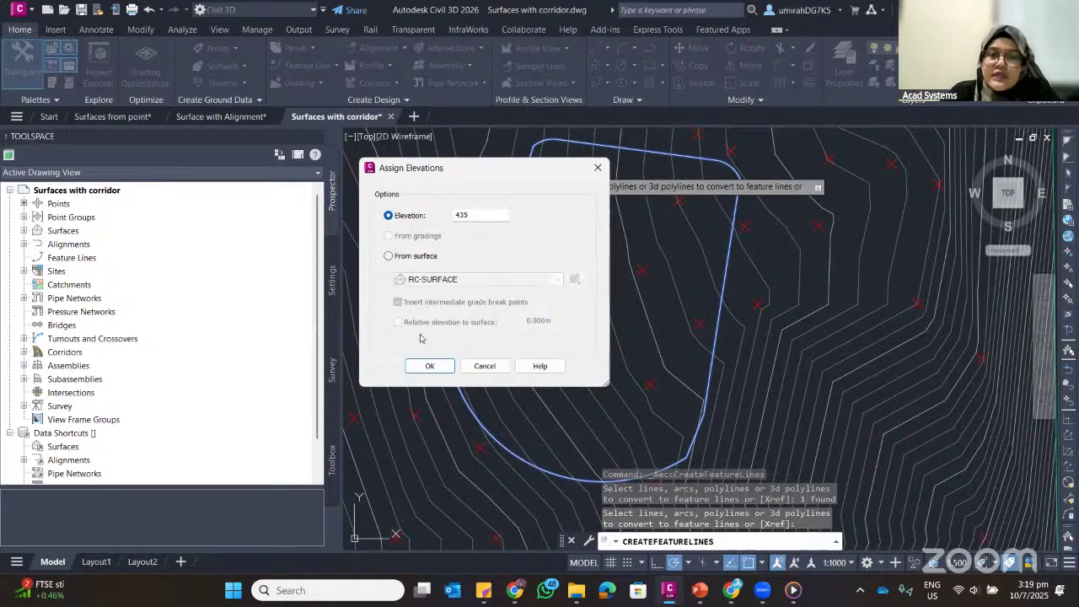
left_click(429, 365)
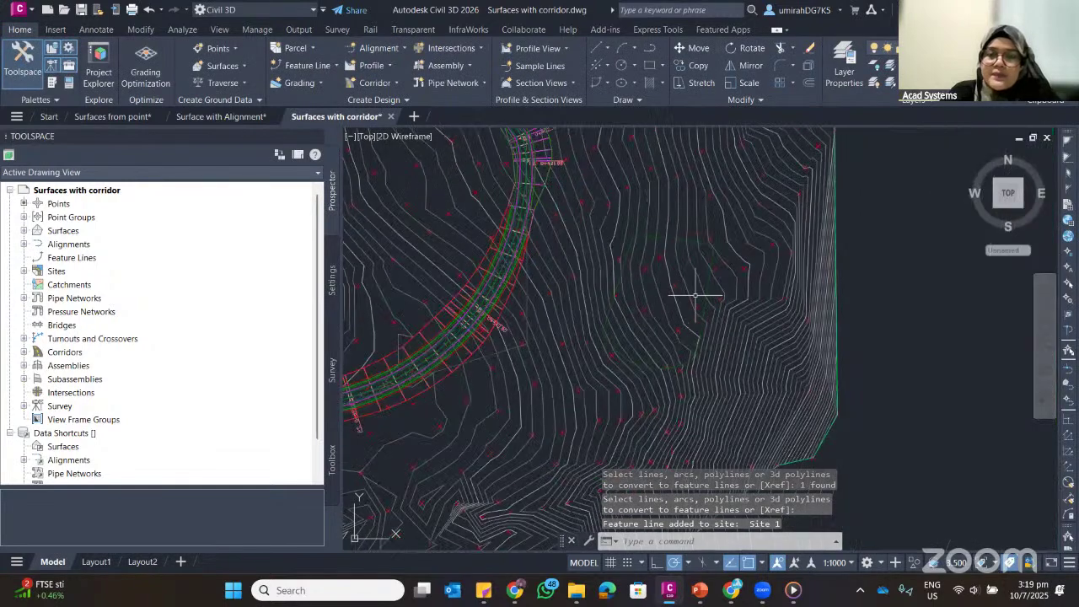
scroll(696, 295, "down", 2)
scroll(635, 266, "up", 4)
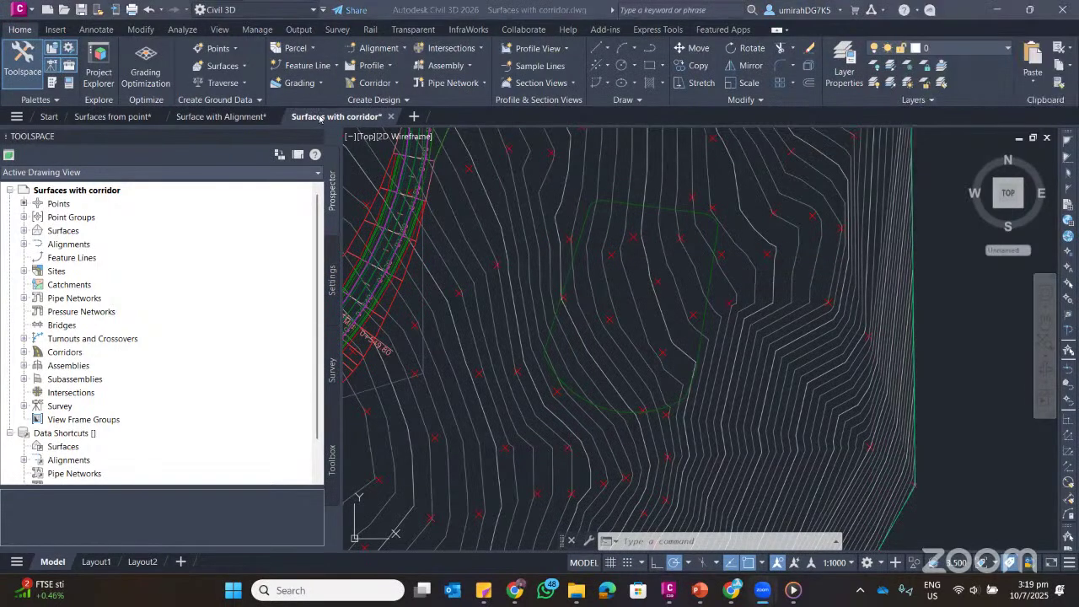
Open the Grading Creation Tools and bring up the grading group selection
mouse_move(321, 120)
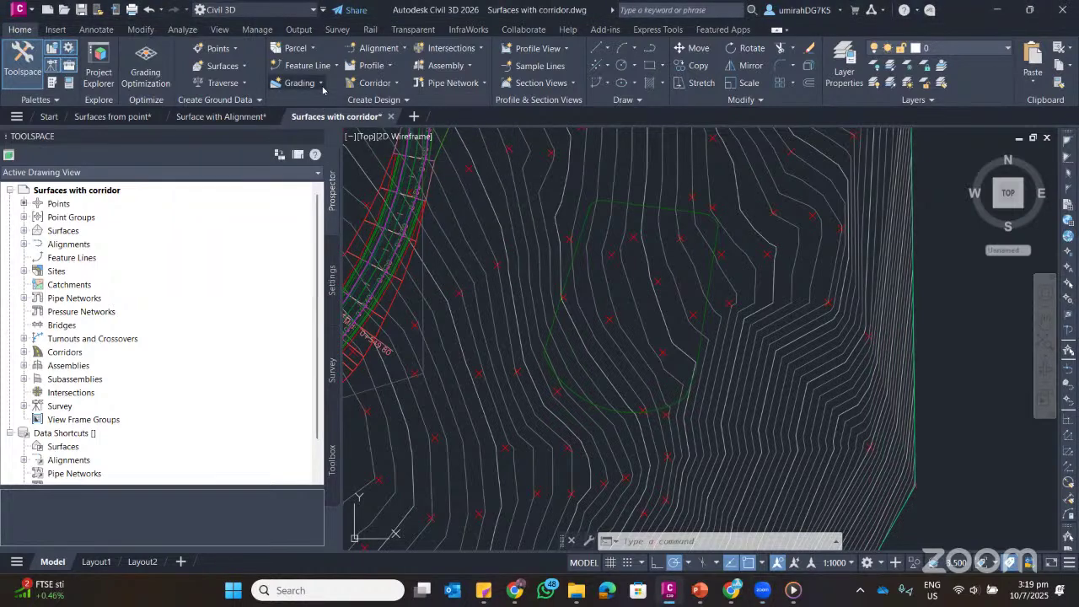
left_click(313, 83)
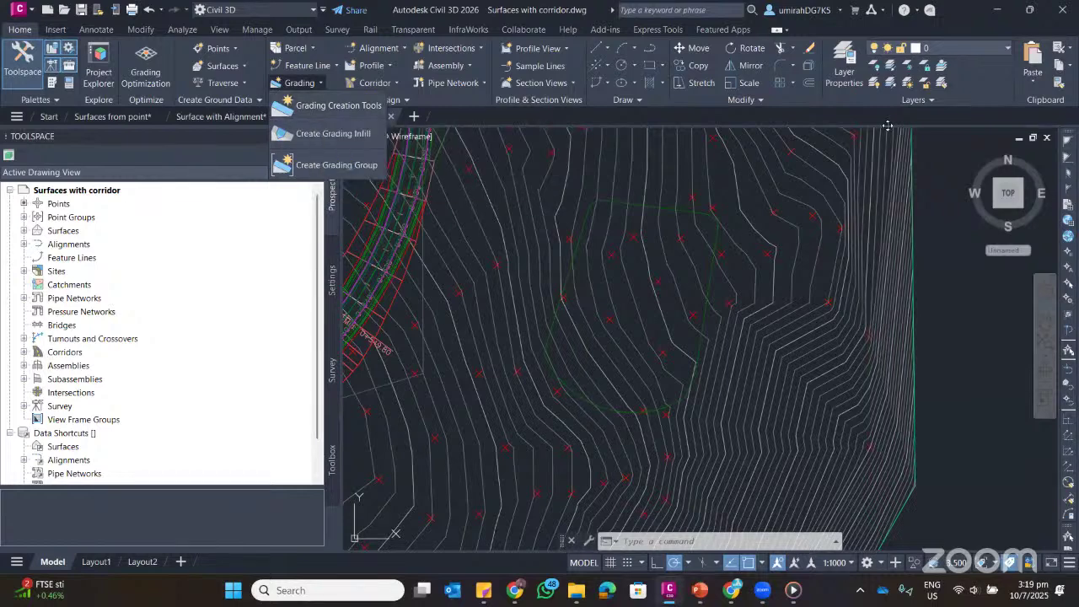
left_click(300, 84)
left_click(300, 85)
left_click(312, 105)
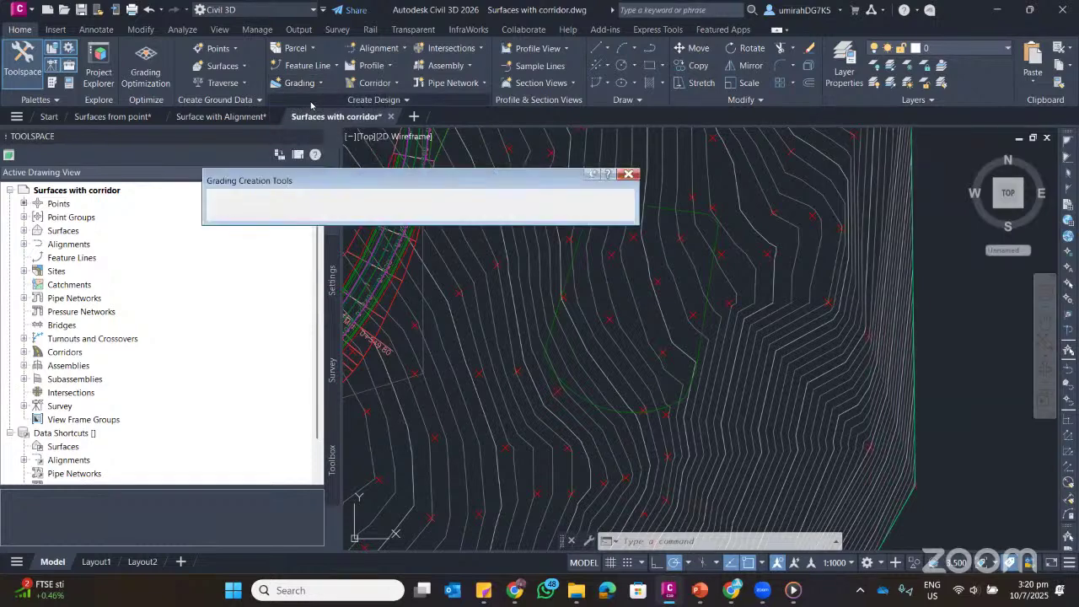
left_click_drag(364, 183, 479, 182)
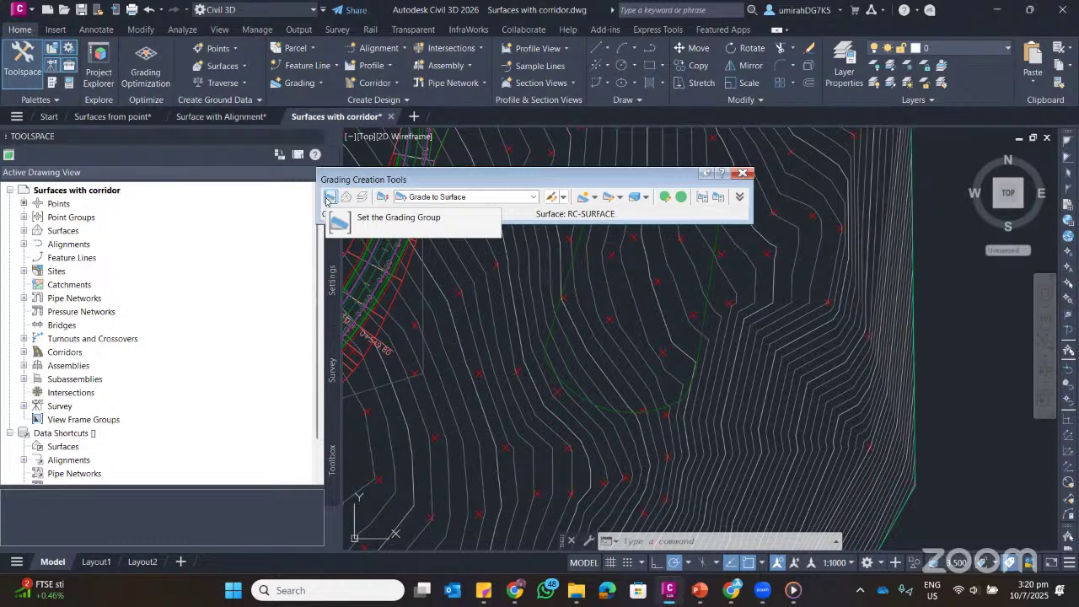
left_click(330, 197)
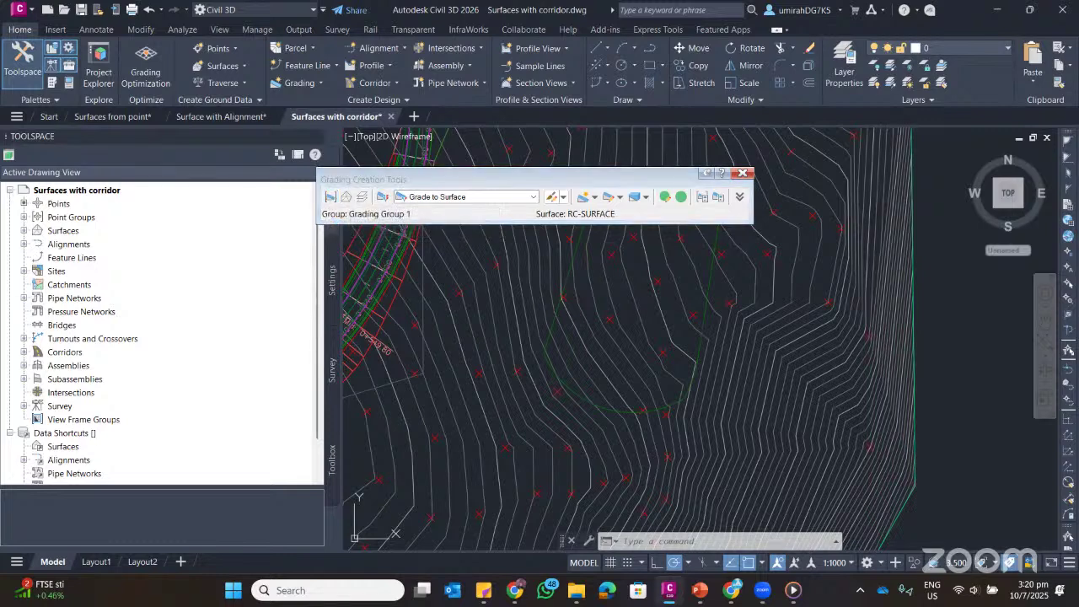
left_click(331, 197)
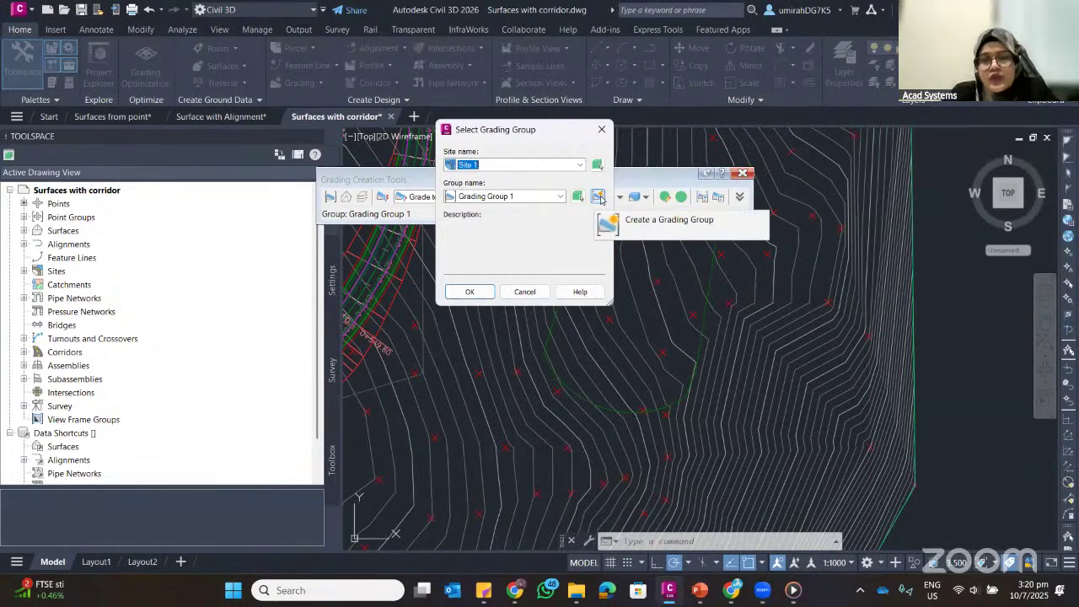
Start a new grading group in Site 1 and name it Grading Group 2
left_click(599, 196)
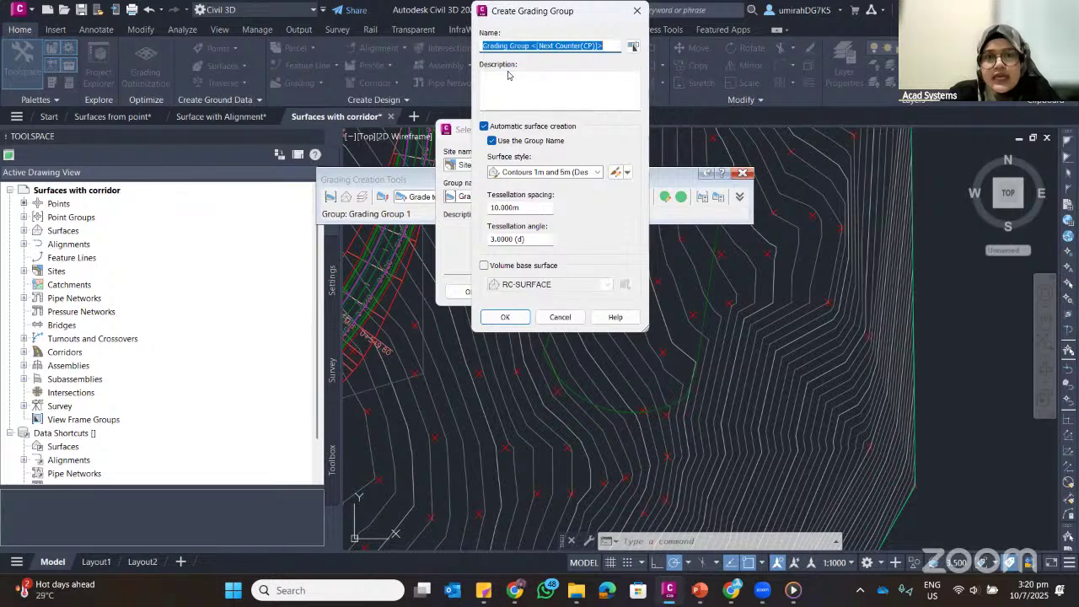
left_click_drag(511, 11, 511, 74)
left_click(515, 108)
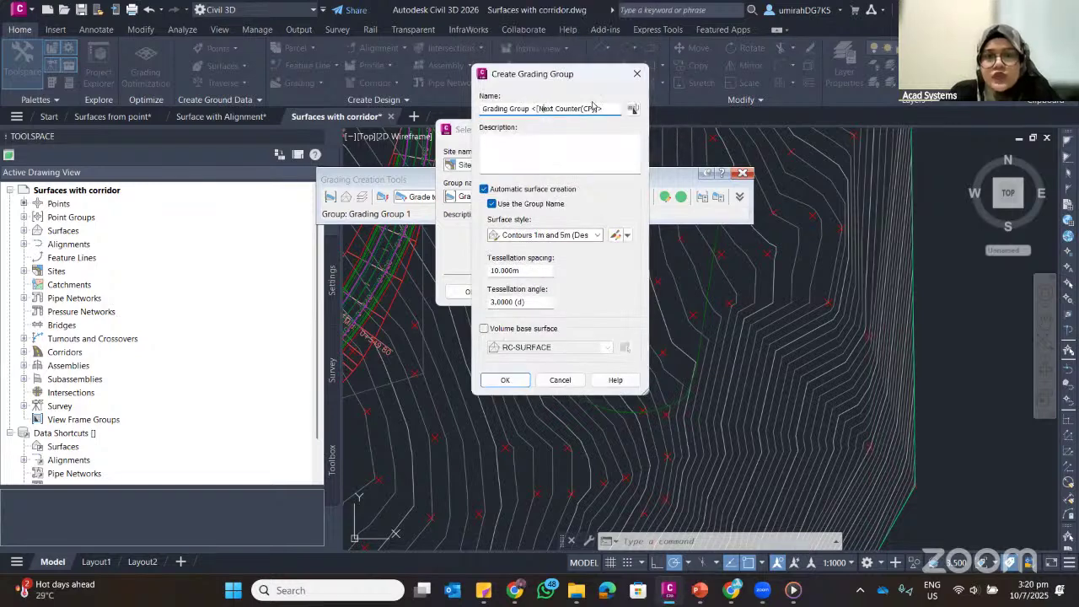
left_click_drag(606, 109, 531, 110)
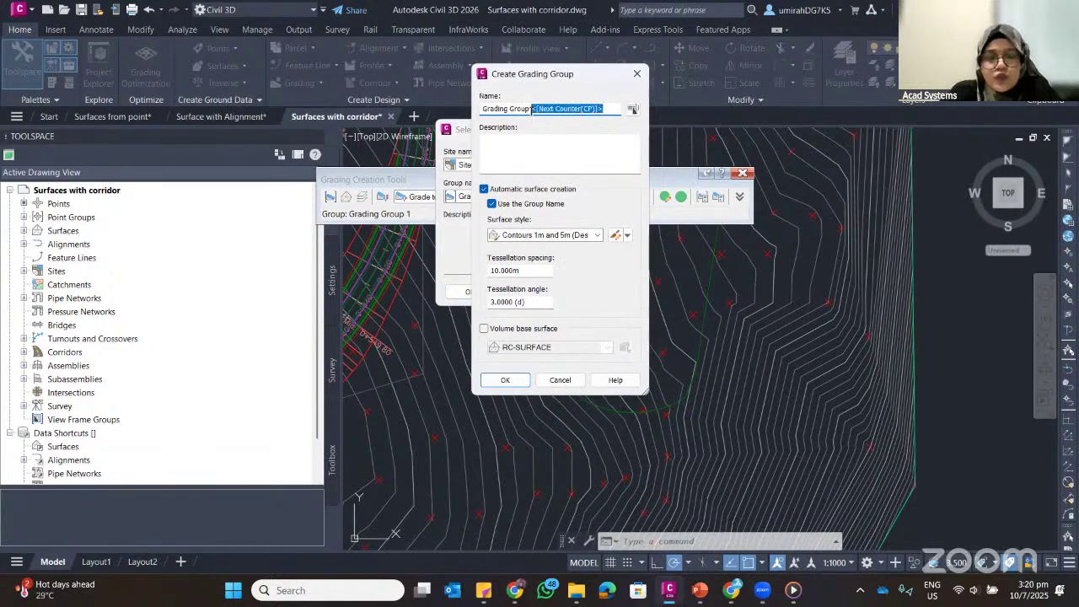
type("2")
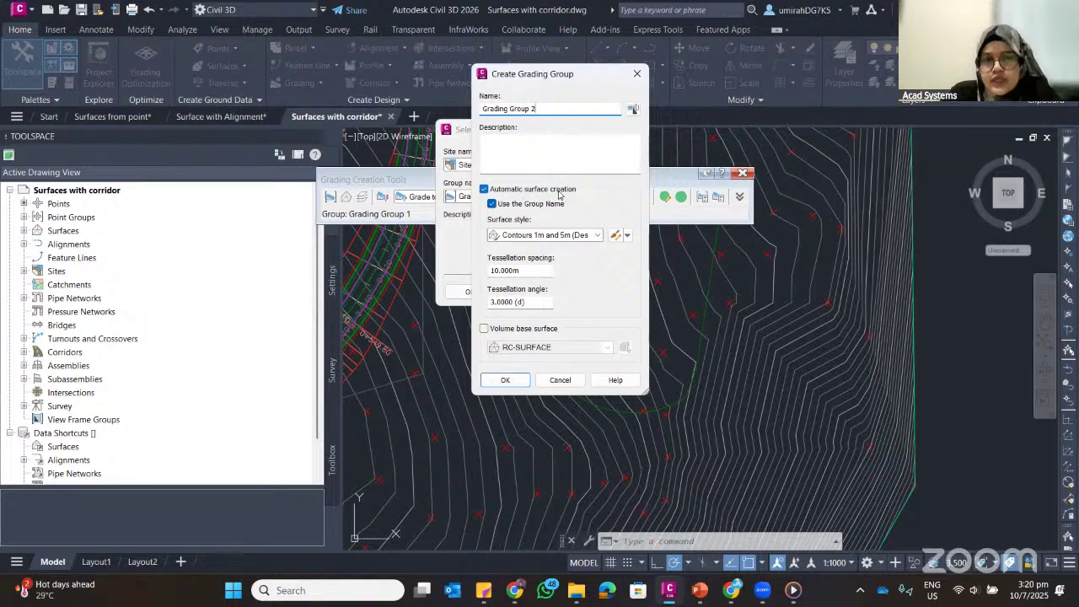
Keep automatic surface creation enabled for the grading group, using the surface style Contours 1m and 5m (Design)
left_click(484, 188)
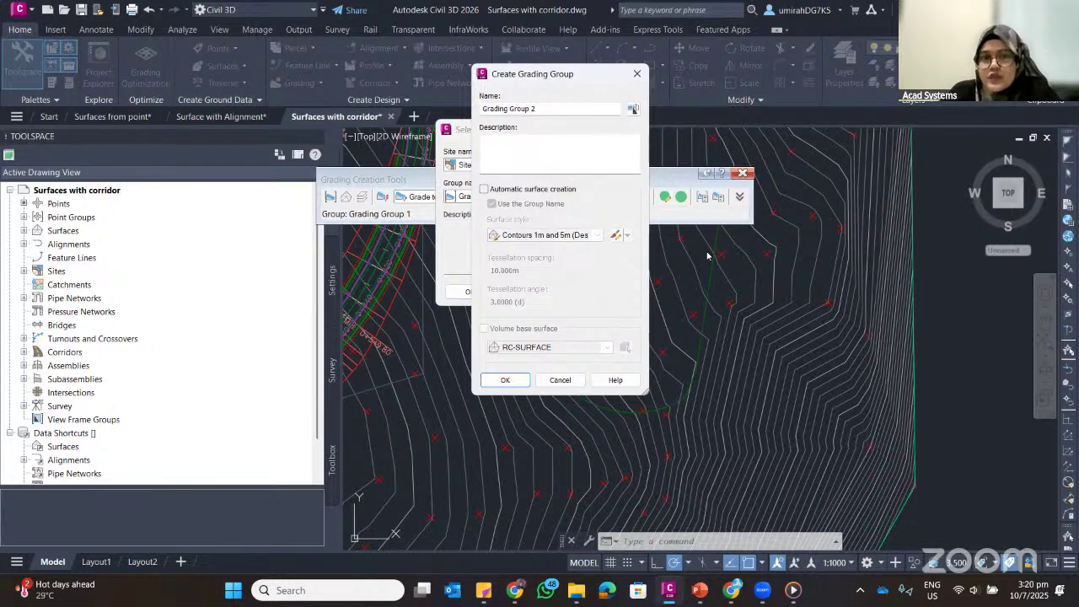
left_click(496, 192)
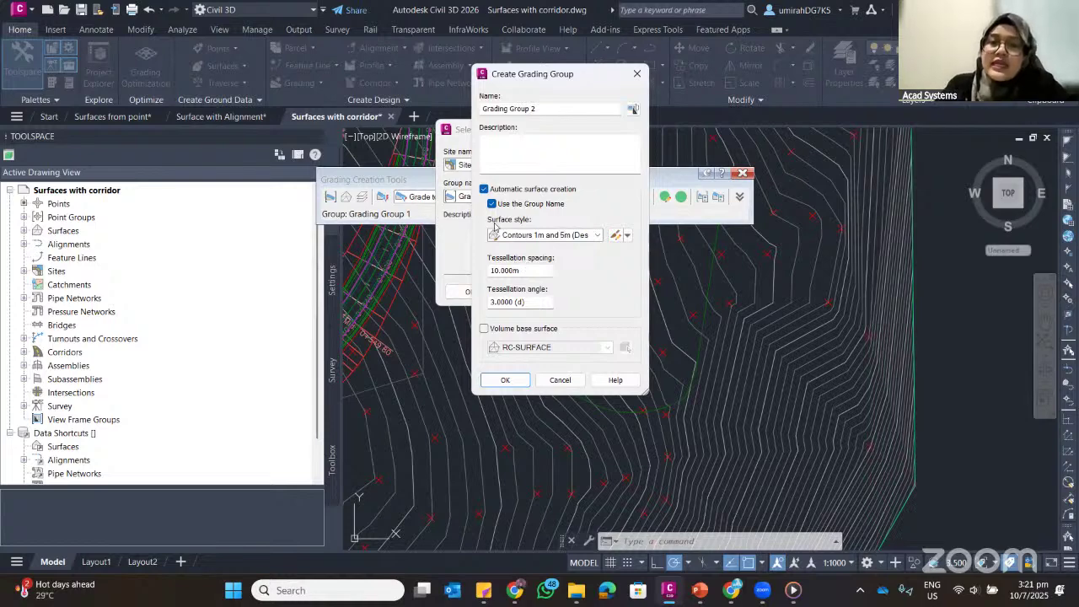
left_click(553, 236)
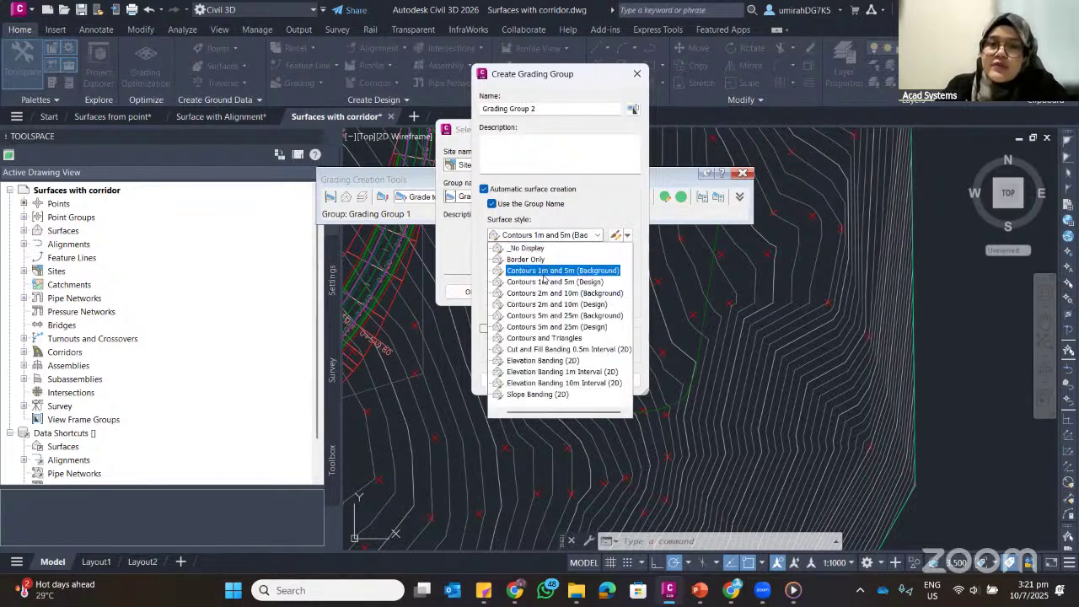
left_click(542, 282)
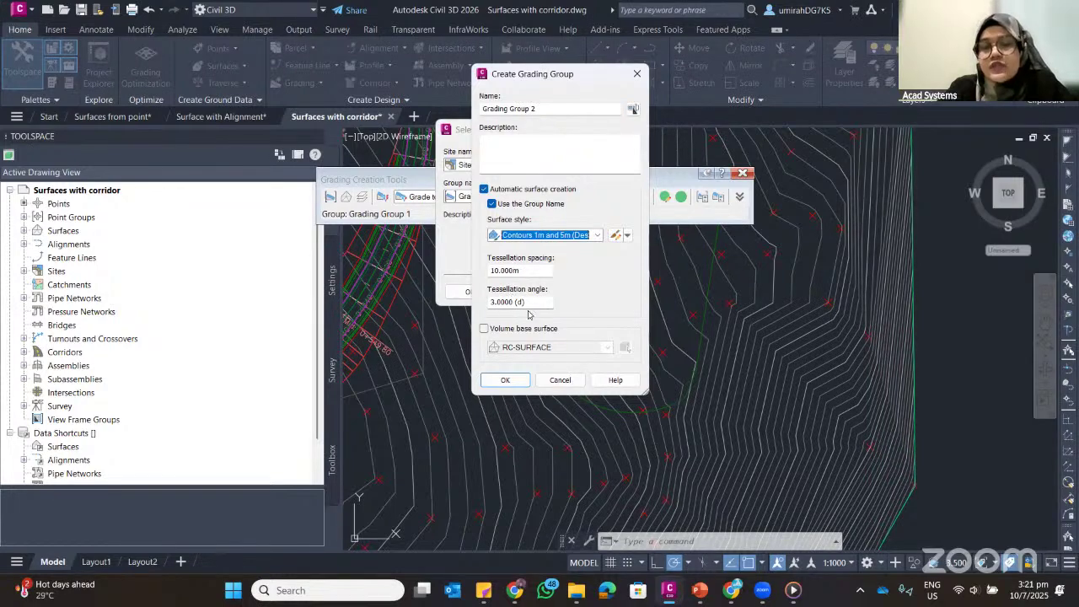
Enable RC-SURFACE as the volume base surface, and create the grading group with its TIN surface
left_click(484, 328)
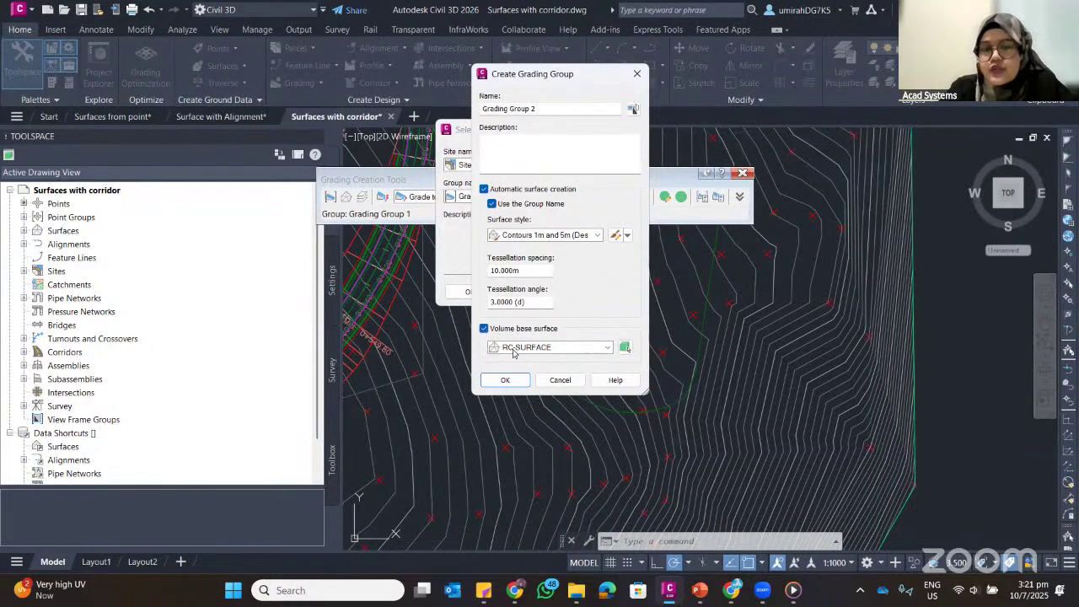
left_click(510, 347)
left_click(539, 368)
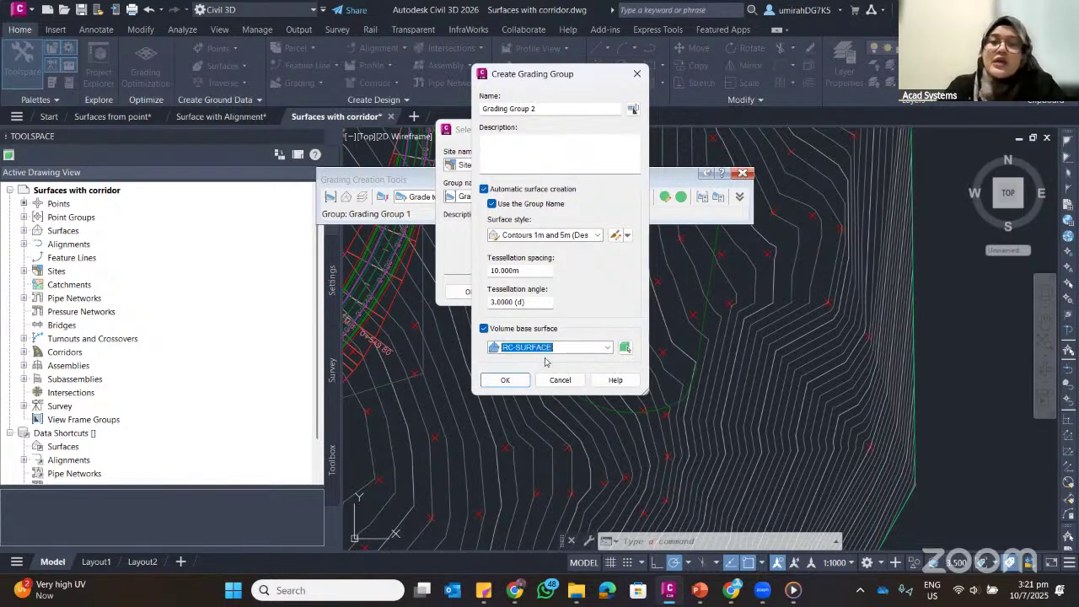
left_click(505, 379)
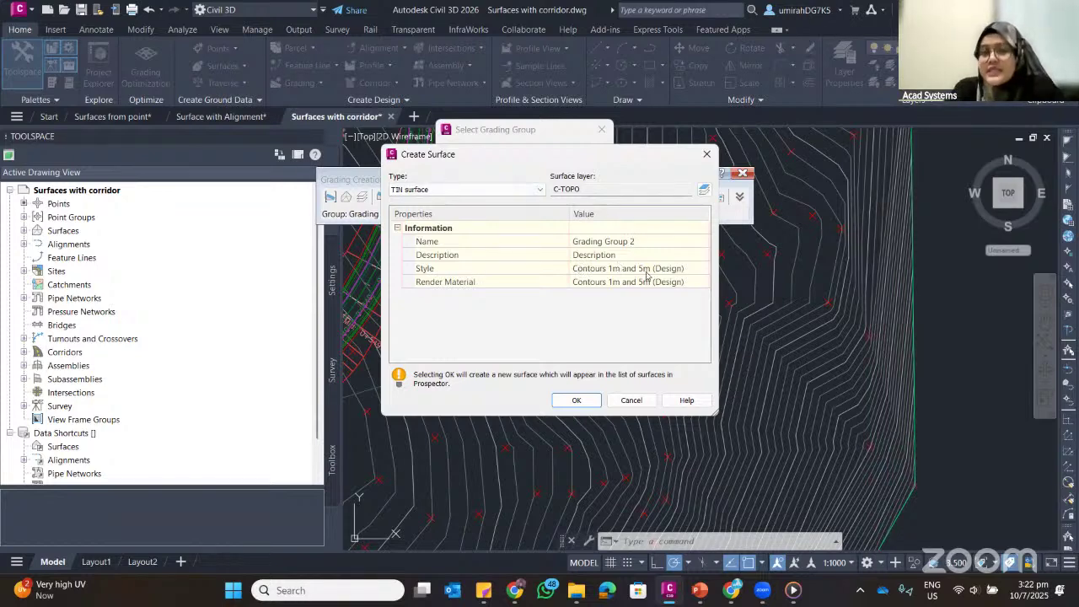
left_click(591, 403)
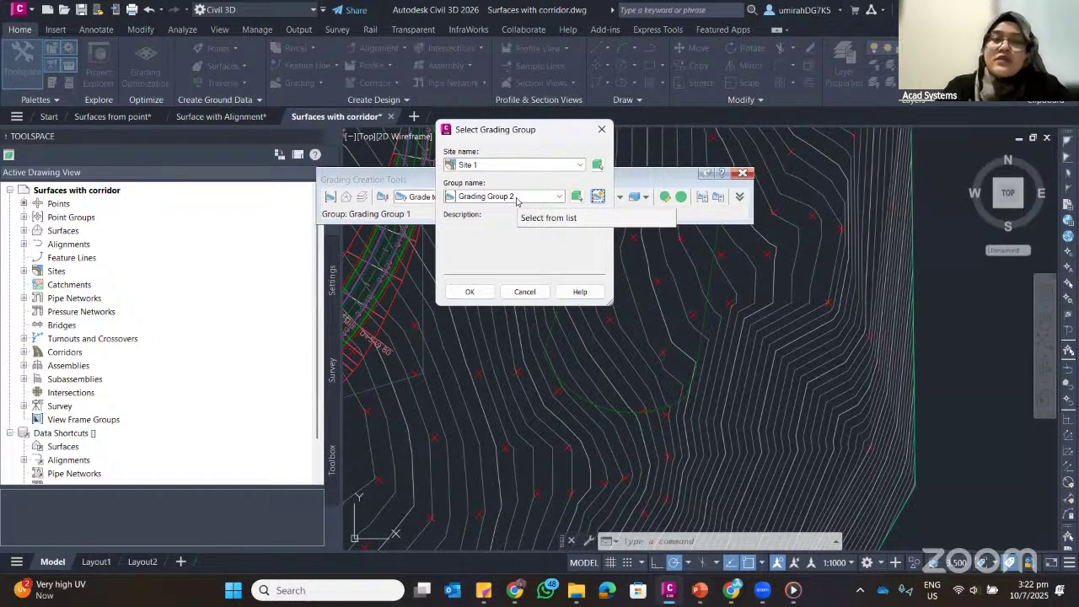
Start a Grade to Surface grading in Grading Group 2 on the closed feature line, choosing its outer side
left_click(470, 291)
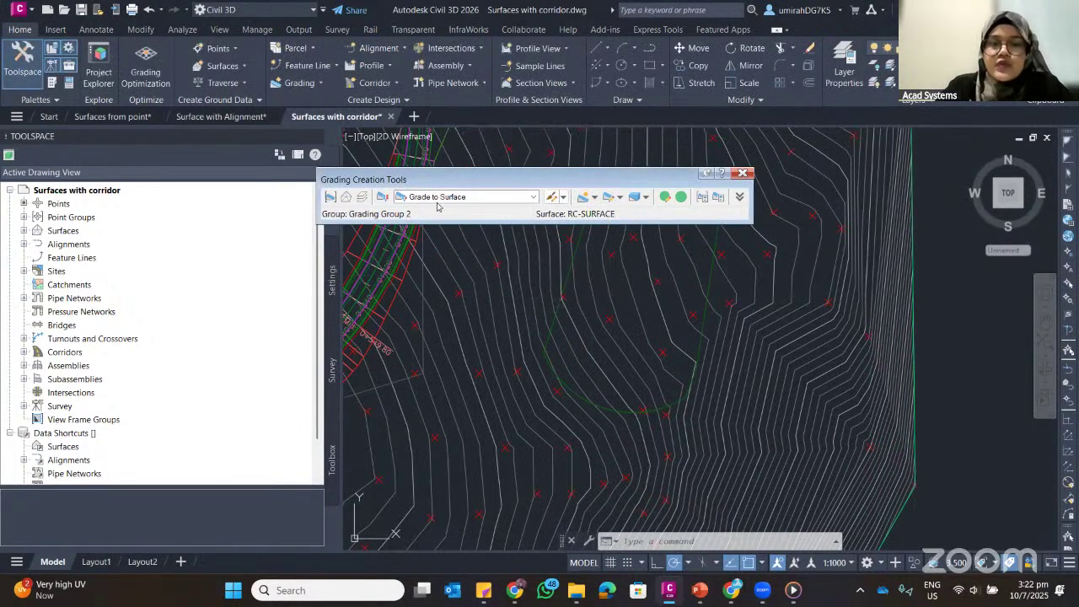
left_click_drag(473, 177, 459, 141)
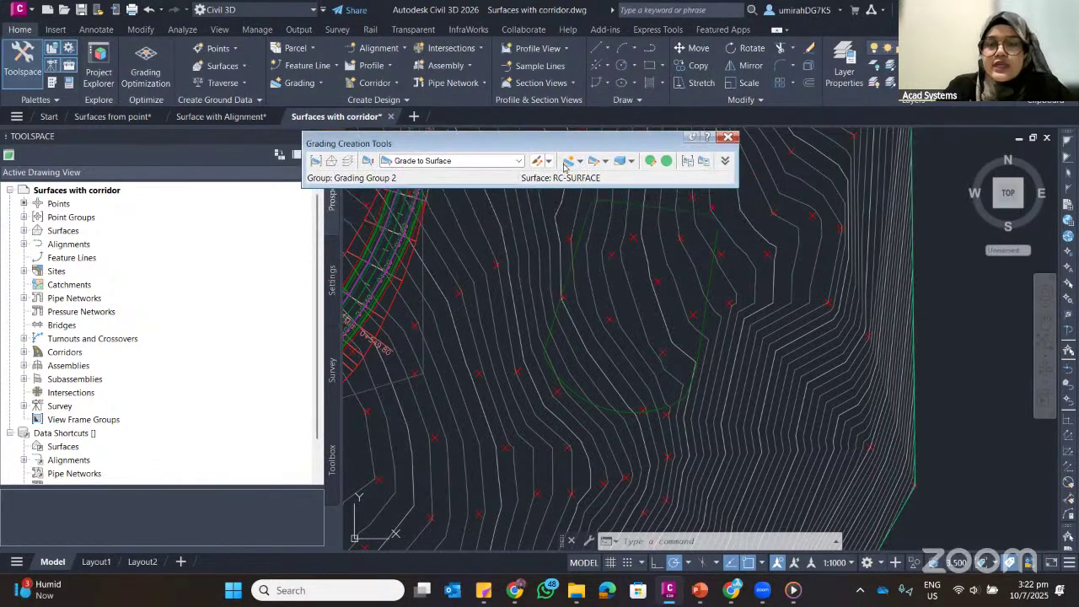
left_click(566, 165)
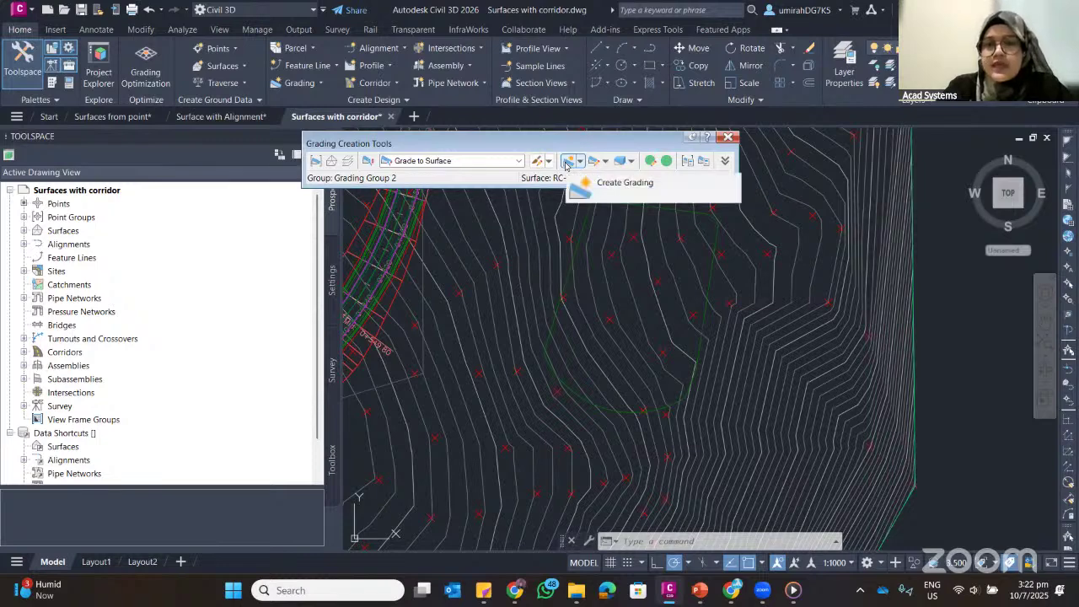
left_click(595, 184)
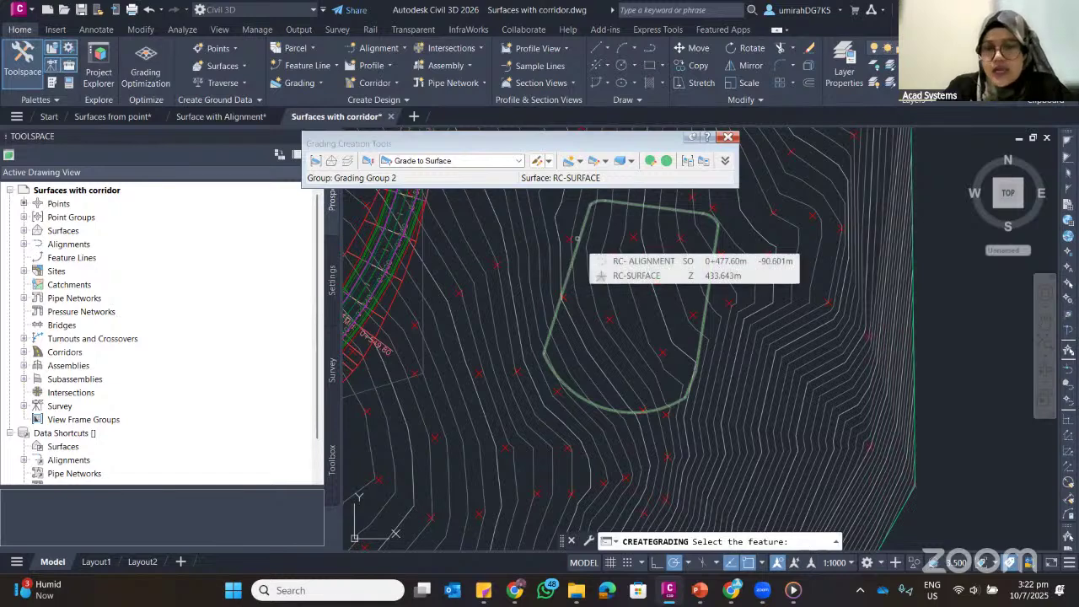
left_click(628, 411)
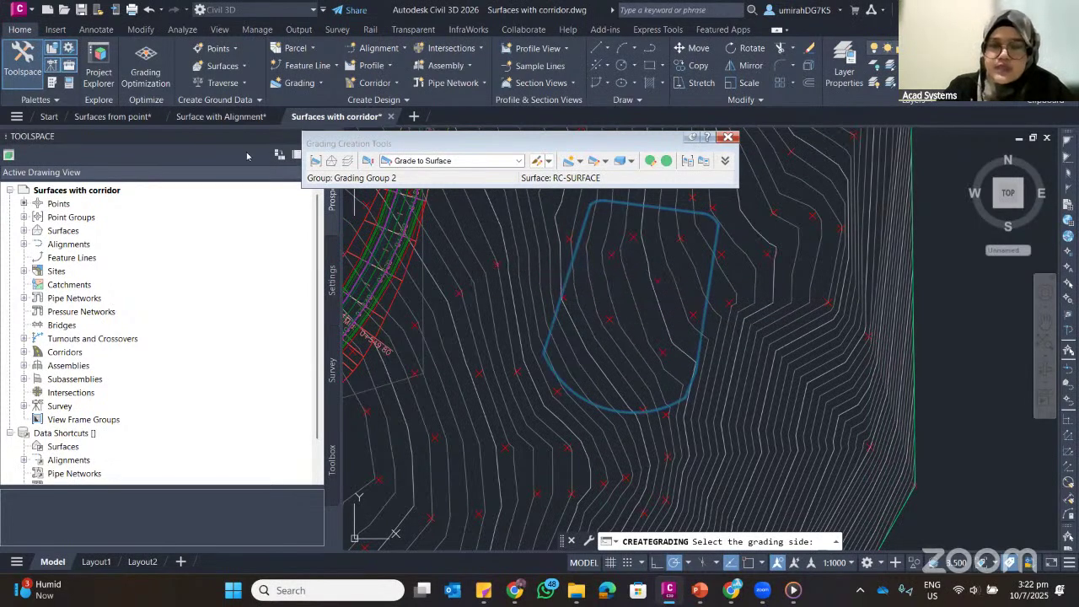
mouse_move(565, 280)
middle_mouse_down()
mouse_move(439, 289)
mouse_move(557, 247)
middle_mouse_up()
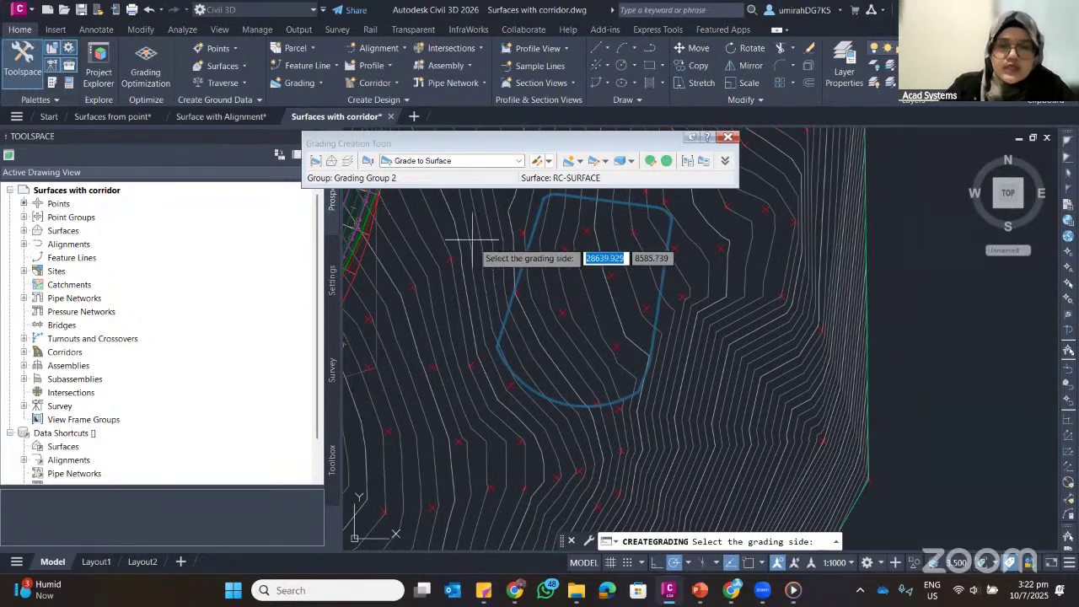
left_click(478, 250)
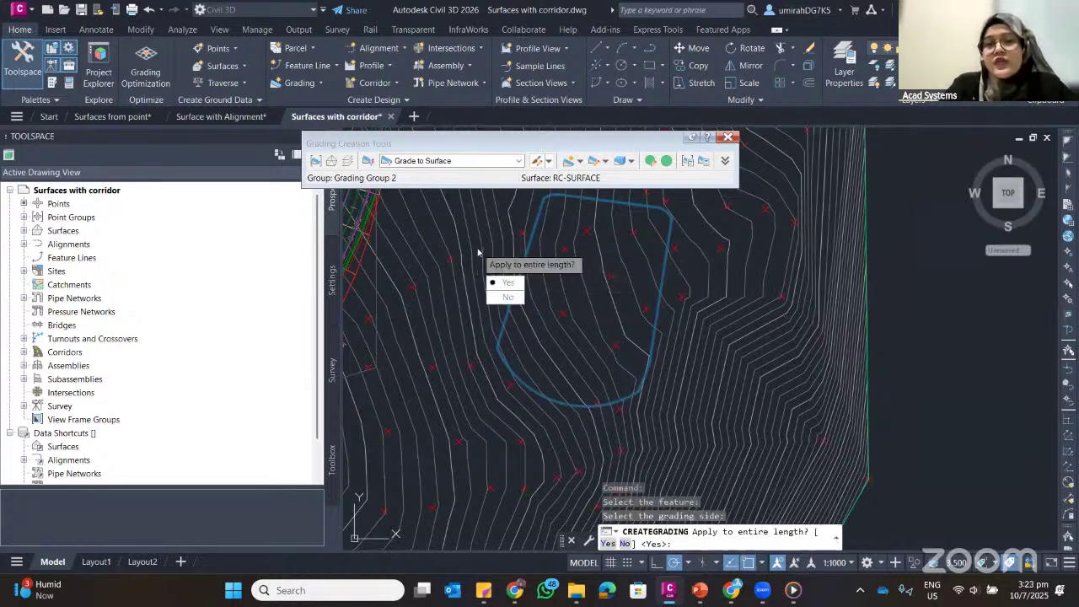
Apply the grading to the feature line's entire length with a 2.00:1 cut slope and a 2.00:1 fill slope
key("Return")
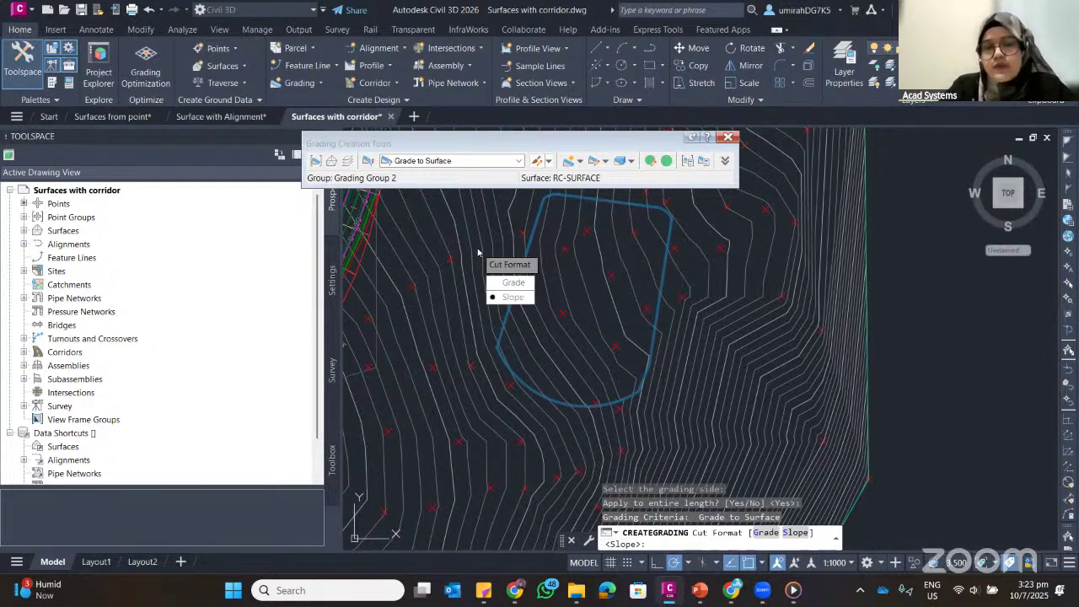
key("Return")
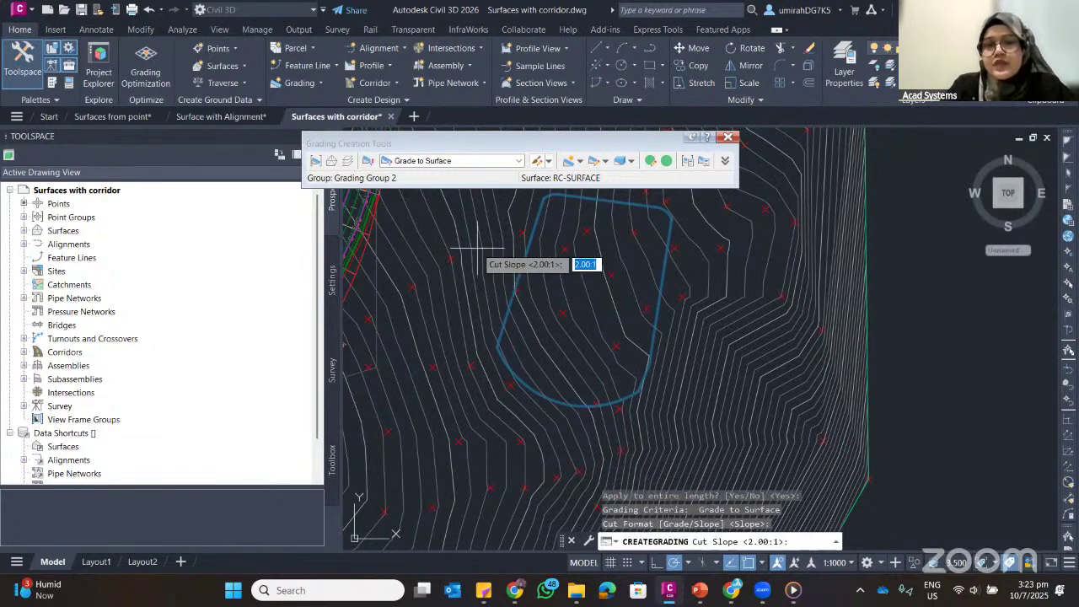
key("Return")
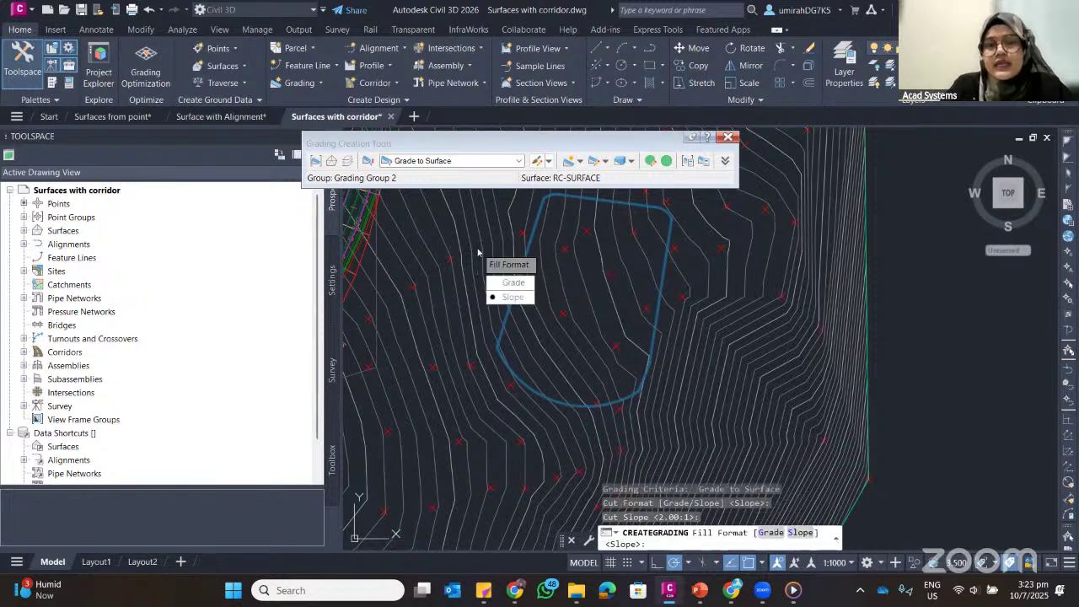
key("Return")
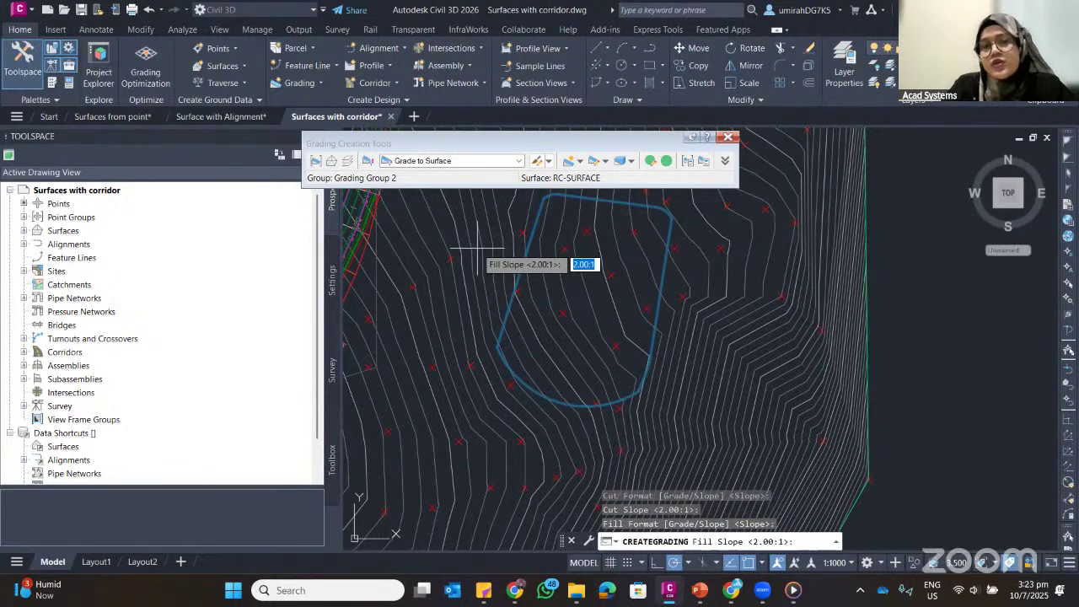
key("Return")
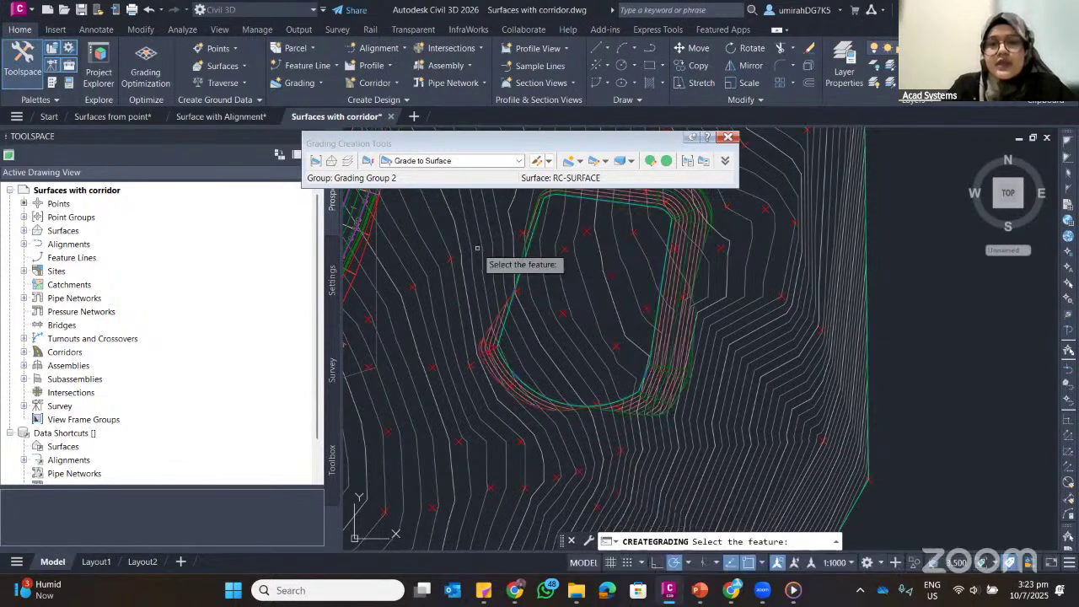
Create a grading infill in the area enclosed by the graded feature line and end the command
middle_click_drag(588, 331, 595, 393)
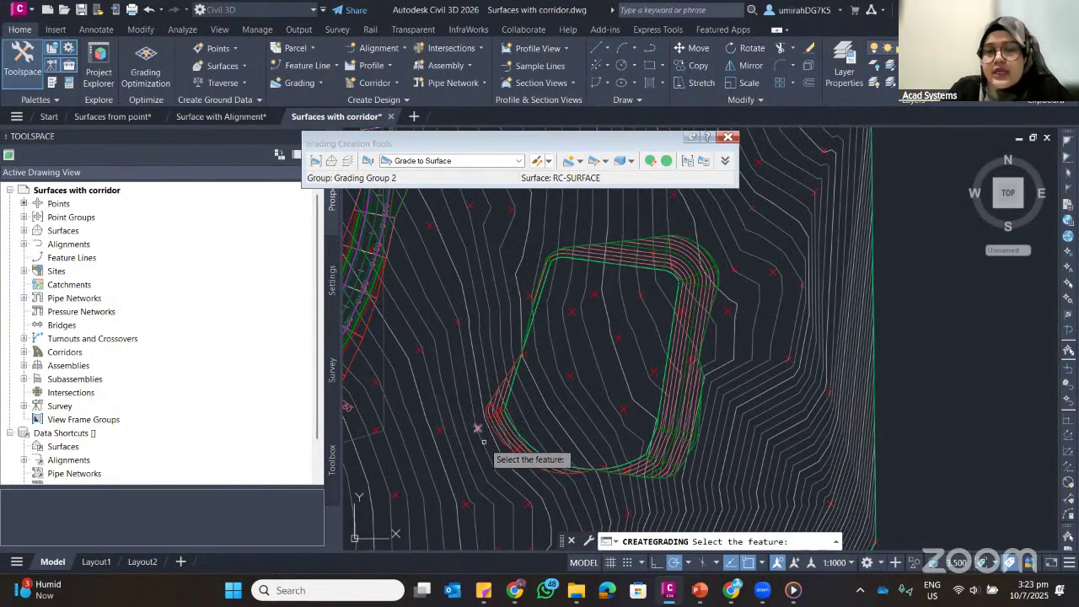
middle_click_drag(717, 312, 722, 303)
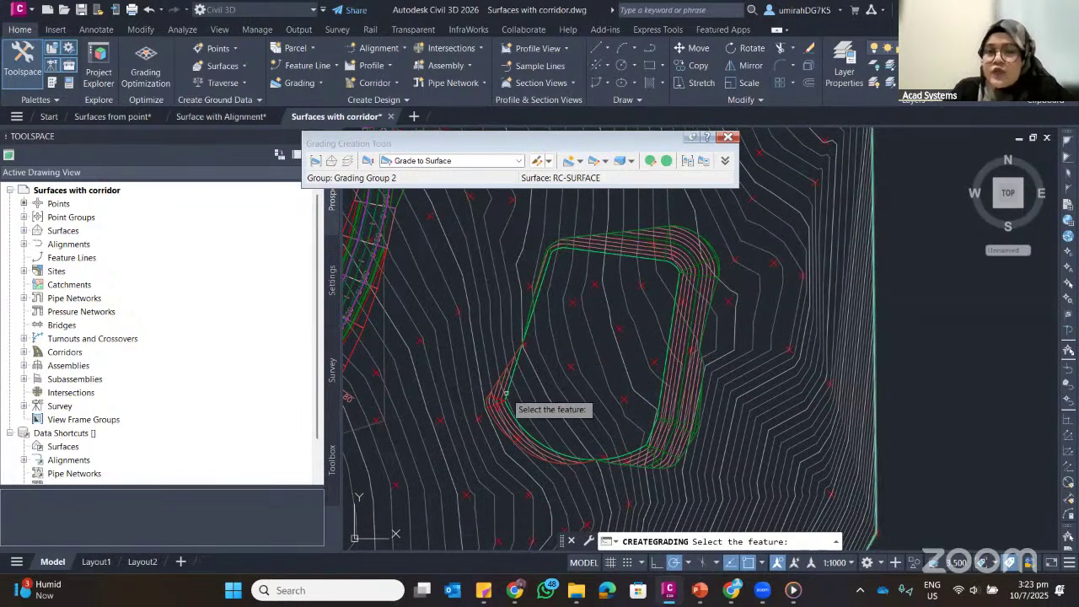
scroll(506, 393, "up", 2)
scroll(499, 399, "down", 4)
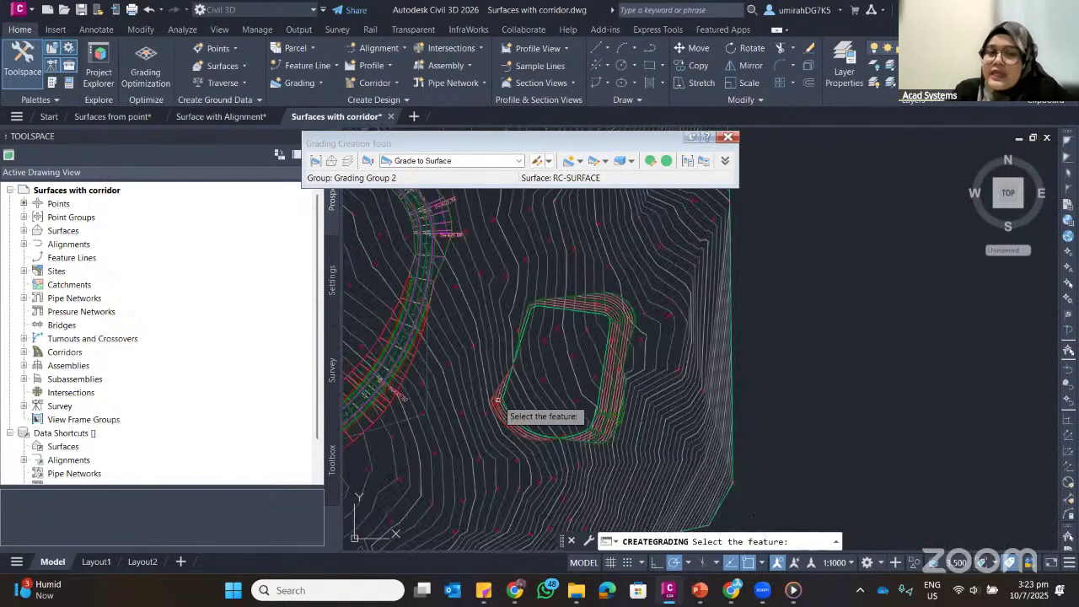
scroll(588, 330, "up", 2)
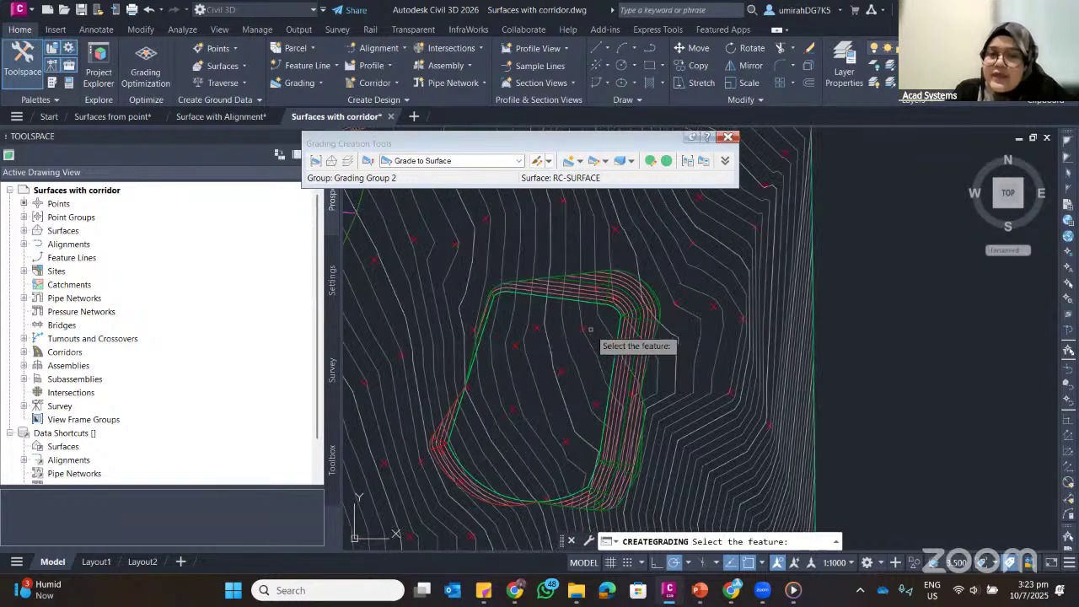
left_click(580, 161)
left_click(590, 173)
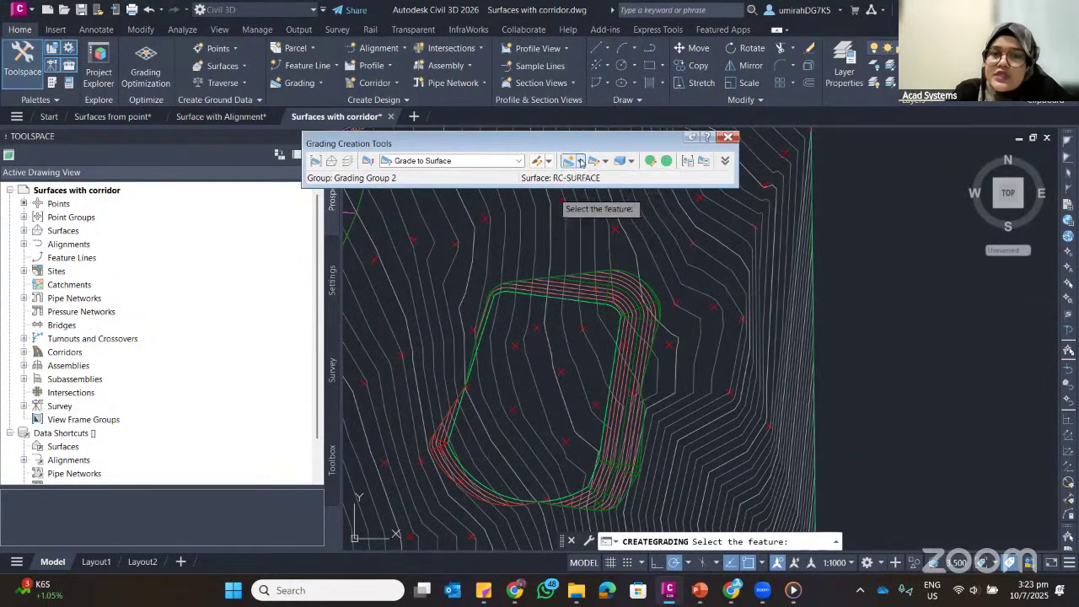
left_click(580, 161)
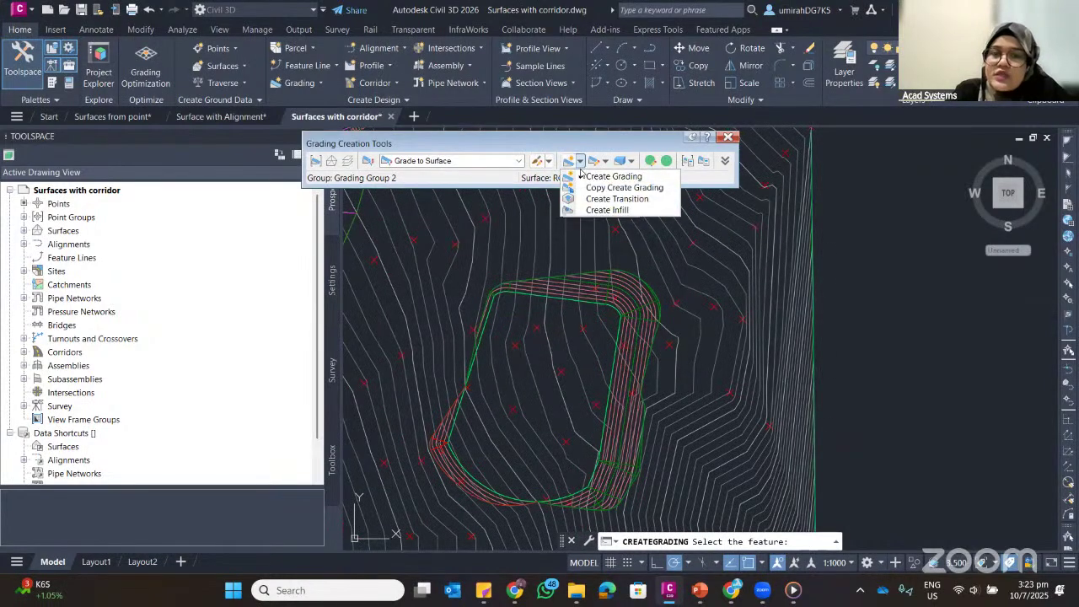
left_click(583, 211)
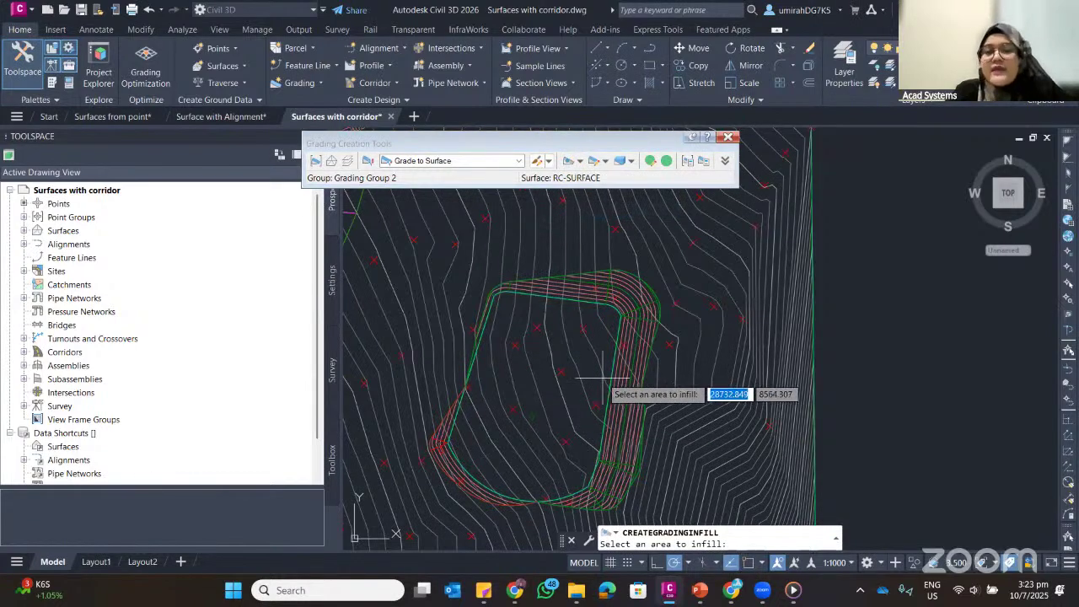
scroll(603, 377, "down", 3)
key("Escape")
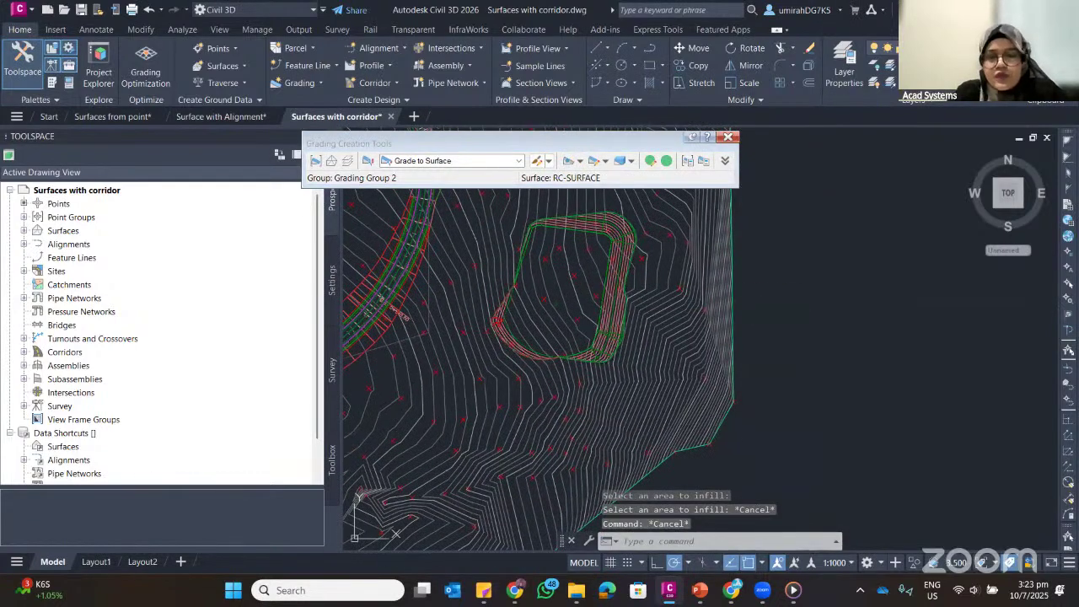
Examine the graded pad in 3D and list the drawing's surfaces in the Toolspace
mouse_move(568, 278)
middle_mouse_down("shift")
mouse_move(568, 226)
mouse_move(519, 202)
mouse_move(587, 273)
middle_mouse_up("shift")
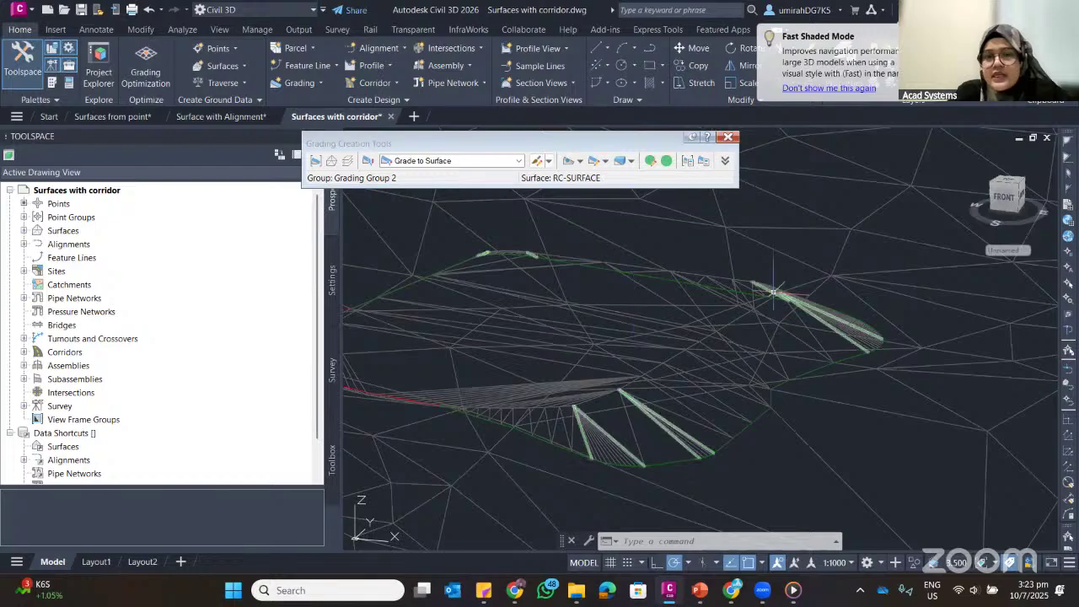
middle_click_drag(774, 293, 717, 306, "shift")
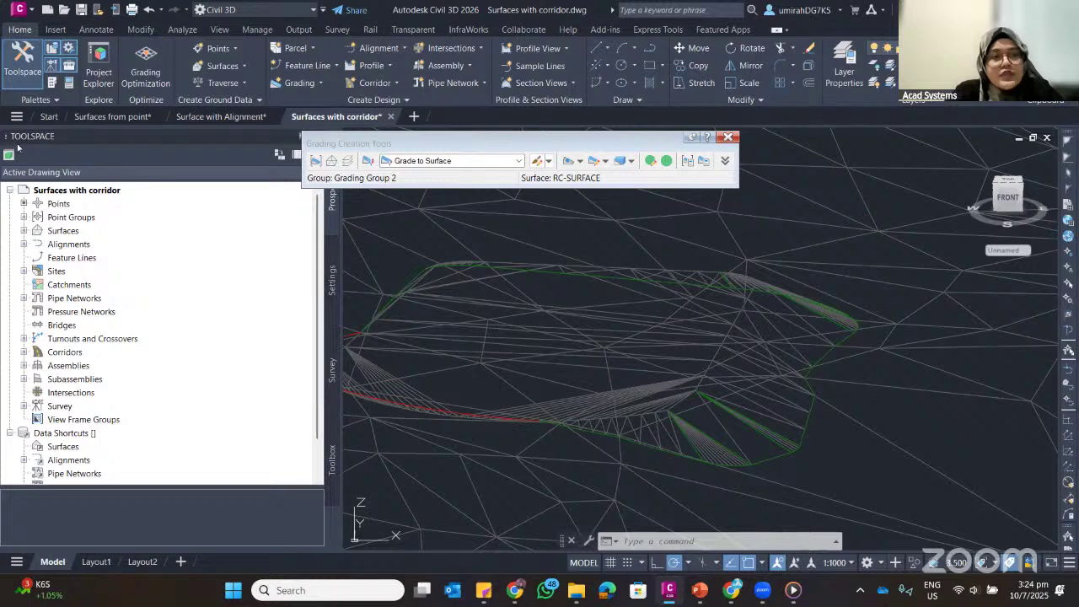
left_click(24, 231)
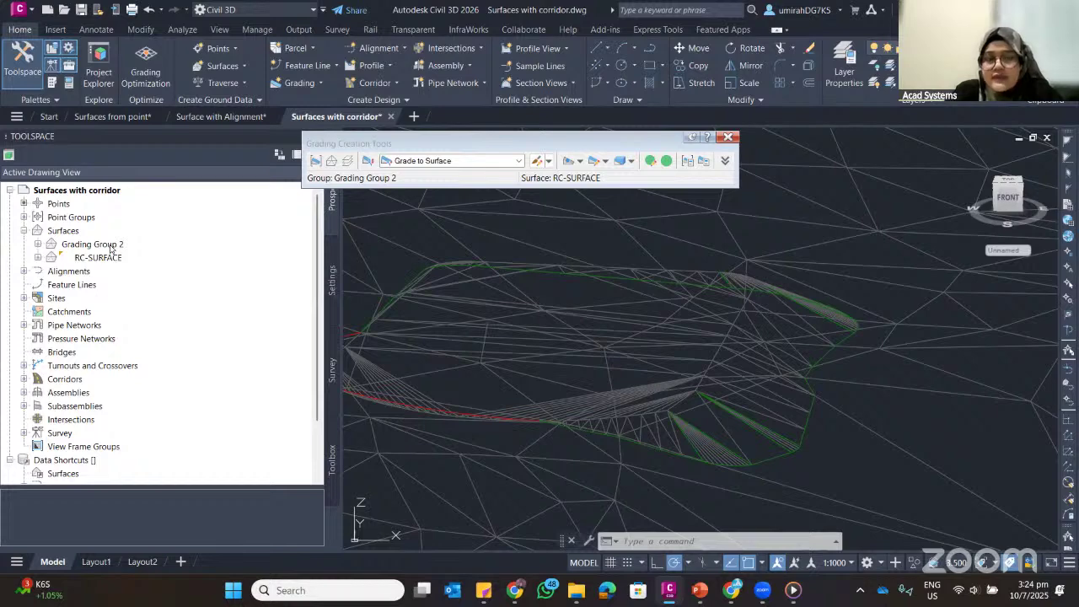
Restore the top view of the whole site and close the Grading Creation Tools
scroll(618, 337, "down", 7)
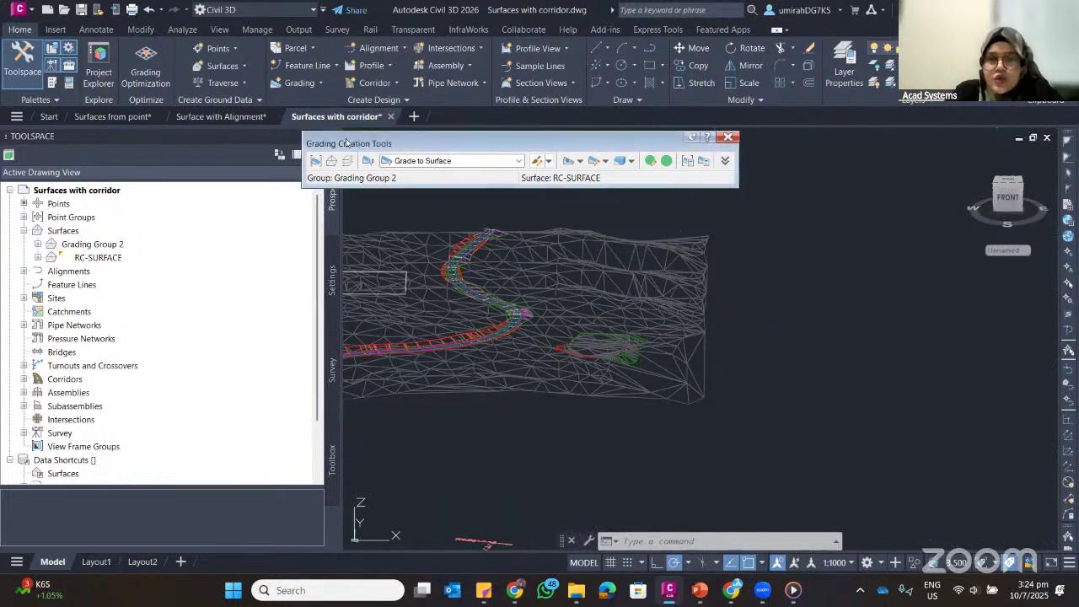
left_click_drag(347, 142, 342, 225)
left_click(383, 136)
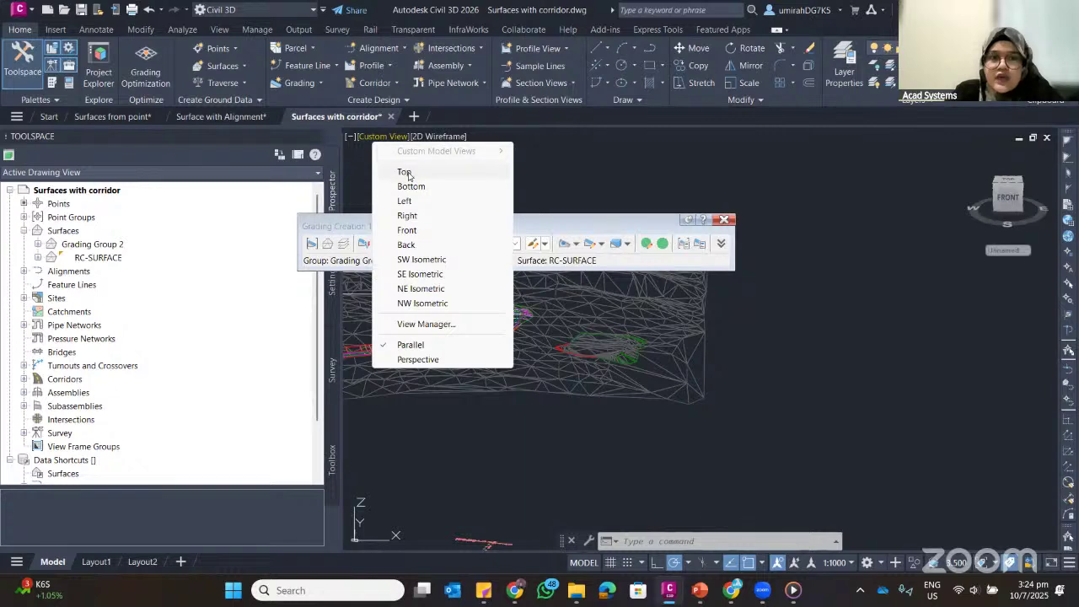
left_click(405, 172)
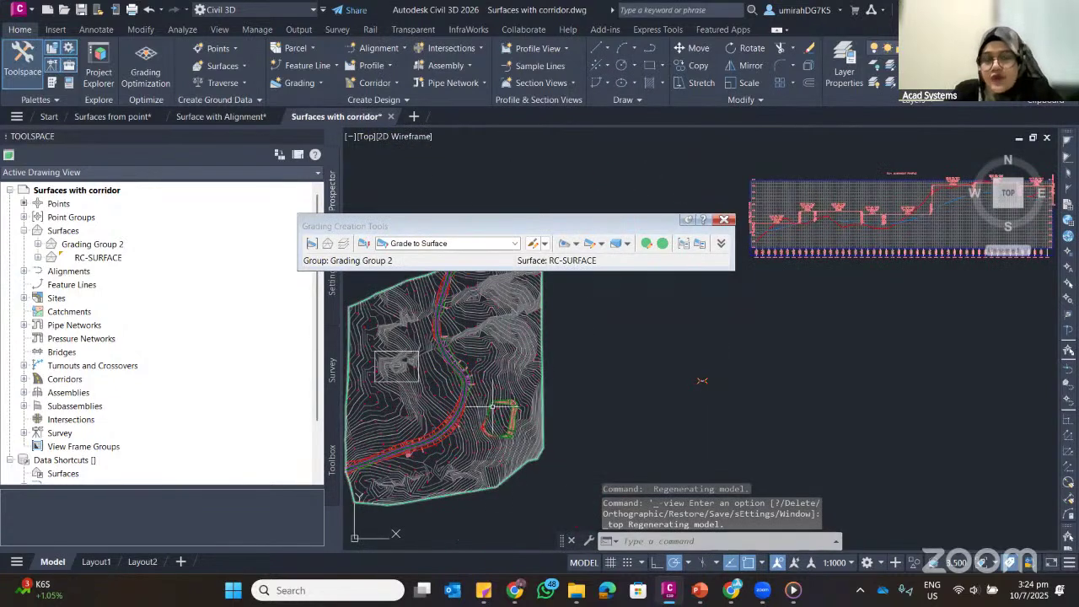
middle_click_drag(701, 381, 777, 288)
left_click_drag(730, 223, 745, 107)
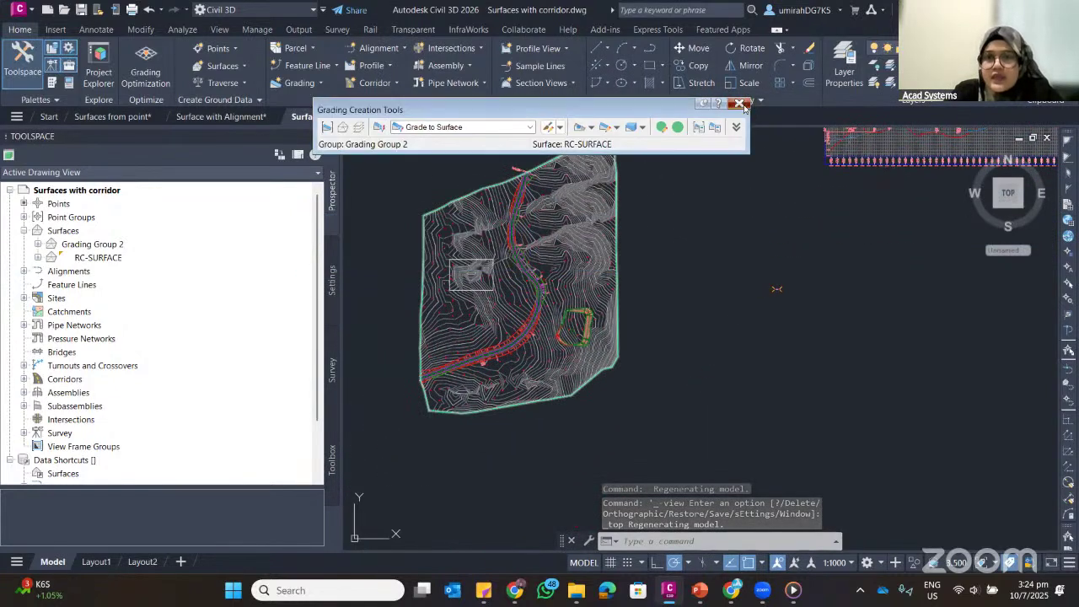
left_click(741, 105)
scroll(491, 297, "up", 5)
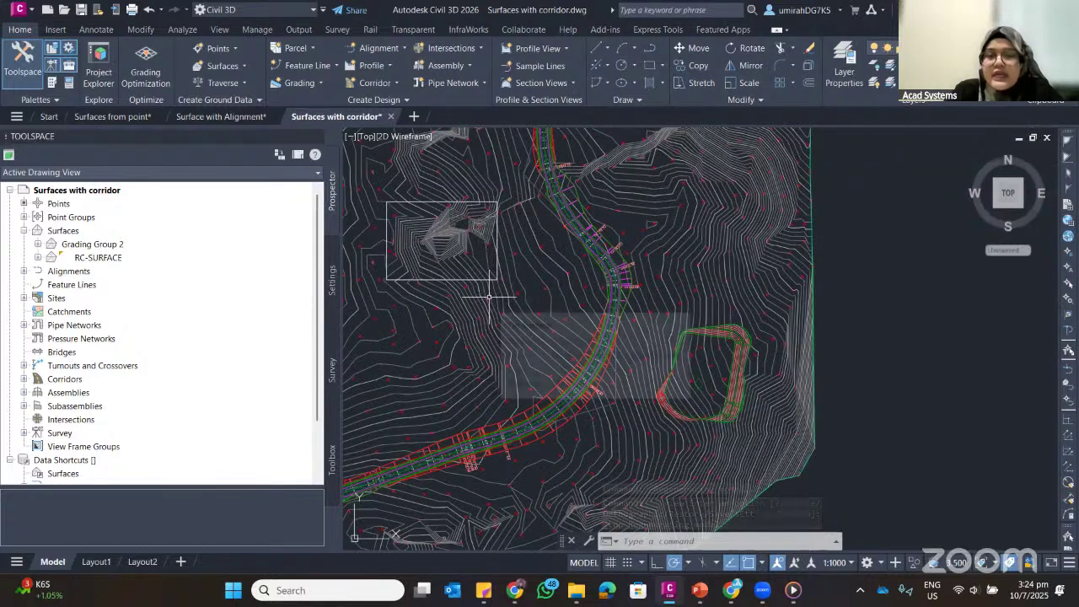
Check the Agenda slide in the PowerPoint presentation and return to the Civil 3D drawing
left_click(697, 585)
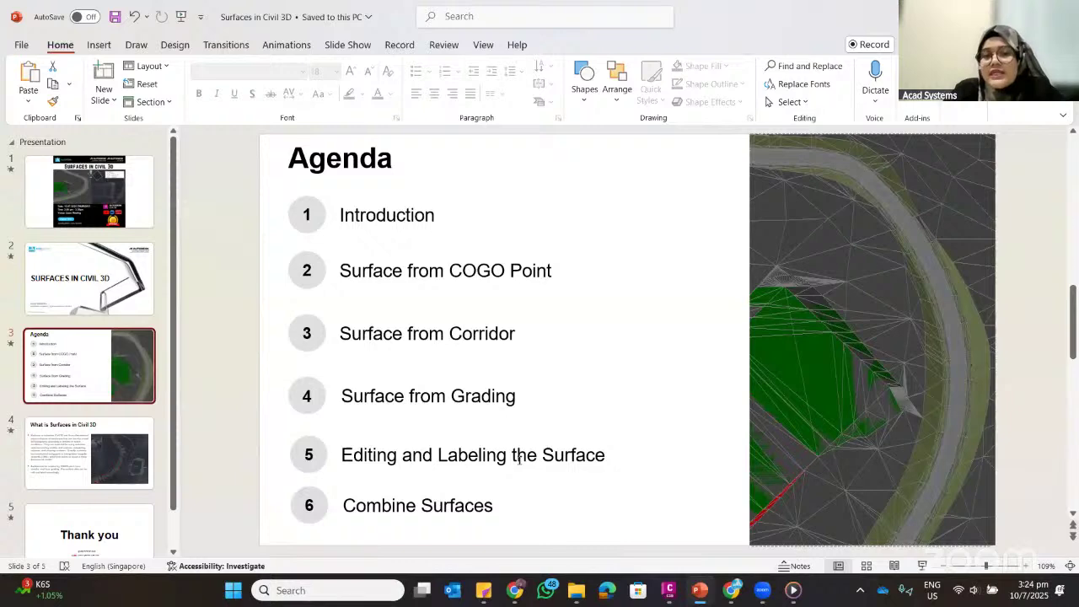
key("alt+Tab")
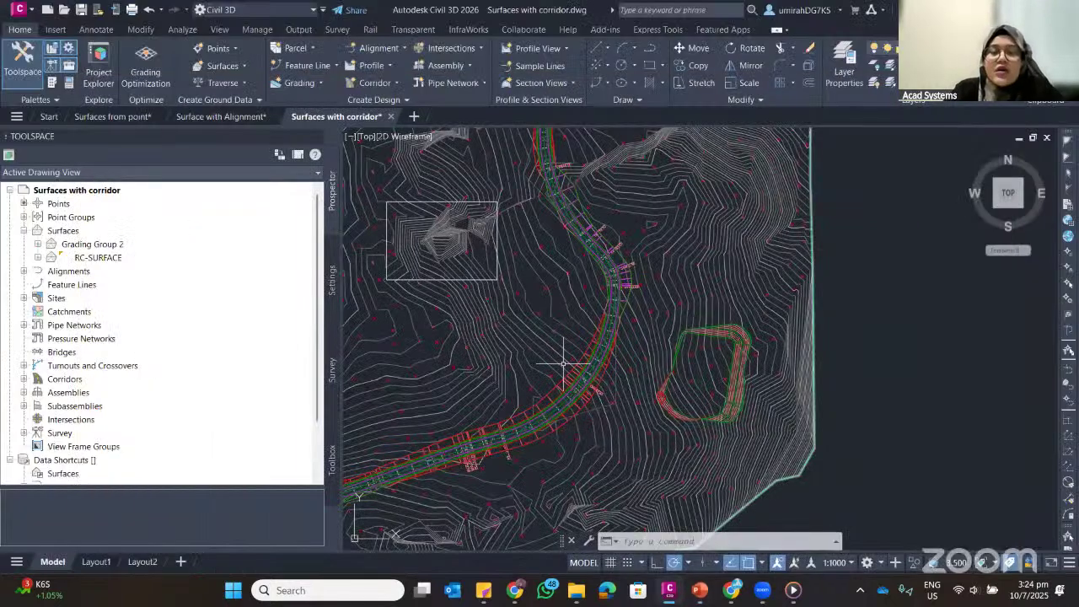
mouse_move(563, 364)
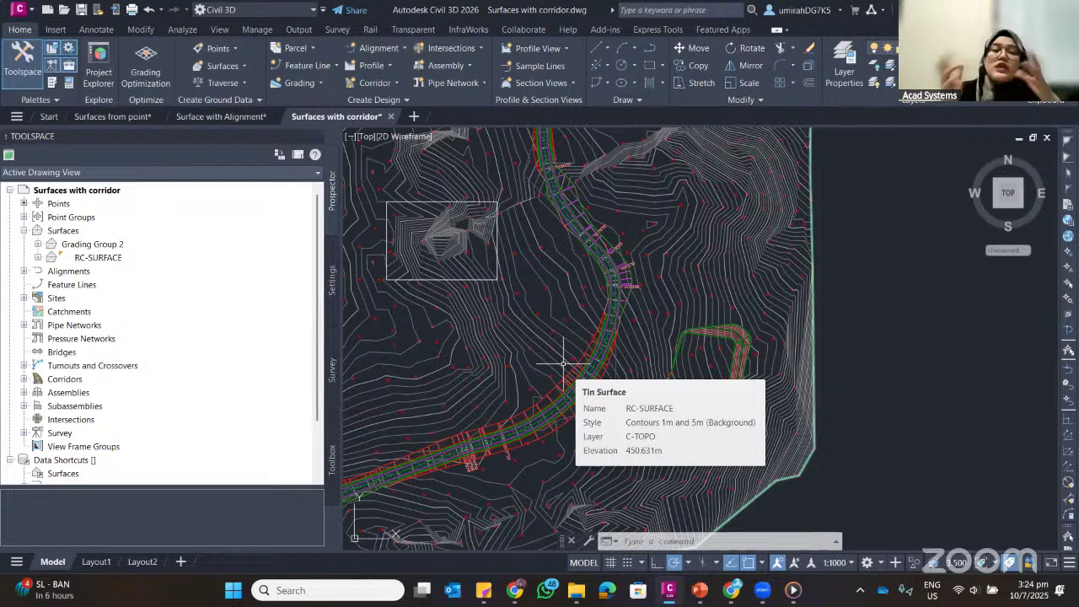
middle_click_drag(440, 257, 519, 252)
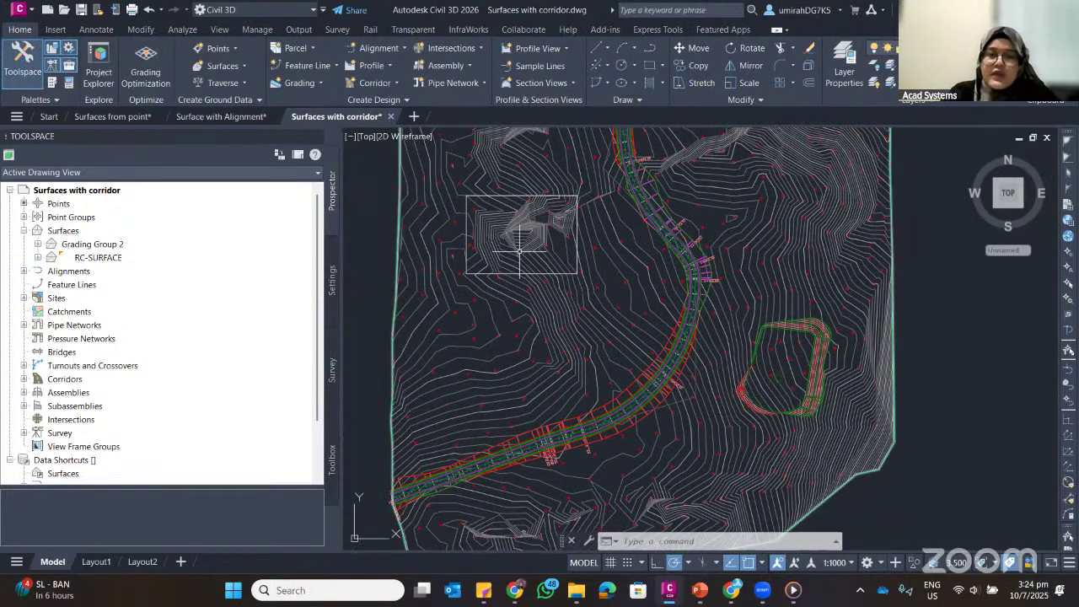
mouse_move(519, 251)
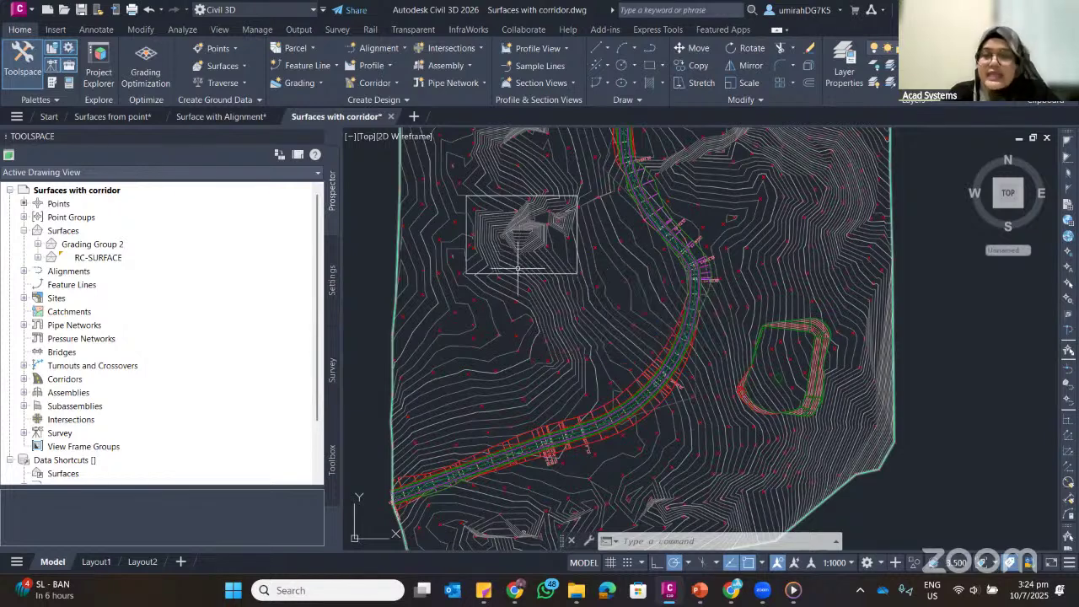
mouse_move(556, 340)
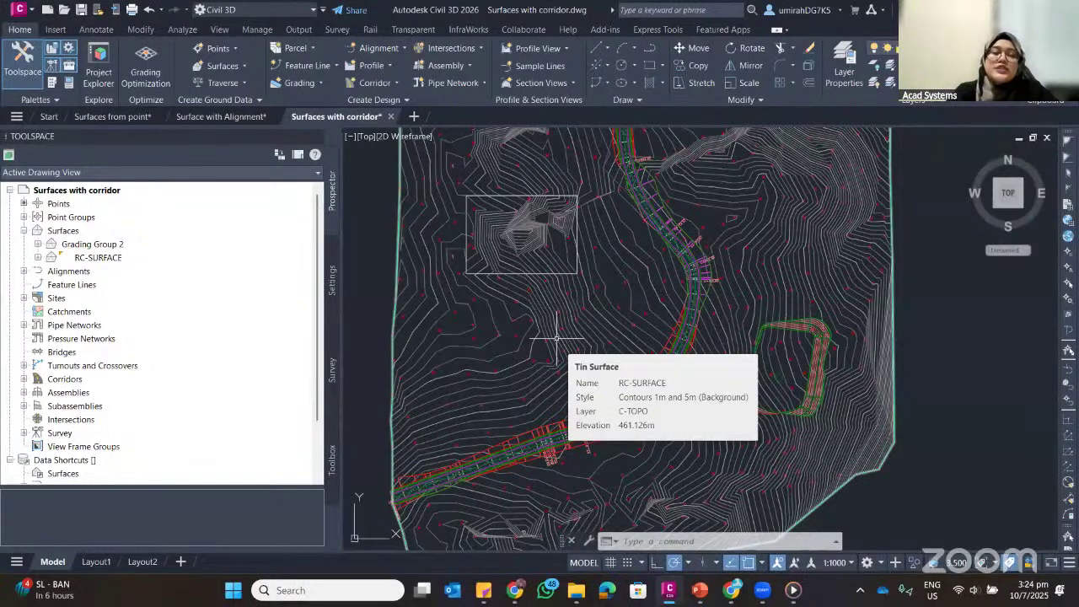
scroll(836, 502, "up", 10)
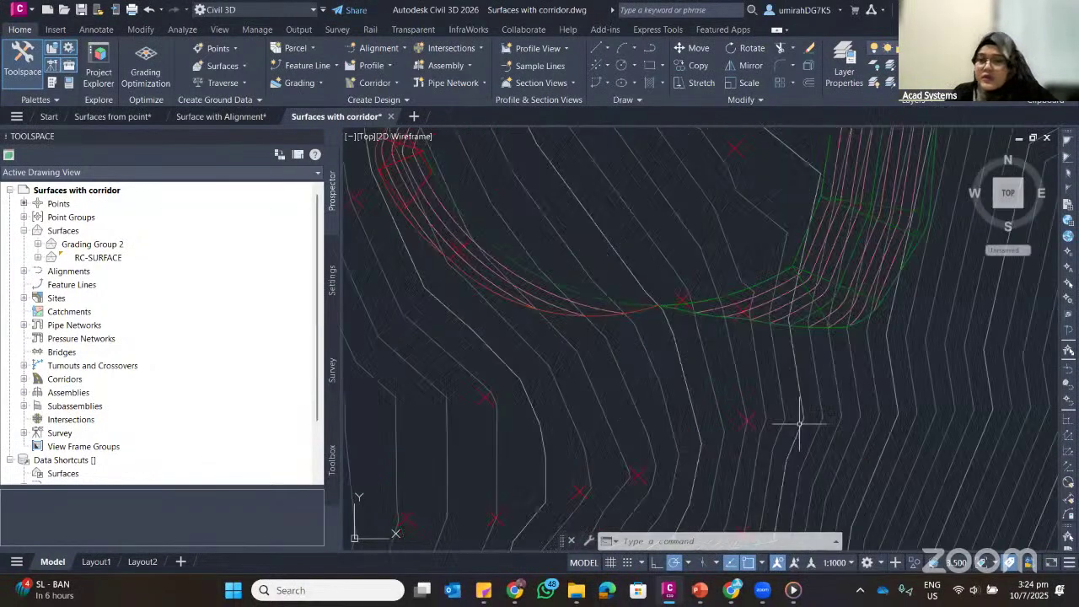
Examine the RC-SURFACE contours around the rectangle and the road corridor, checking the object details of the surface and corridor
scroll(747, 331, "down", 12)
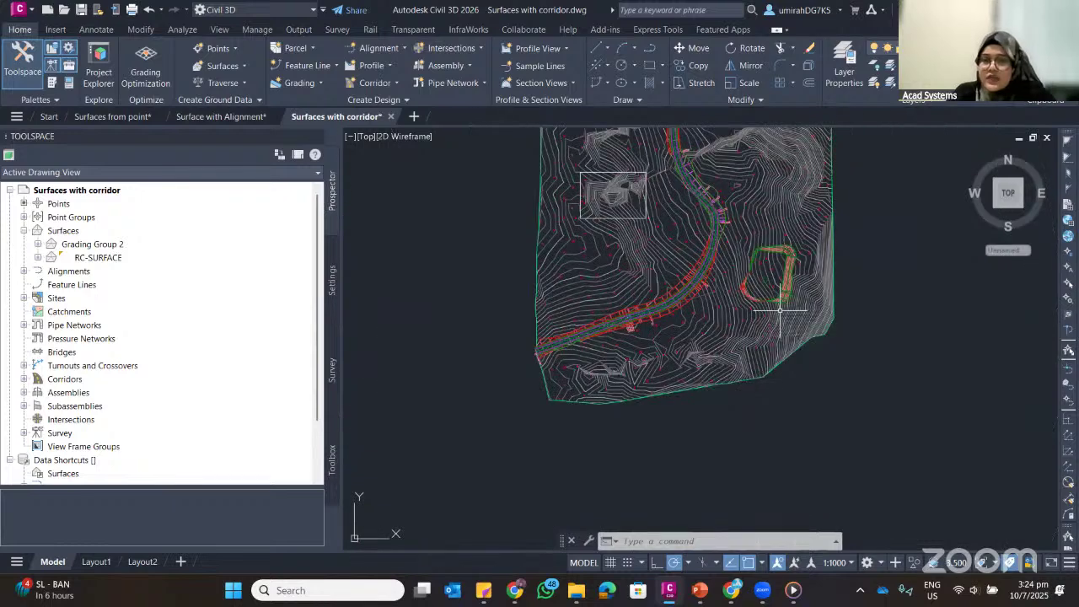
middle_click_drag(780, 310, 736, 369)
mouse_move(675, 302)
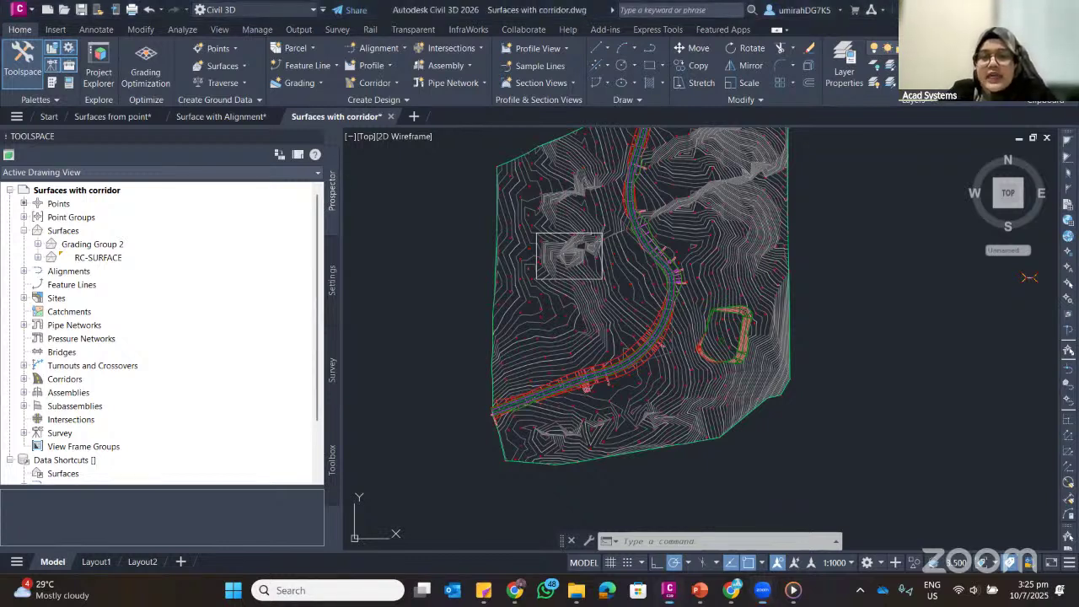
scroll(579, 267, "up", 2)
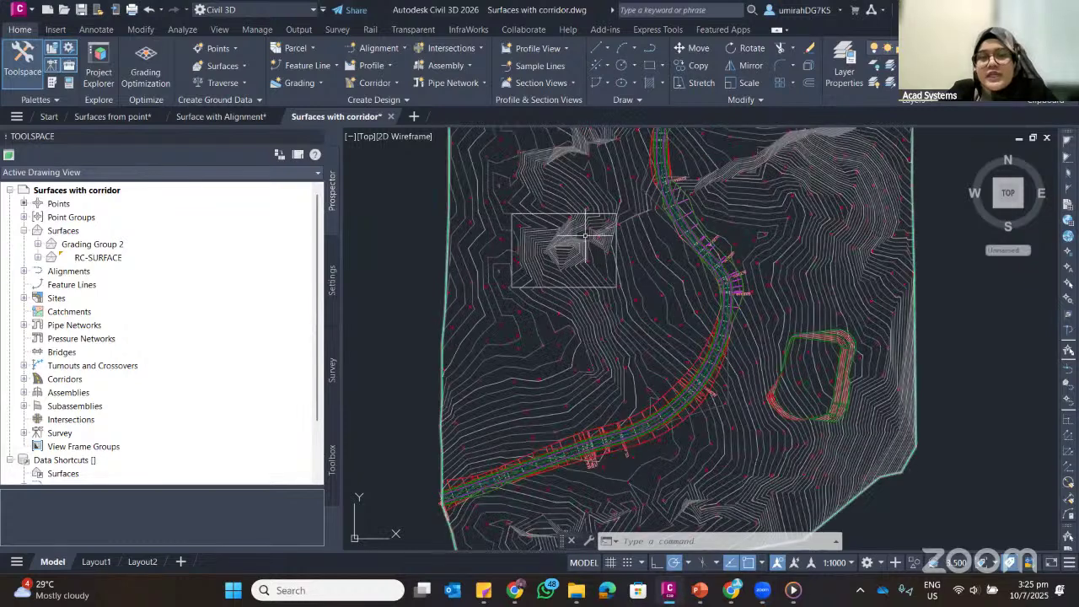
mouse_move(612, 283)
middle_mouse_down()
mouse_move(612, 270)
mouse_move(560, 244)
middle_mouse_up()
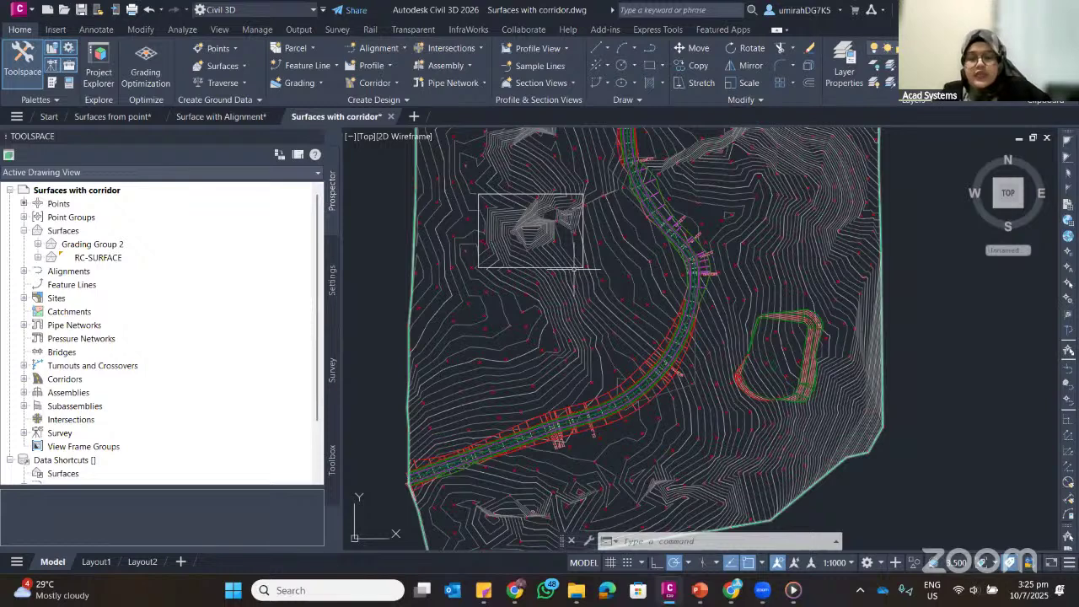
mouse_move(576, 259)
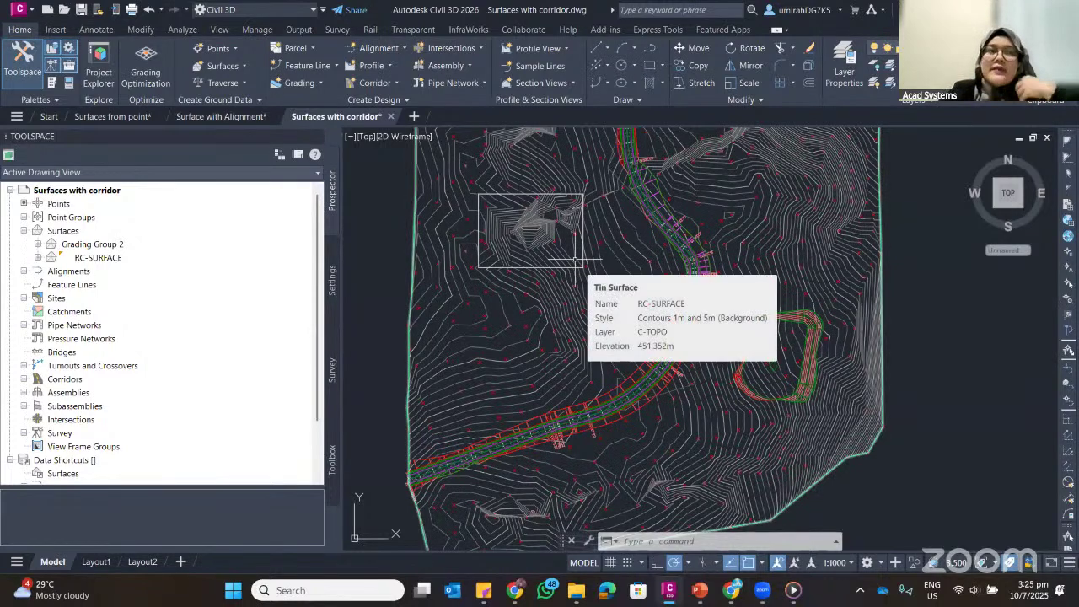
mouse_move(582, 406)
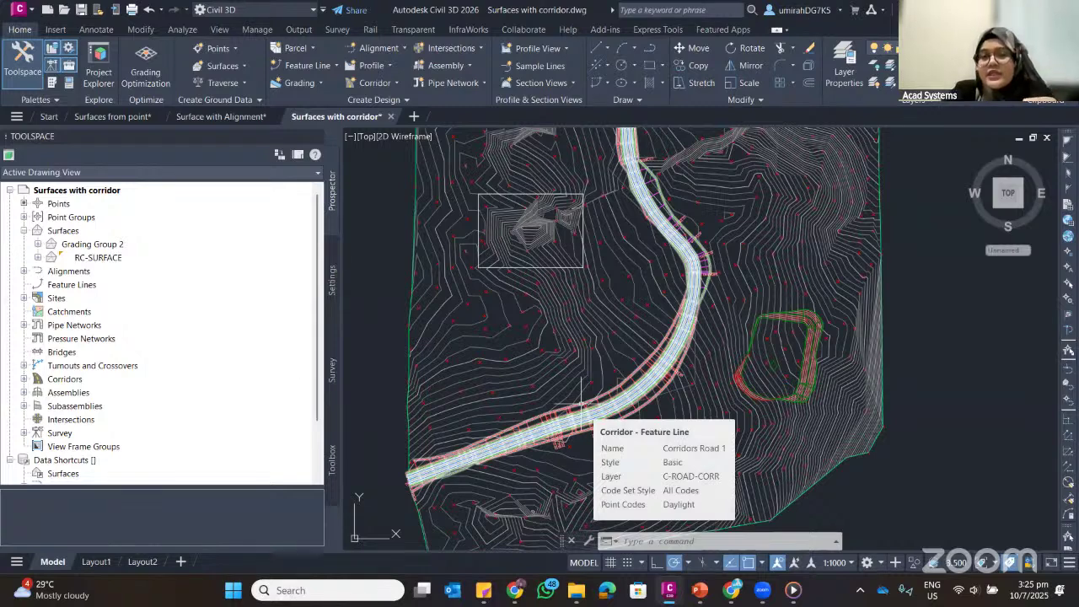
mouse_move(601, 278)
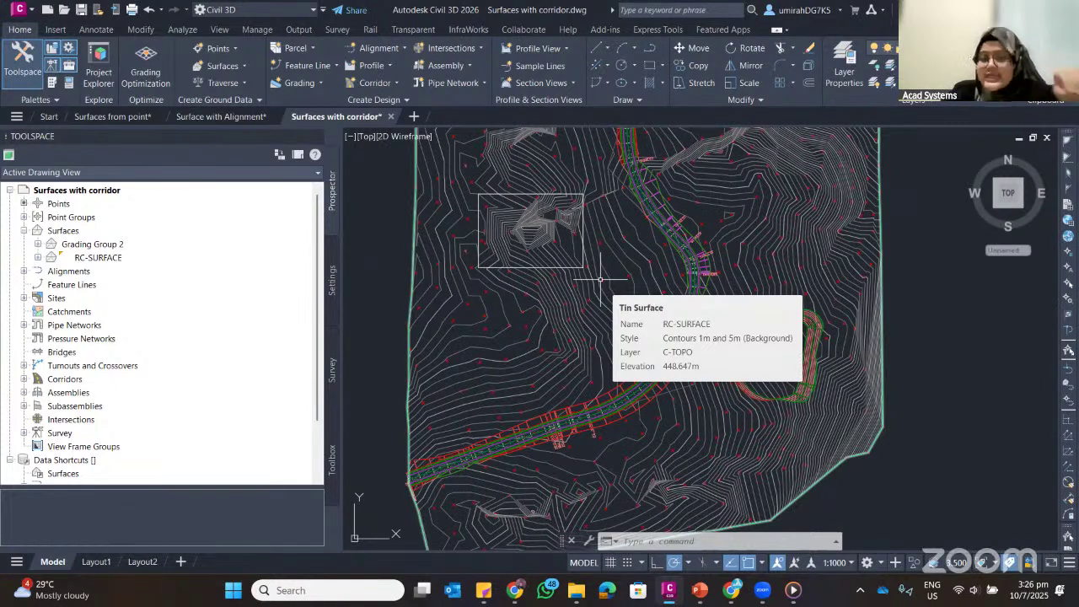
Draw an open three-segment polyline across the RC-SURFACE contours, from just northwest of the corridor's lower stretch to west of the rectangle
left_click(647, 52)
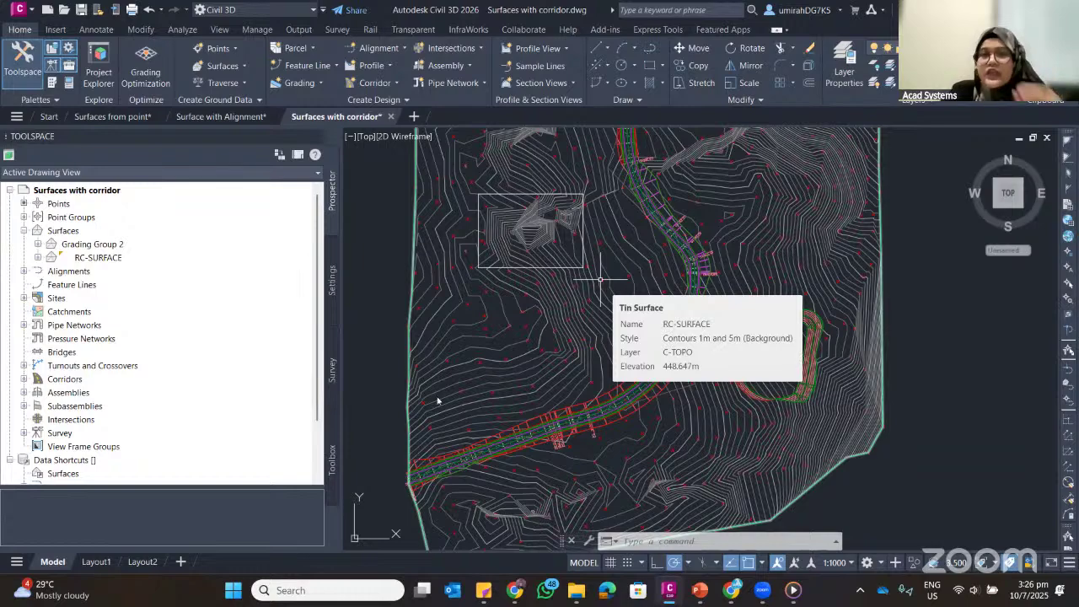
scroll(469, 382, "up", 2)
scroll(470, 380, "up", 2)
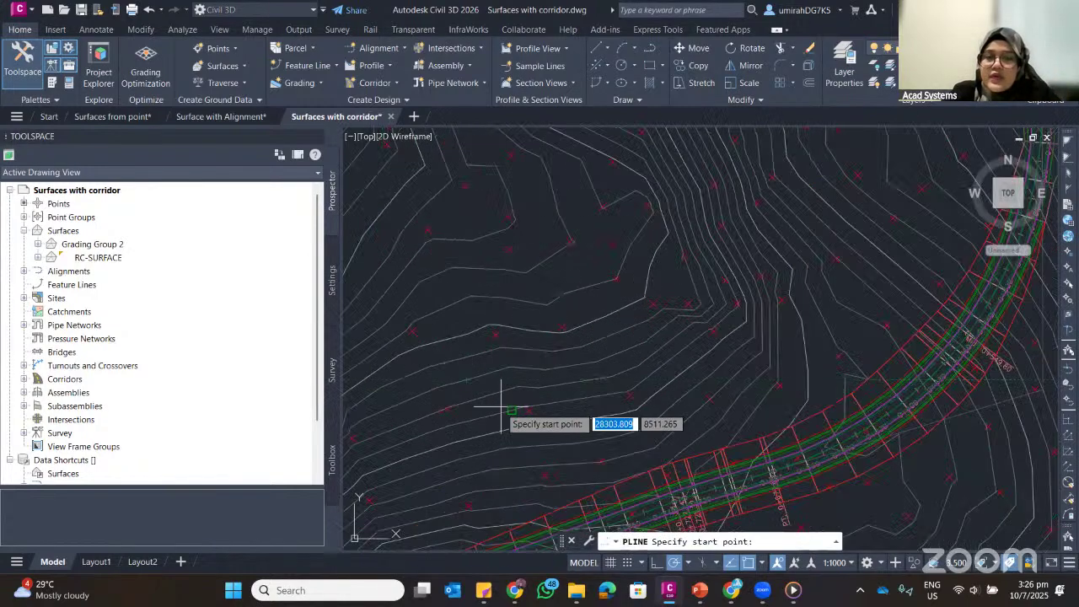
left_click(511, 410)
left_click(578, 267)
middle_click_drag(543, 180, 541, 242)
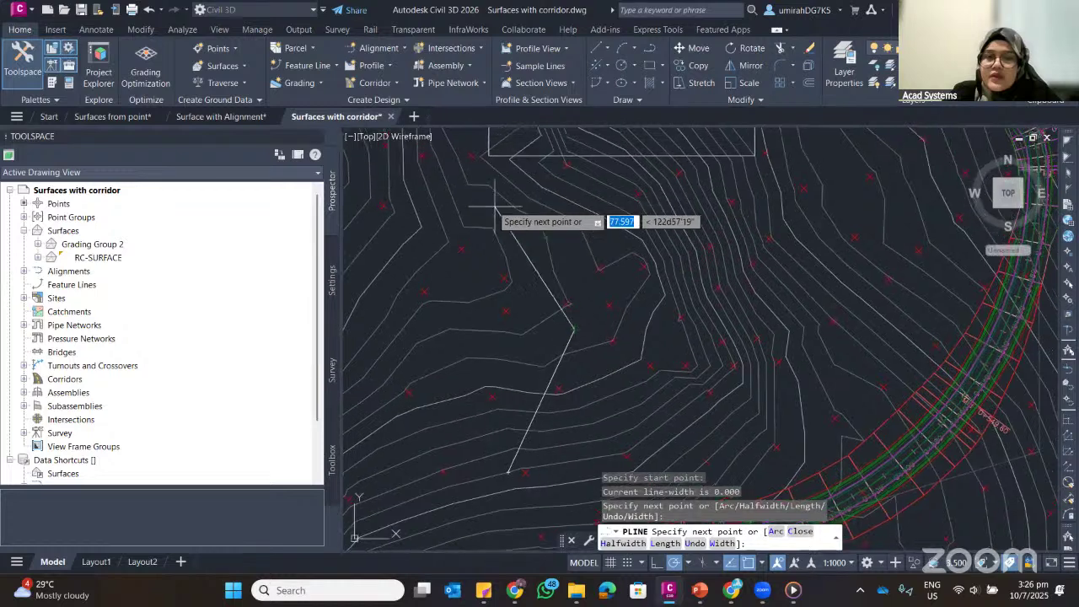
left_click(470, 183)
middle_click_drag(410, 186, 421, 268)
key("Escape")
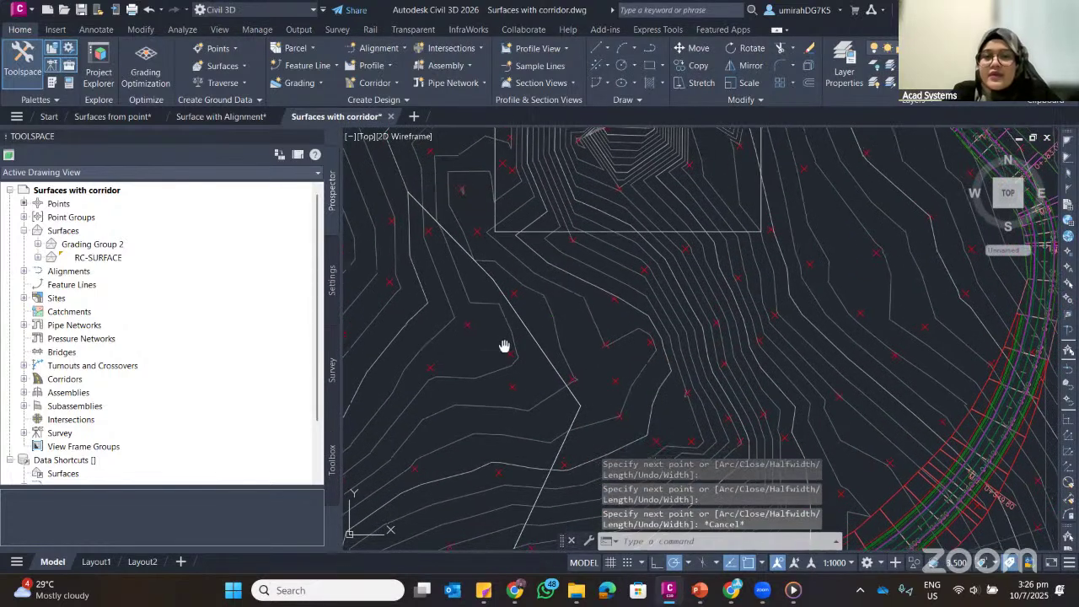
Reshape the open polyline southwest of the rectangular pad by moving its third vertex slightly west
middle_click_drag(503, 344, 528, 268)
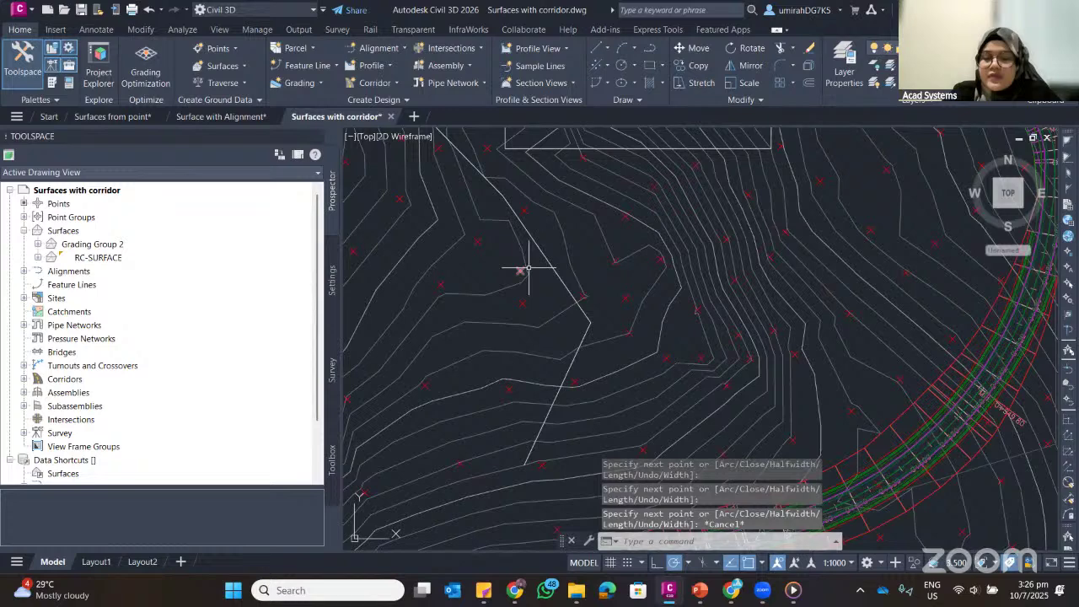
scroll(529, 268, "down", 5)
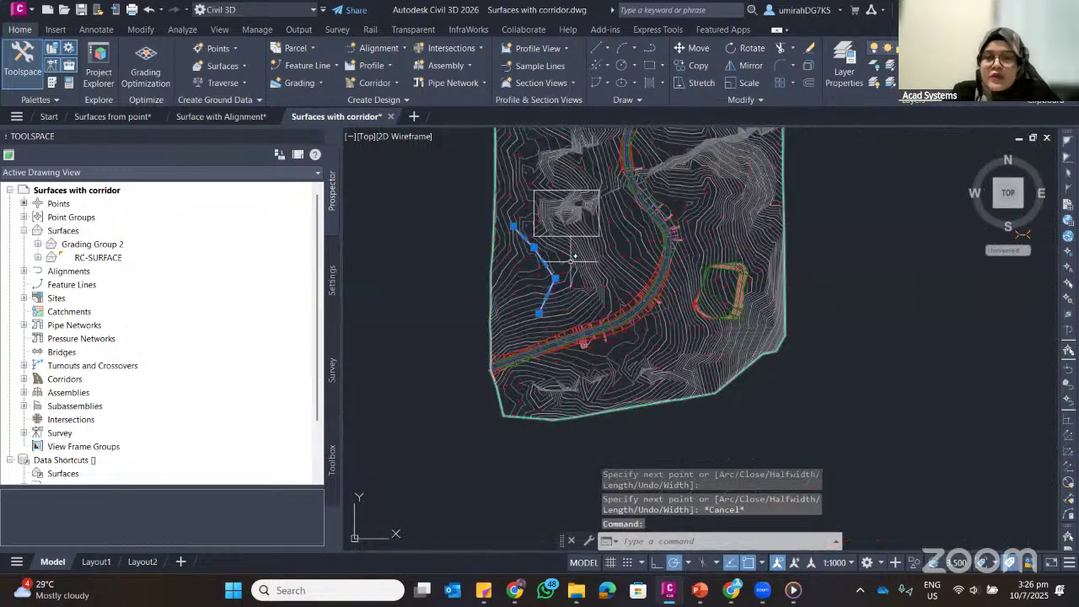
scroll(572, 262, "up", 3)
left_click(657, 285)
key("Escape")
middle_click_drag(641, 283, 645, 295)
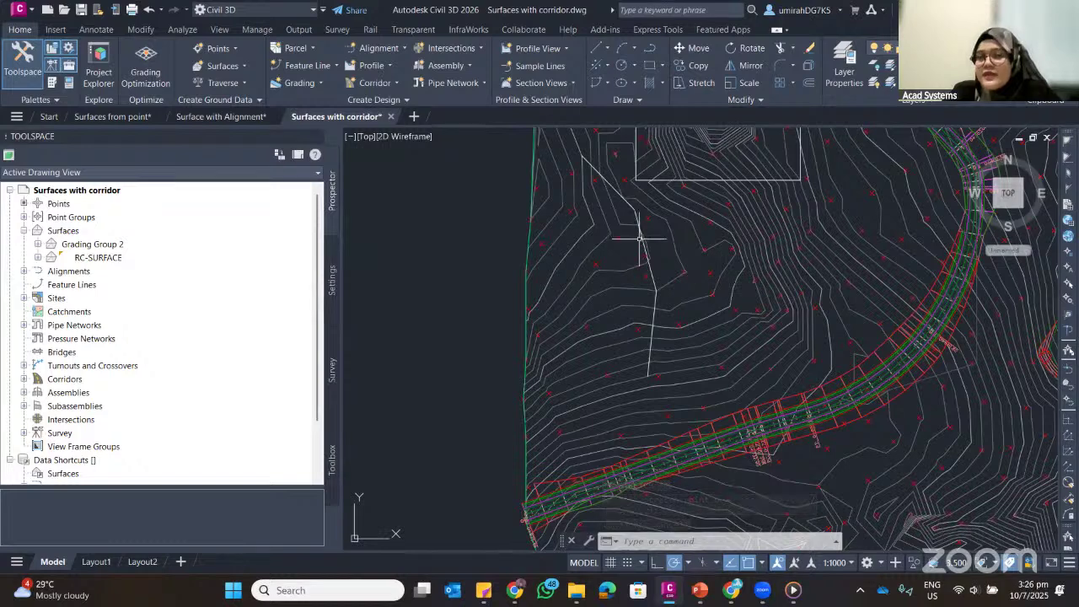
Shift the middle segment of the open polyline slightly west, keeping the polyline selected
scroll(641, 236, "up", 2)
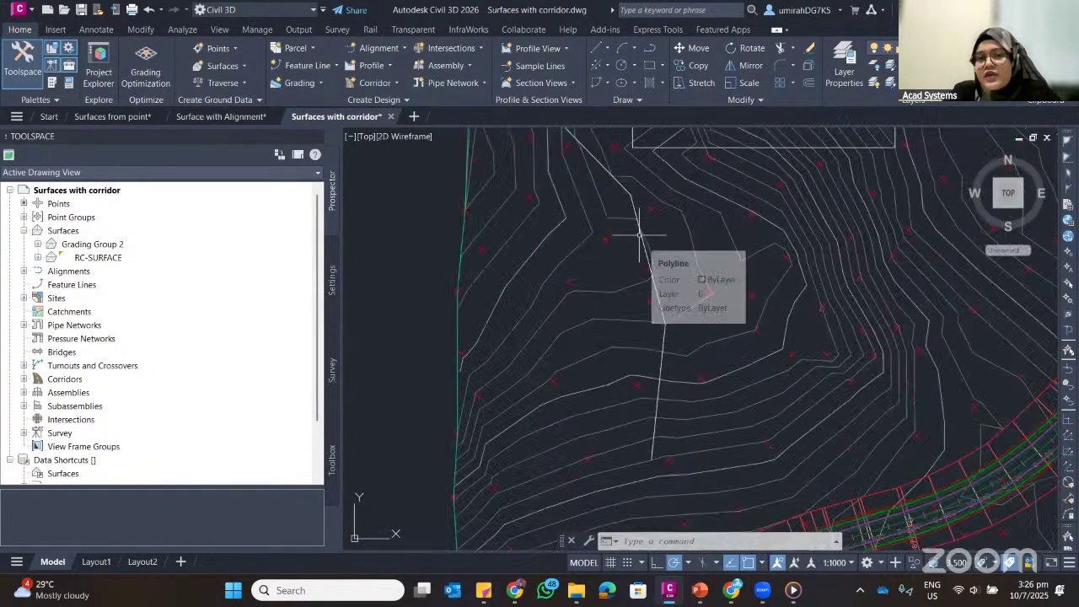
left_click(646, 255)
left_click(648, 258)
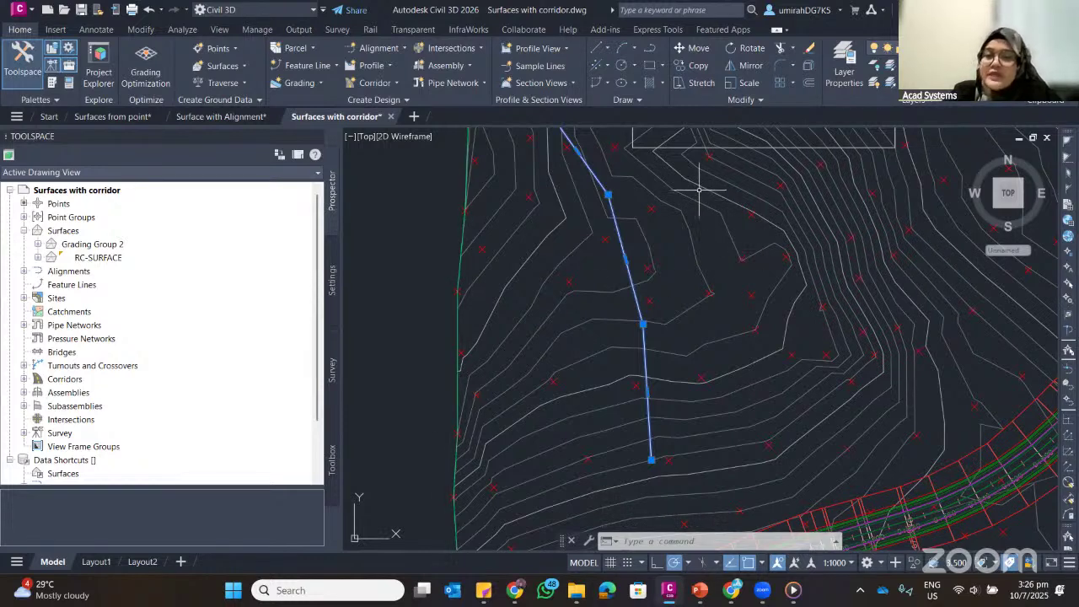
mouse_move(699, 190)
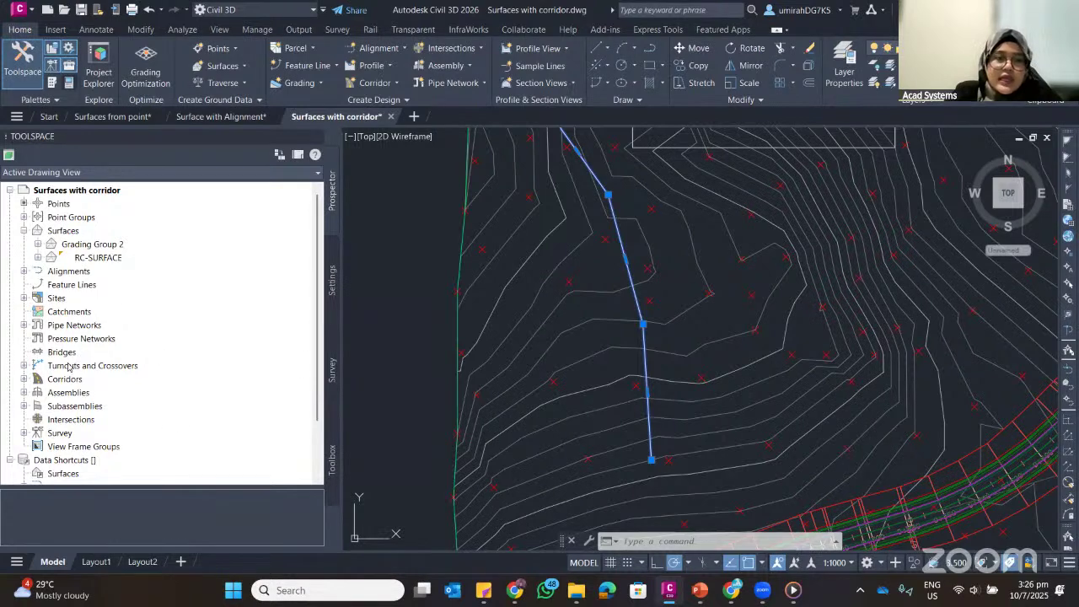
Set the selected polyline's elevation to 450 in its properties
key("ctrl+1")
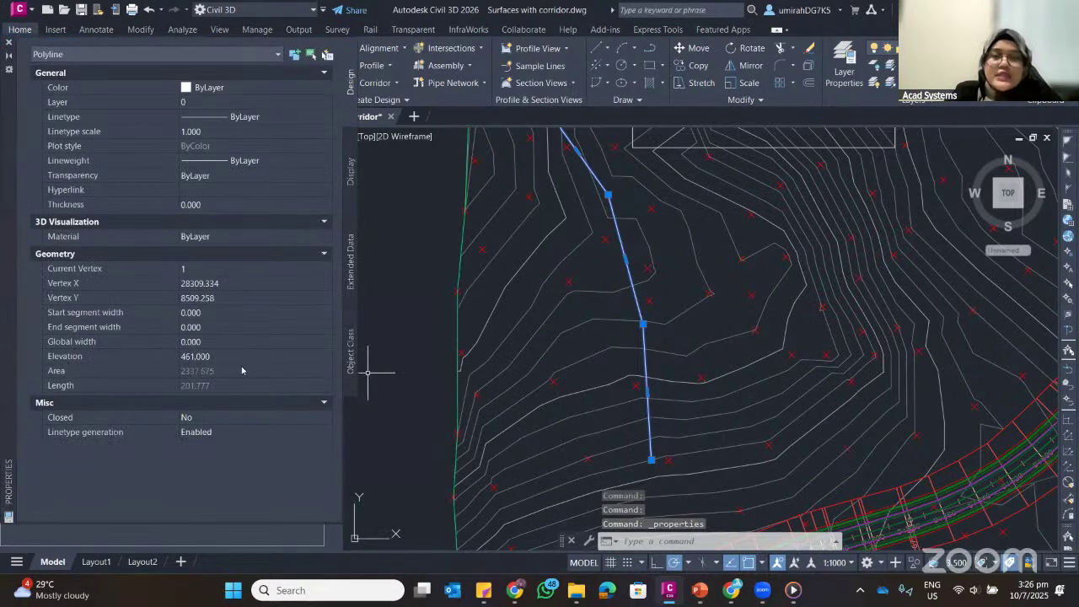
left_click(242, 361)
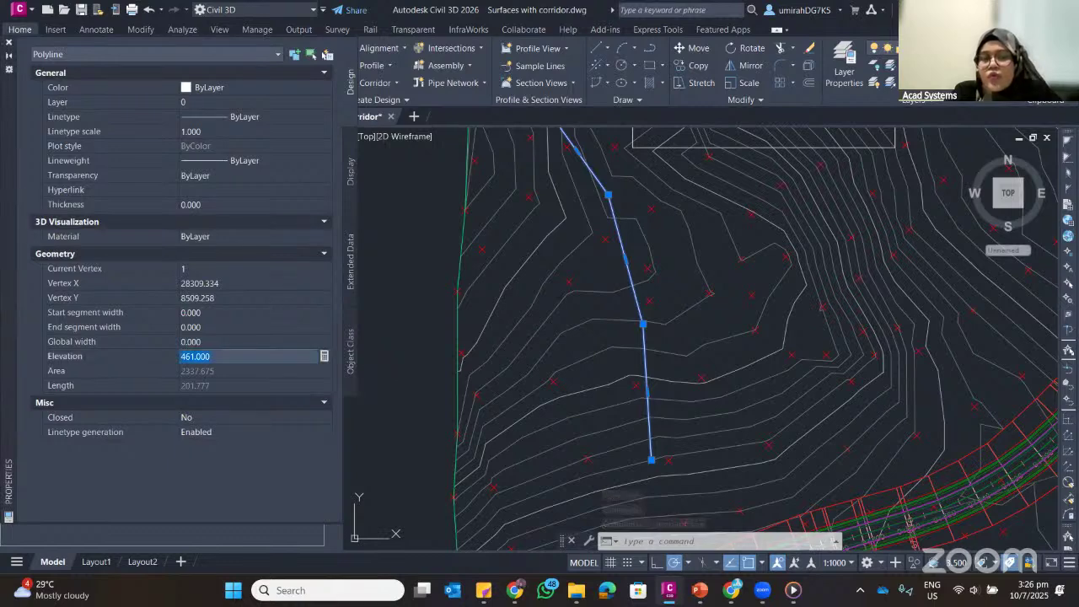
type("4")
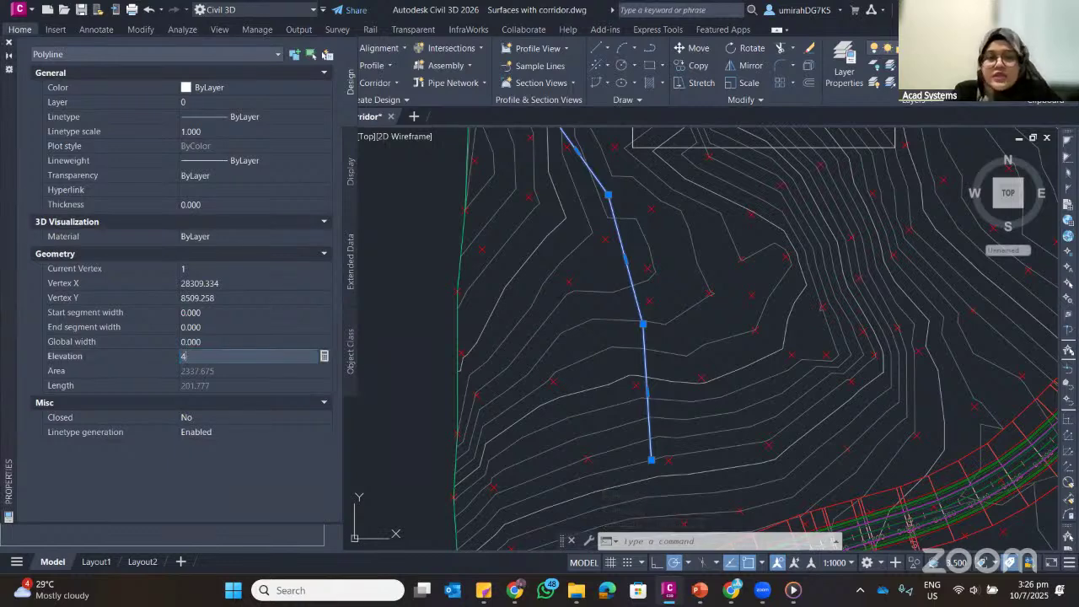
type("0")
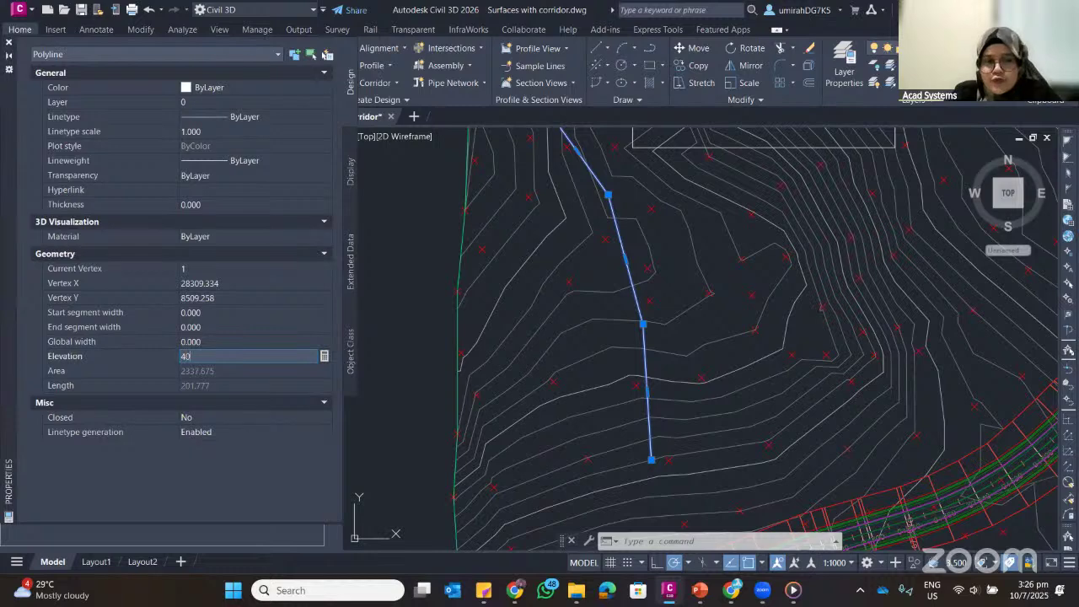
key("BackSpace")
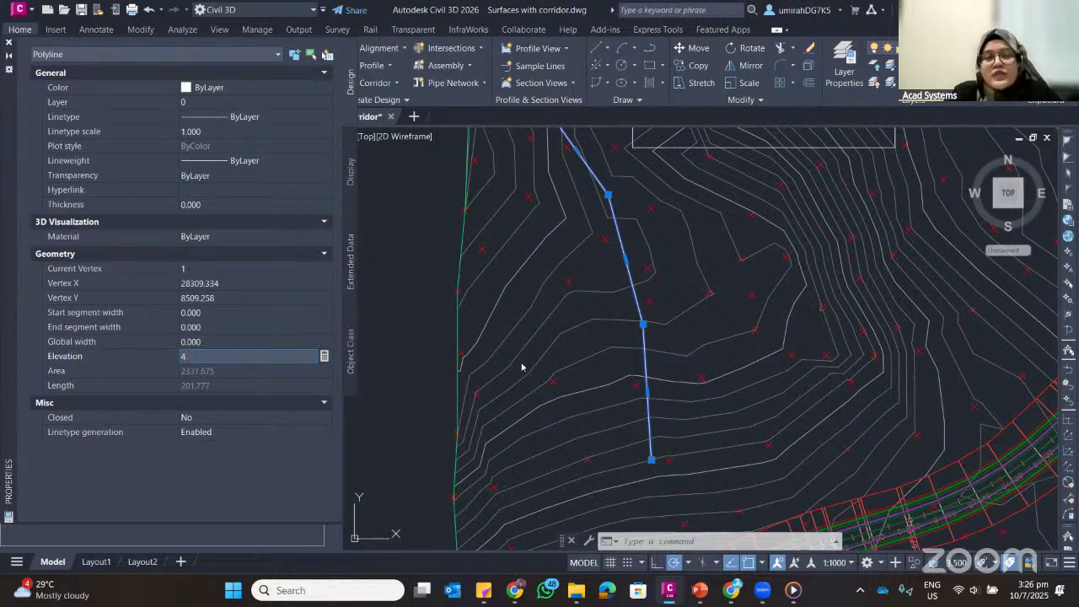
type("50")
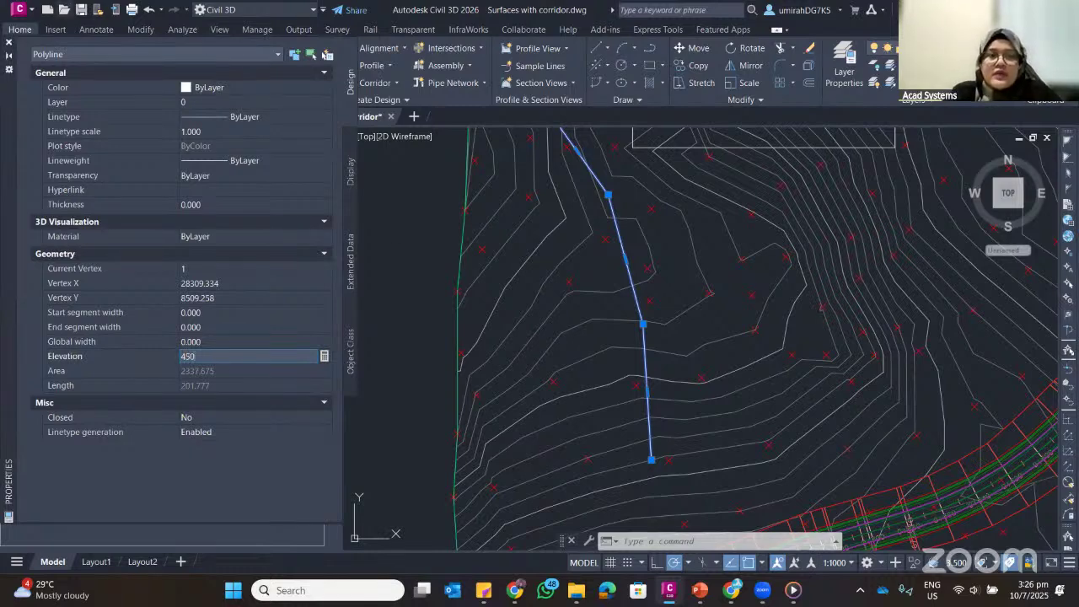
key("ctrl+1")
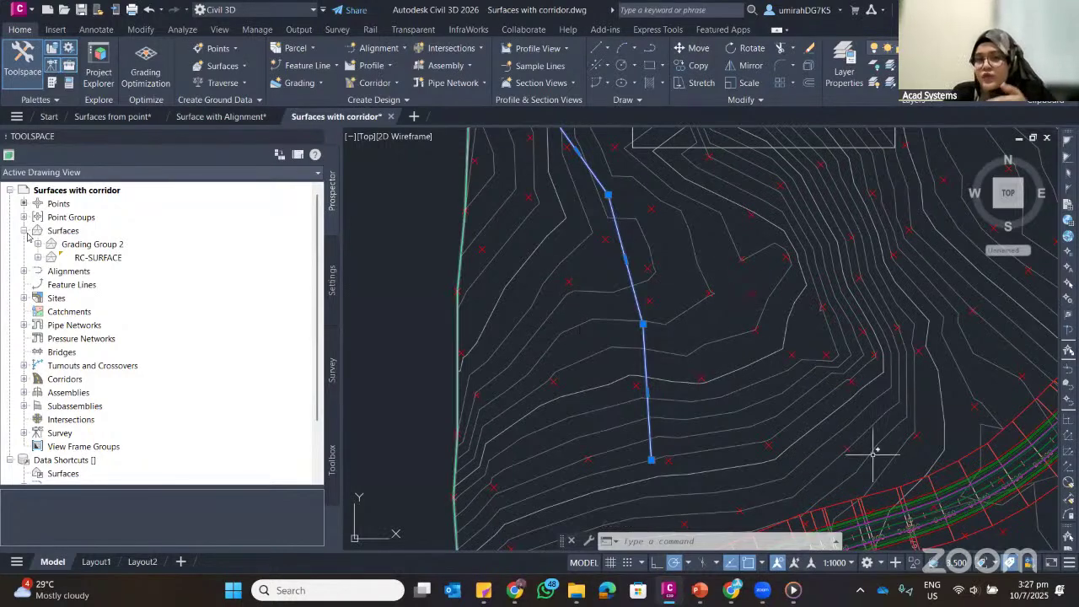
Expand the definition of RC-SURFACE and open the Add Breaklines dialog
double_click(89, 260)
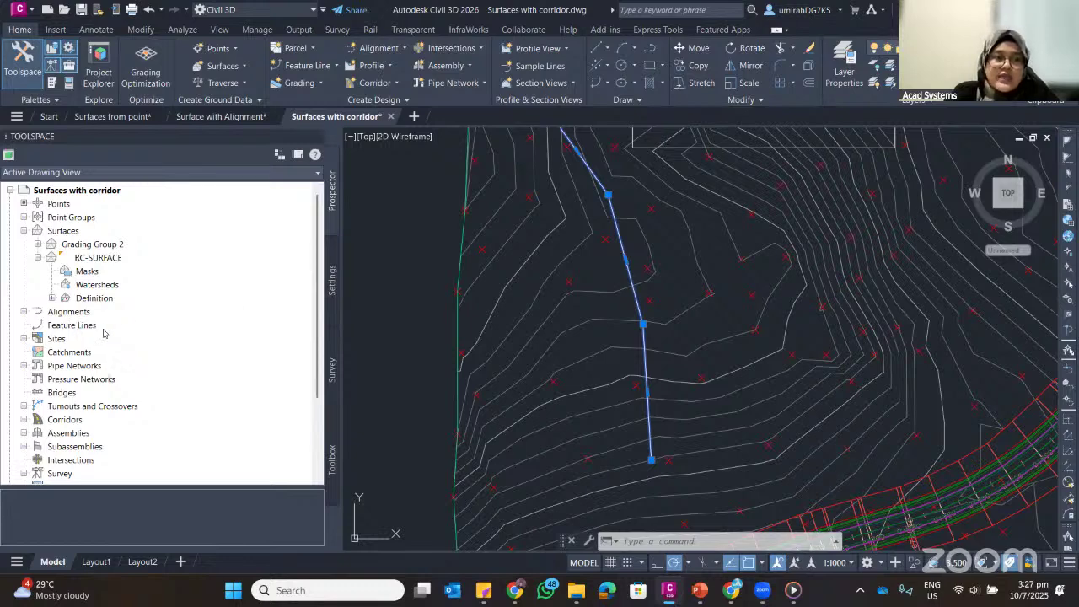
double_click(96, 300)
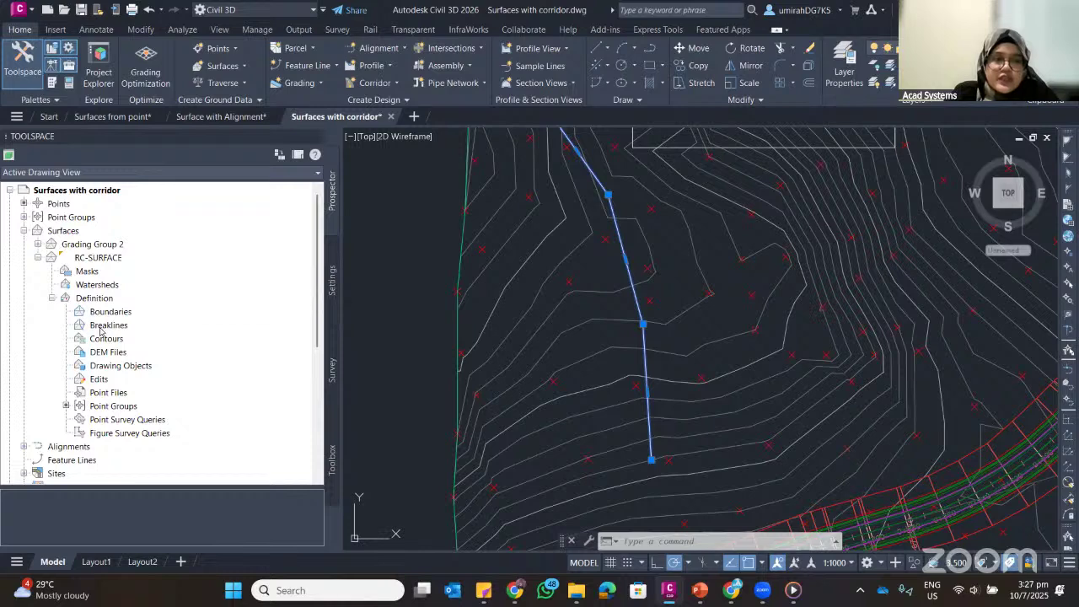
left_click(108, 325)
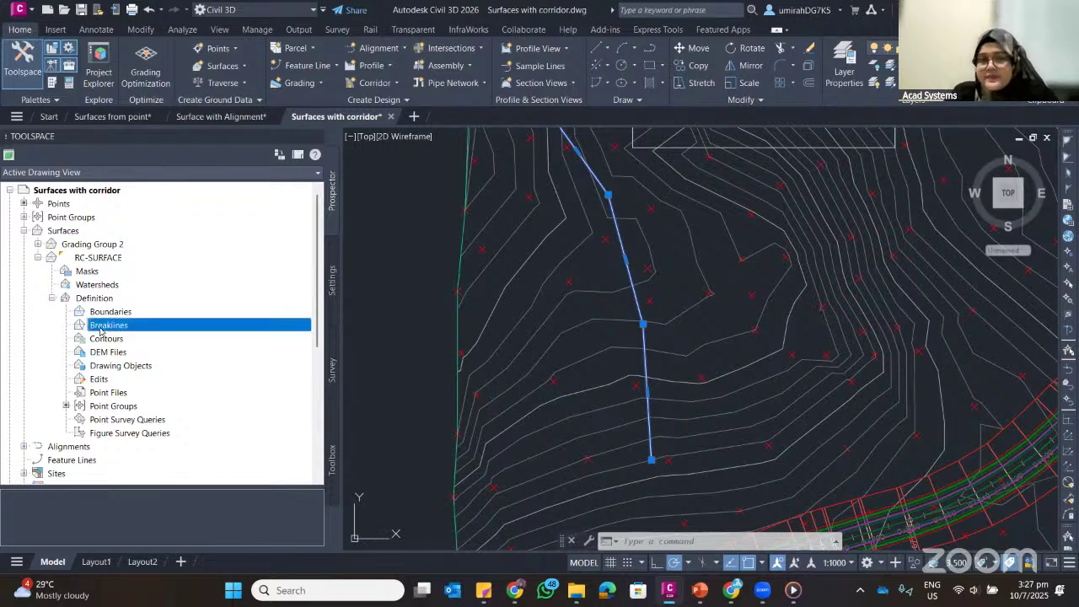
right_click(99, 330)
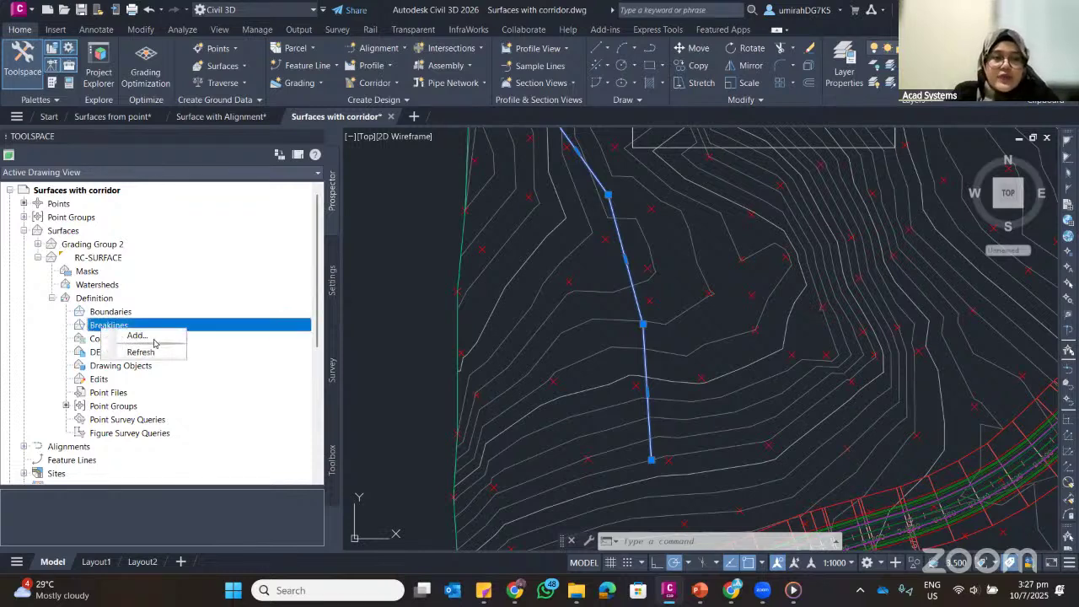
left_click(139, 335)
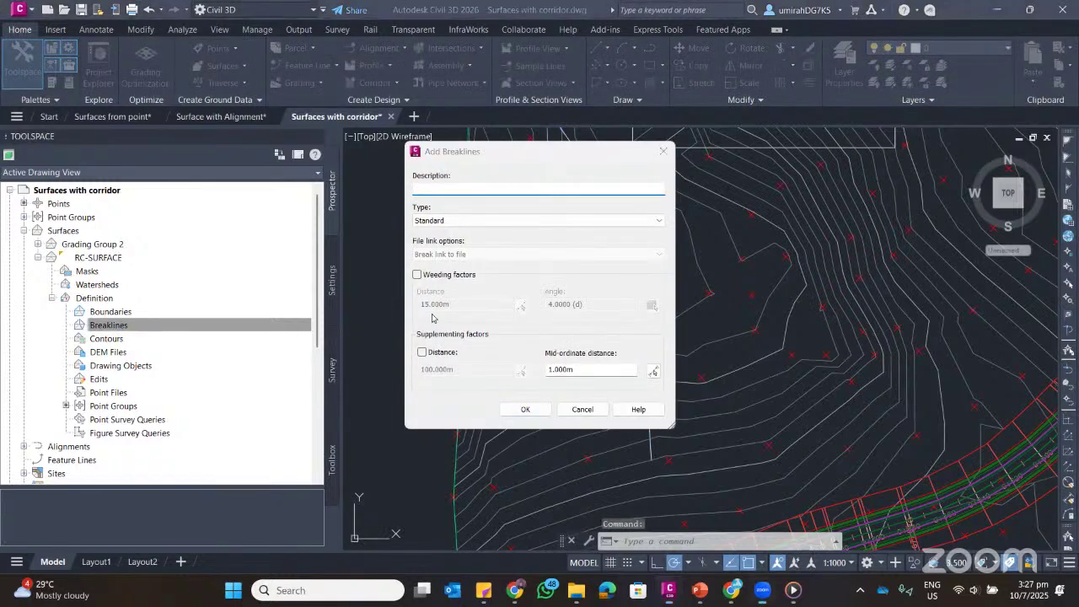
Add the polyline as a Standard breakline described "Additional Line", with weeding factors and supplementing distance enabled
left_click(451, 187)
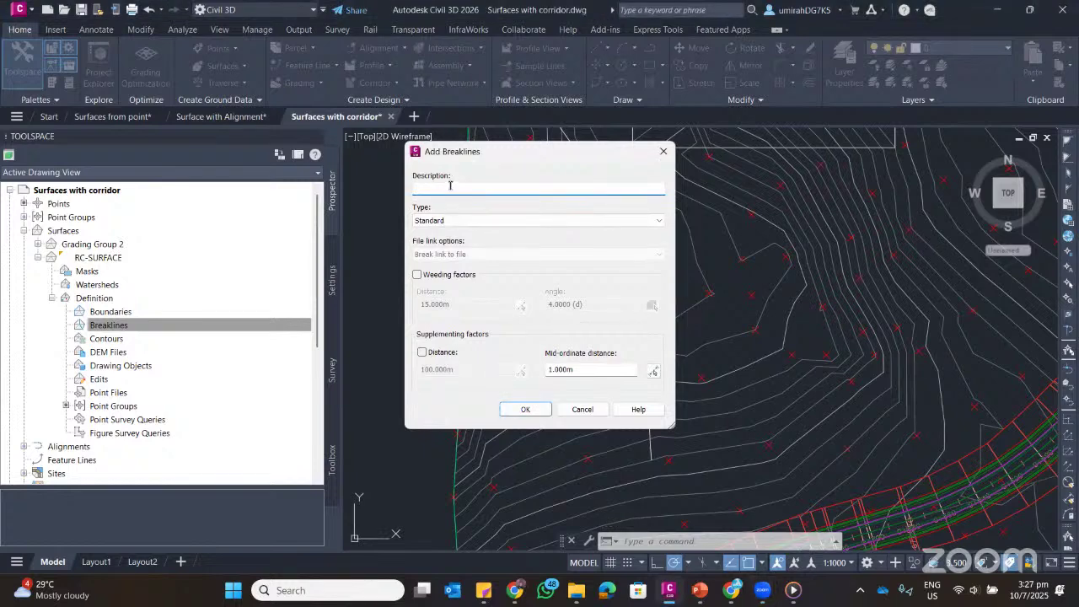
type("Additional Line")
left_click(462, 221)
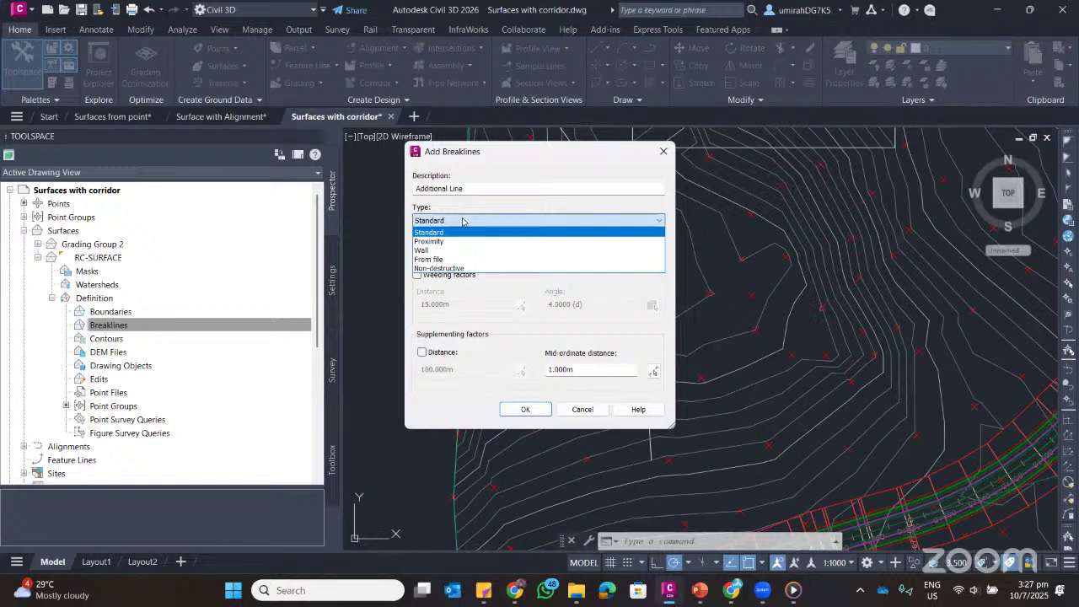
left_click(512, 223)
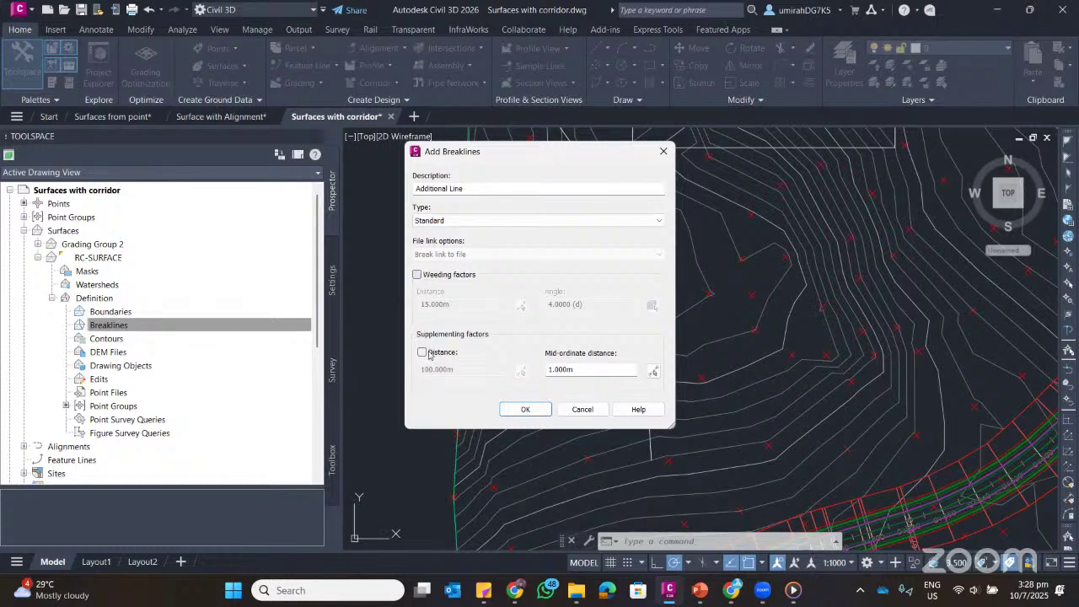
left_click(417, 275)
left_click(429, 353)
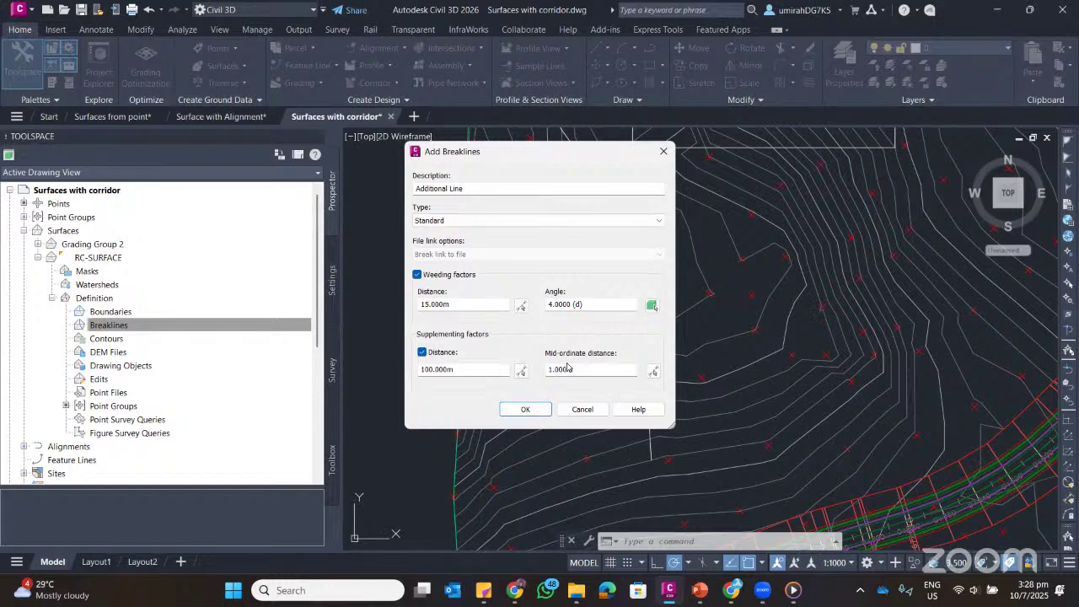
left_click(526, 410)
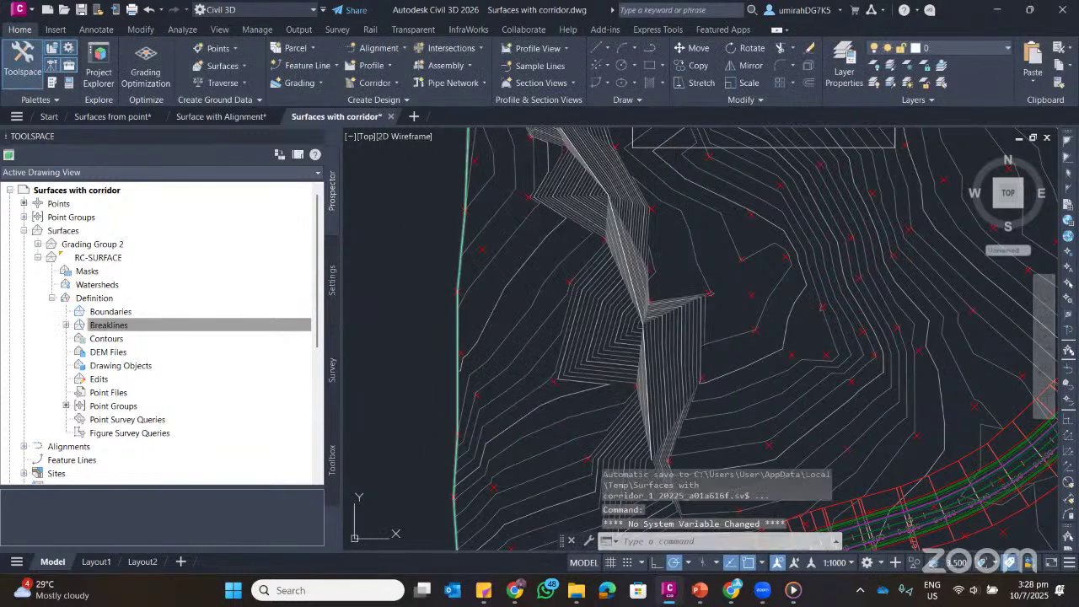
Undo the breakline addition on RC-SURFACE after checking the contours around the polyline
middle_click_drag(560, 258, 508, 344)
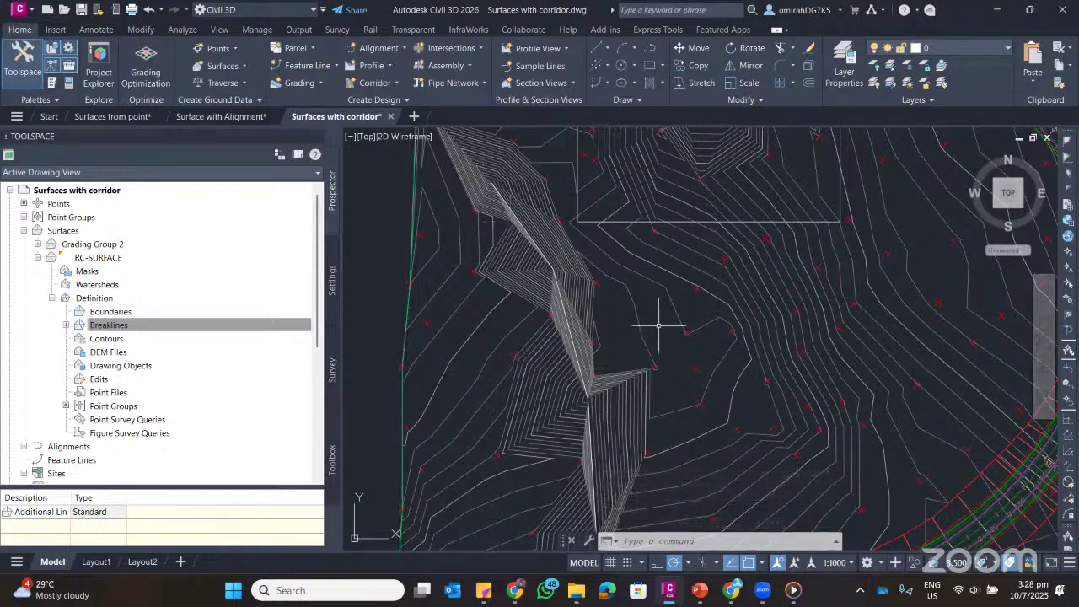
scroll(549, 355, "down", 2)
mouse_move(549, 354)
middle_mouse_down()
mouse_move(569, 287)
mouse_move(575, 318)
middle_mouse_up()
scroll(587, 335, "up", 2)
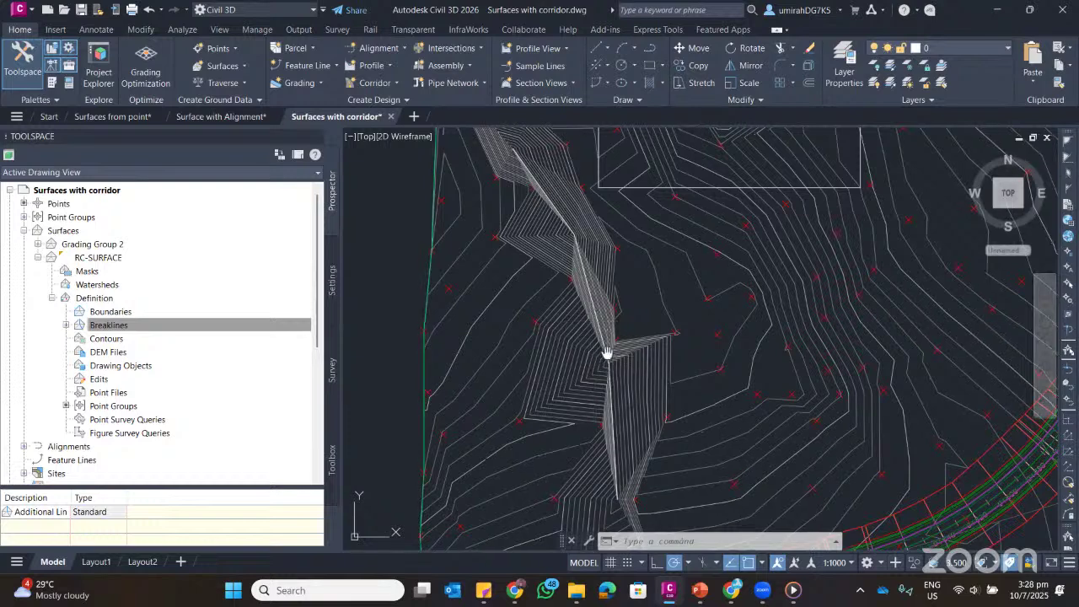
middle_click_drag(607, 356, 621, 314)
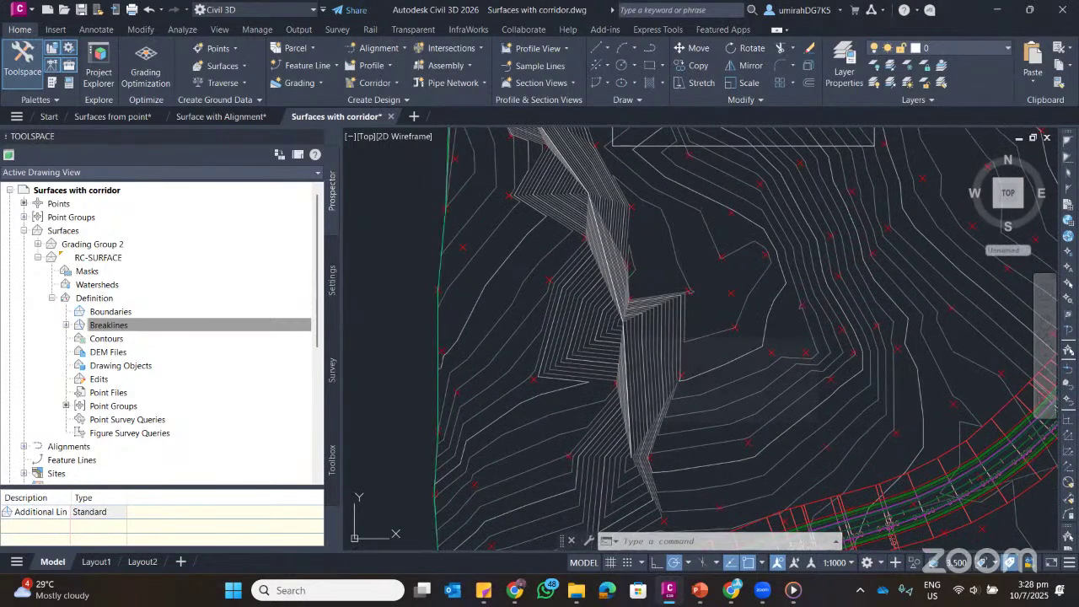
key("ctrl+z")
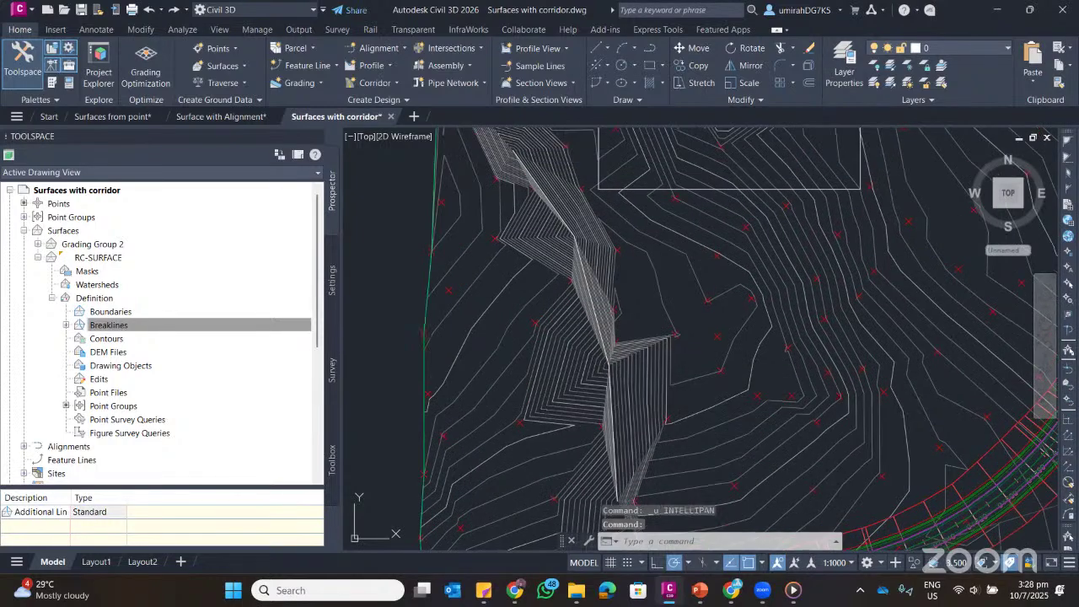
key("ctrl+z")
key("ctrl+z")
key("ctrl+z")
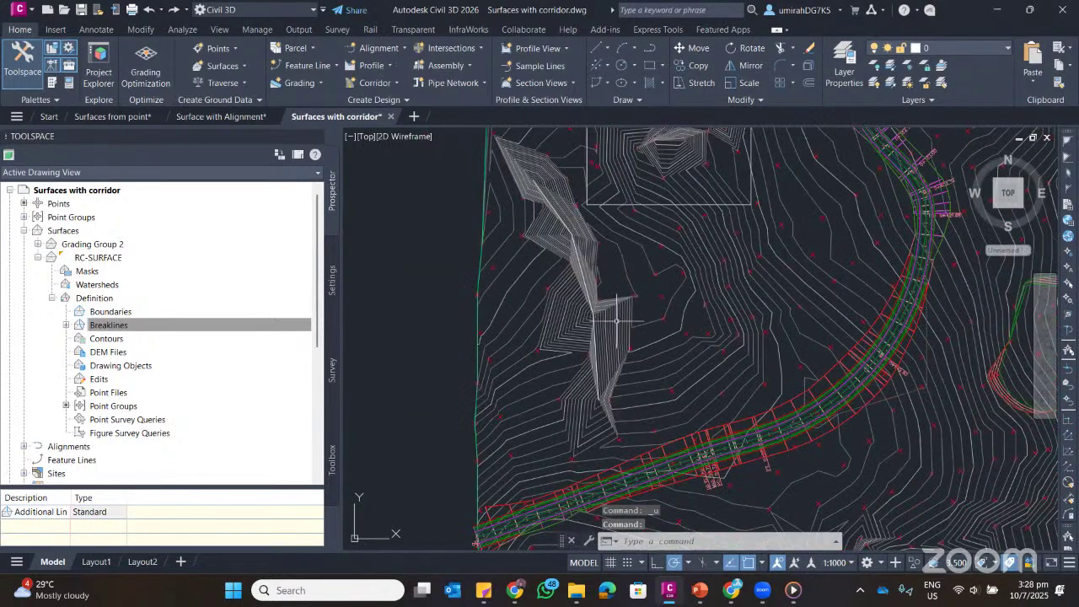
key("ctrl+z")
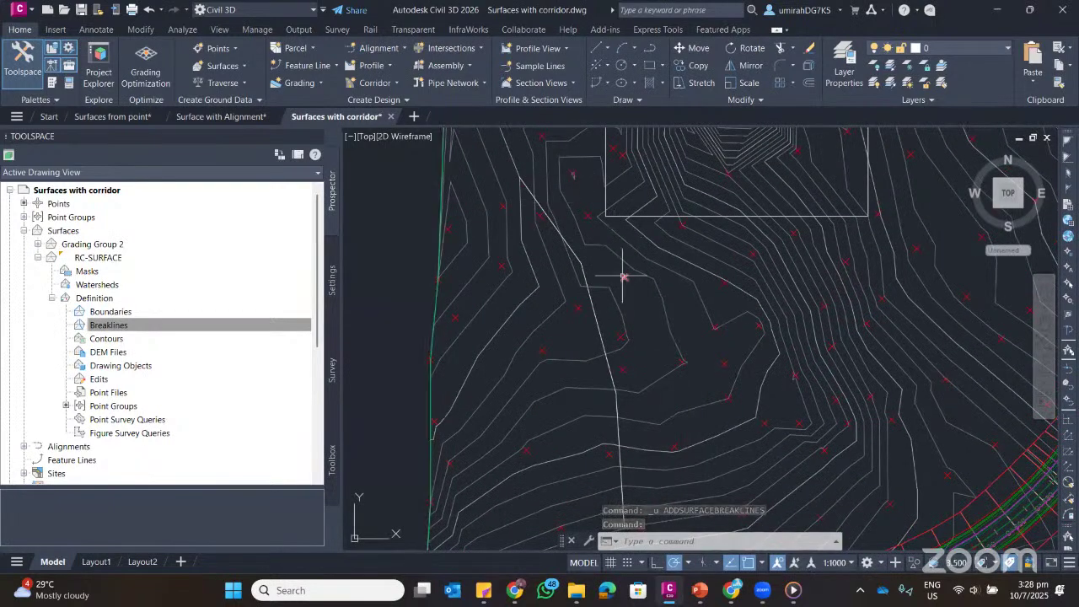
mouse_move(623, 275)
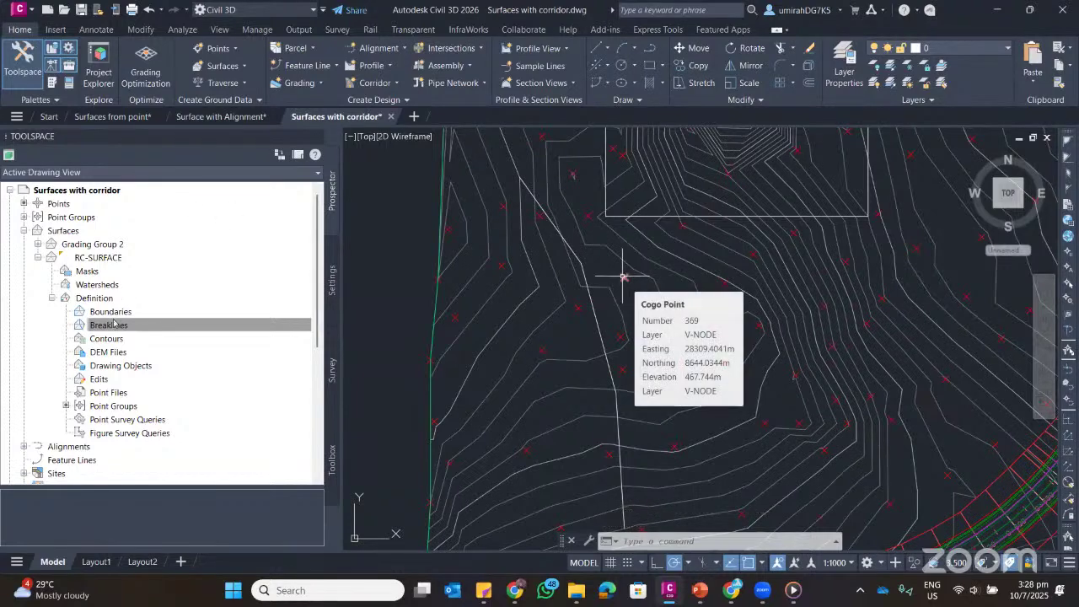
Define a Standard breakline for RC-SURFACE described "Additonal", with weeding factors and supplementing distance enabled
left_click(151, 329)
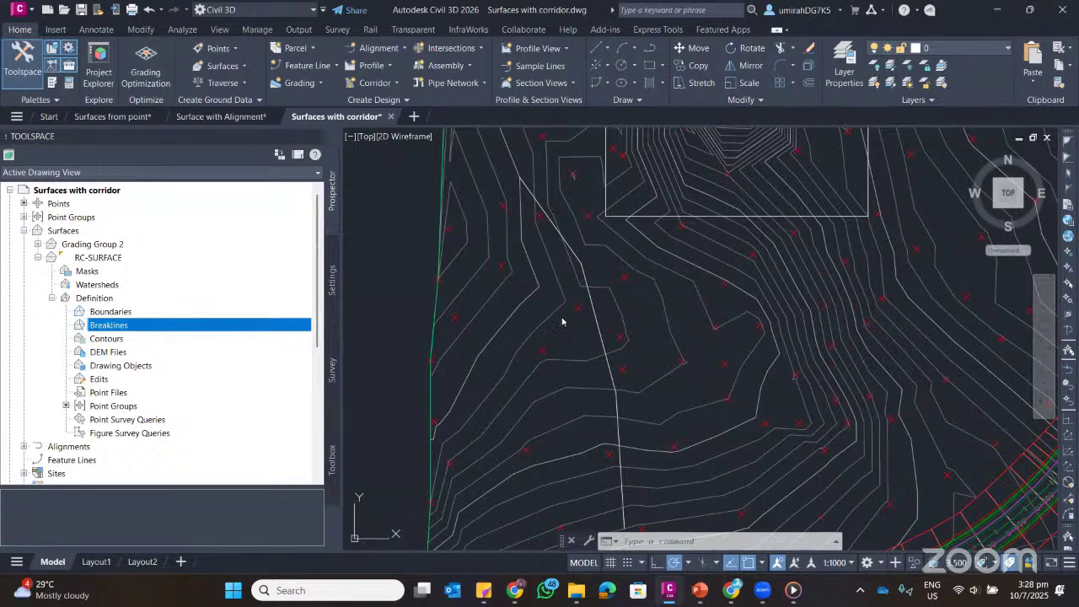
right_click(114, 325)
left_click(148, 333)
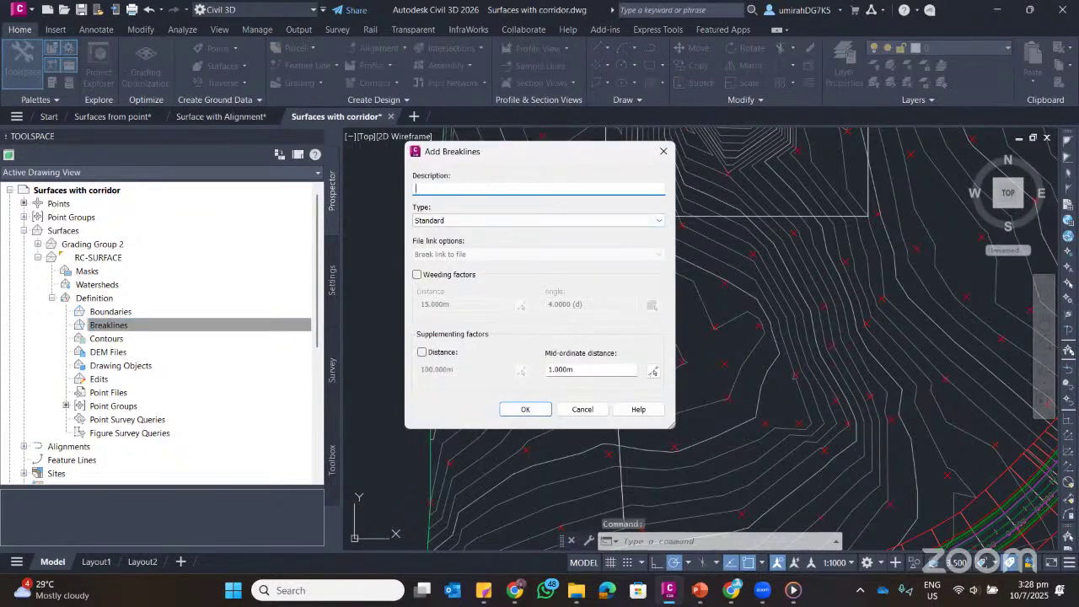
type("pro")
key("BackSpace")
key("BackSpace")
key("BackSpace")
type("Ad")
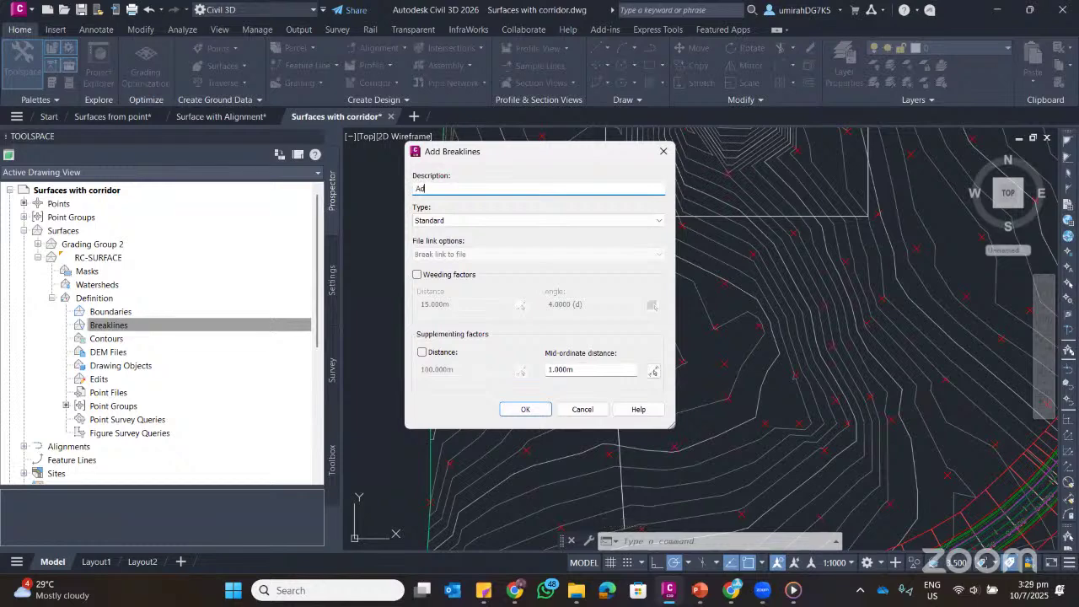
type("ditonal")
left_click(417, 274)
left_click(421, 352)
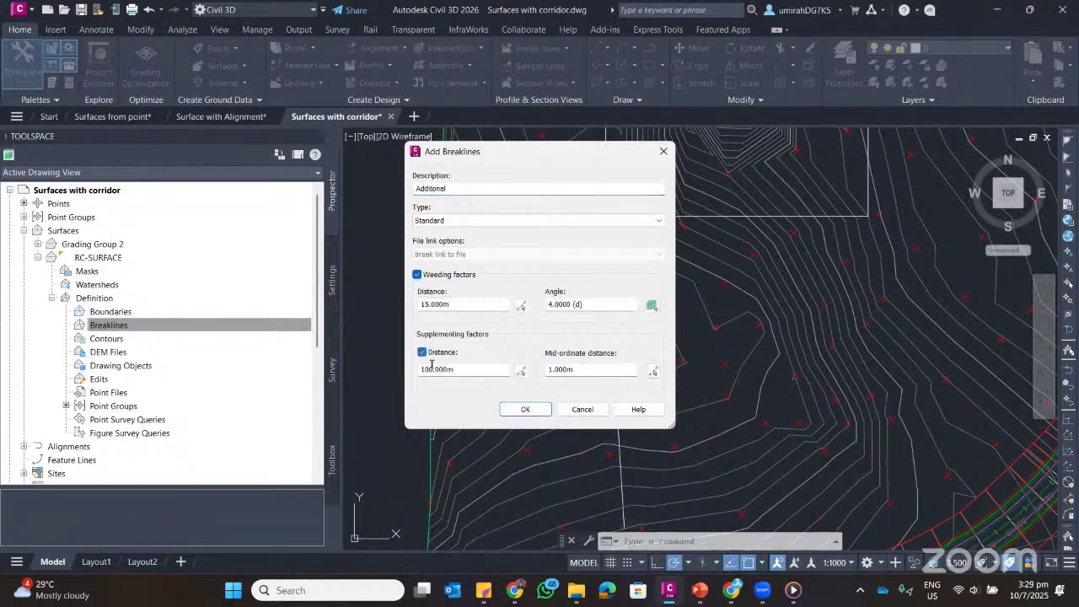
left_click(526, 409)
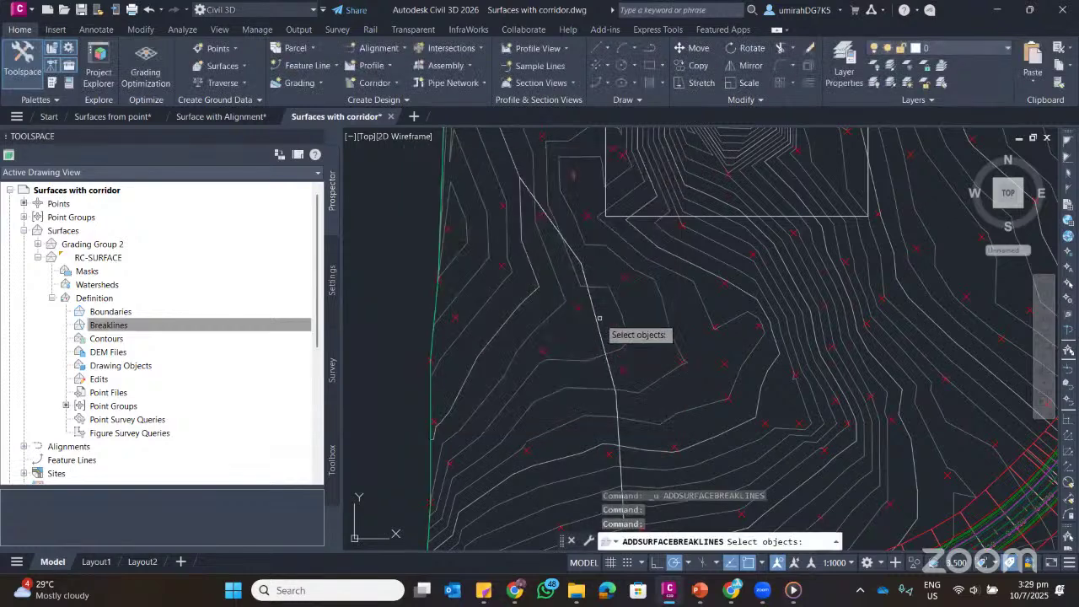
Select the long white polyline west of the rectangle as the breakline object and finish the selection
left_click(597, 314)
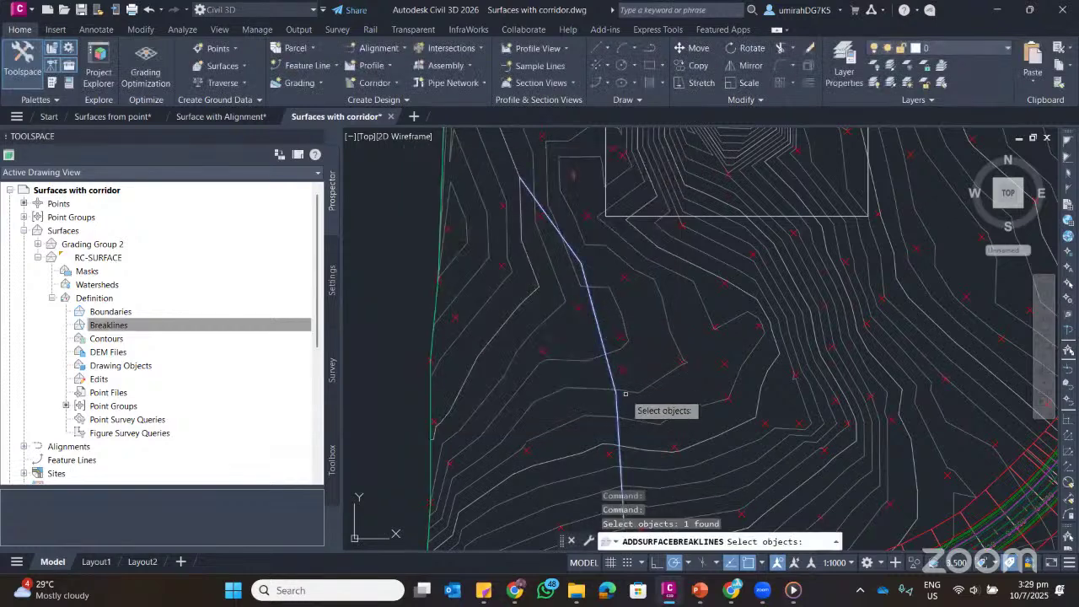
key("Return")
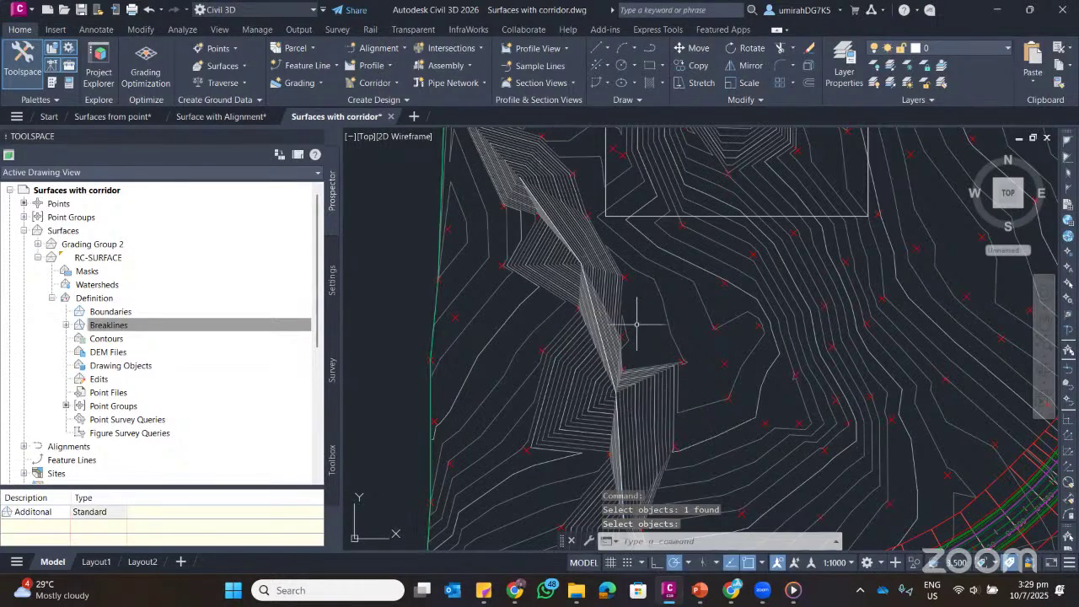
mouse_move(677, 322)
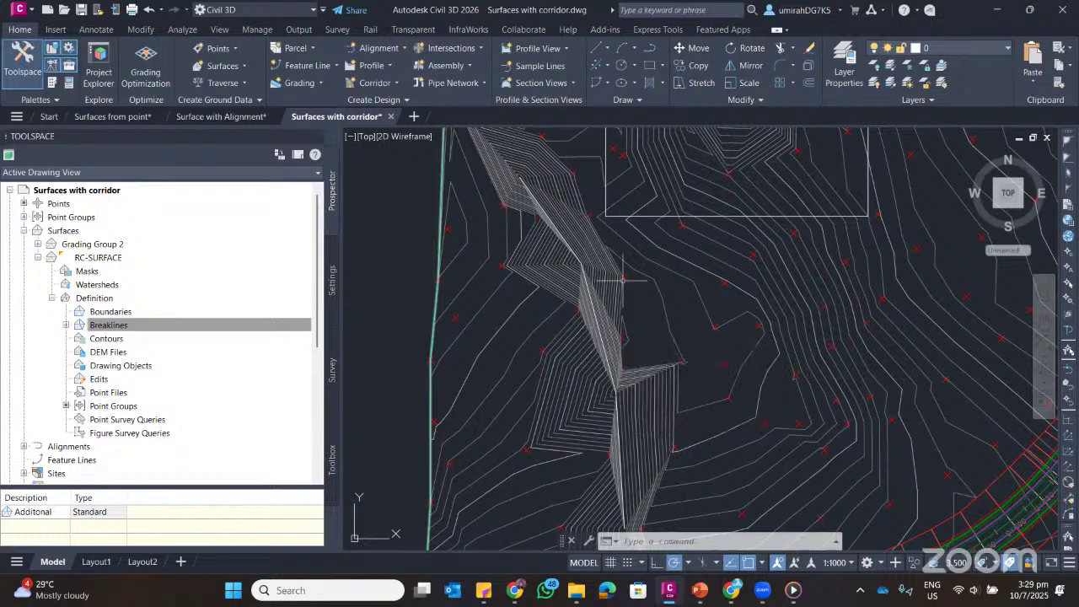
Define a Hide boundary named "Empty space" for RC-SURFACE, with non-destructive breakline enabled and a 1.000m mid-ordinate distance
middle_click_drag(625, 274, 479, 409)
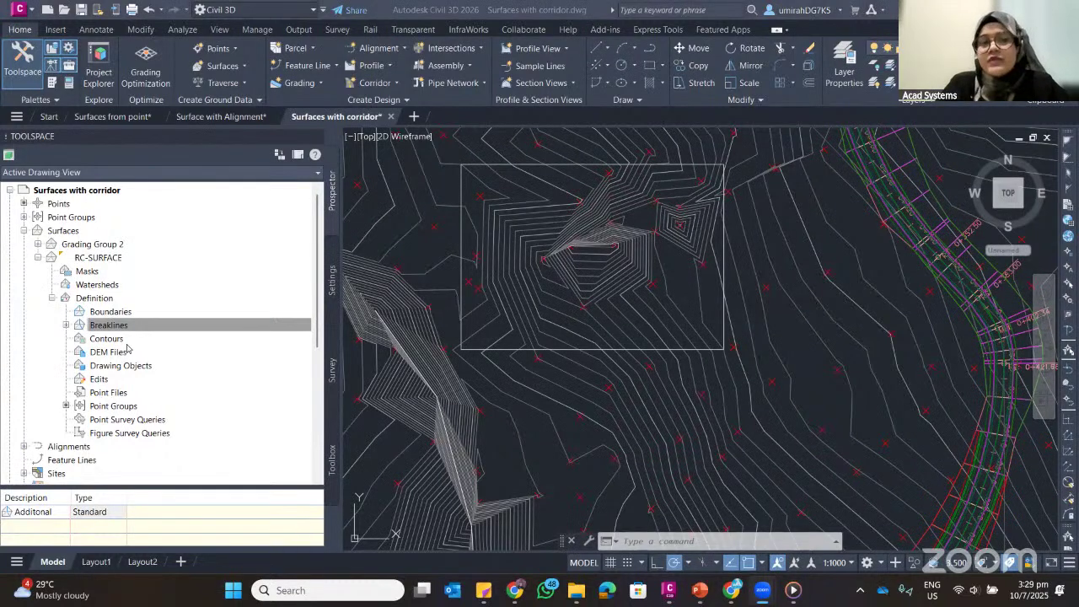
left_click(117, 312)
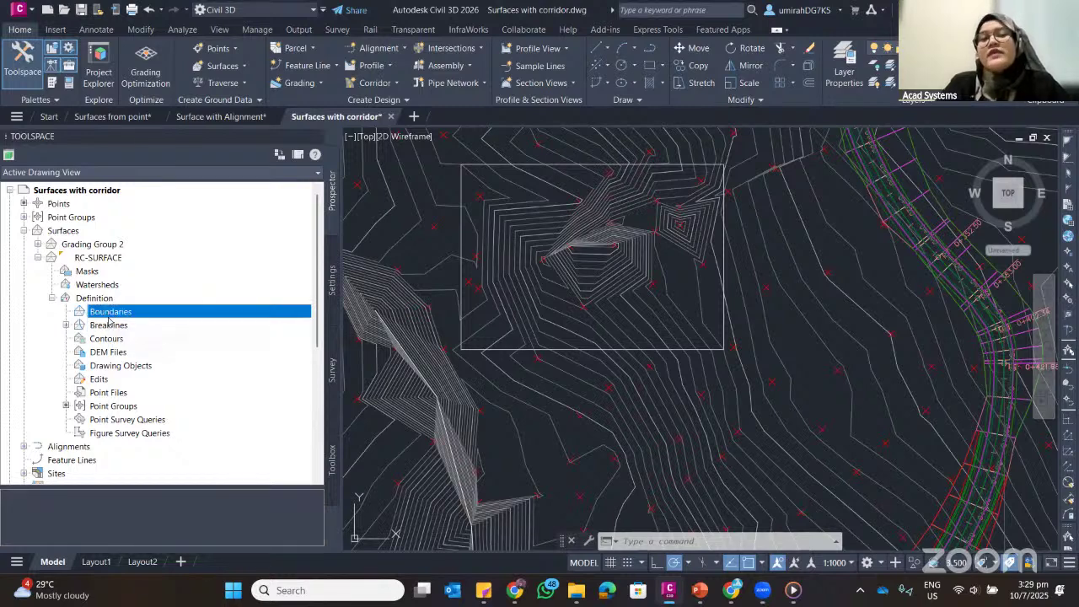
right_click(145, 328)
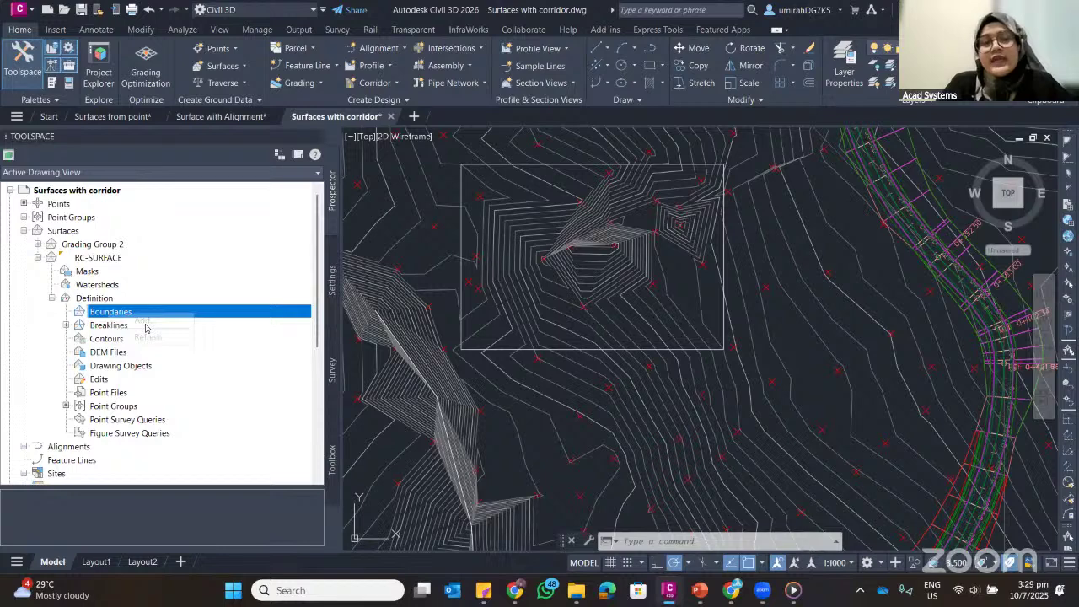
left_click(173, 312)
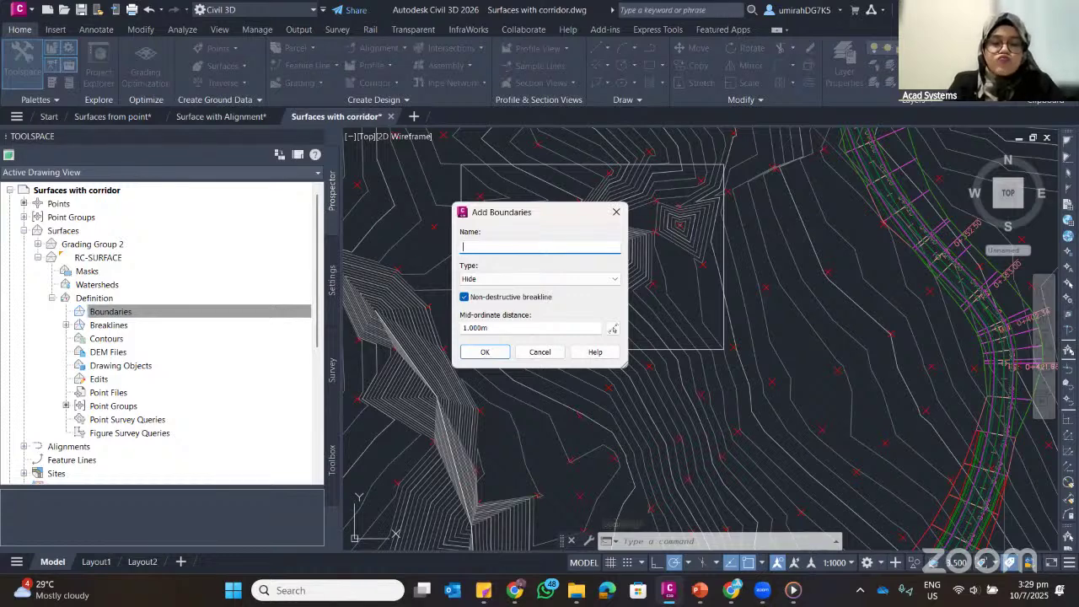
type("Em")
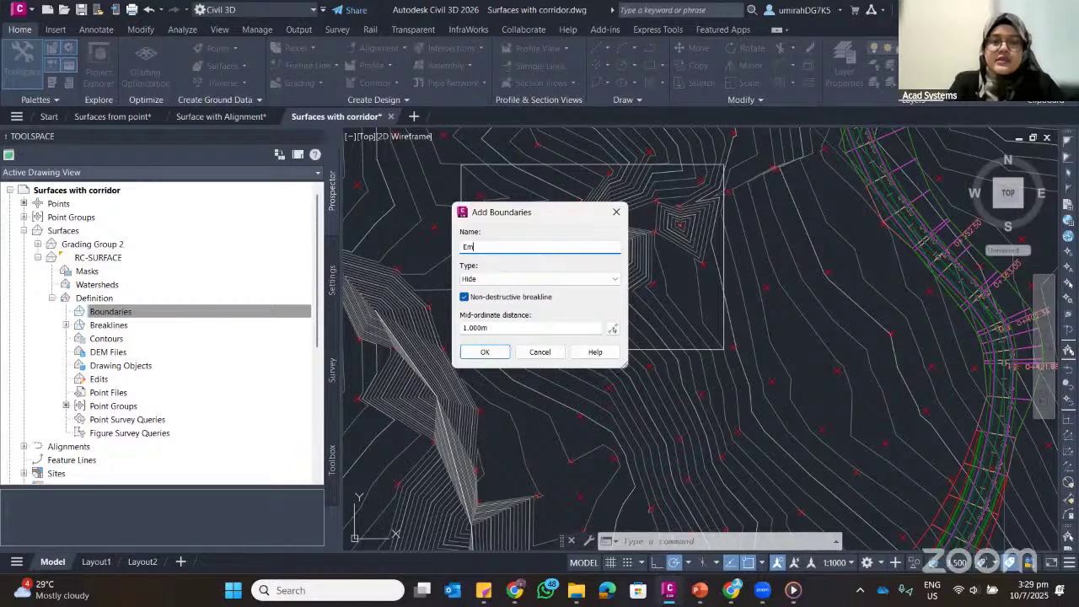
type("pty")
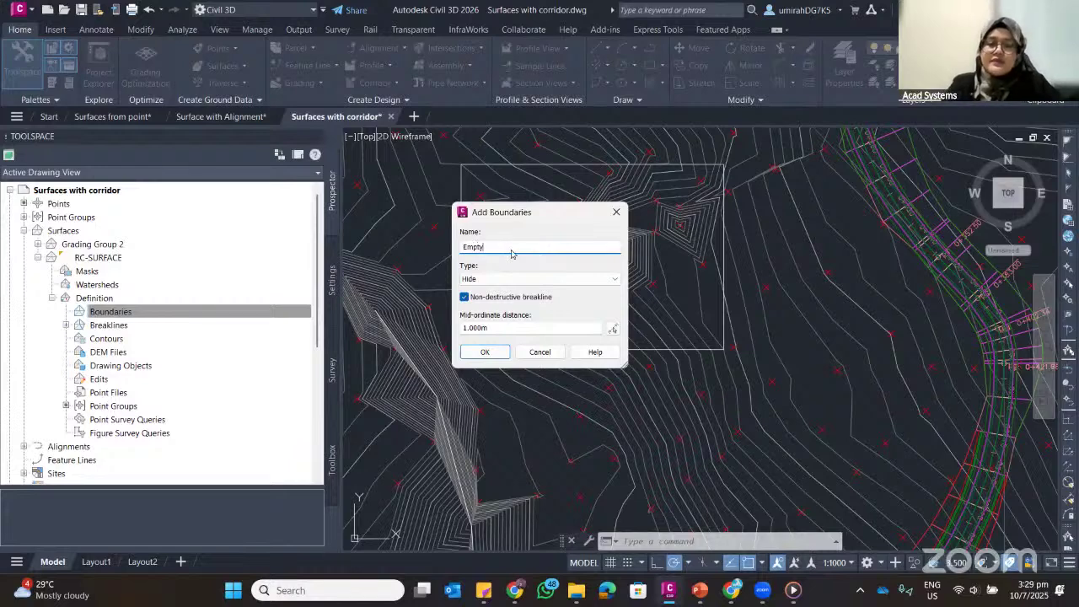
type(" space")
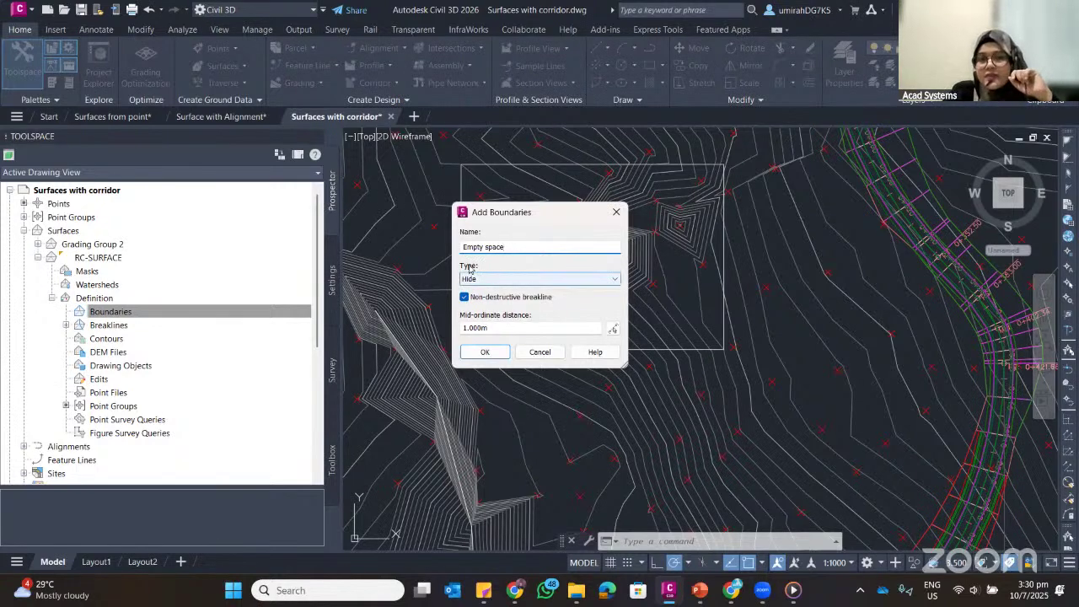
left_click(501, 279)
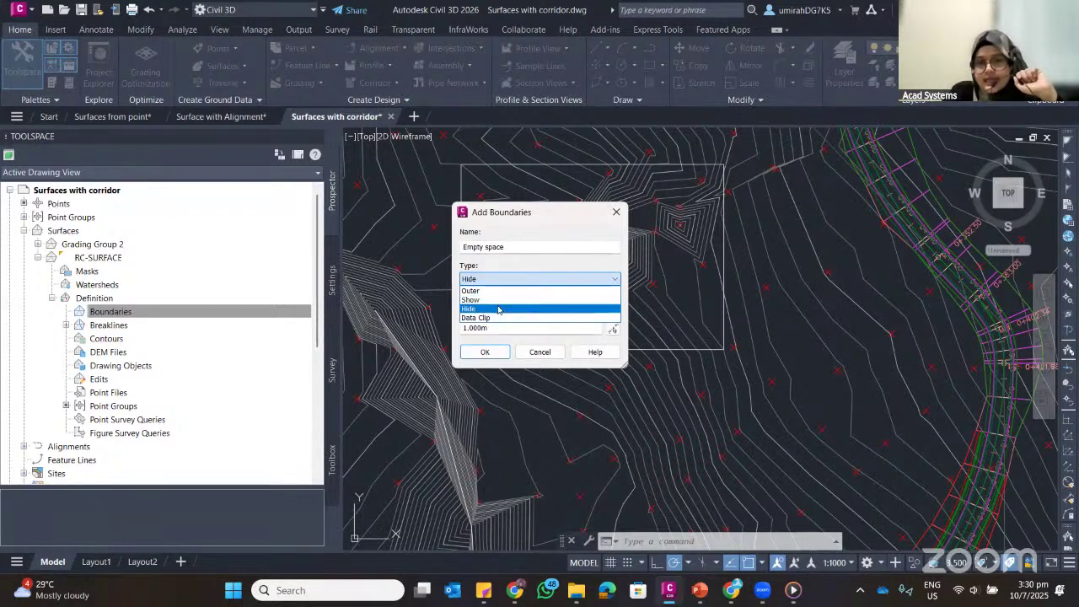
key("Up")
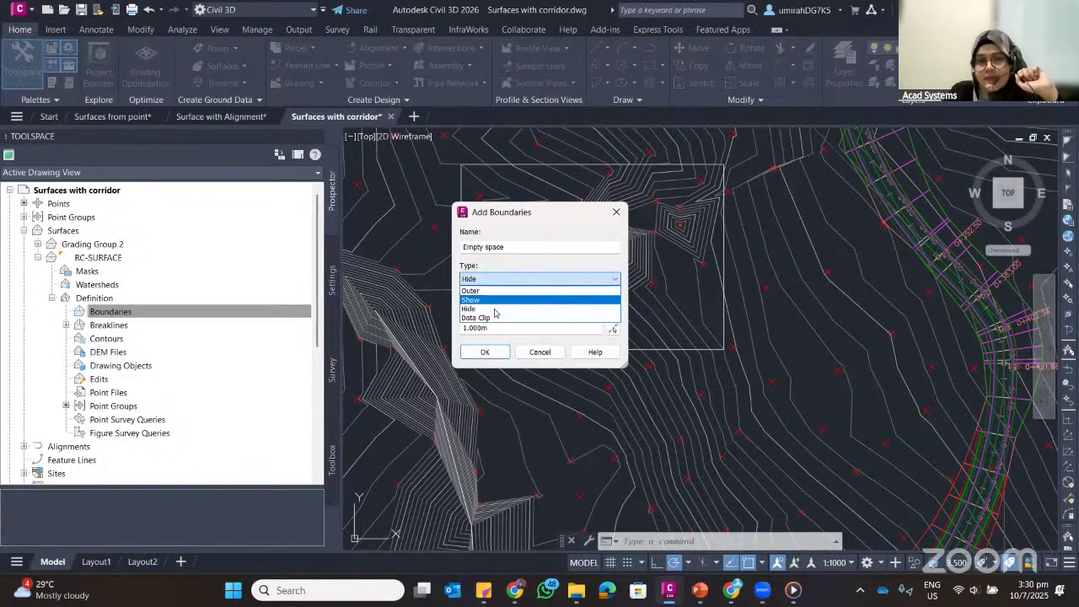
key("Down")
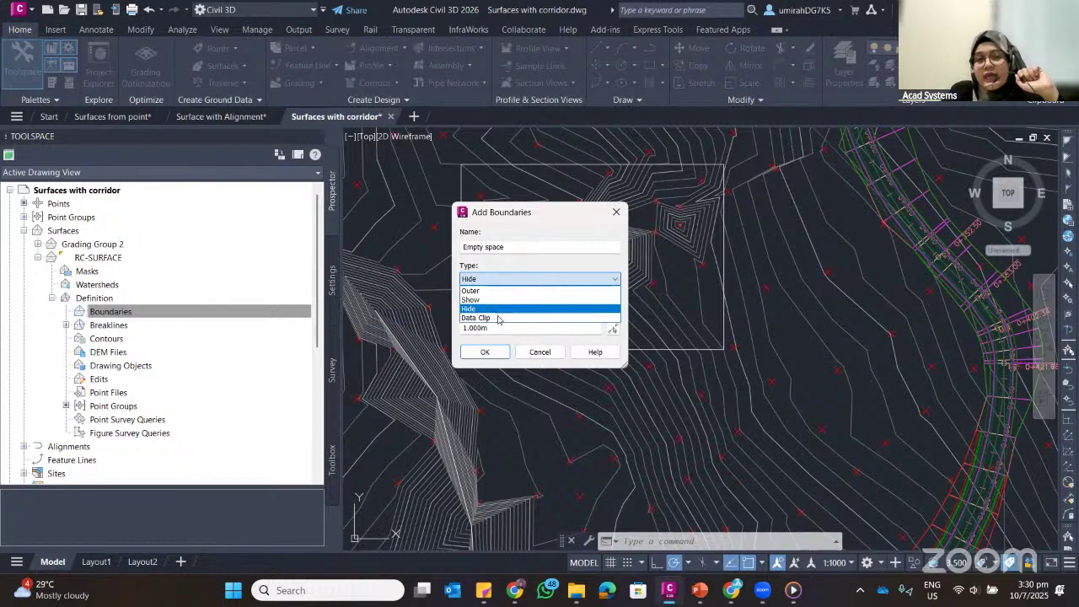
left_click(491, 354)
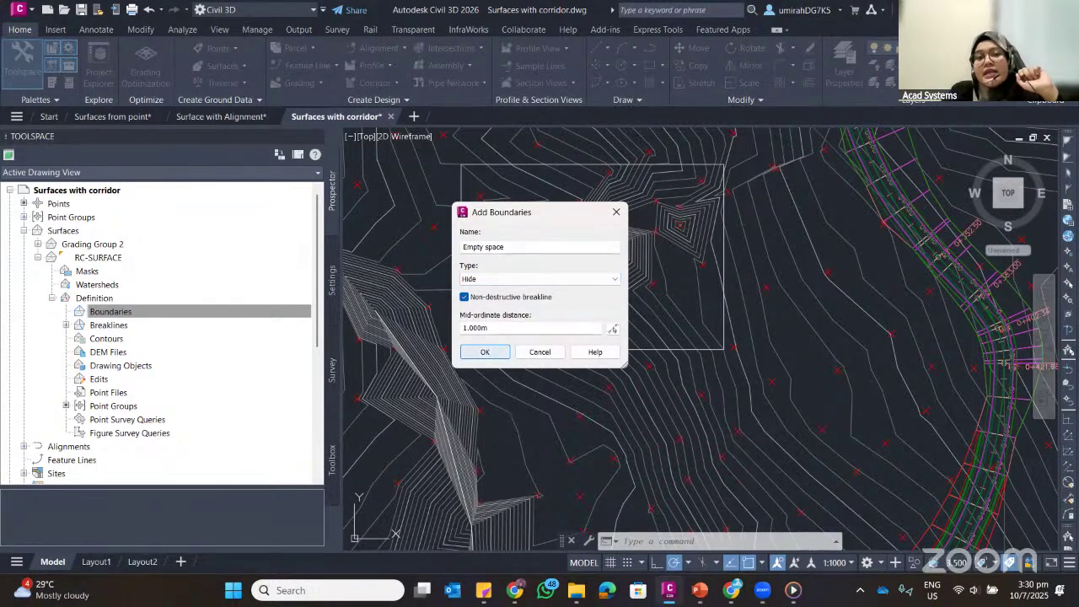
left_click(486, 353)
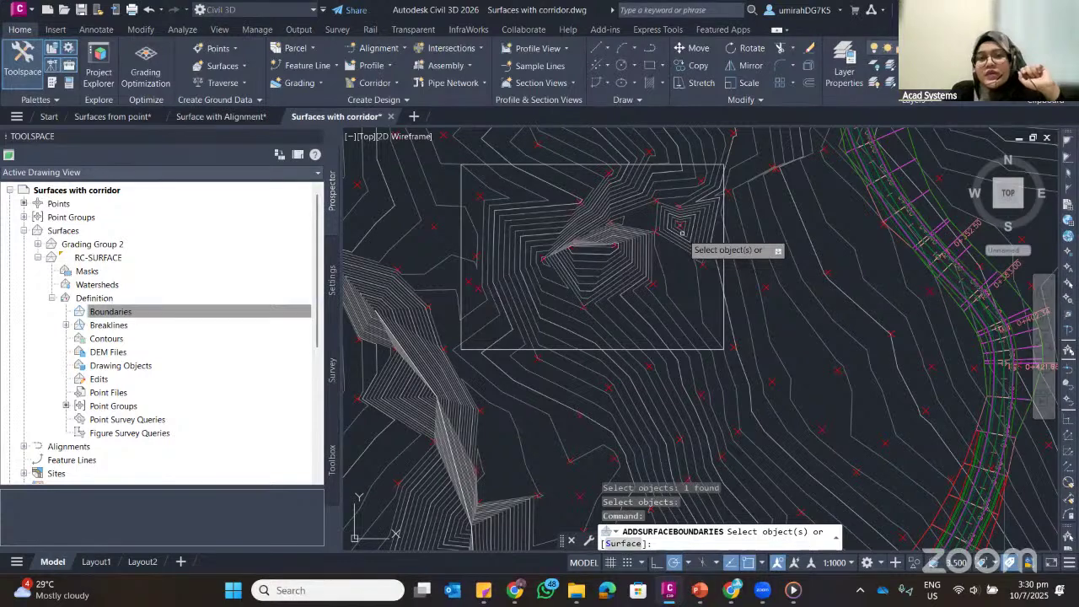
Apply the Hide boundary to the rectangle west of the corridor and check the surrounding surface
left_click(462, 199)
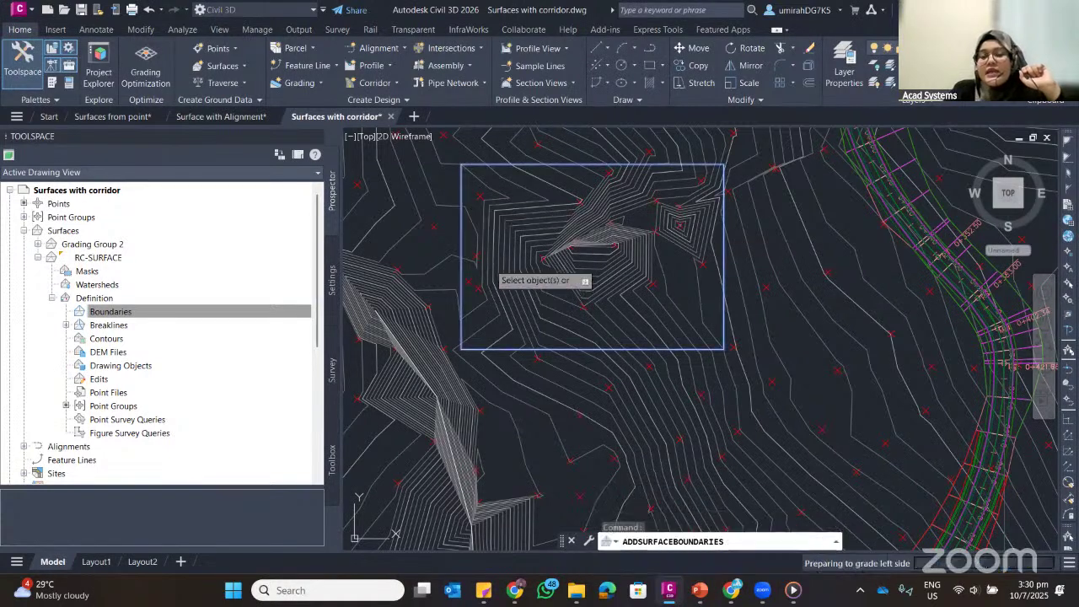
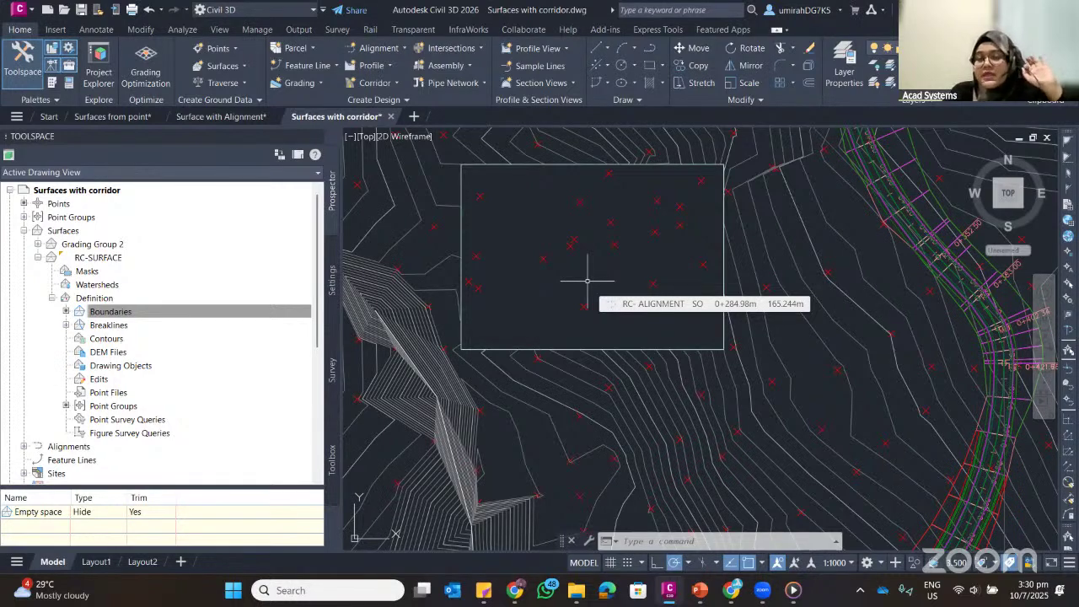
scroll(588, 281, "down", 4)
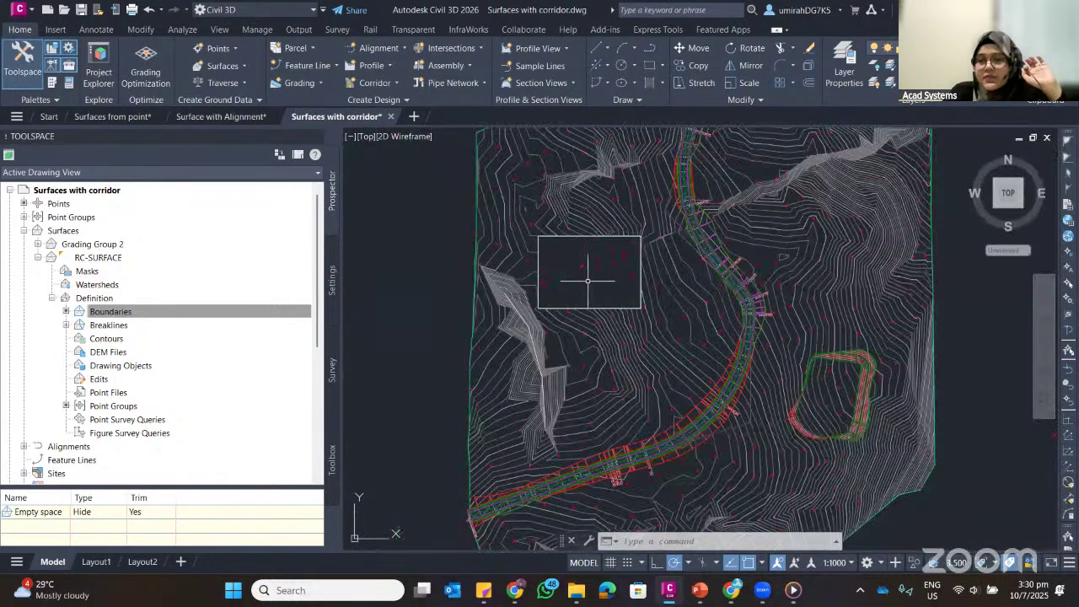
middle_click_drag(588, 281, 515, 254)
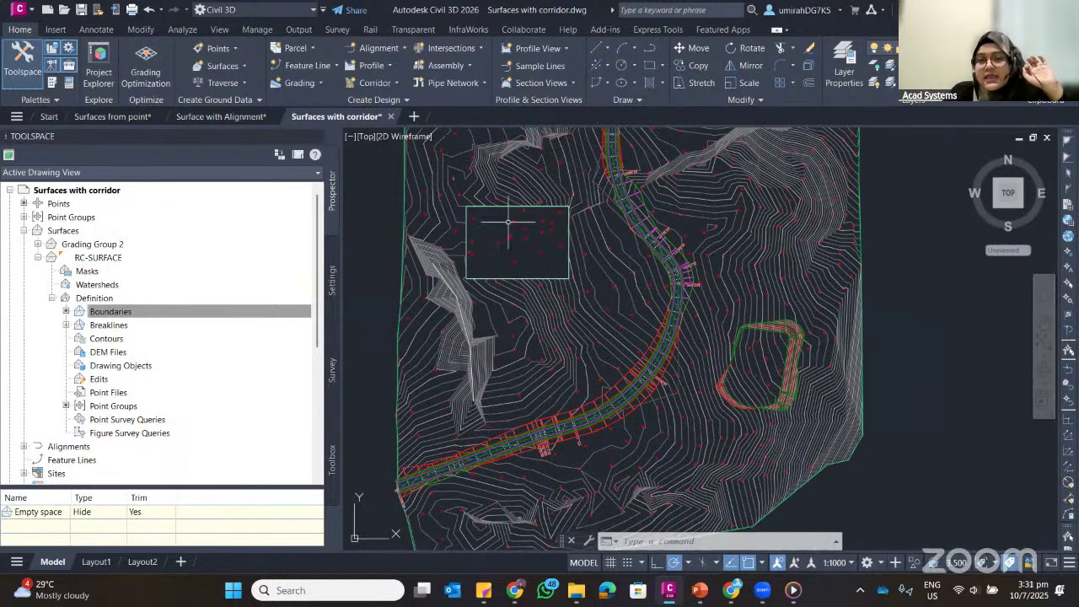
mouse_move(518, 196)
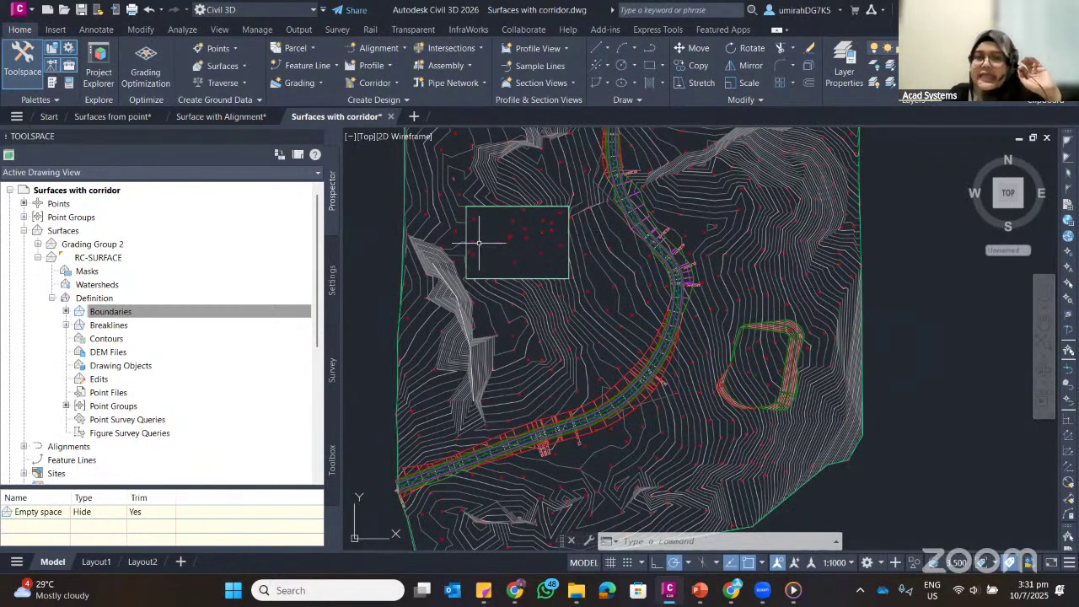
mouse_move(479, 243)
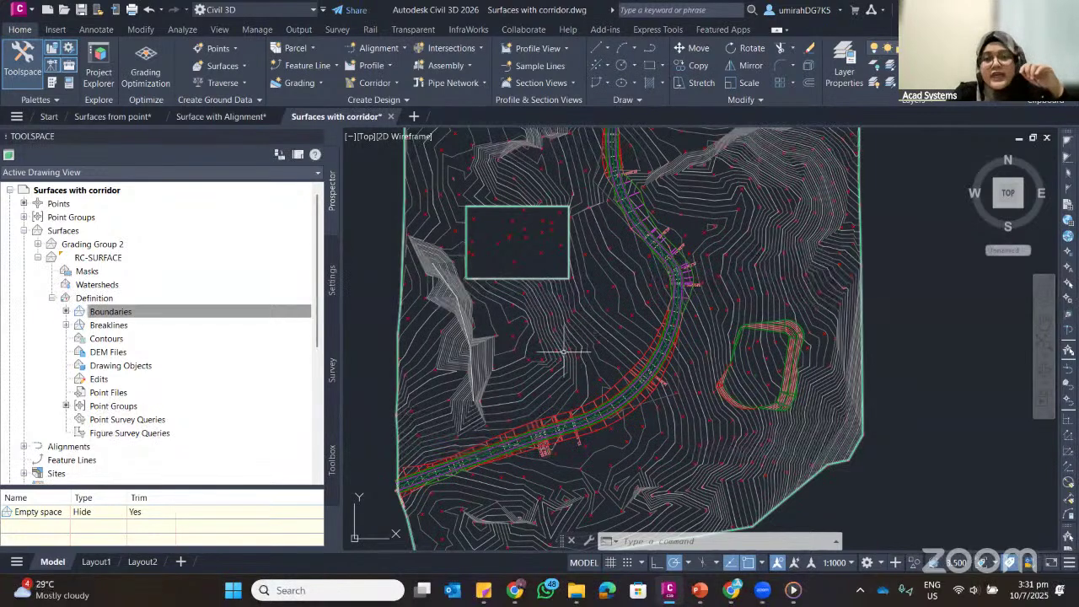
Add a one-point slope label to RC-SURFACE on the contours just south of the grading outline
left_click(570, 409)
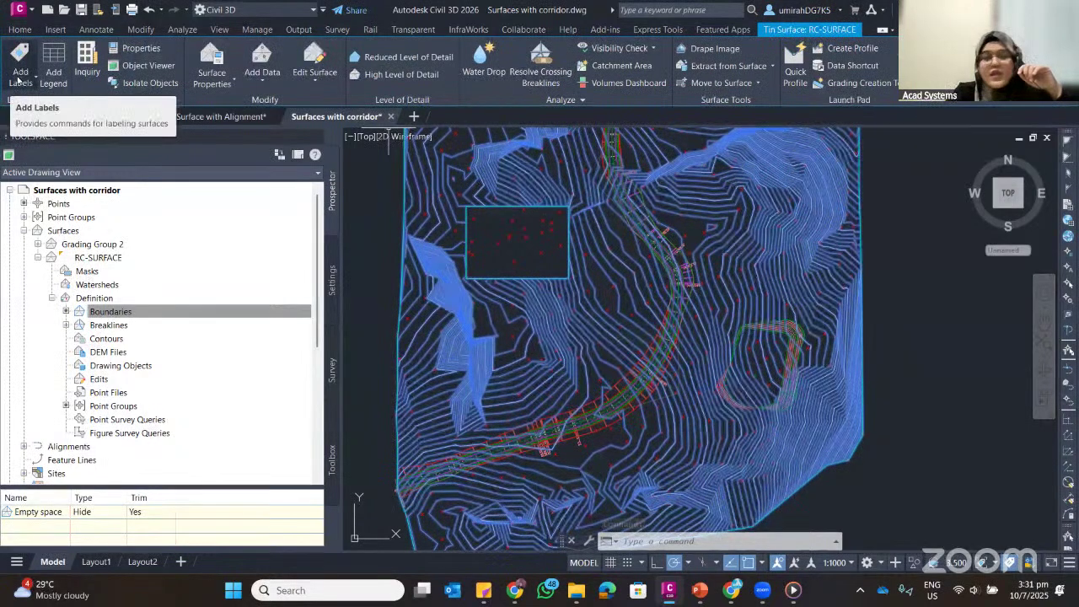
left_click(20, 78)
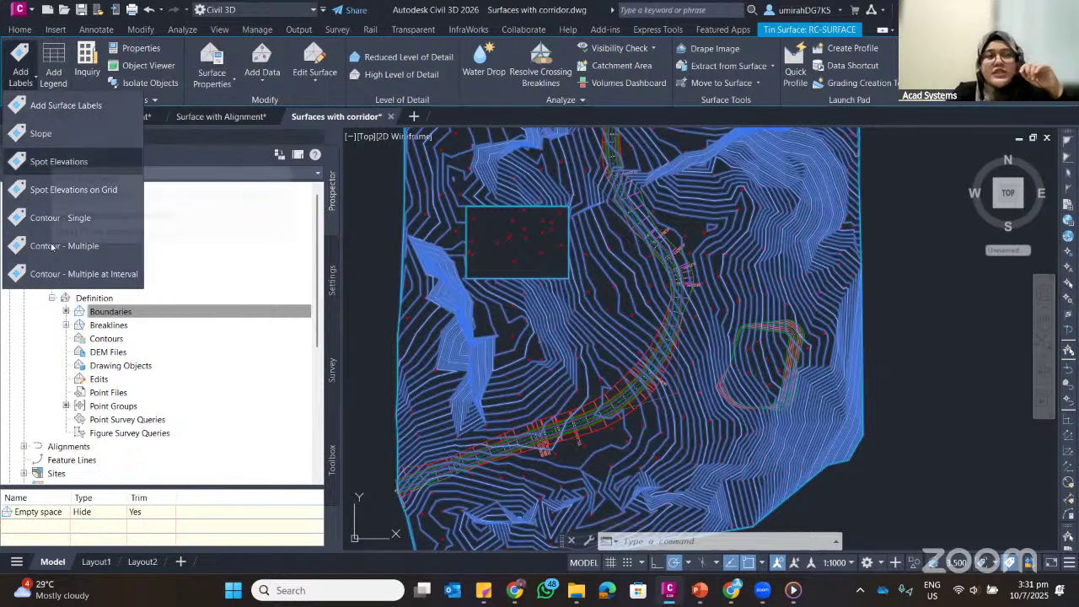
left_click(23, 86)
left_click(31, 49)
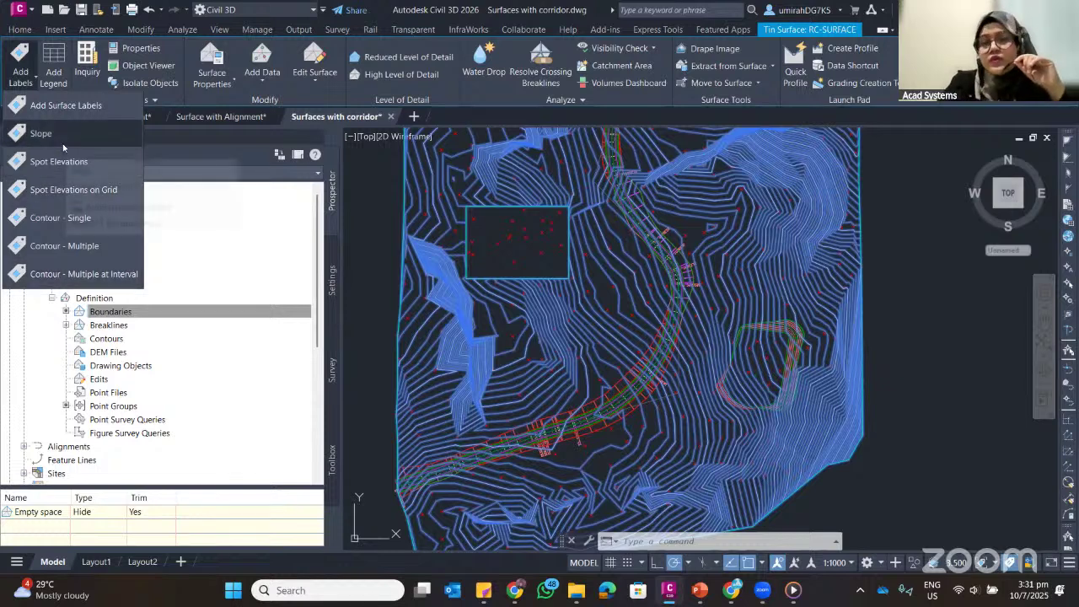
left_click(572, 301)
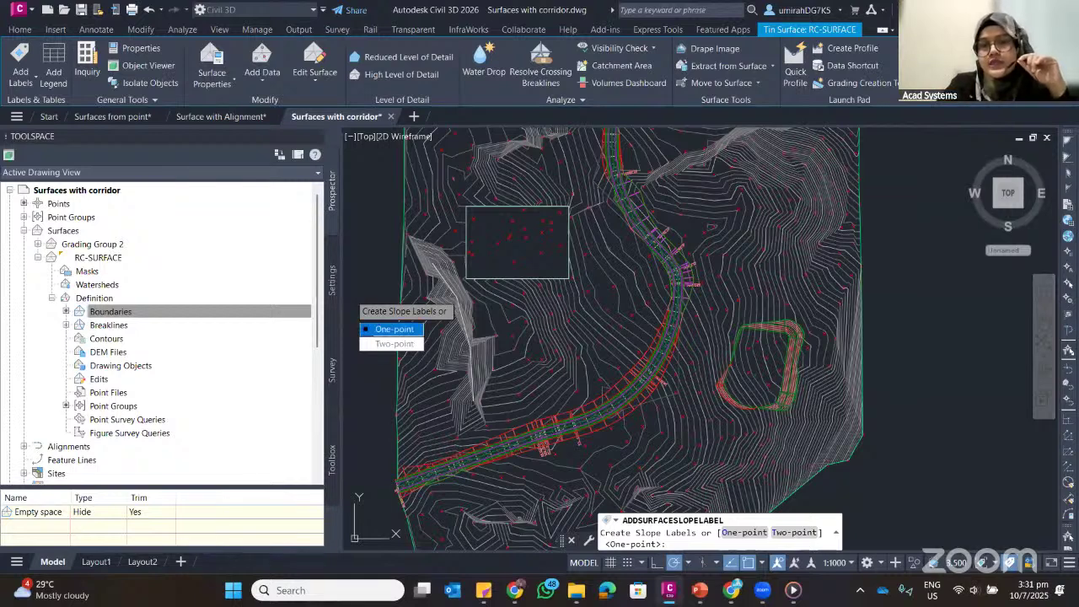
left_click(394, 329)
middle_click_drag(780, 339, 712, 257)
scroll(658, 321, "up", 3)
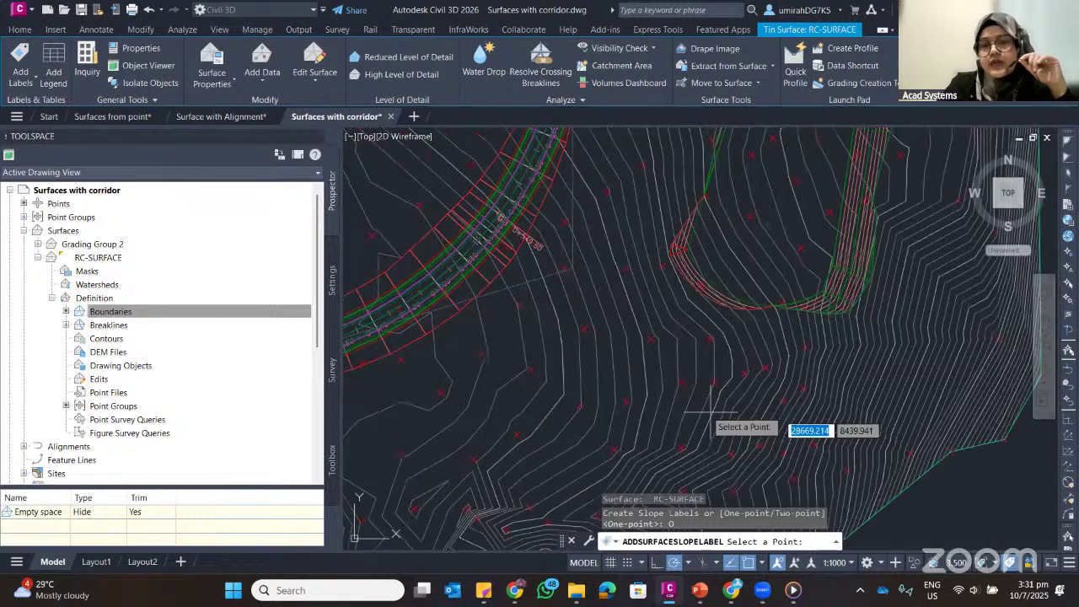
left_click(715, 399)
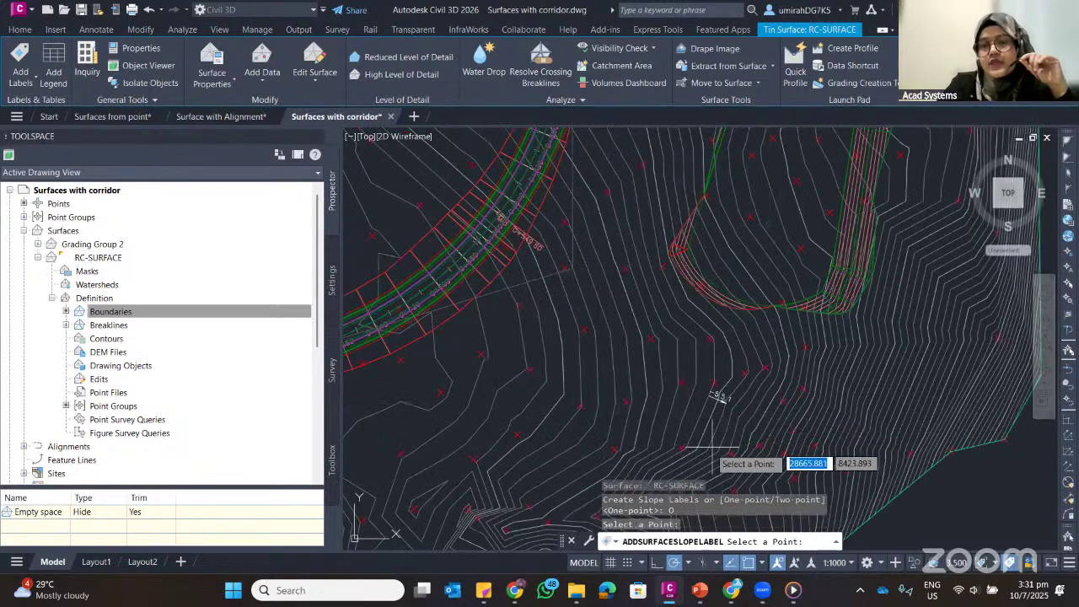
scroll(713, 447, "up", 2)
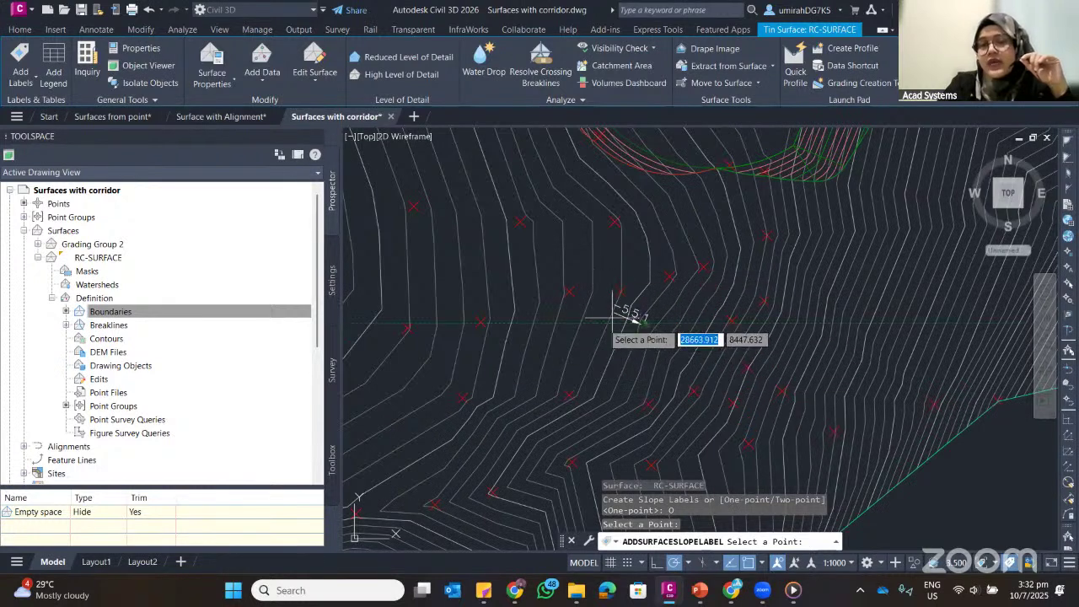
scroll(626, 319, "up", 3)
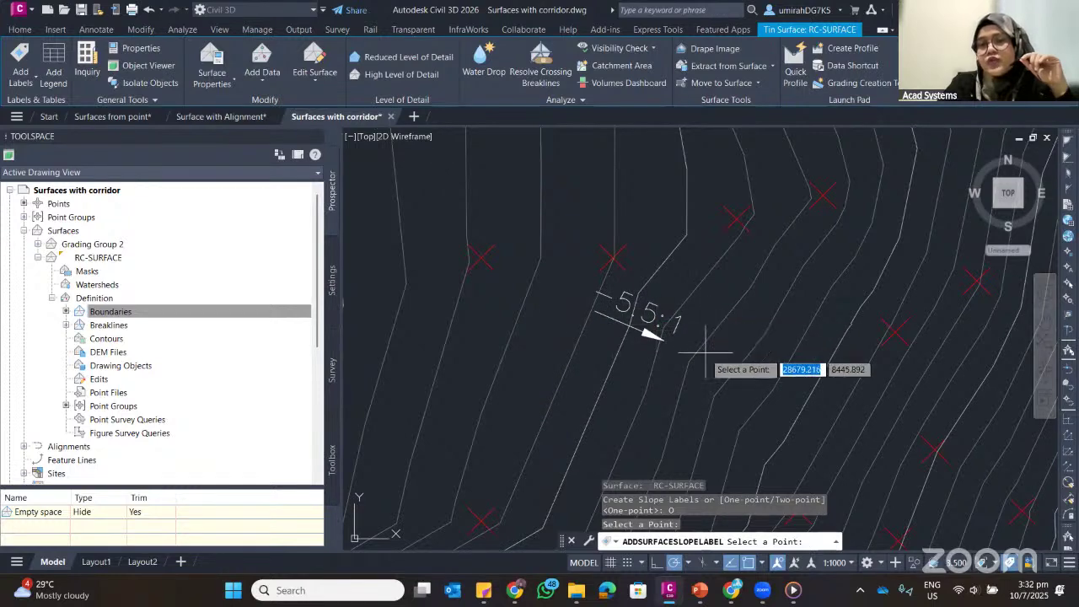
scroll(704, 353, "down", 4)
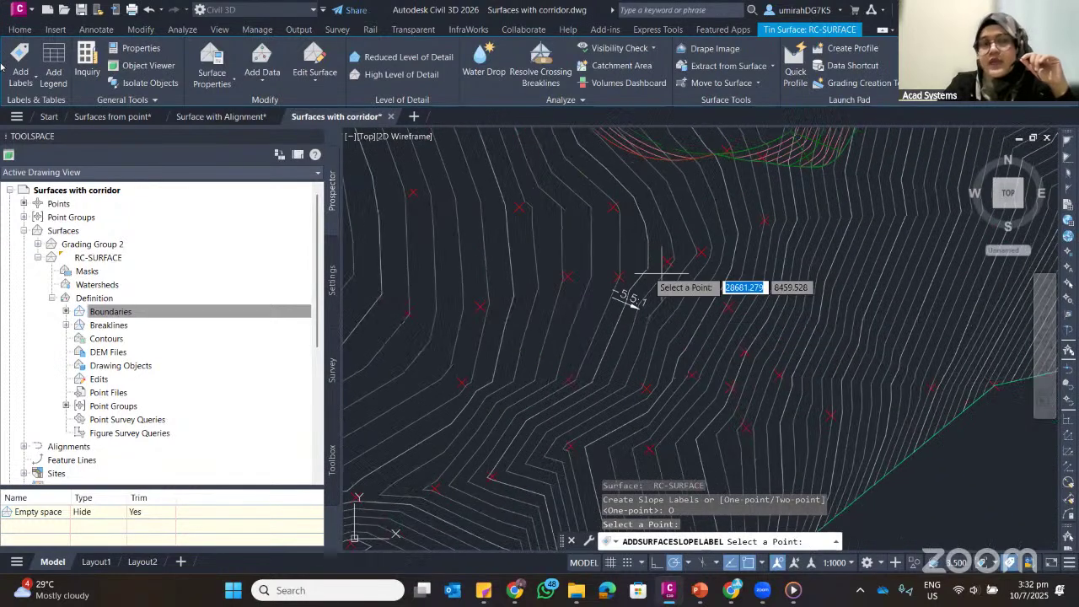
Add a two-point slope label to RC-SURFACE, running northwest across the contours just southwest of the one-point slope label
left_click(18, 133)
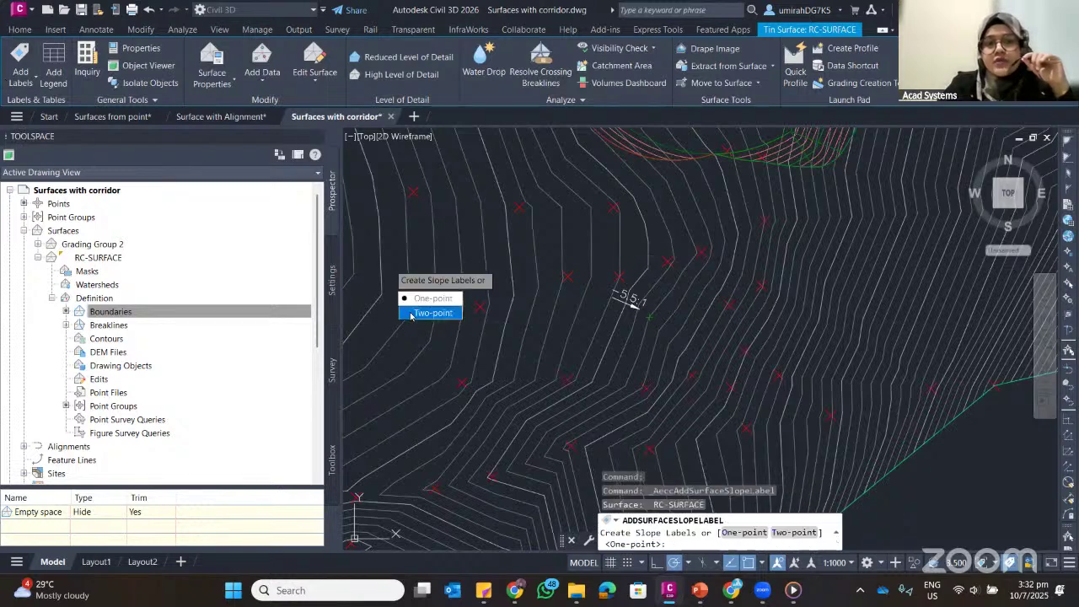
left_click(409, 312)
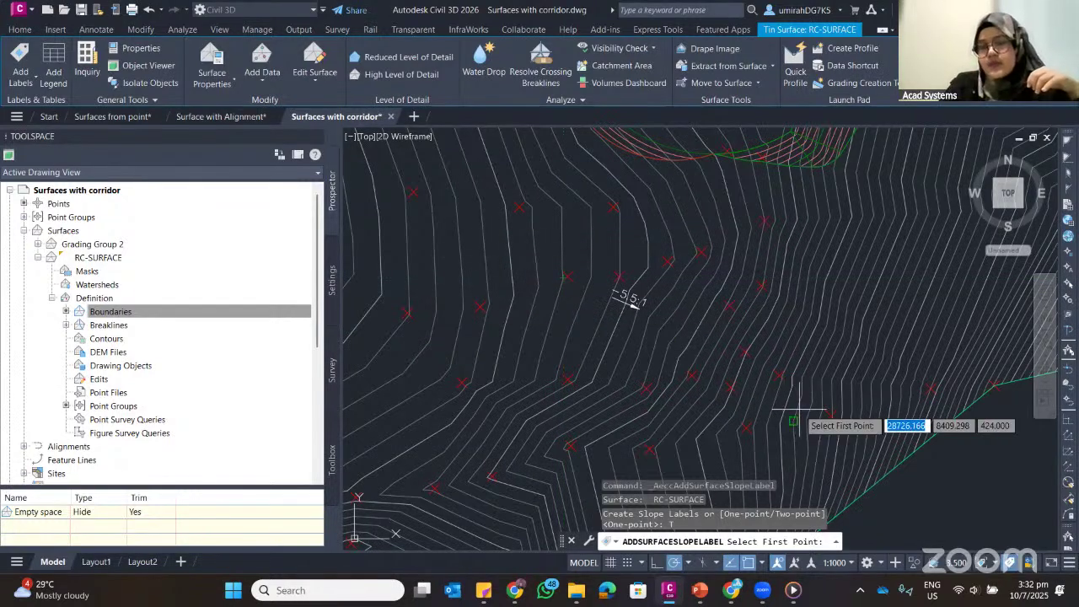
left_click(644, 382)
left_click(494, 324)
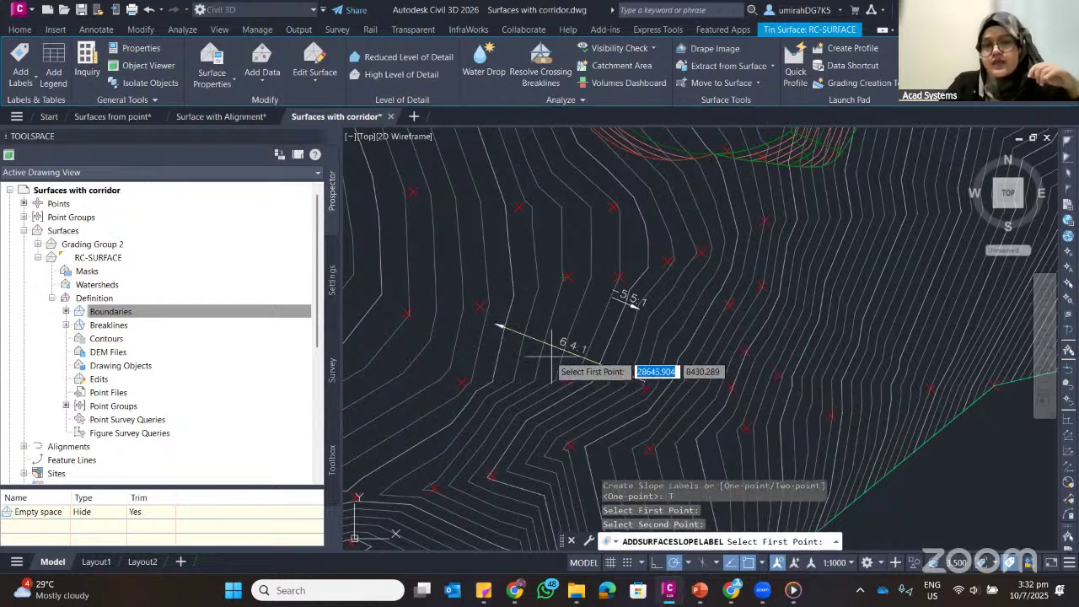
scroll(511, 329, "up", 2)
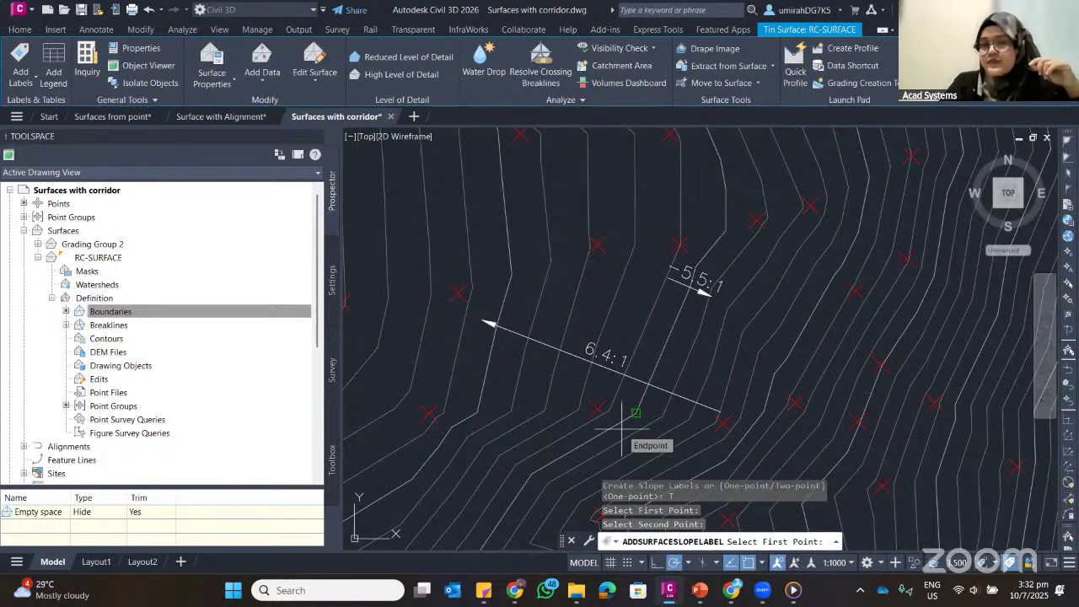
Add a spot elevation label to RC-SURFACE at the tightly bunched contour bends southwest of the two-point slope label
left_click(14, 79)
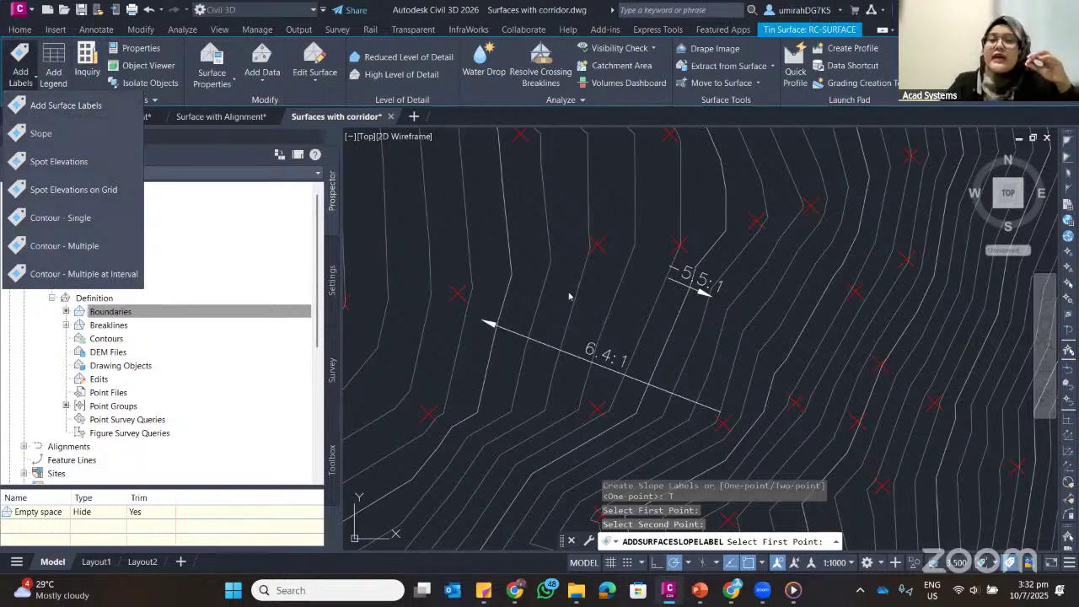
scroll(563, 278, "down", 2)
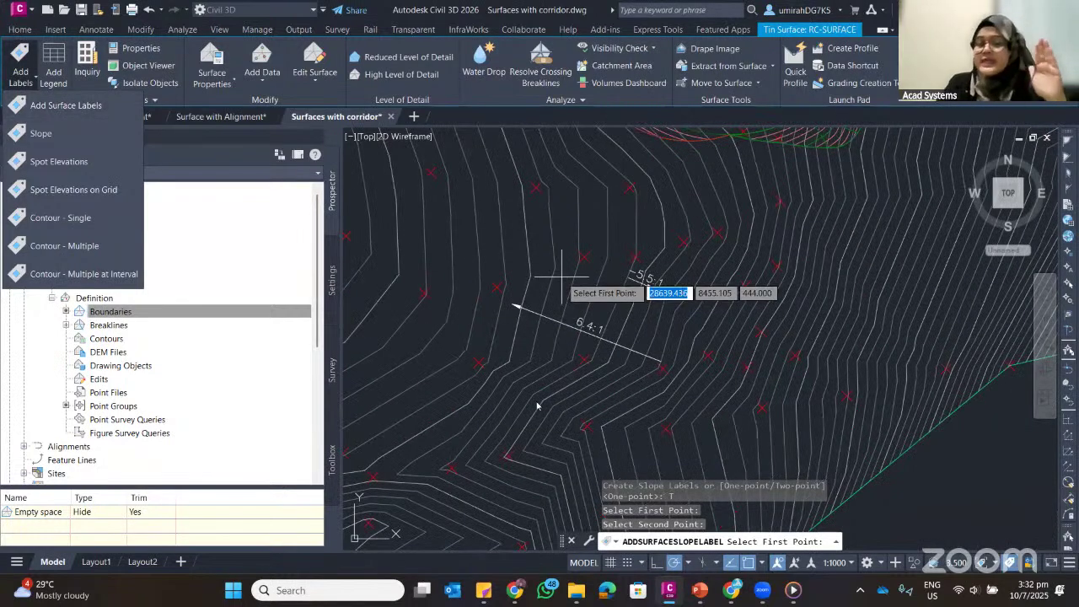
left_click(59, 161)
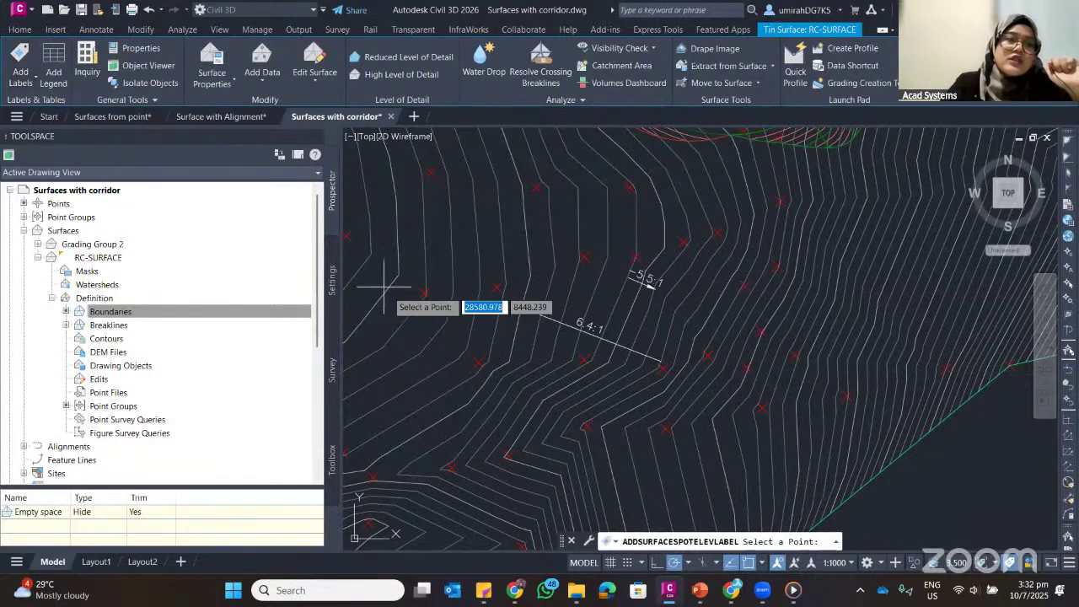
middle_click_drag(475, 233, 668, 51)
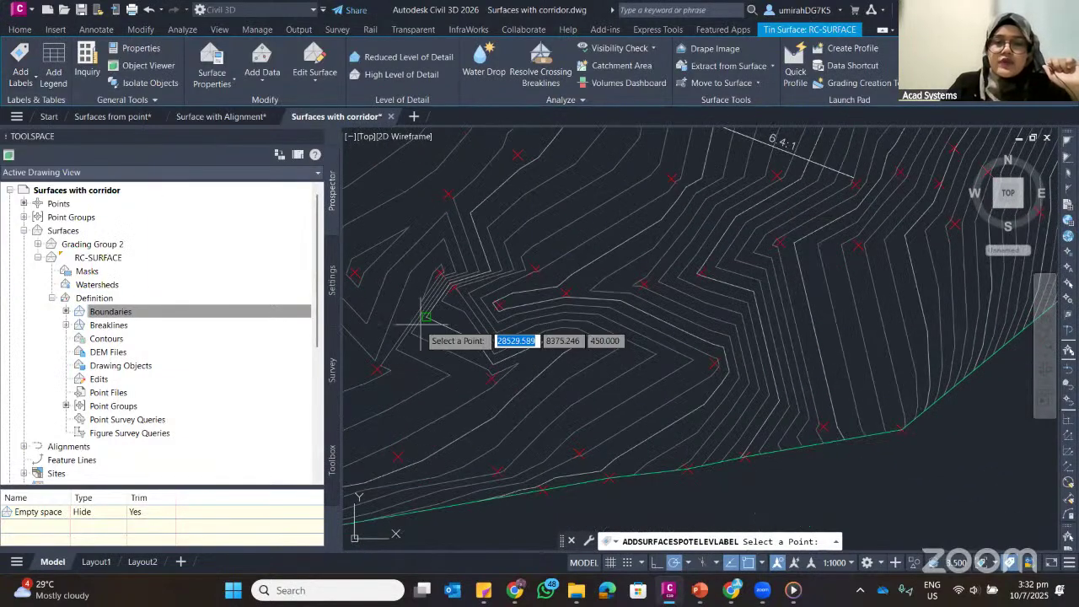
scroll(426, 316, "up", 1)
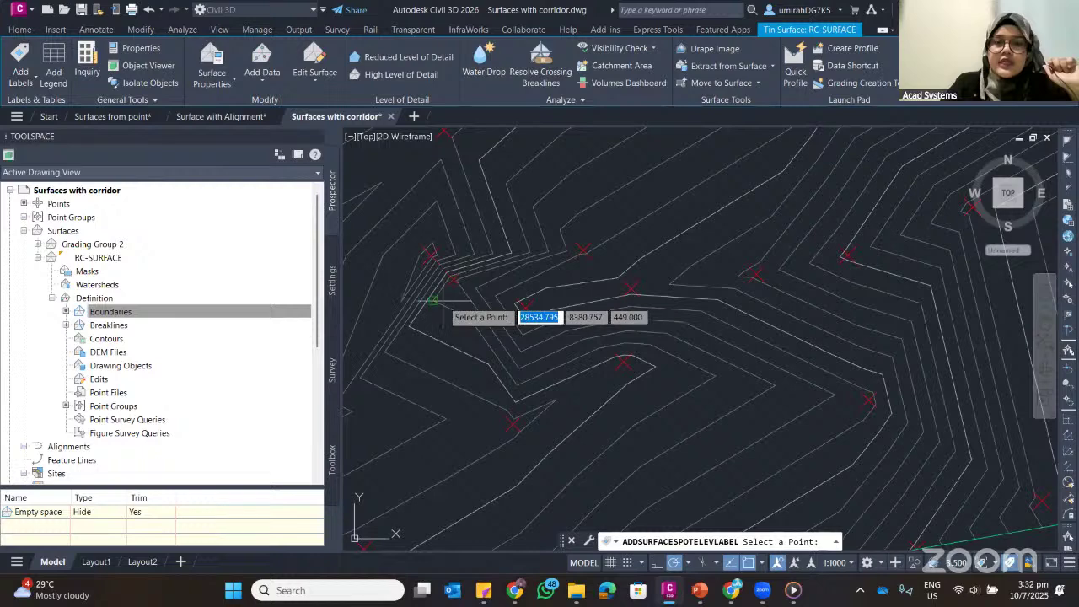
left_click(443, 300)
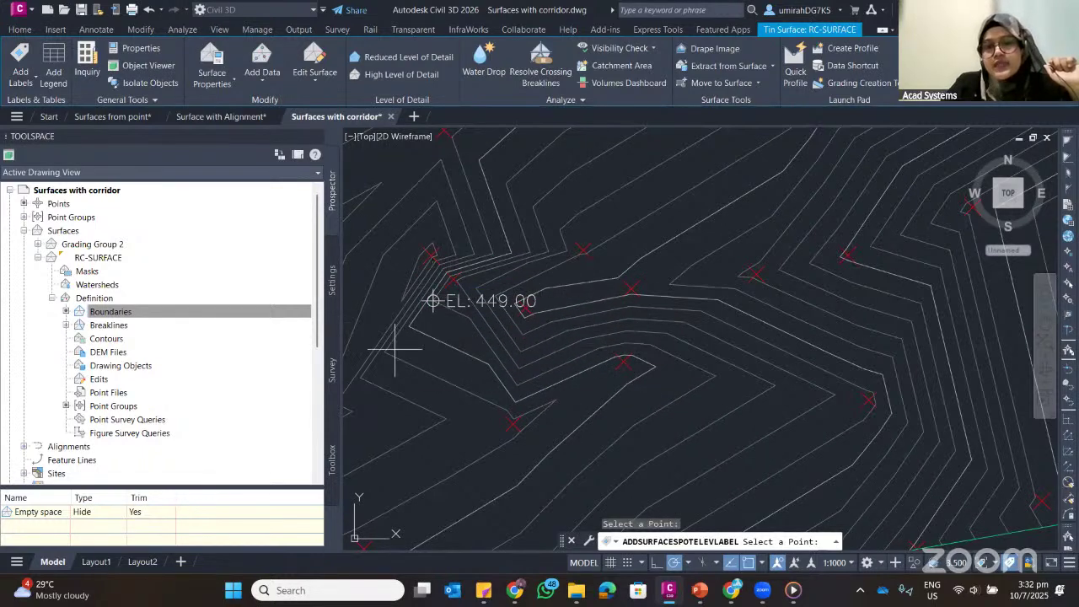
scroll(472, 320, "up", 1)
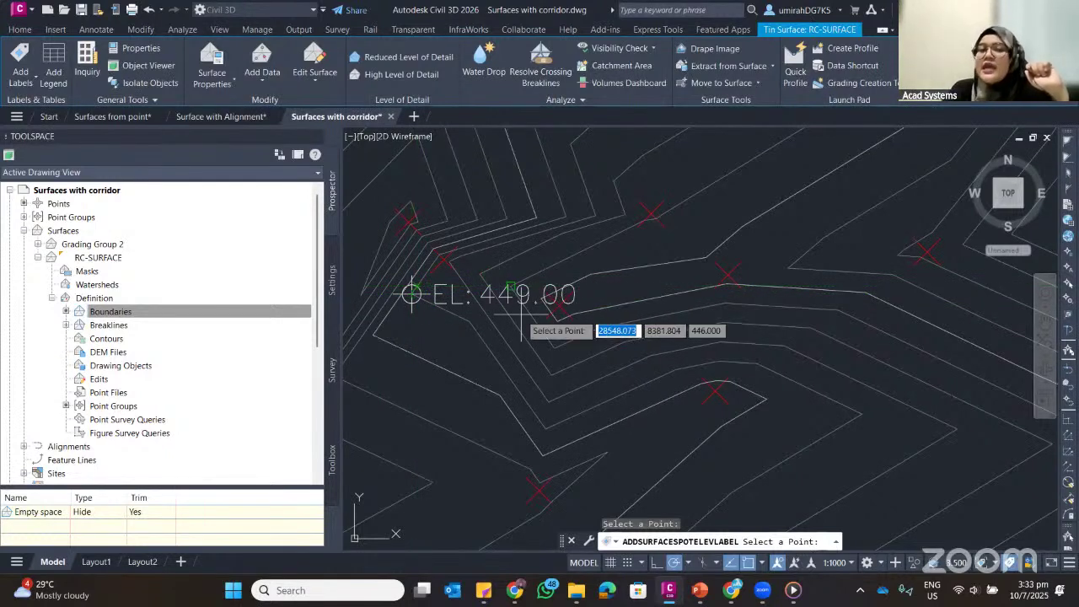
Place five more spot elevation labels on the contours north, east and west of the first spot elevation label
scroll(518, 302, "down", 2)
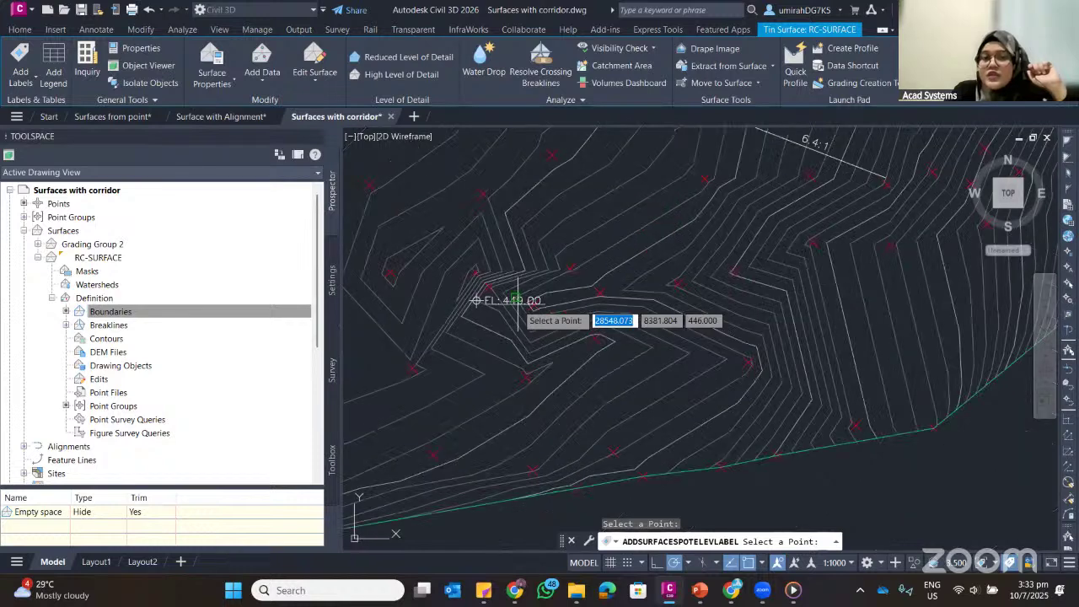
left_click(521, 227)
left_click(701, 192)
left_click(643, 306)
left_click(400, 367)
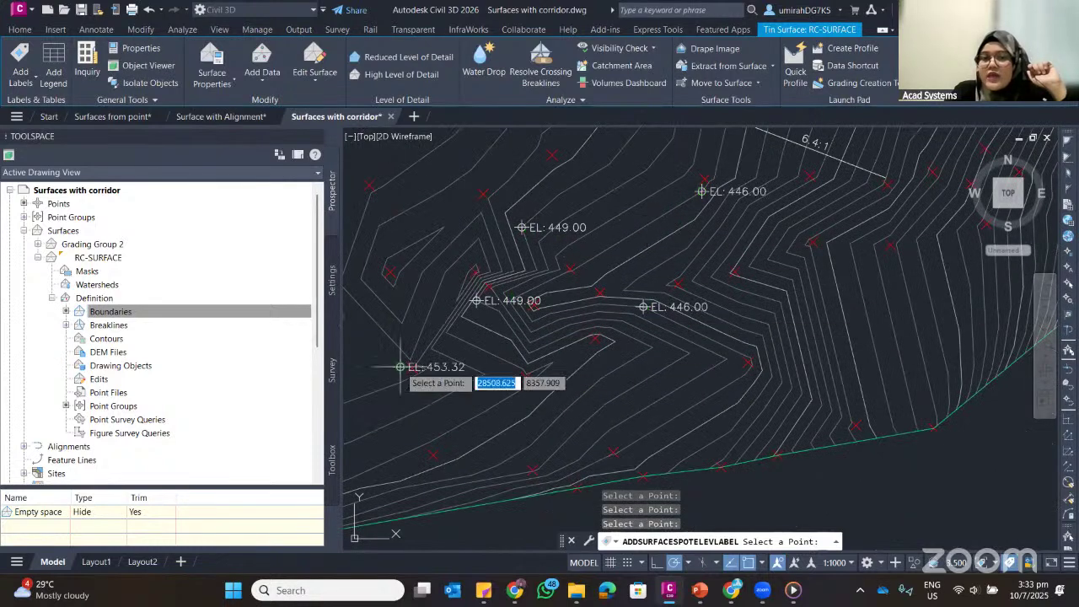
left_click(399, 271)
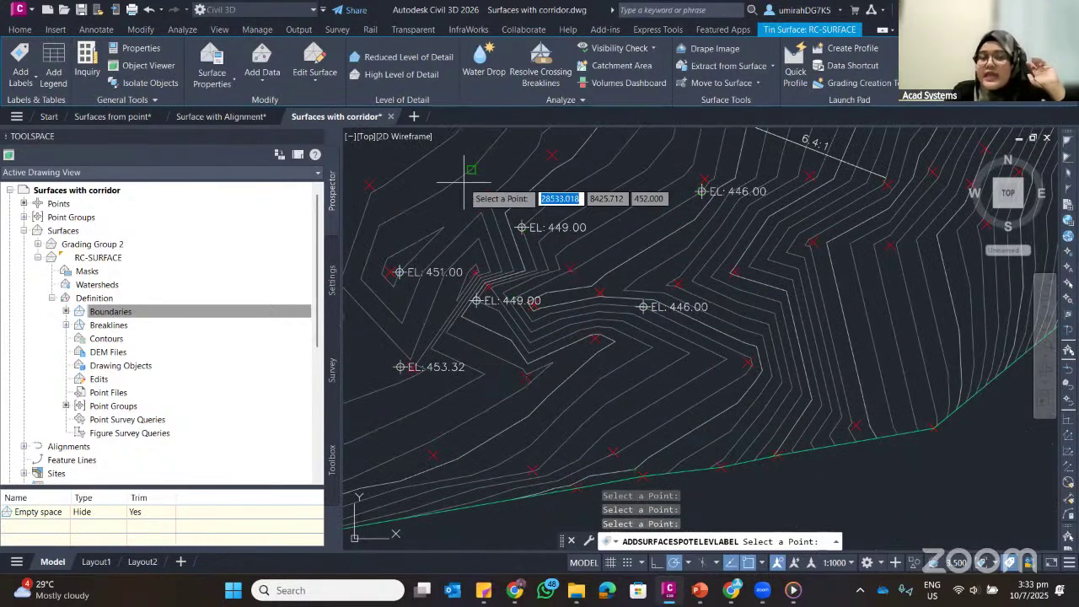
Label multiple RC-SURFACE contours along a line running southeast from just beyond the grading outline's southeast corner
left_click(20, 78)
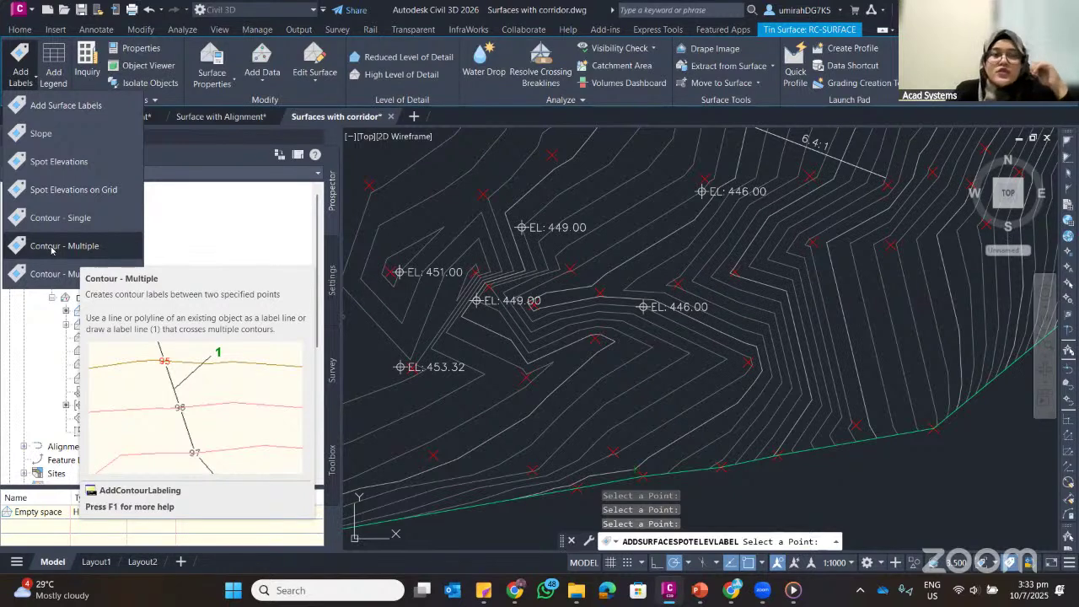
left_click(51, 246)
mouse_move(666, 287)
middle_mouse_down()
mouse_move(445, 332)
mouse_move(579, 373)
mouse_move(542, 385)
mouse_move(578, 270)
mouse_move(479, 487)
middle_mouse_up()
middle_click_drag(585, 296, 476, 361)
middle_click_drag(649, 301, 636, 282)
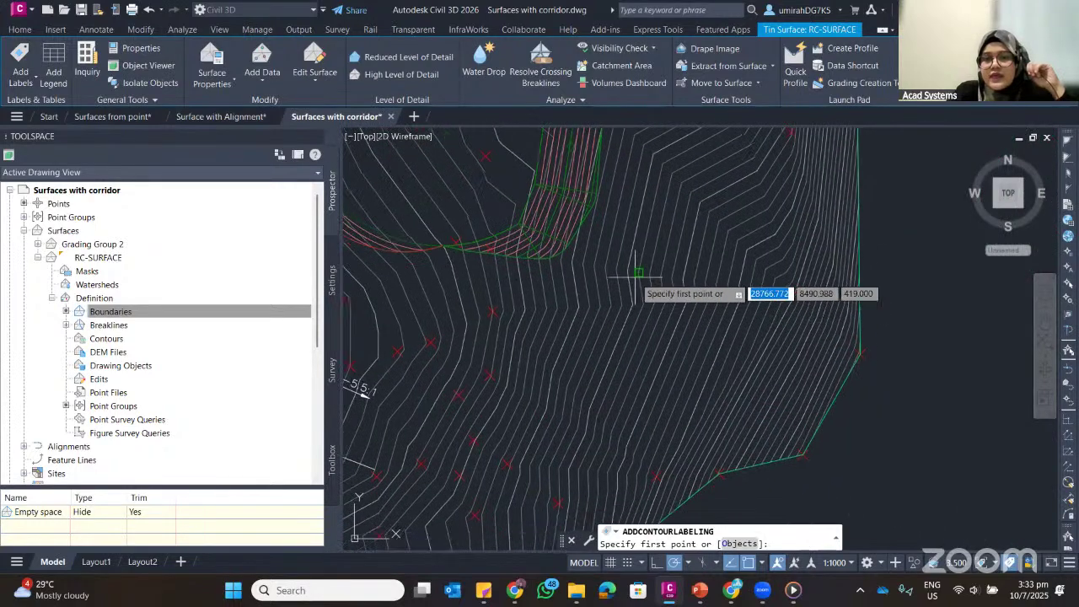
left_click(617, 263)
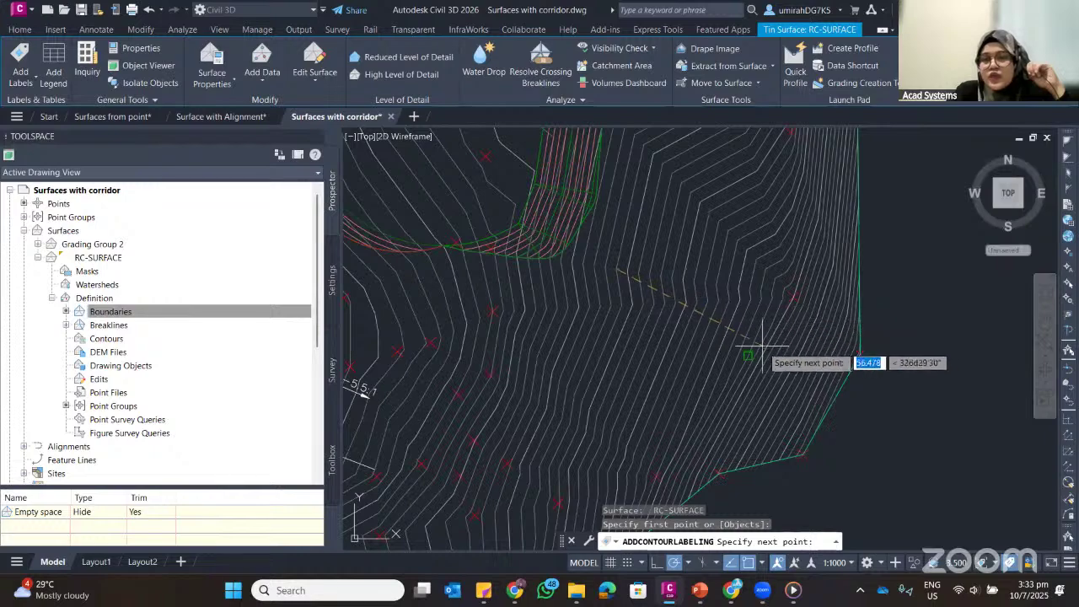
scroll(641, 371, "up", 1)
middle_click_drag(631, 374, 573, 368)
scroll(604, 353, "up", 1)
scroll(604, 353, "up", 2)
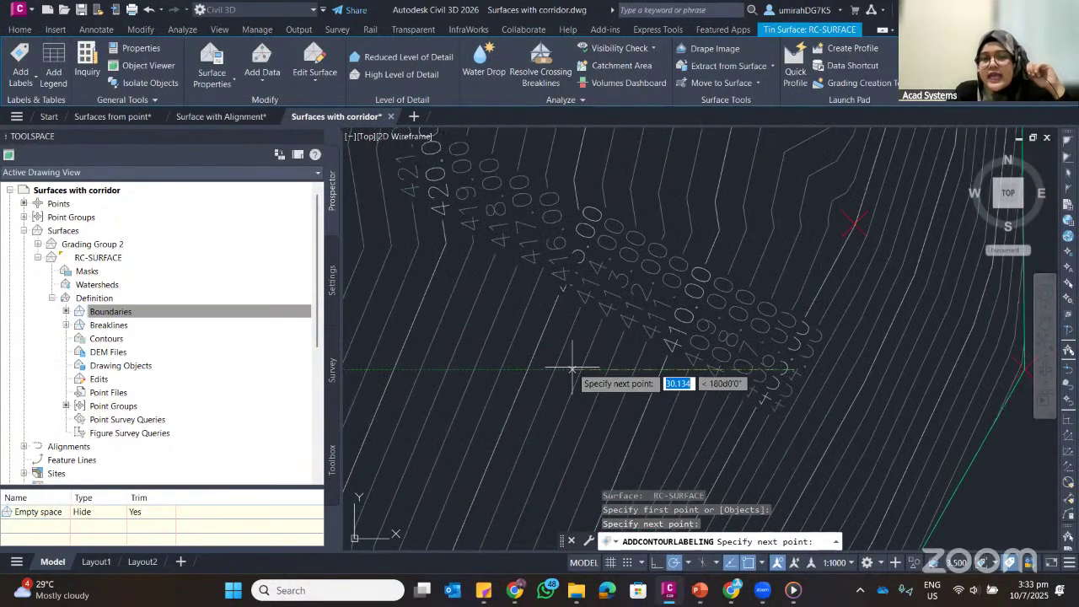
Examine the row of contour labels and the contours around the spot elevation labels, and end the contour labeling
scroll(565, 291, "down", 5)
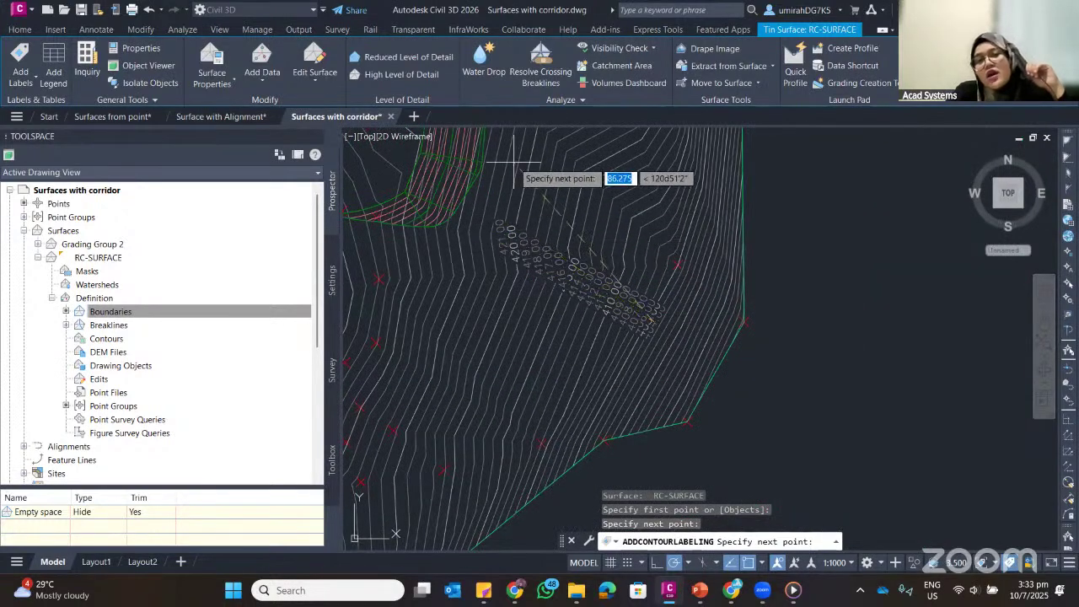
scroll(662, 310, "up", 3)
middle_click_drag(662, 310, 753, 333)
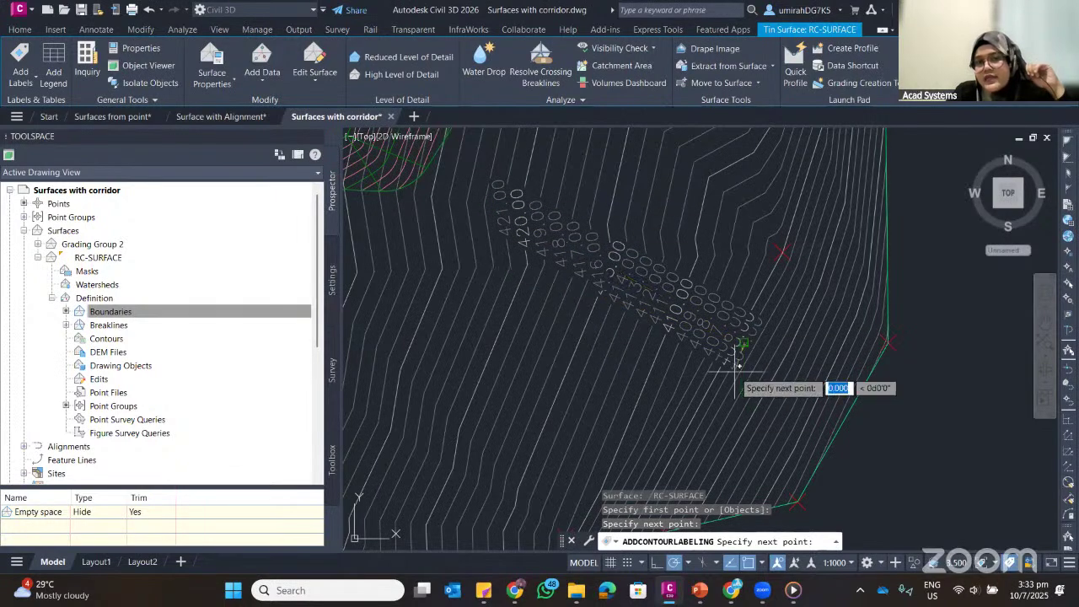
scroll(366, 284, "down", 4)
middle_click_drag(366, 284, 911, 194)
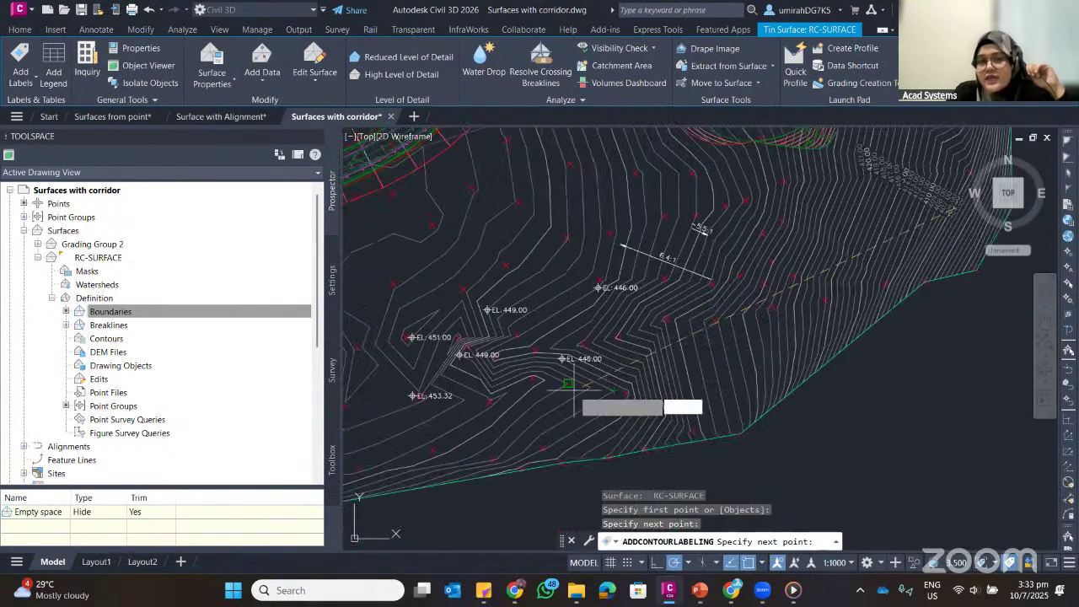
scroll(574, 371, "up", 4)
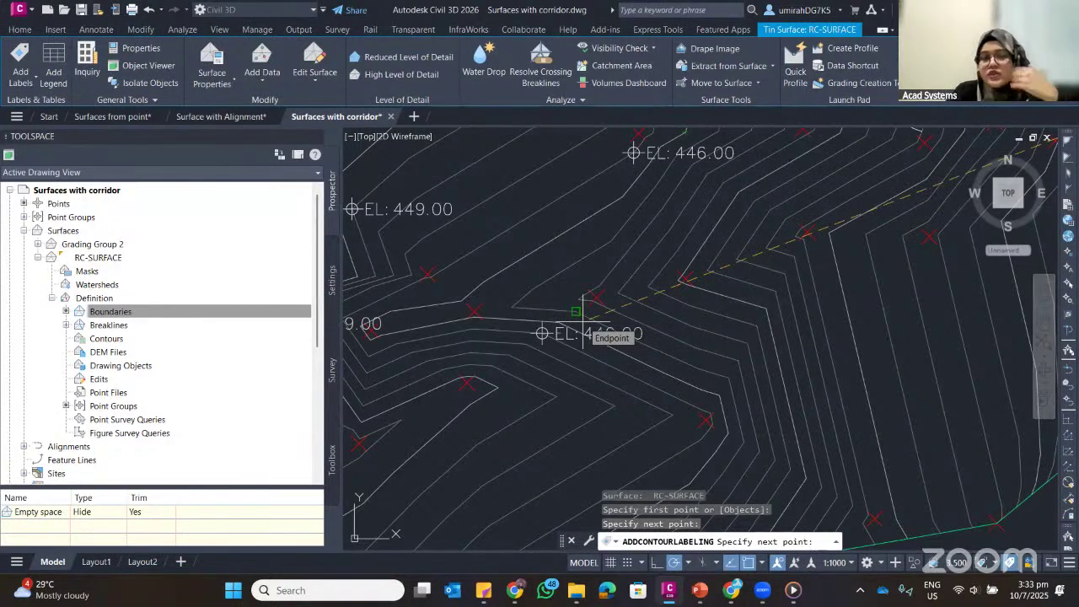
scroll(582, 333, "down", 5)
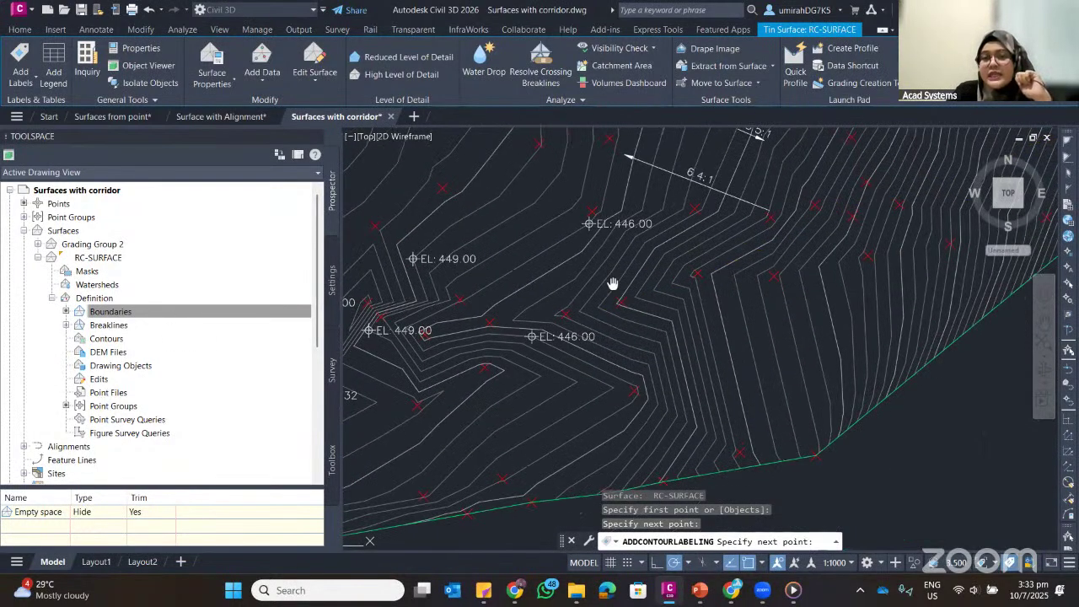
middle_click_drag(615, 284, 664, 428)
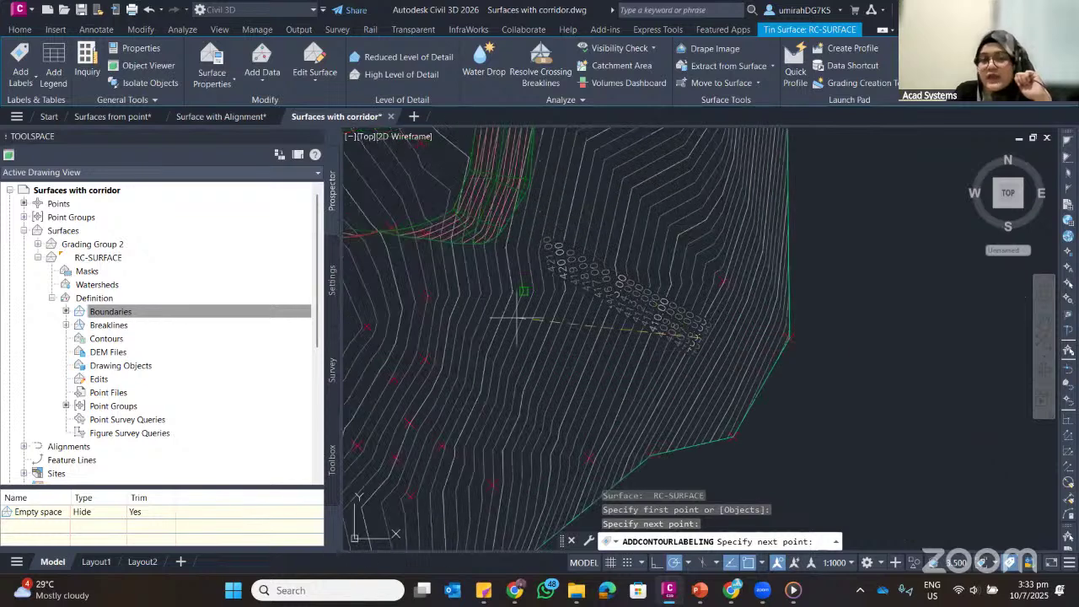
scroll(592, 281, "up", 2)
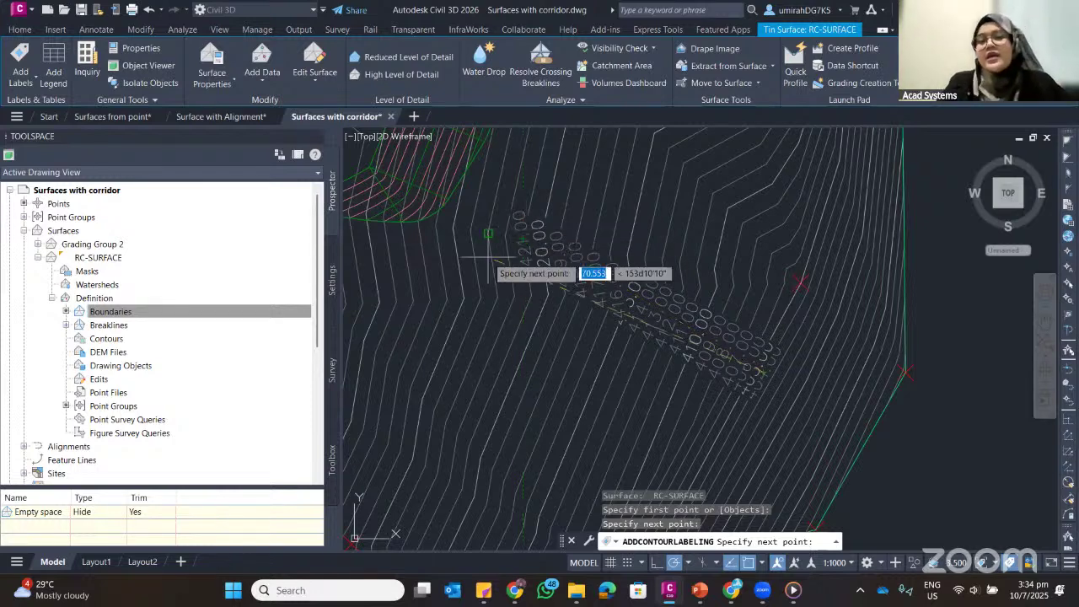
key("Escape")
mouse_move(549, 364)
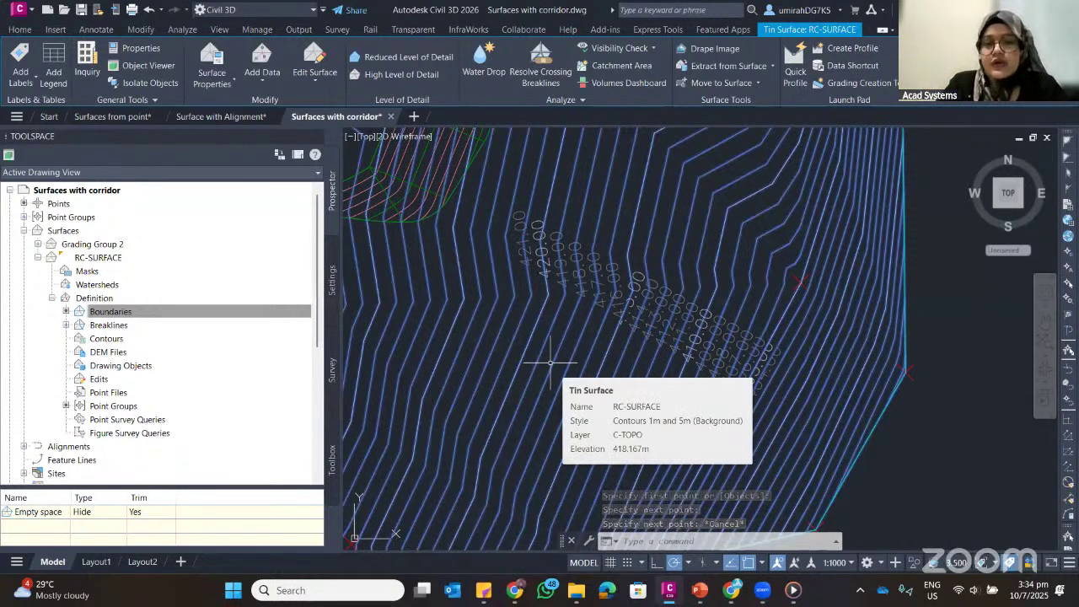
mouse_move(699, 590)
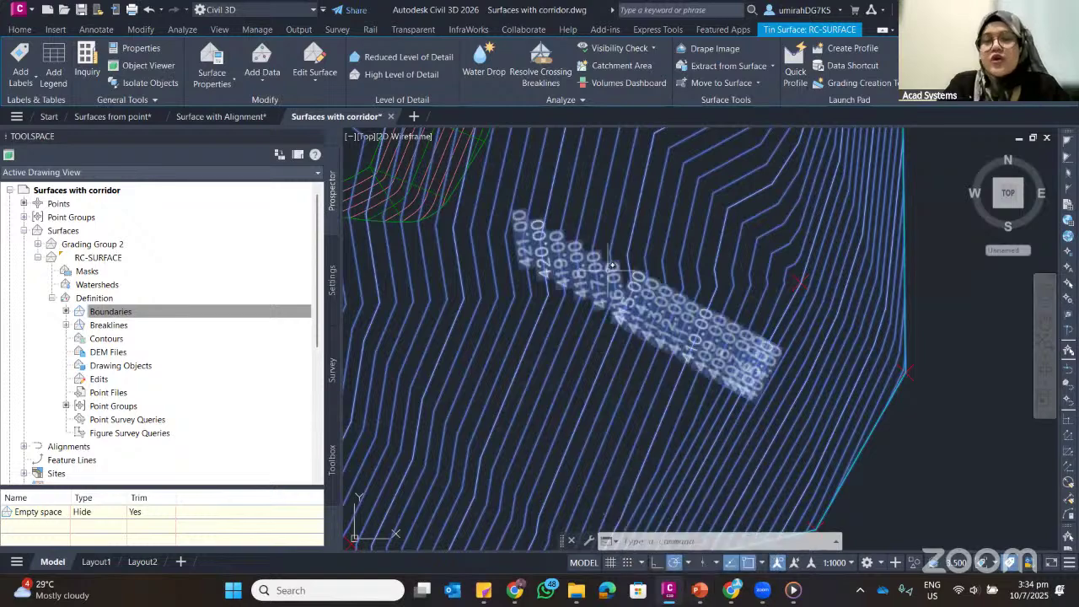
Clear the RC-SURFACE selection and open the RC 01 drawing
scroll(522, 287, "down", 3)
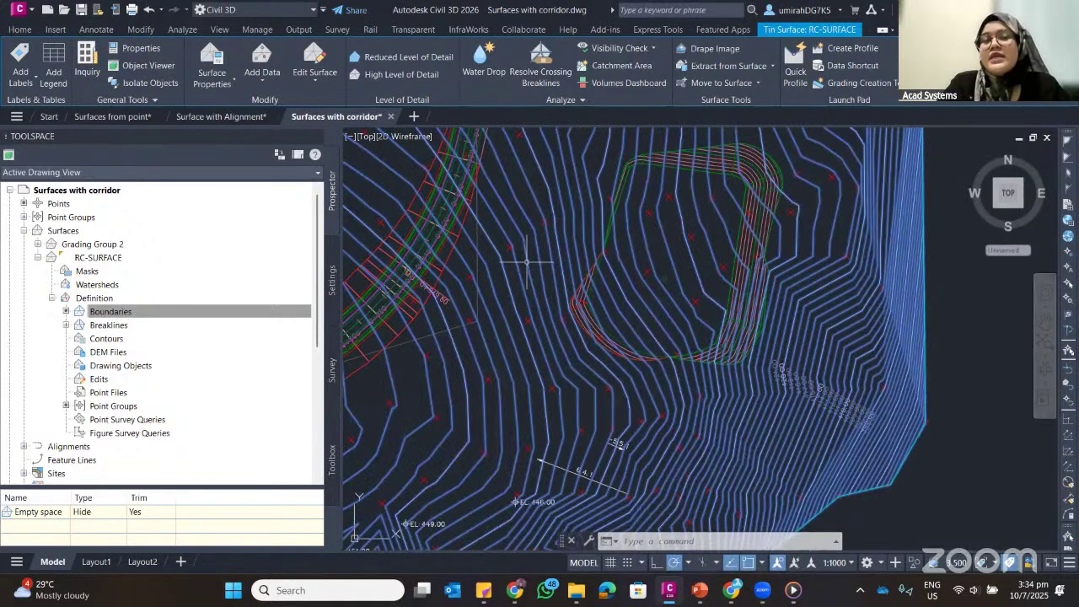
scroll(527, 263, "down", 2)
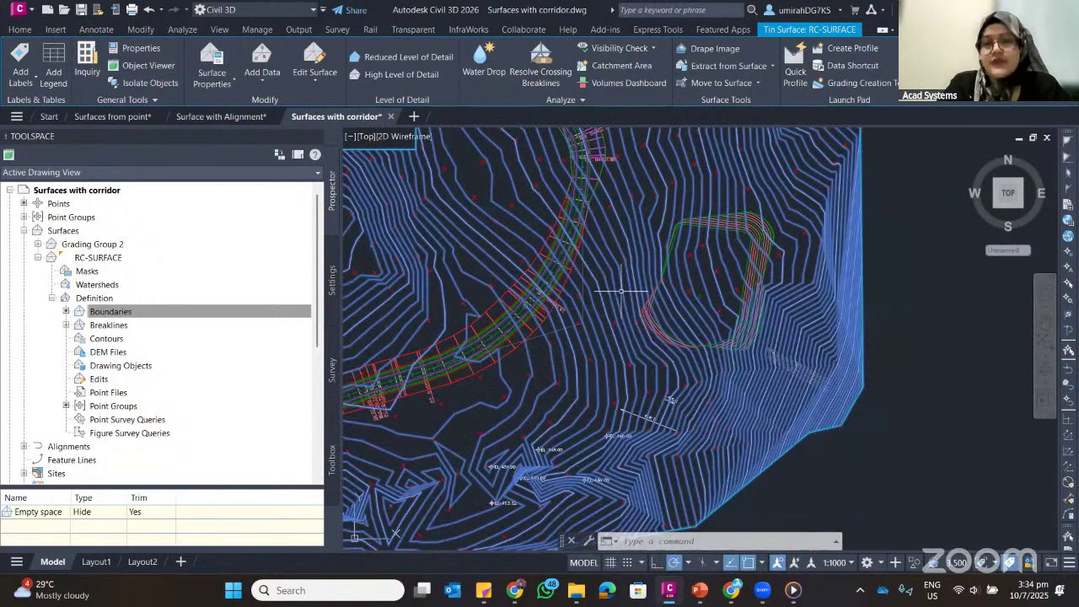
key("Escape")
key("Escape")
key("Escape")
scroll(564, 259, "down", 3)
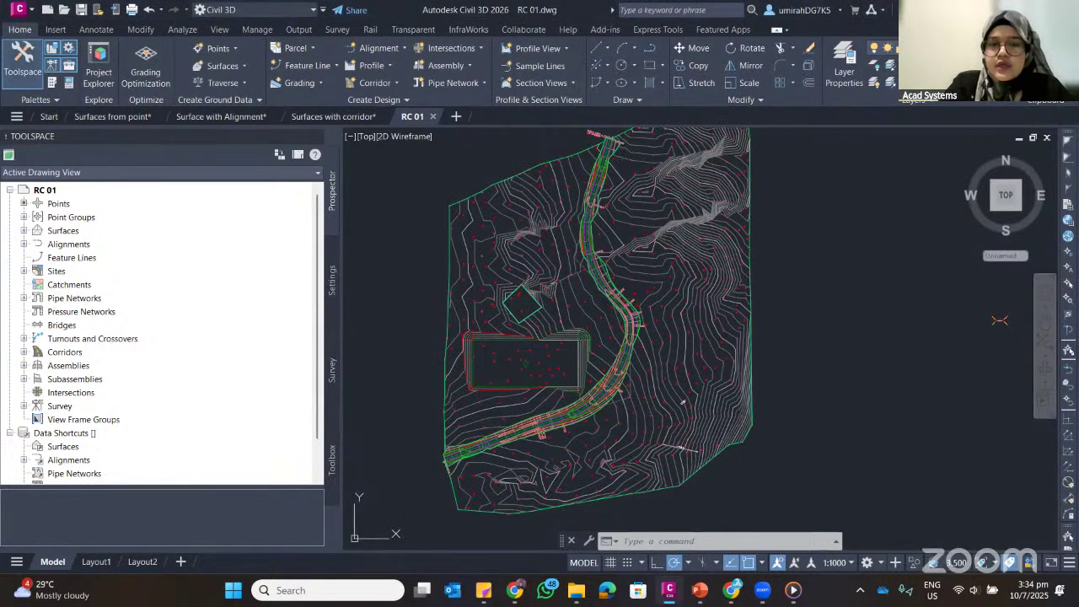
Orbit RC 01 into a tilted 3D view and set the visual style to Realistic to inspect the road corridor
middle_click_drag(602, 369, 654, 314, "shift")
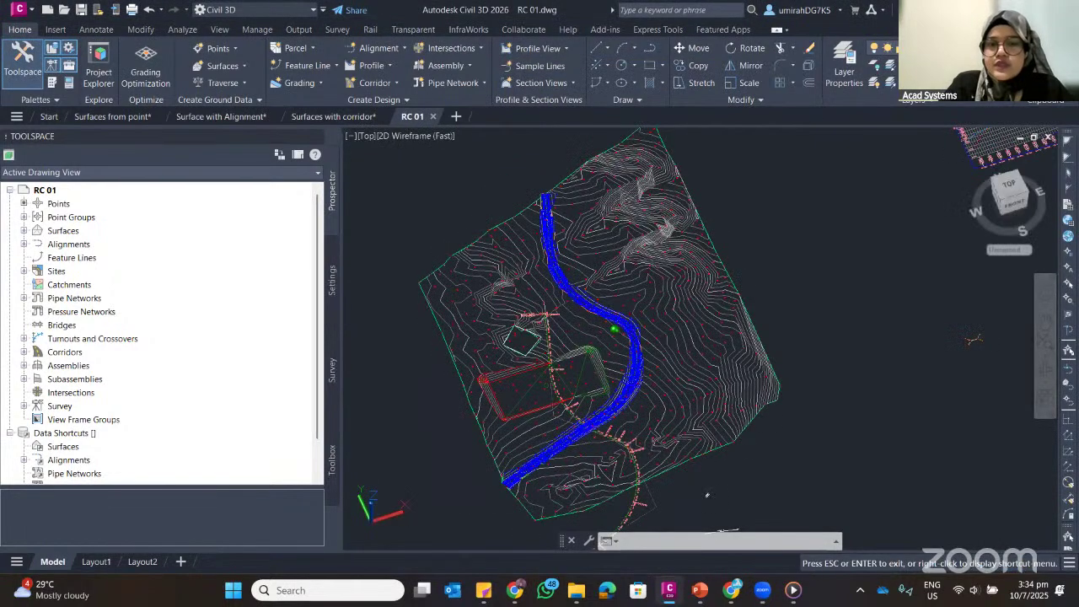
middle_click_drag(706, 495, 647, 346, "shift")
scroll(646, 345, "up", 5)
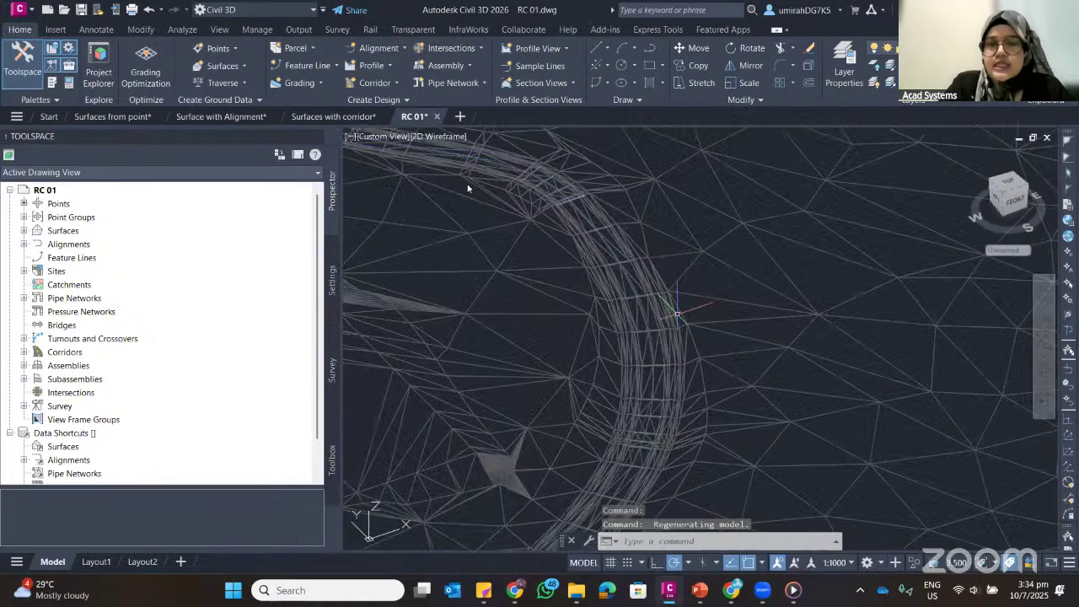
scroll(619, 309, "down", 5)
left_click(442, 137)
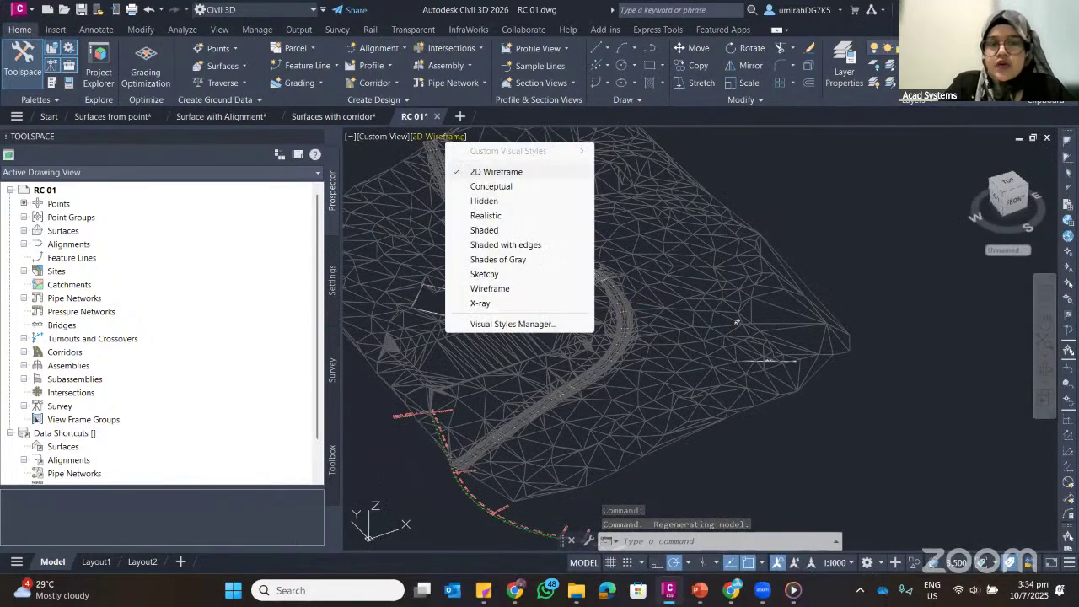
left_click(485, 215)
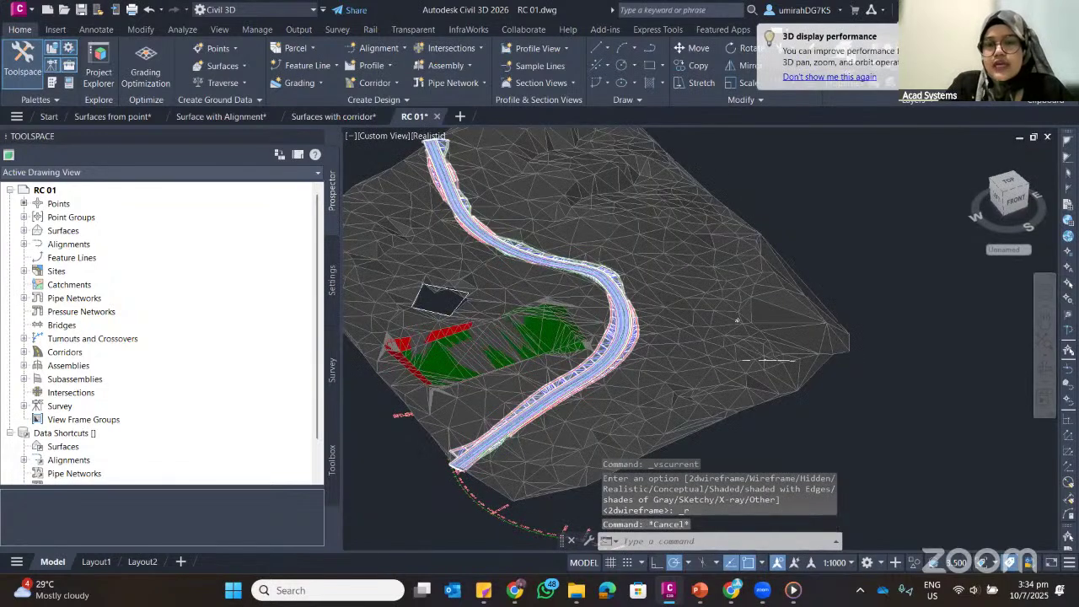
scroll(645, 321, "up", 5)
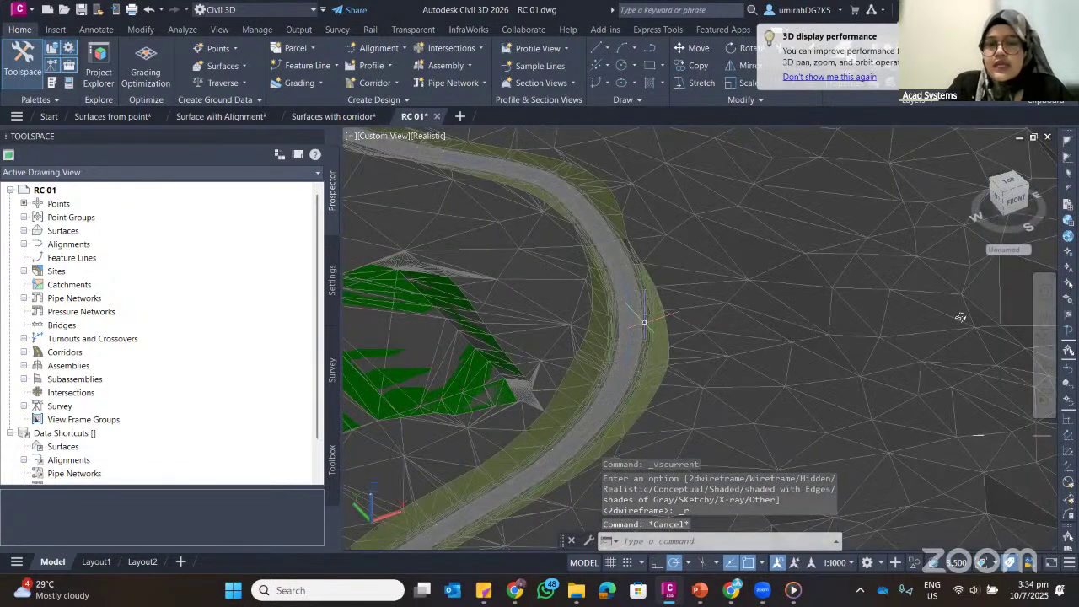
Examine the green and red grading area beside the road corridor in the RC 01 3D view
left_click(644, 321)
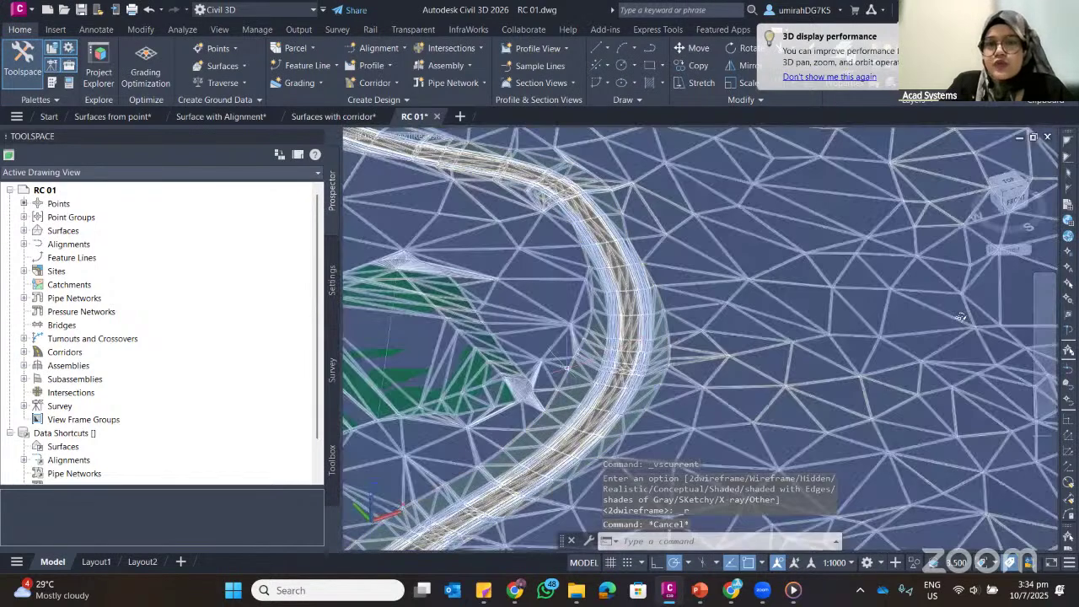
middle_click_drag(962, 317, 651, 205, "shift")
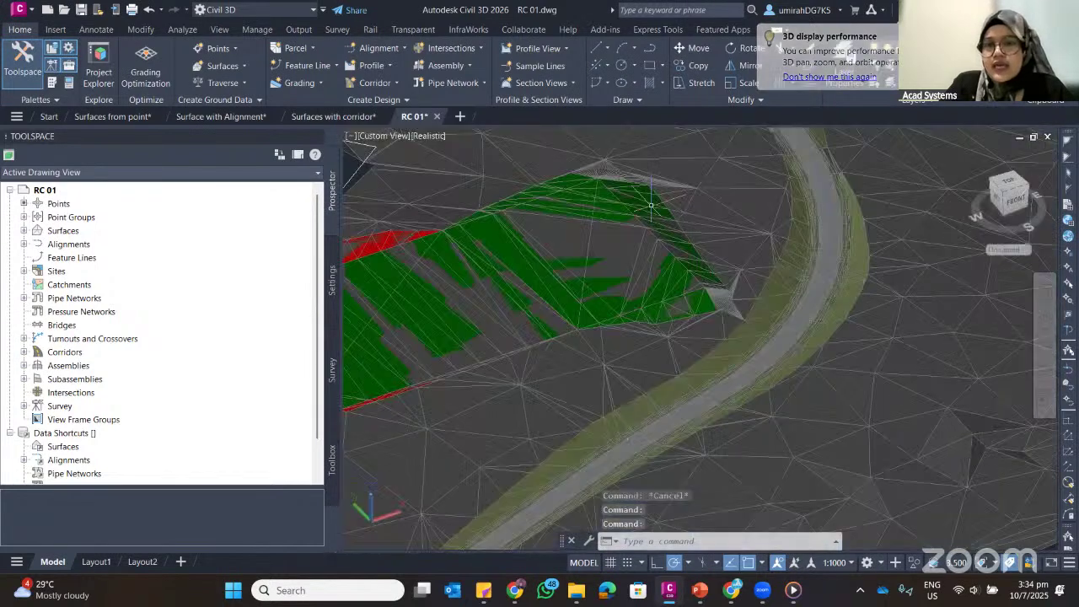
scroll(641, 215, "up", 3)
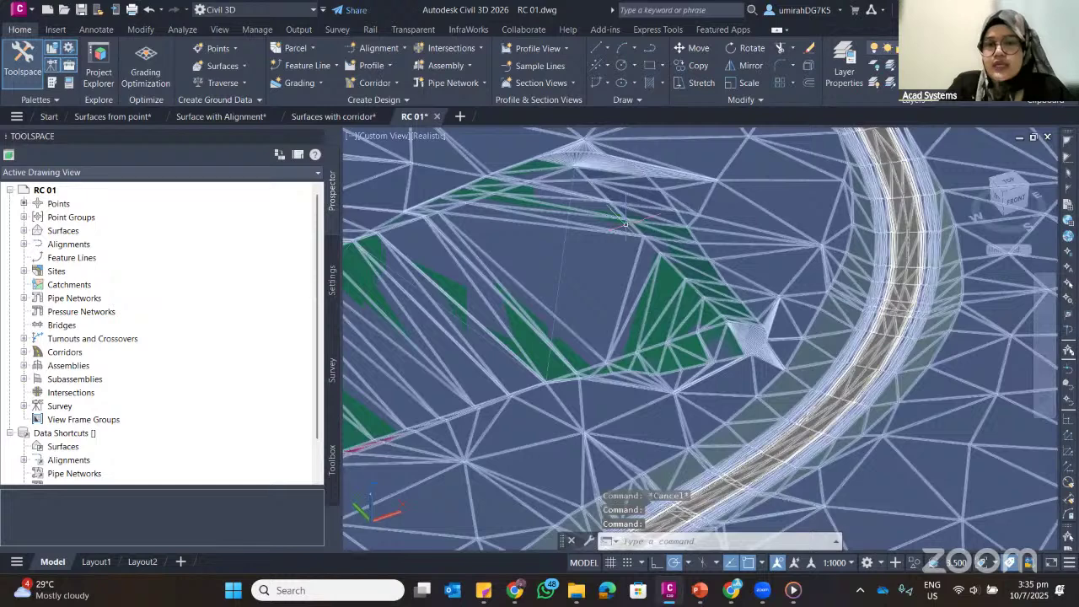
middle_click_drag(626, 224, 544, 316)
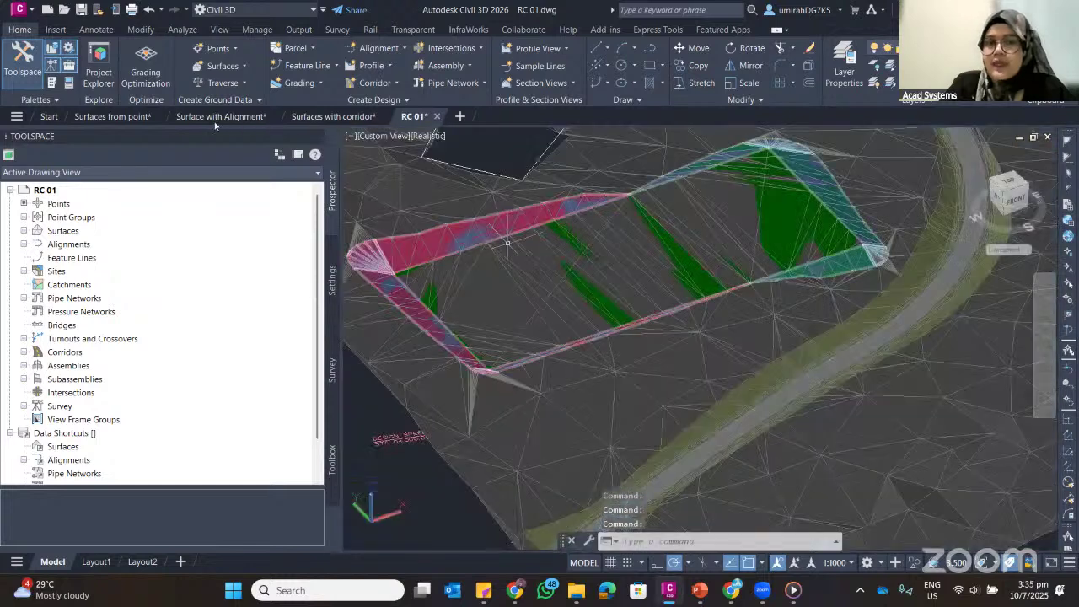
middle_click_drag(497, 258, 498, 301)
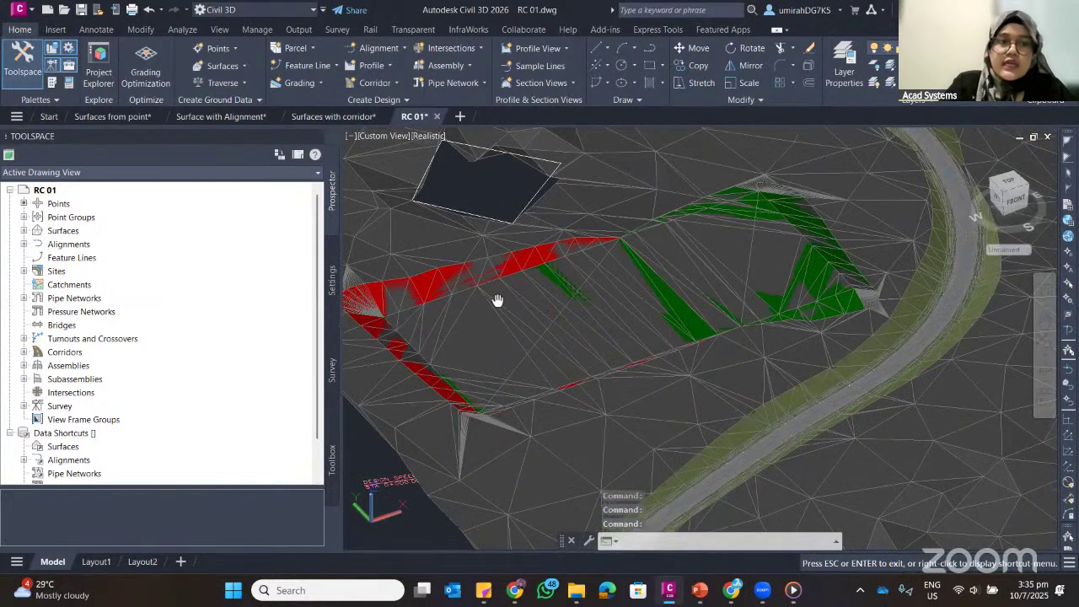
Open the Surfaces with corridor drawing, orbit it into a tilted 3D view and set the visual style to Realistic
left_click(333, 116)
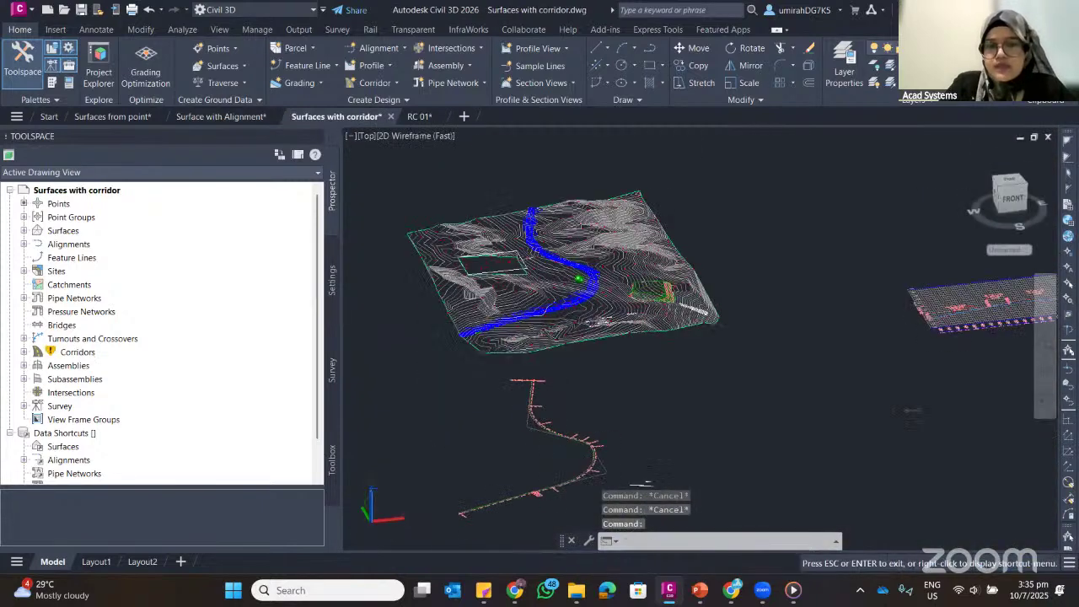
scroll(561, 179, "up", 2)
middle_click_drag(560, 179, 587, 179)
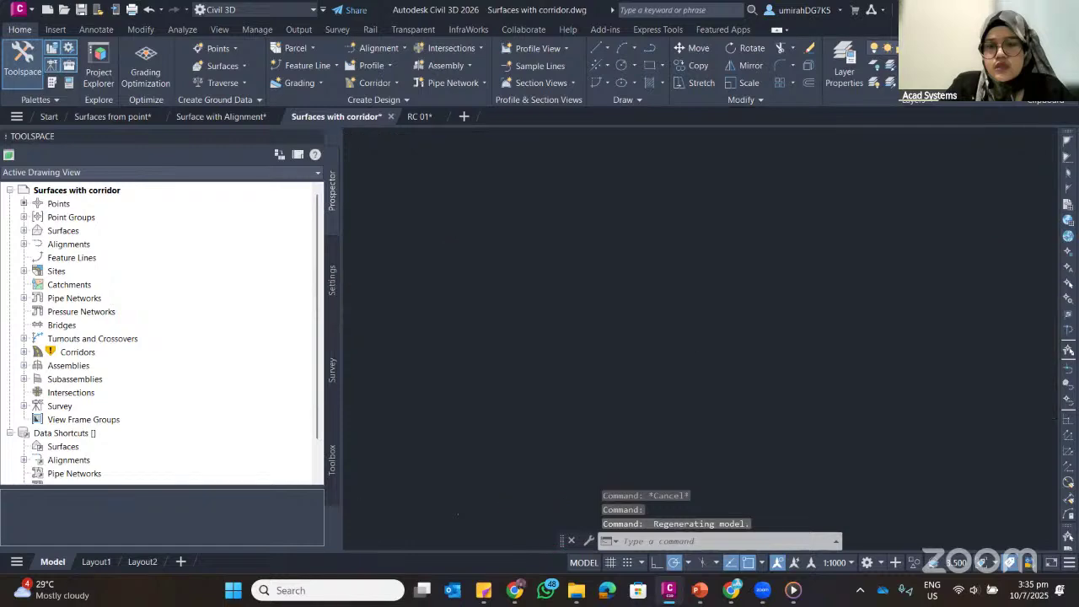
mouse_move(539, 502)
middle_mouse_down("shift")
mouse_move(730, 332)
mouse_move(934, 516)
mouse_move(373, 150)
middle_mouse_up("shift")
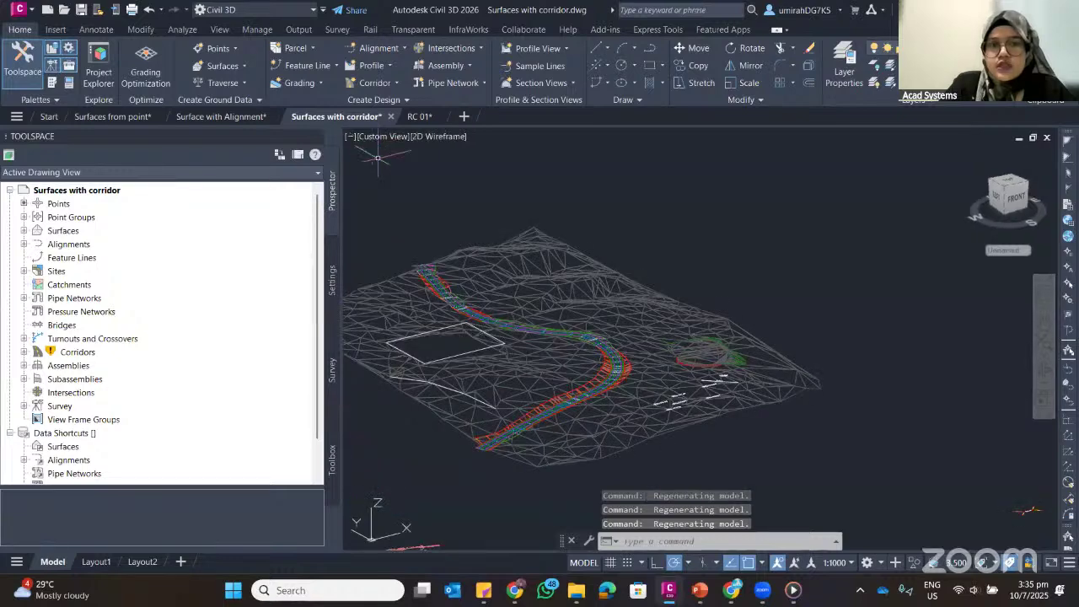
left_click(438, 136)
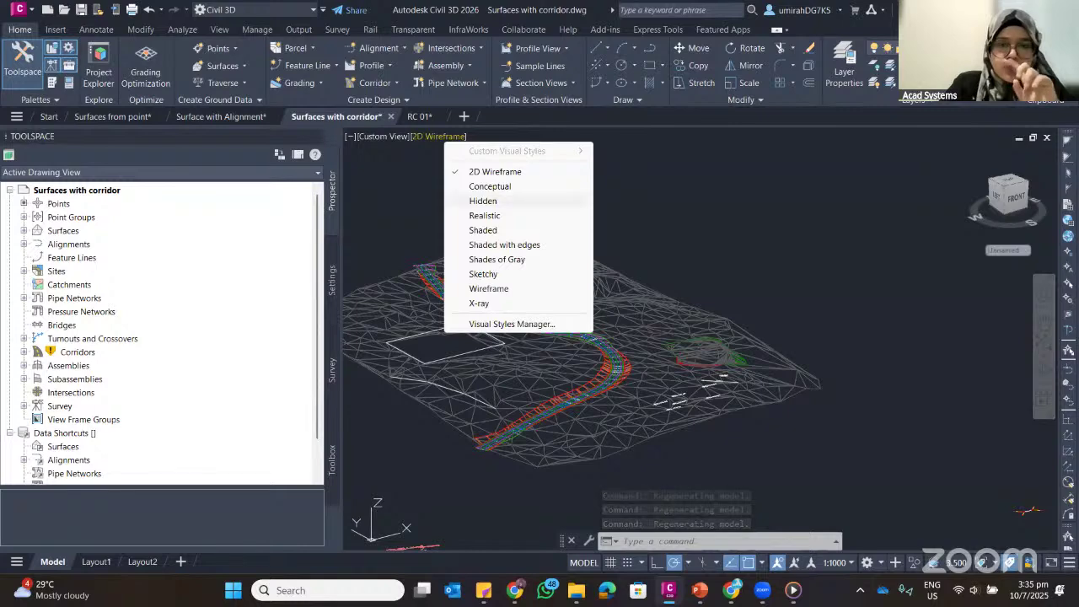
left_click(485, 215)
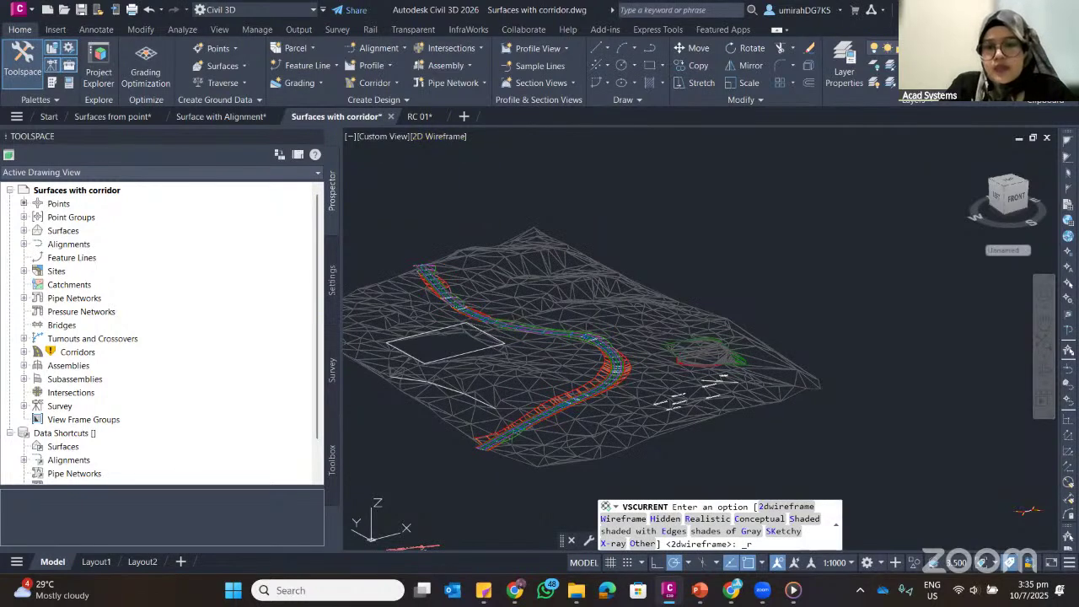
Inspect how the corridor and grading meet RC-SURFACE, compare with the RC 01 drawing and return to Surfaces with corridor
scroll(609, 353, "up", 4)
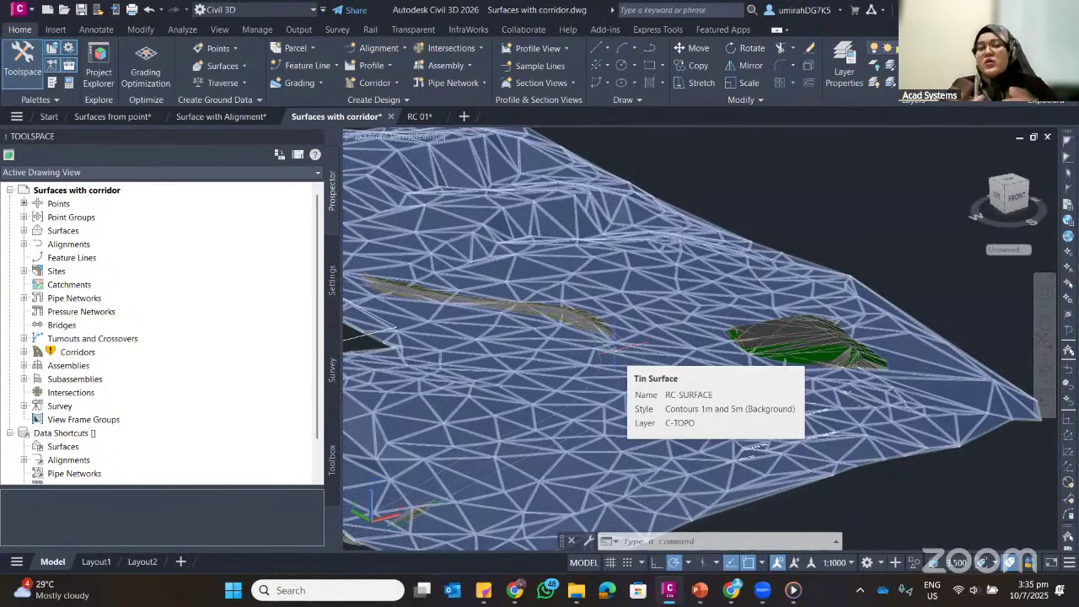
scroll(619, 346, "down", 5)
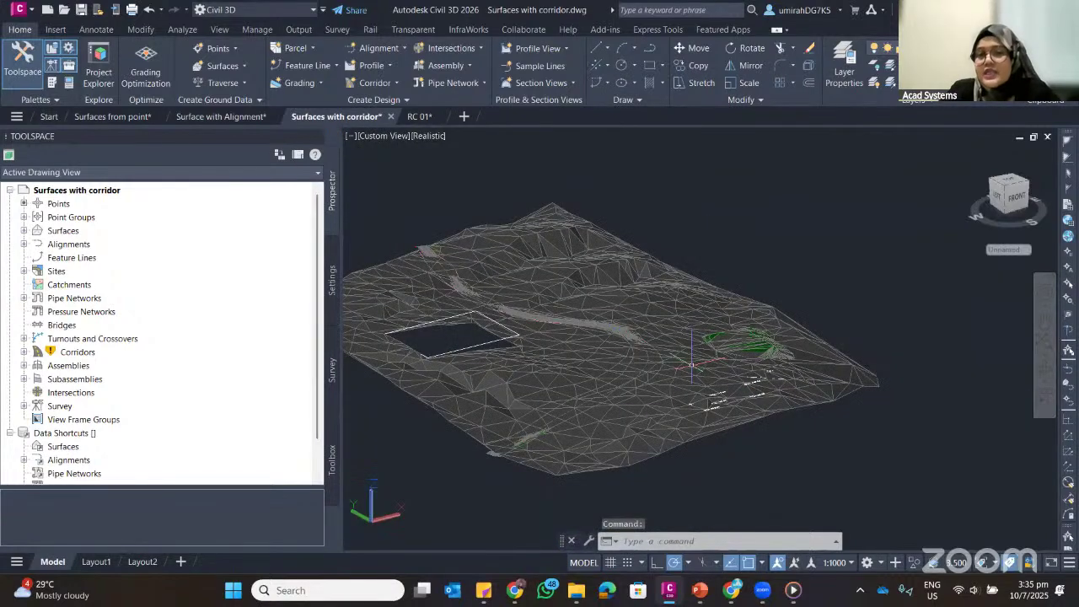
scroll(750, 349, "up", 3)
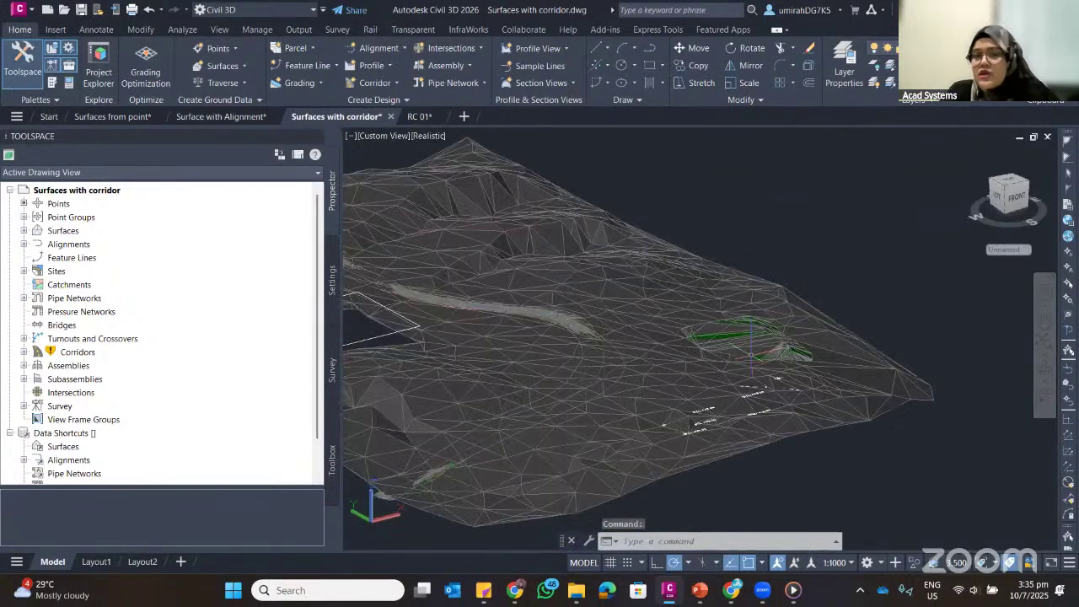
scroll(751, 352, "up", 2)
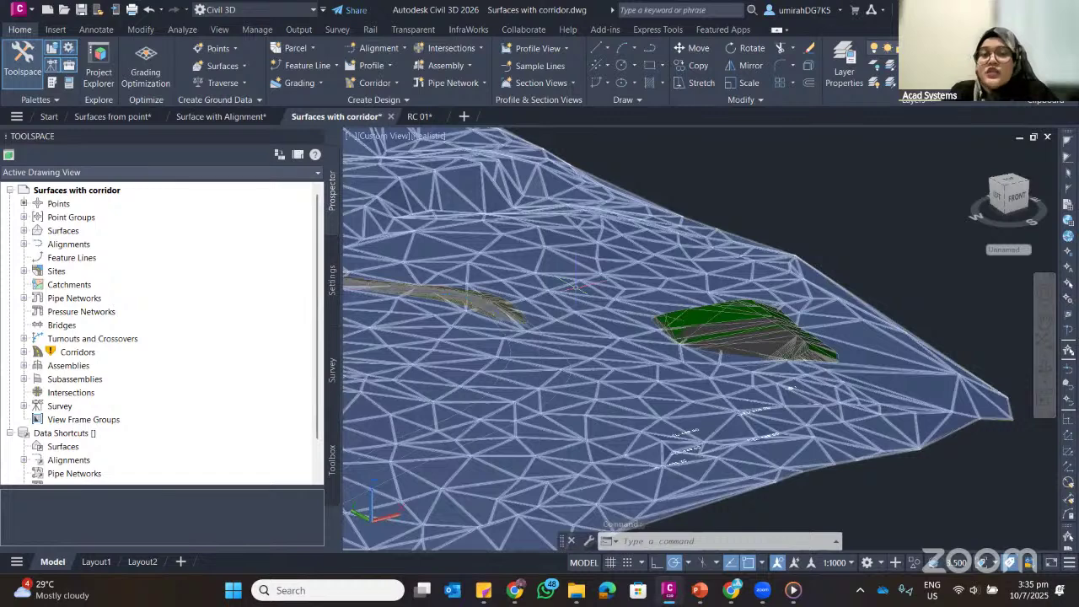
scroll(576, 288, "down", 5)
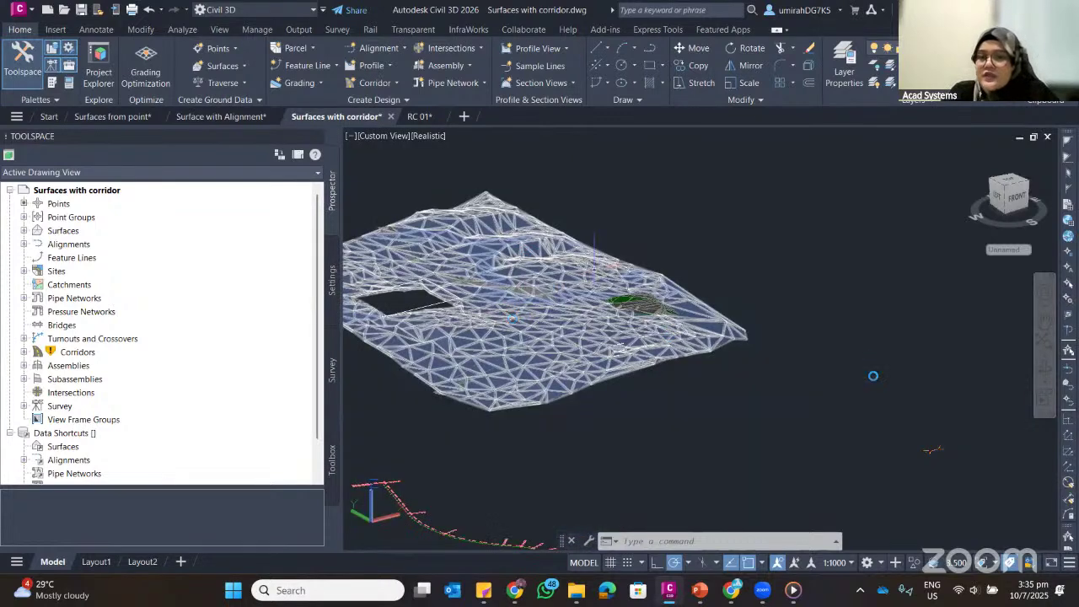
left_click(420, 117)
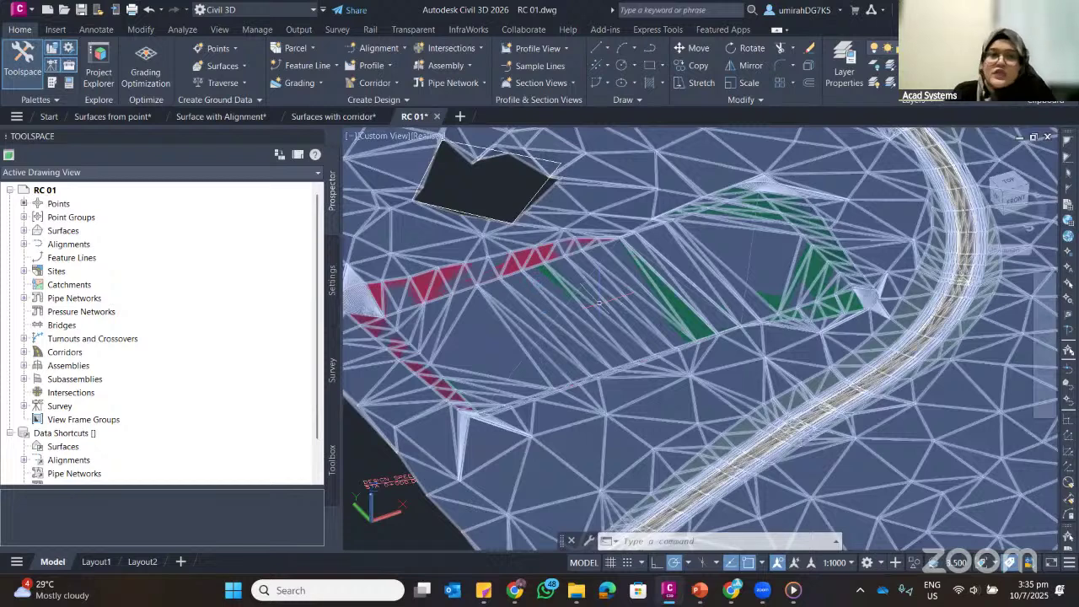
left_click(333, 116)
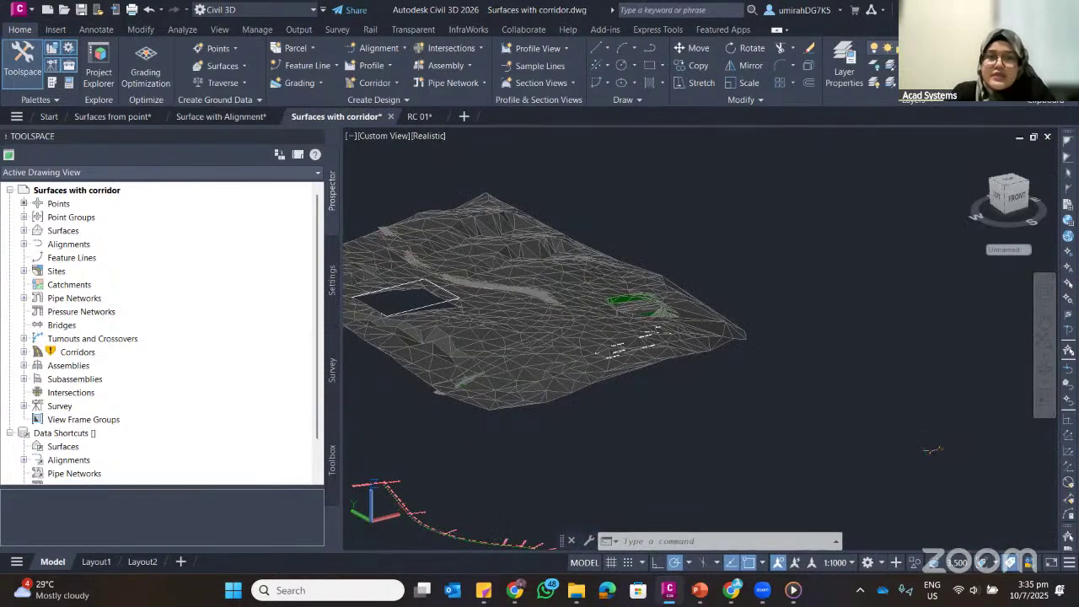
Restore the Top view and set the visual style back to 2D Wireframe
left_click(385, 136)
left_click(387, 168)
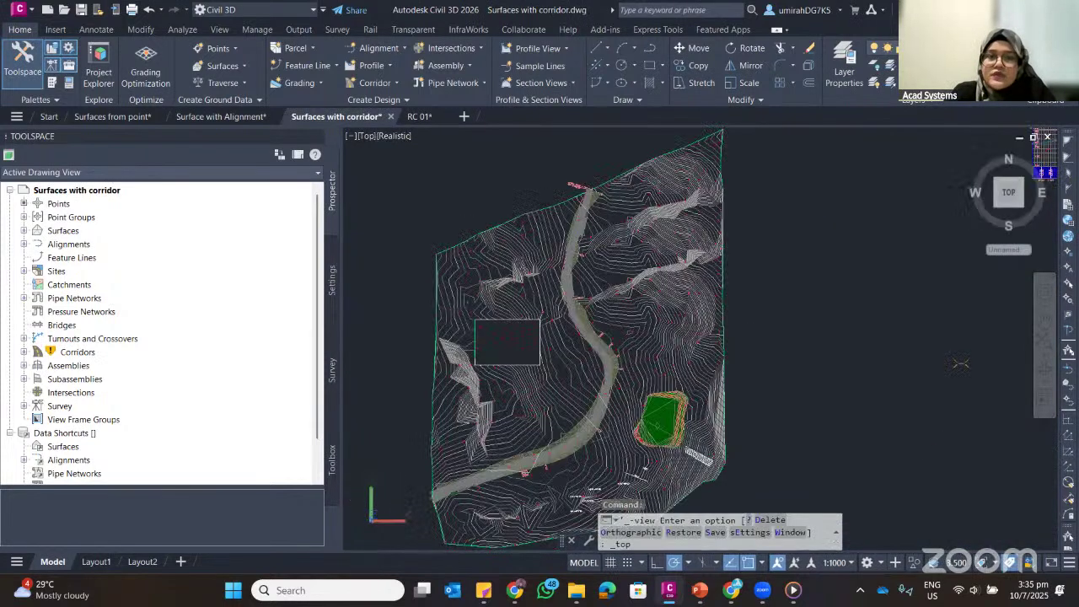
left_click(394, 136)
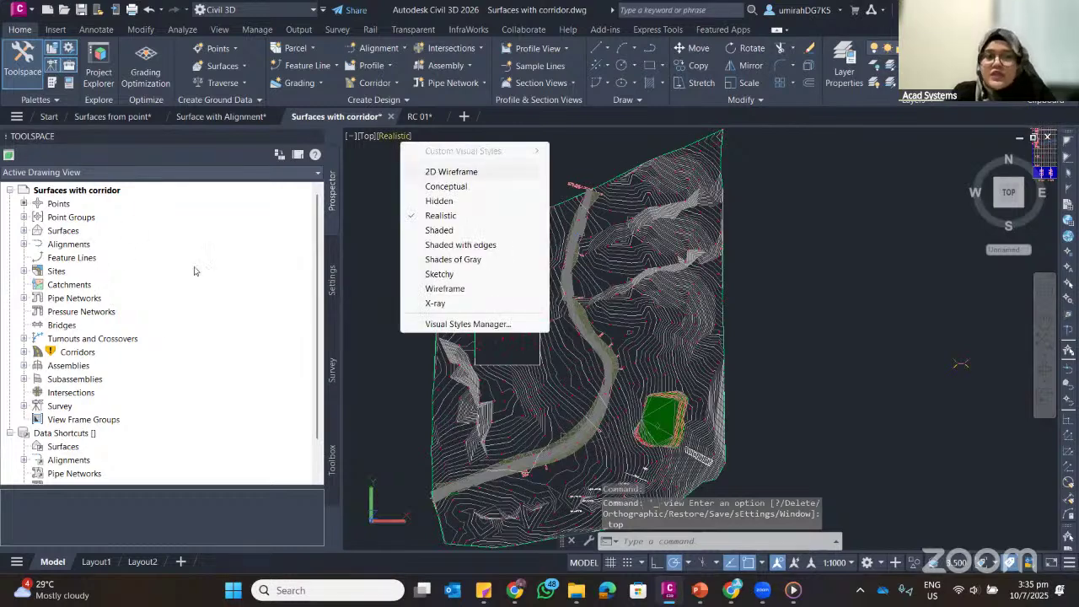
Create a new TIN surface named Combine Surface on the C-TOPO layer
left_click(80, 230)
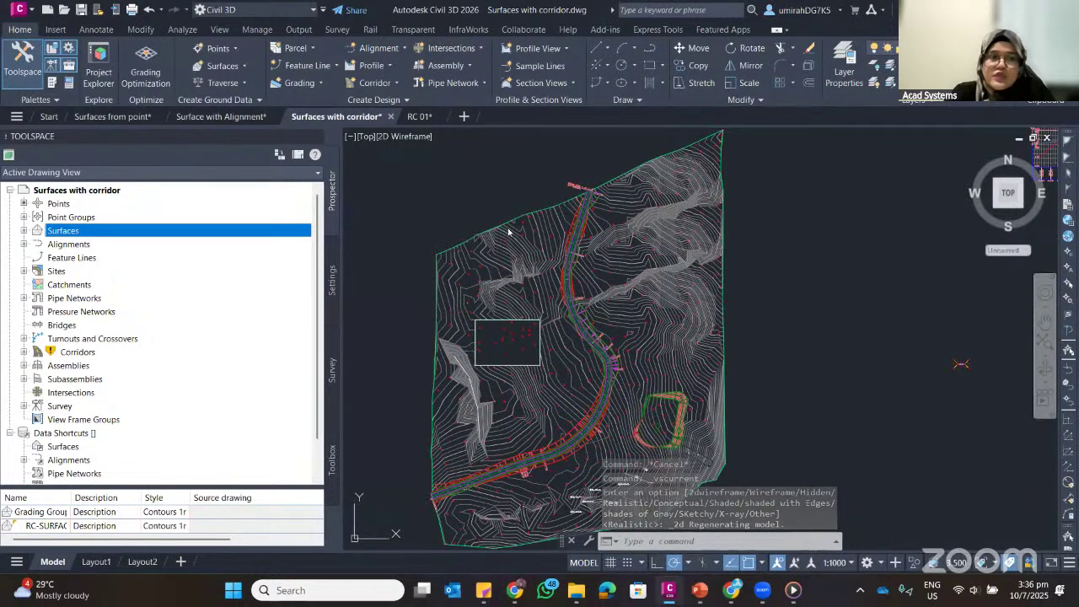
right_click(63, 230)
left_click(144, 237)
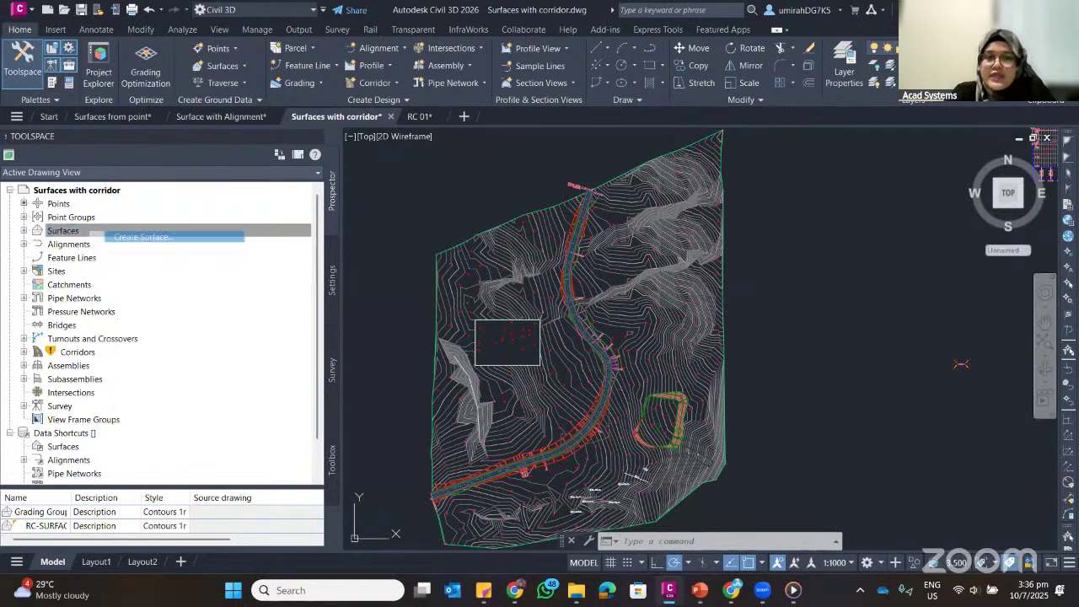
type("C")
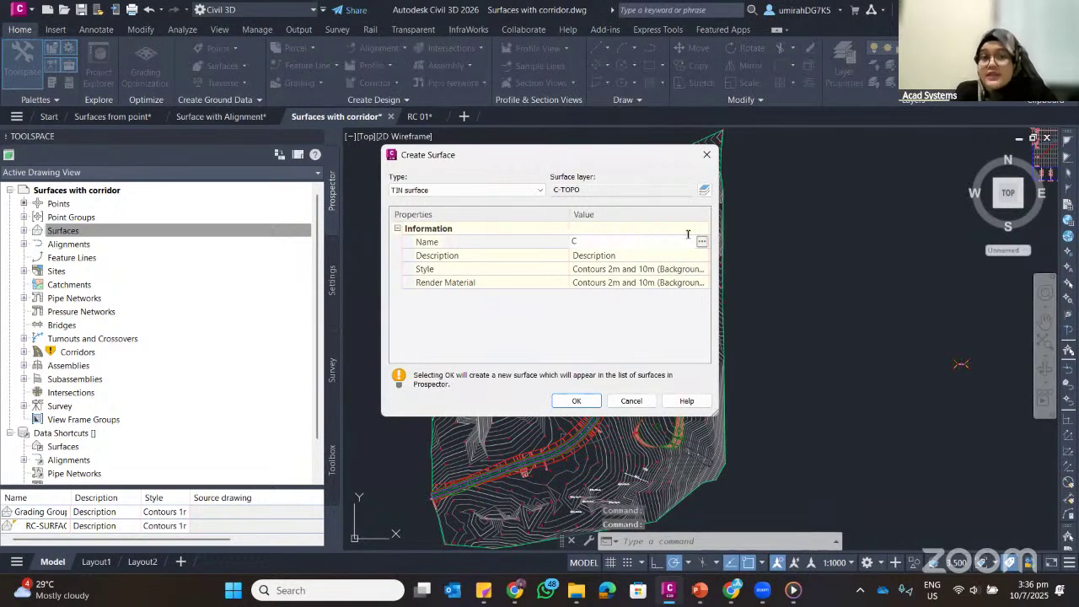
type("ombine")
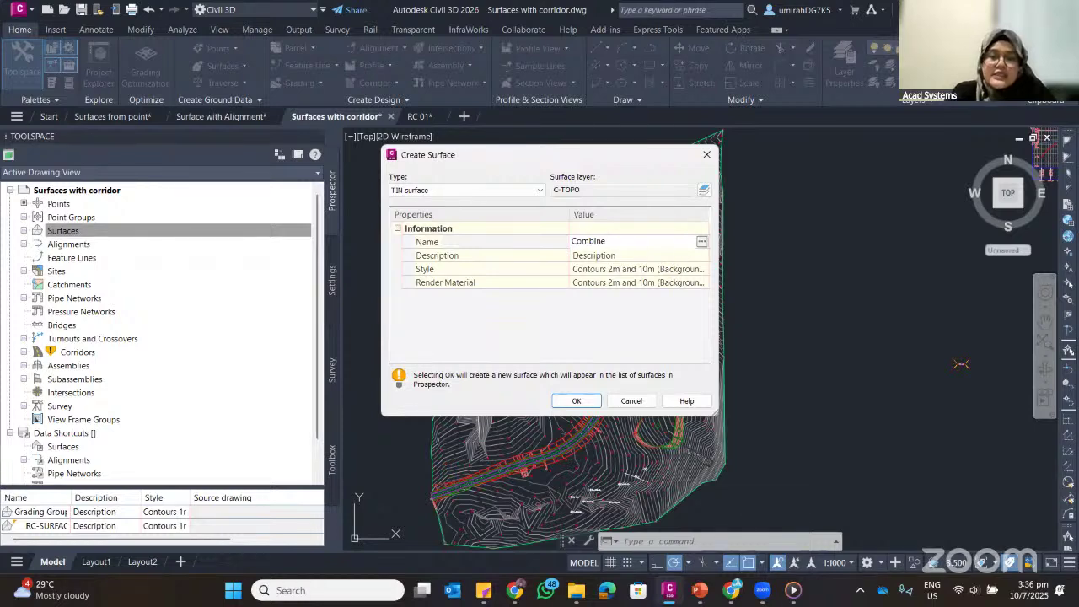
type("Surface")
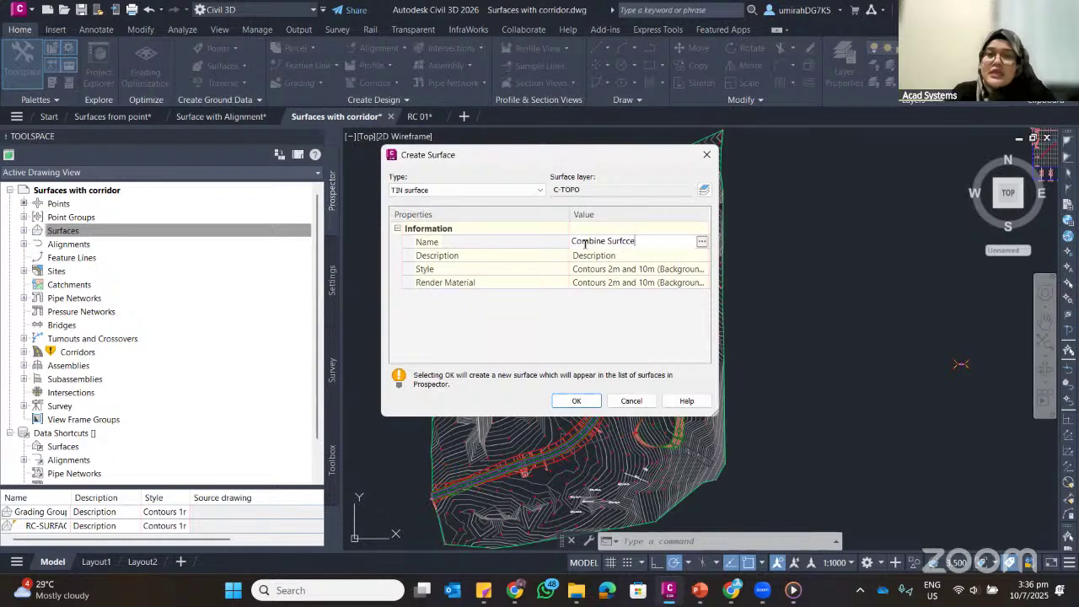
key("BackSpace")
key("BackSpace")
key("BackSpace")
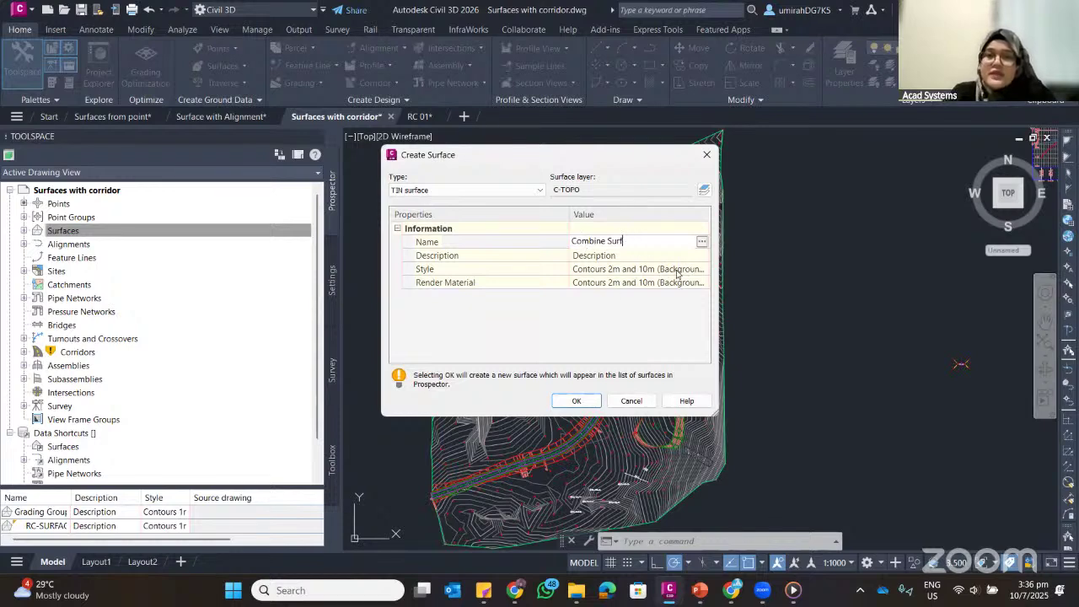
type("ace")
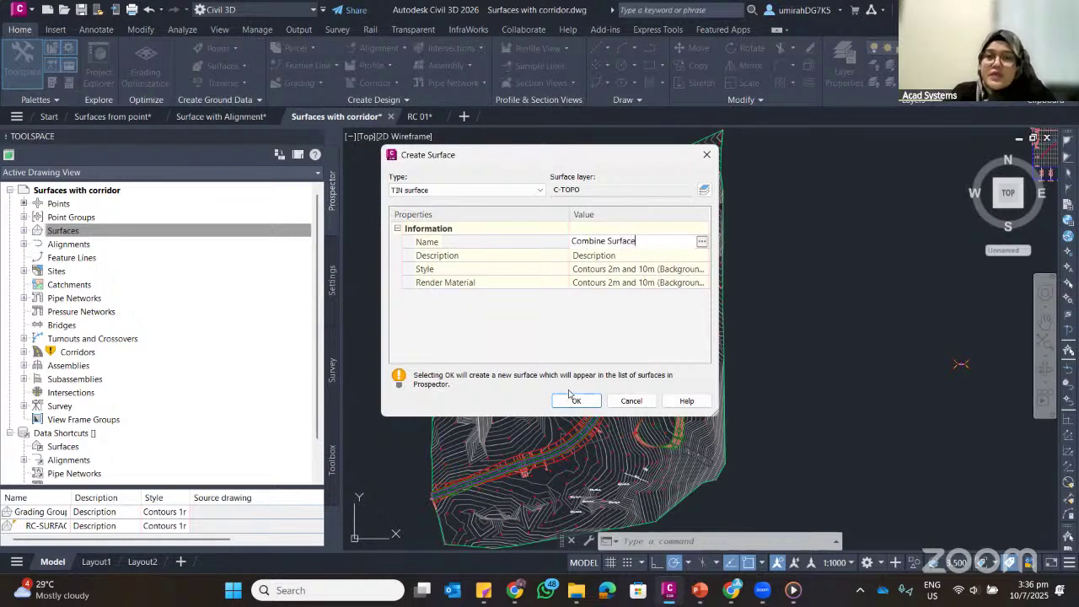
key("Return")
left_click(577, 400)
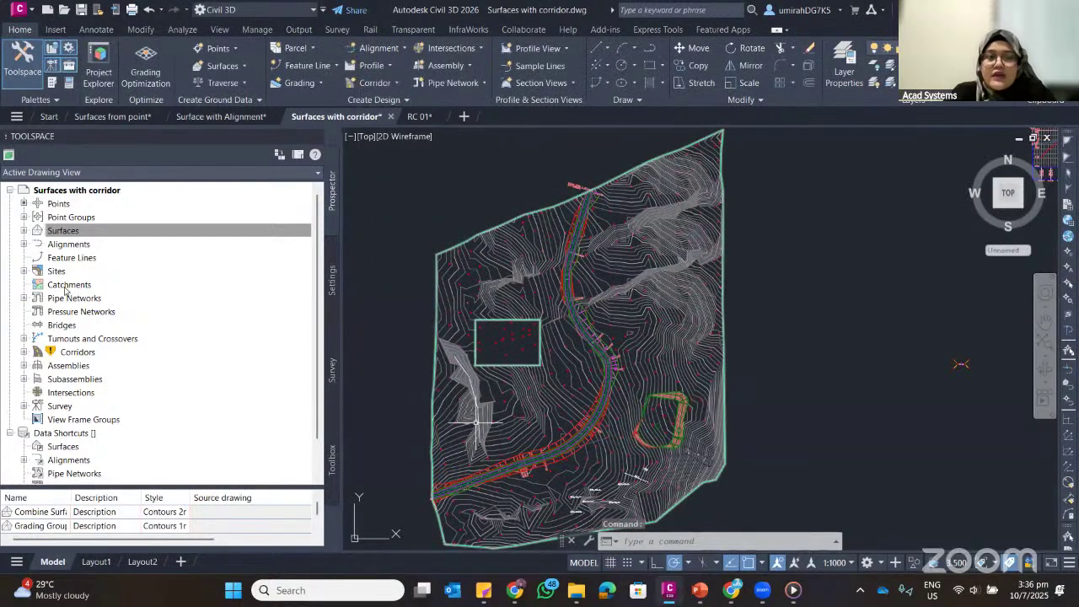
Check which surfaces are offered for pasting into Combine Surface through its definition edits, and close the selection without pasting
double_click(75, 228)
left_click(37, 244)
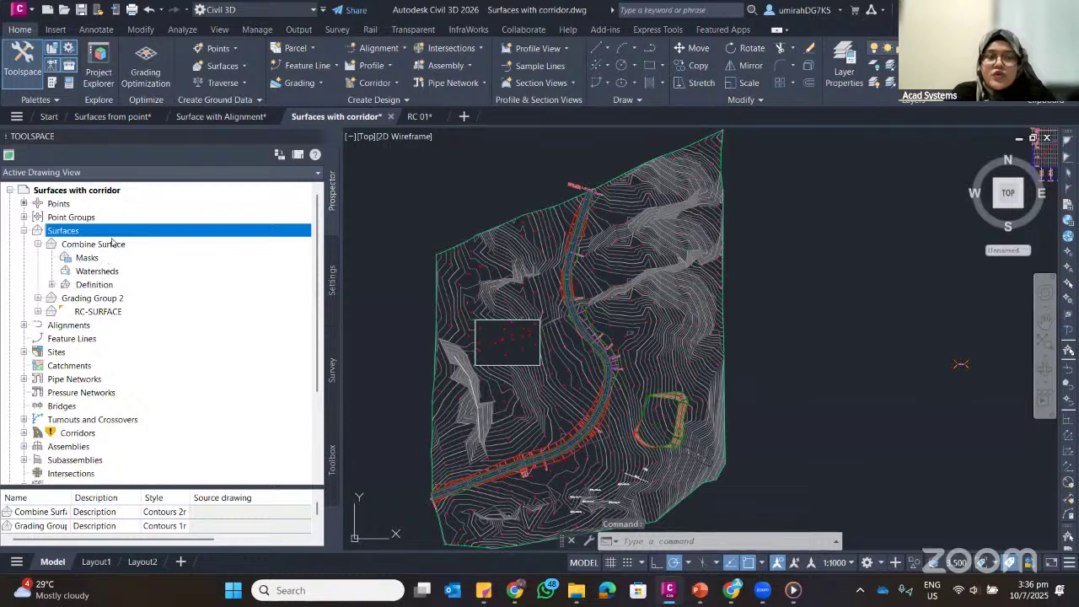
double_click(89, 287)
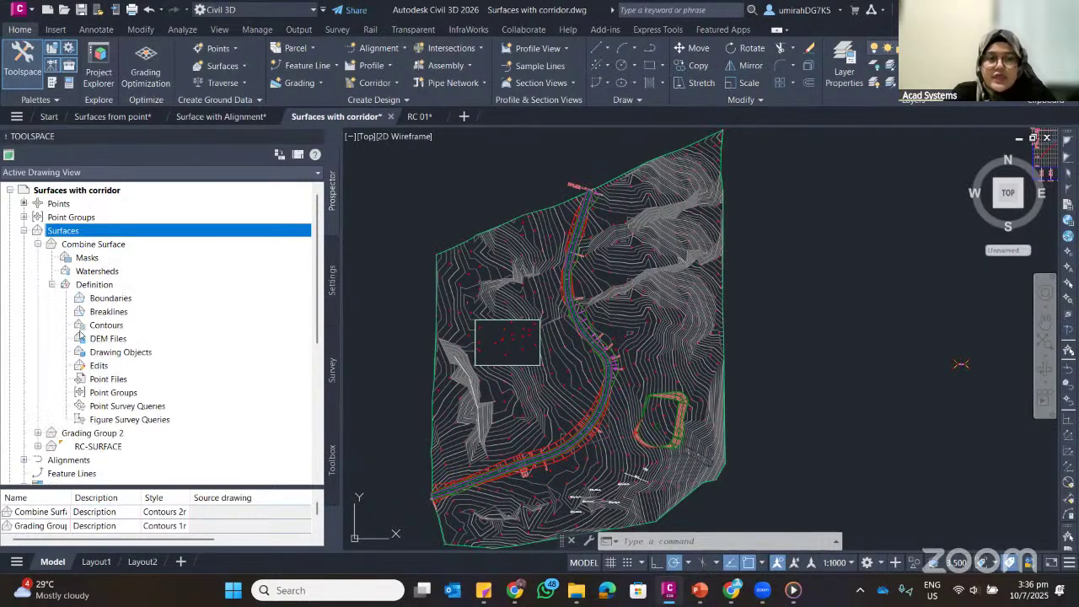
left_click(97, 368)
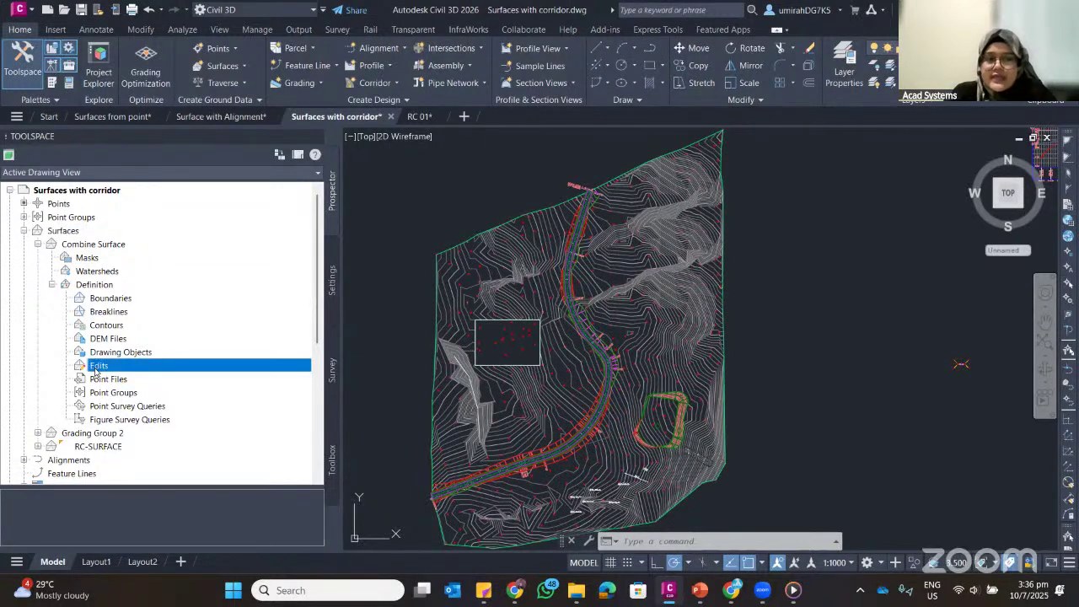
right_click(96, 368)
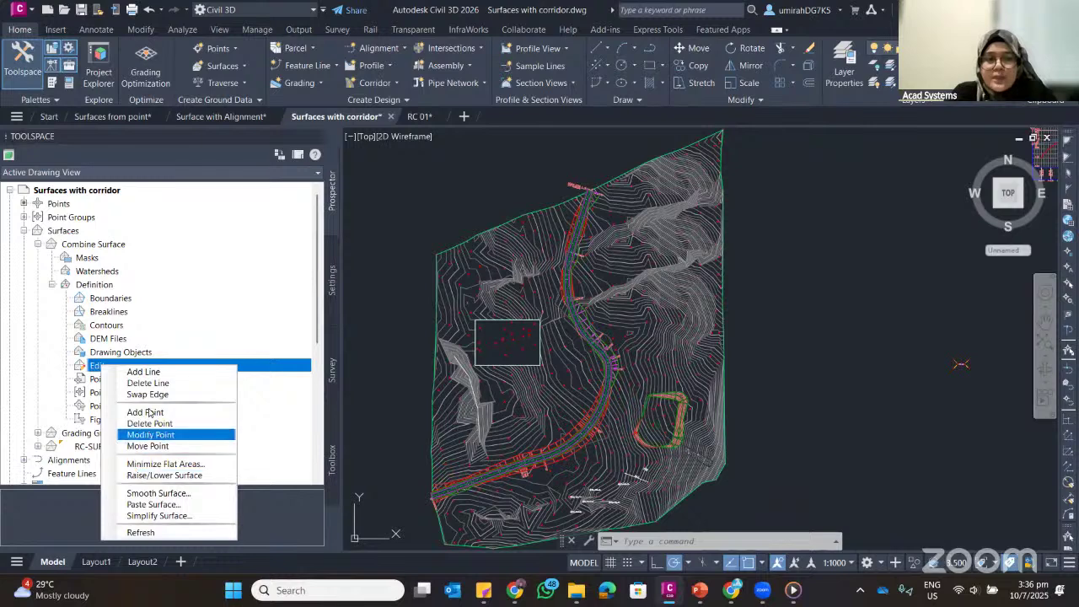
left_click(149, 505)
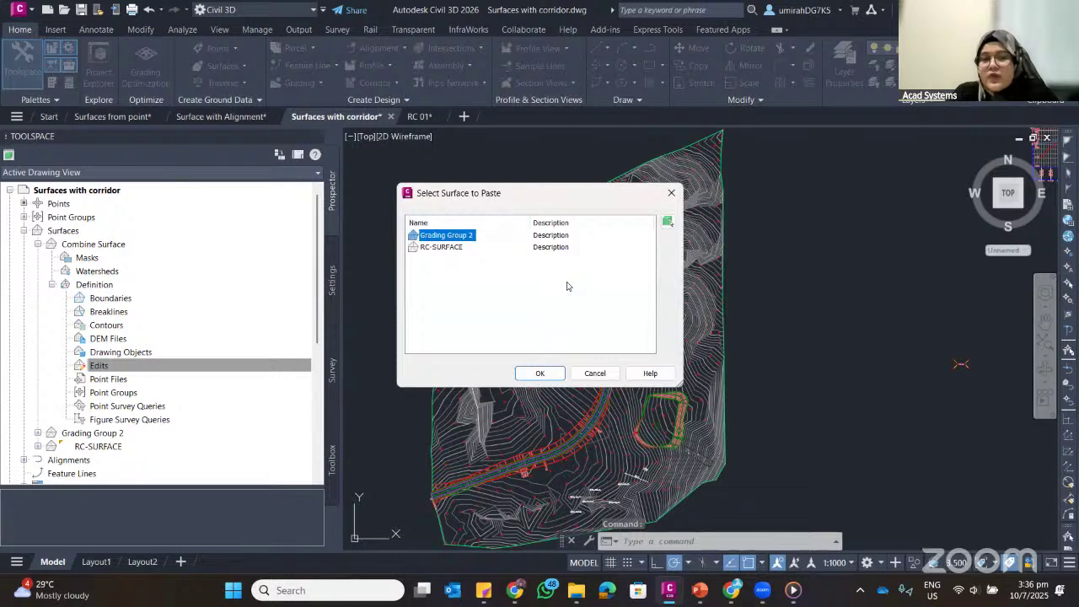
left_click(669, 193)
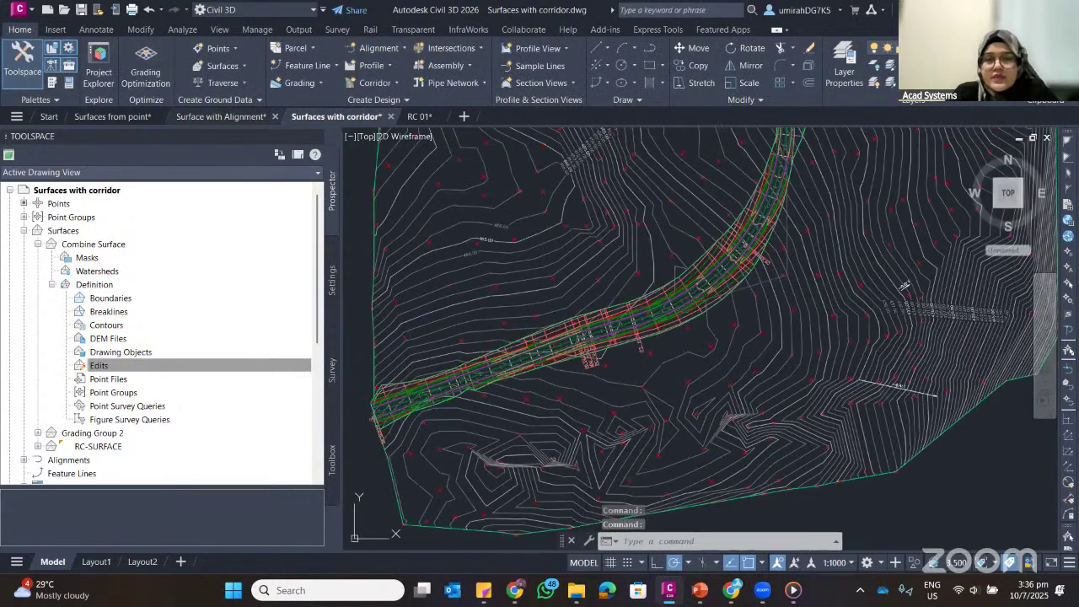
Open the Surface with Alignment drawing and list its surfaces
left_click(221, 116)
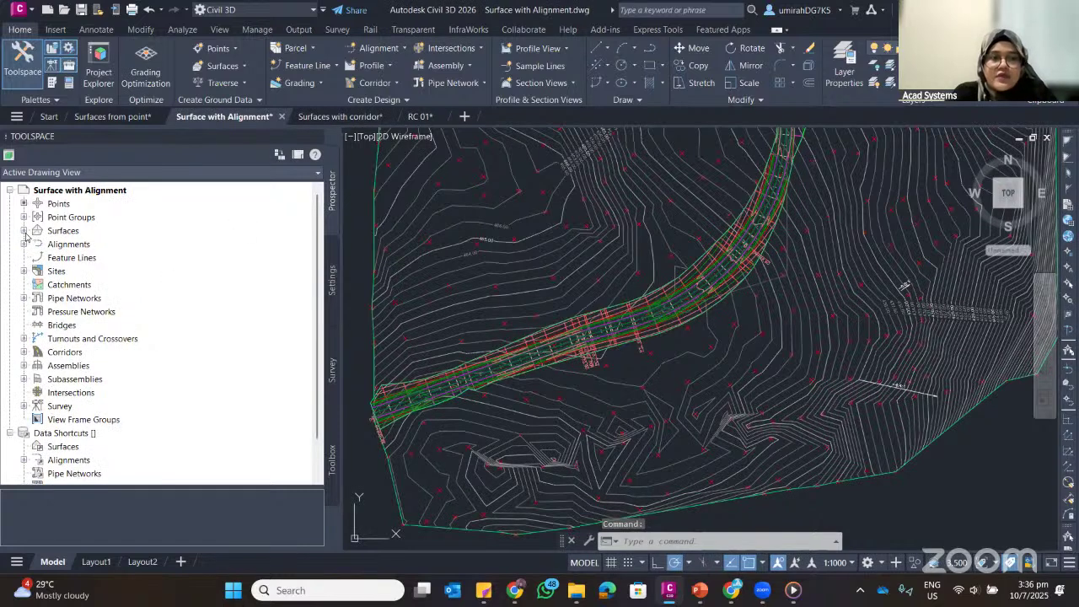
double_click(52, 230)
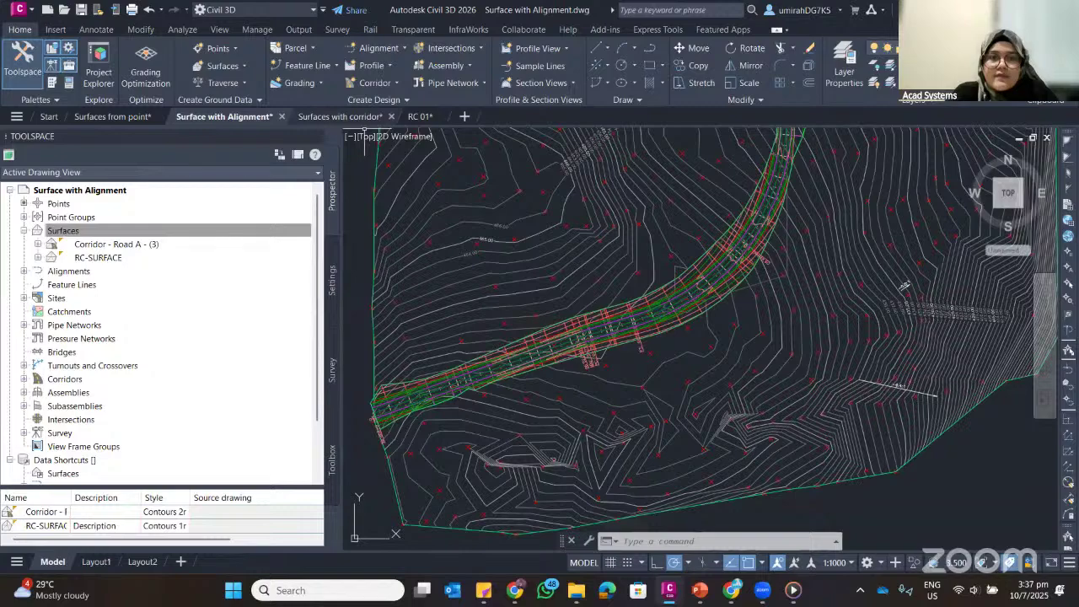
In the Surfaces with corridor drawing, create a corridor surface for Corridors Road 1 and add the Datum link code to it
left_click(337, 116)
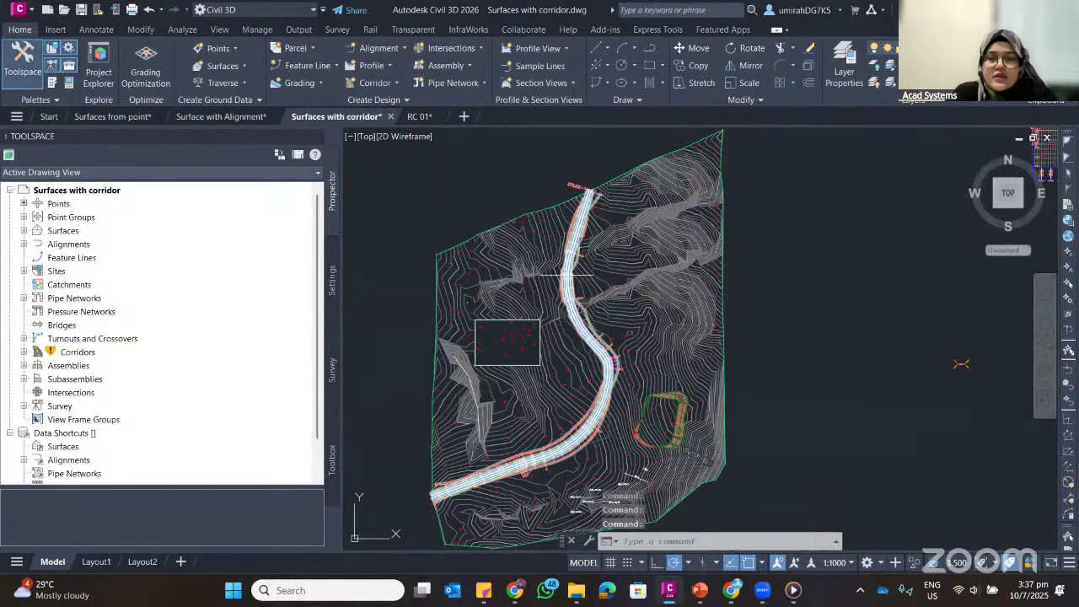
left_click(563, 259)
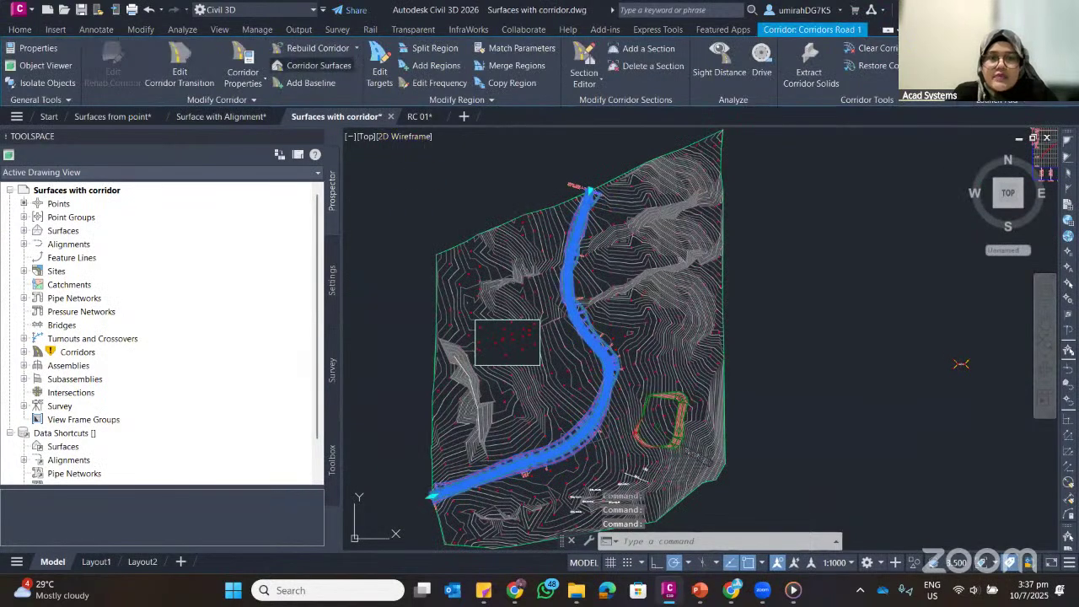
left_click(313, 65)
left_click(128, 172)
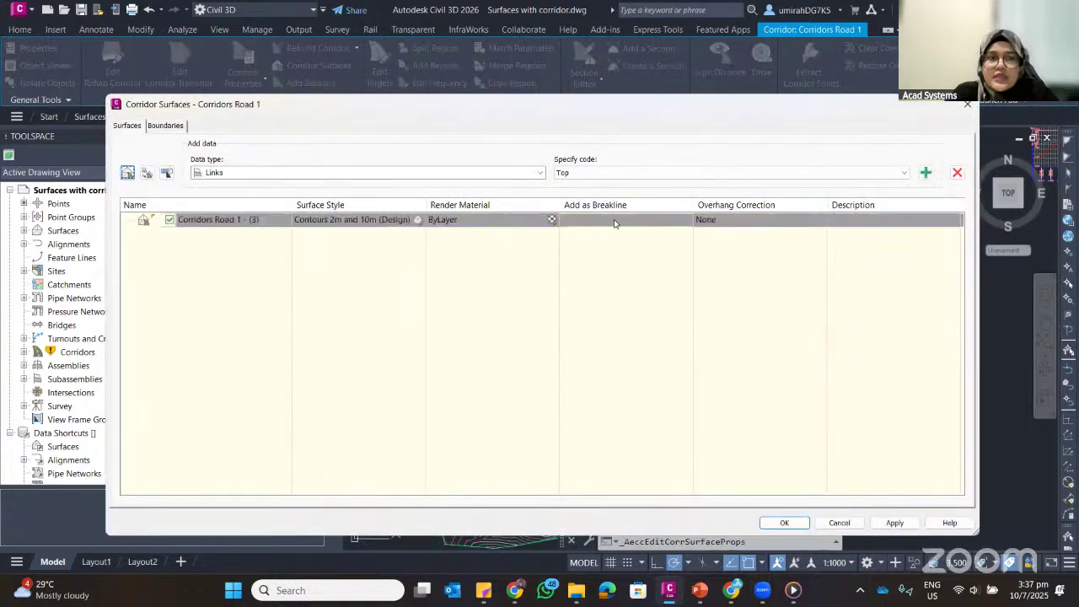
left_click(637, 173)
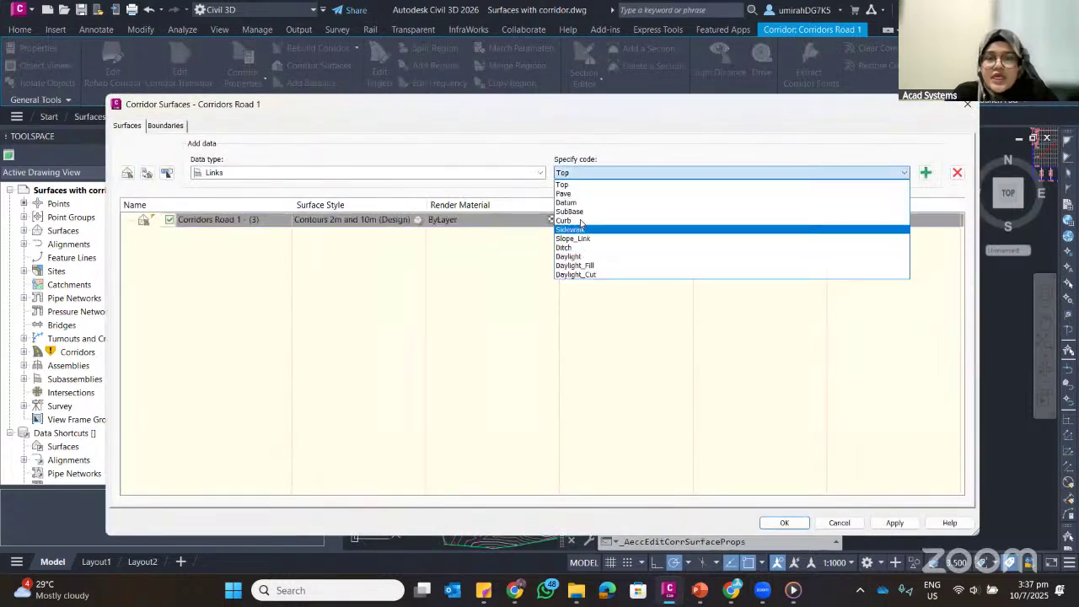
left_click(588, 204)
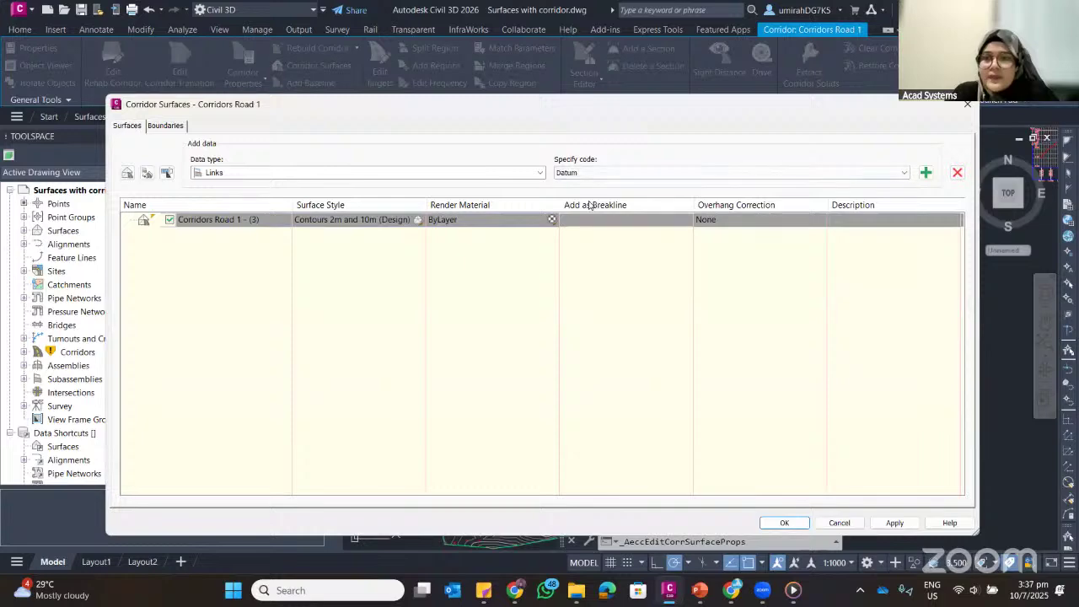
left_click_drag(590, 104, 419, 87)
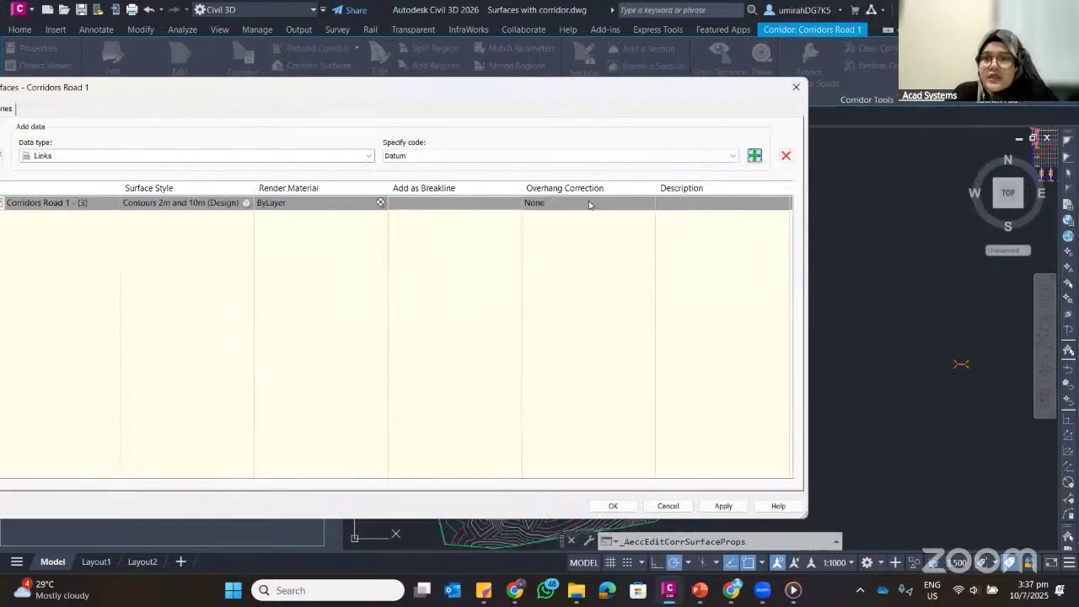
left_click(754, 155)
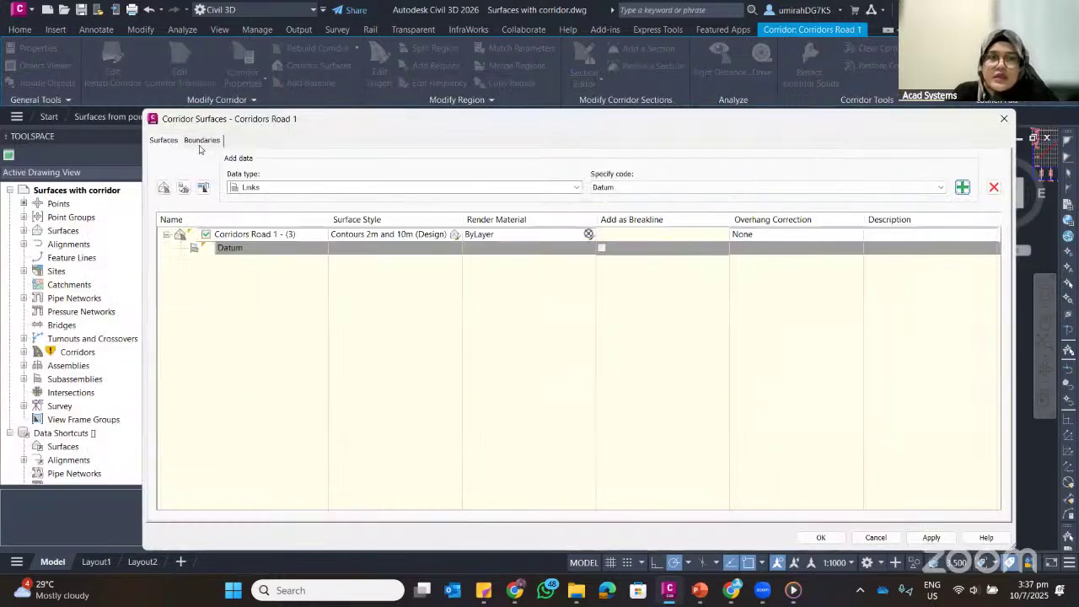
Add the corridor extents as the outer boundary of the new corridor surface, rebuild the corridor and dismiss the event list
left_click(202, 140)
left_click(279, 179)
right_click(278, 180)
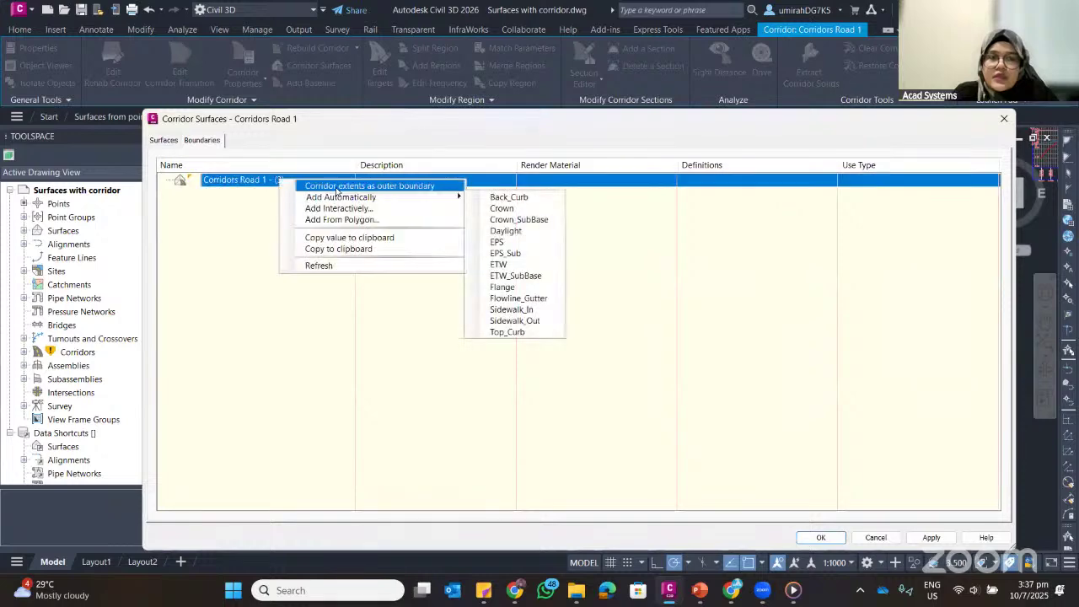
left_click(372, 184)
left_click(807, 538)
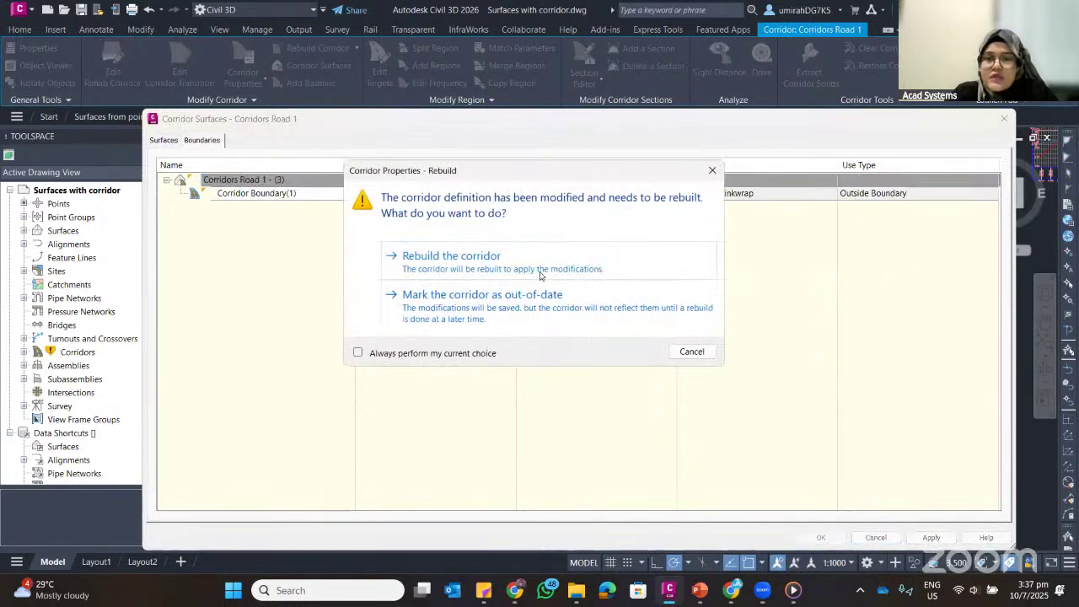
left_click(542, 272)
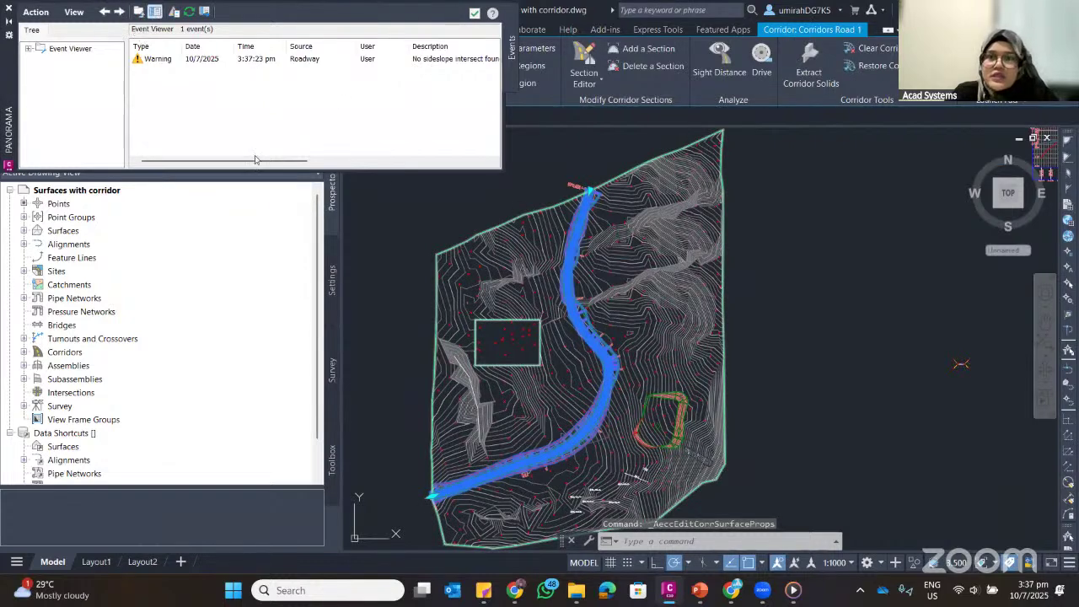
left_click(474, 13)
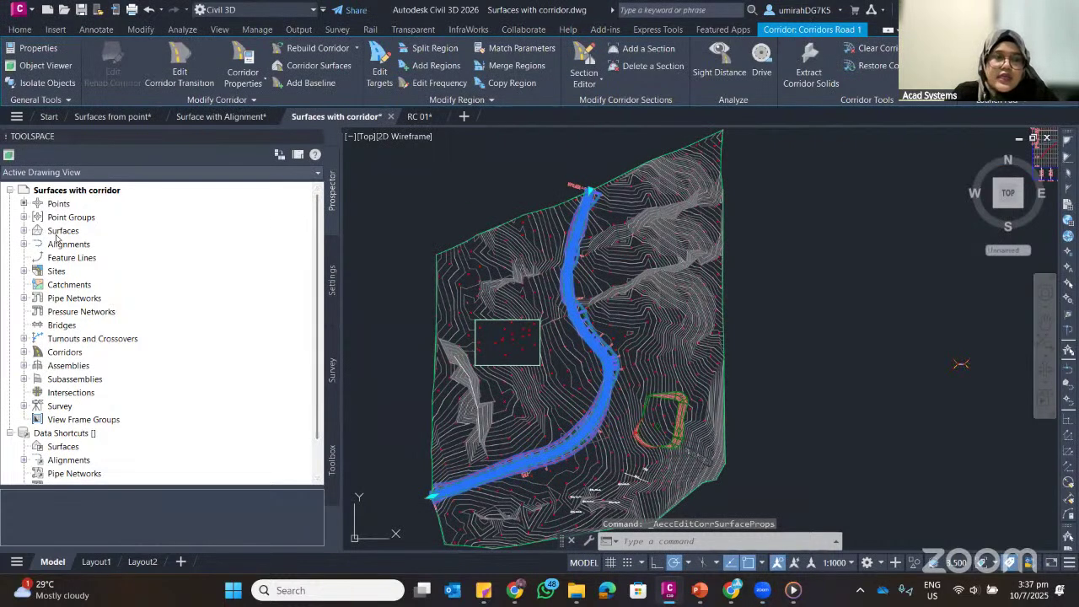
Open the selection of surfaces to paste from the definition edits of Combine Surface
left_click(23, 230)
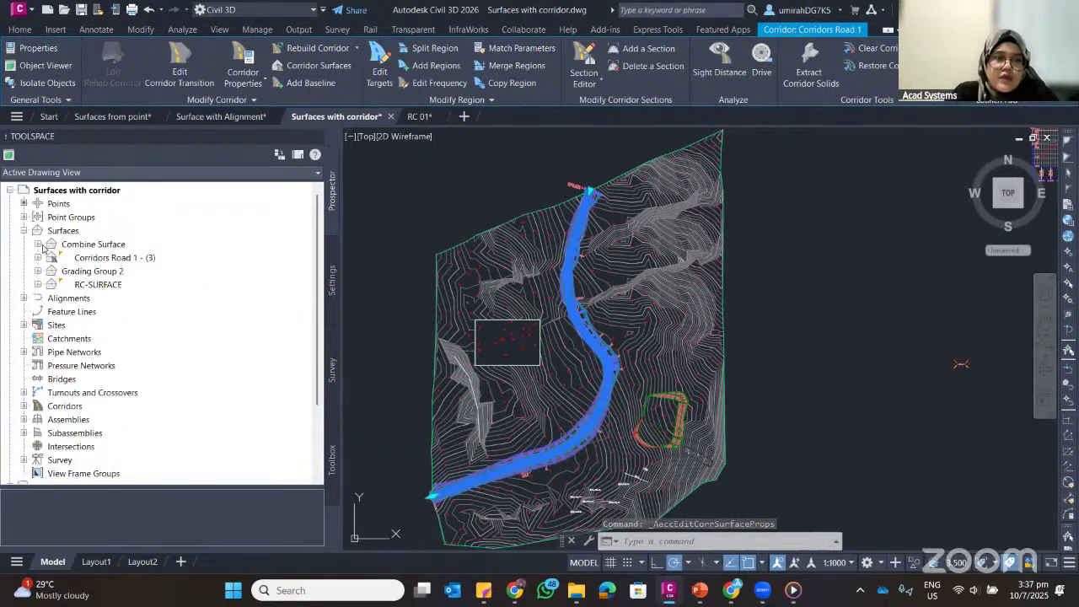
left_click(37, 243)
left_click(52, 285)
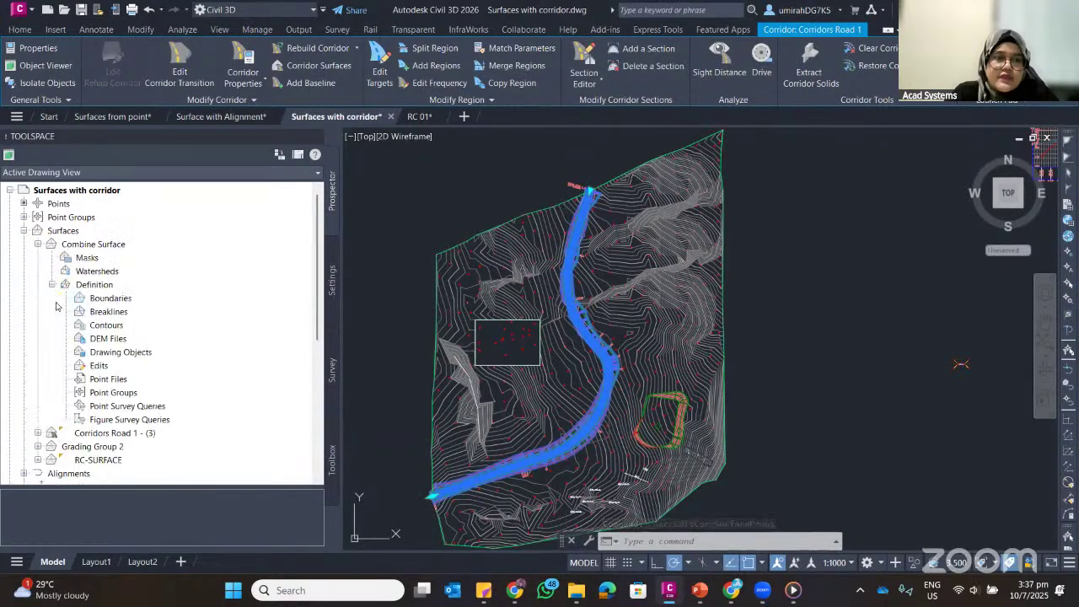
left_click(97, 366)
right_click(98, 368)
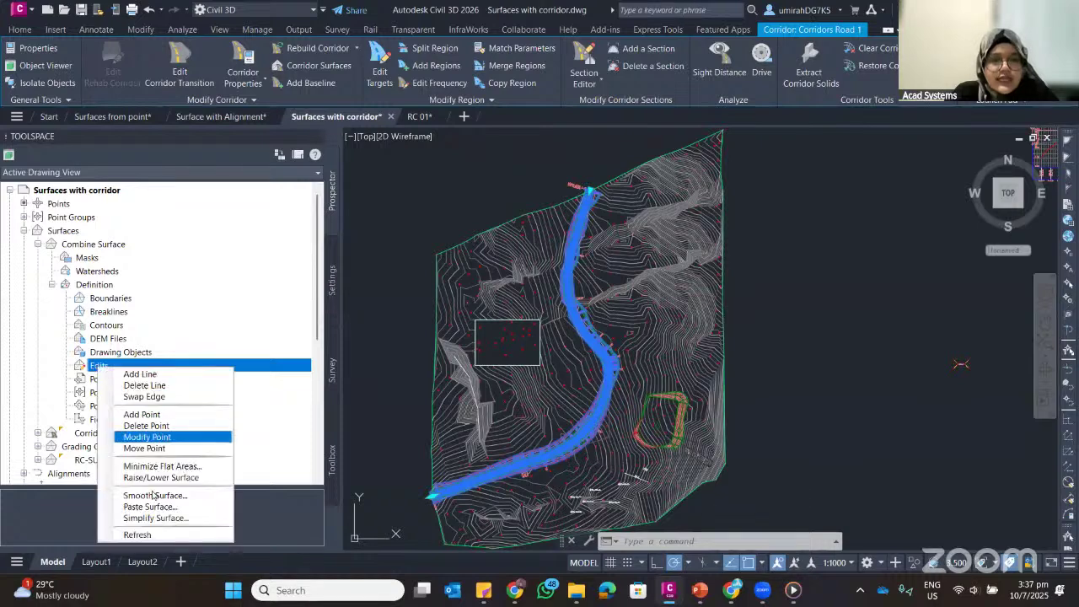
left_click(150, 507)
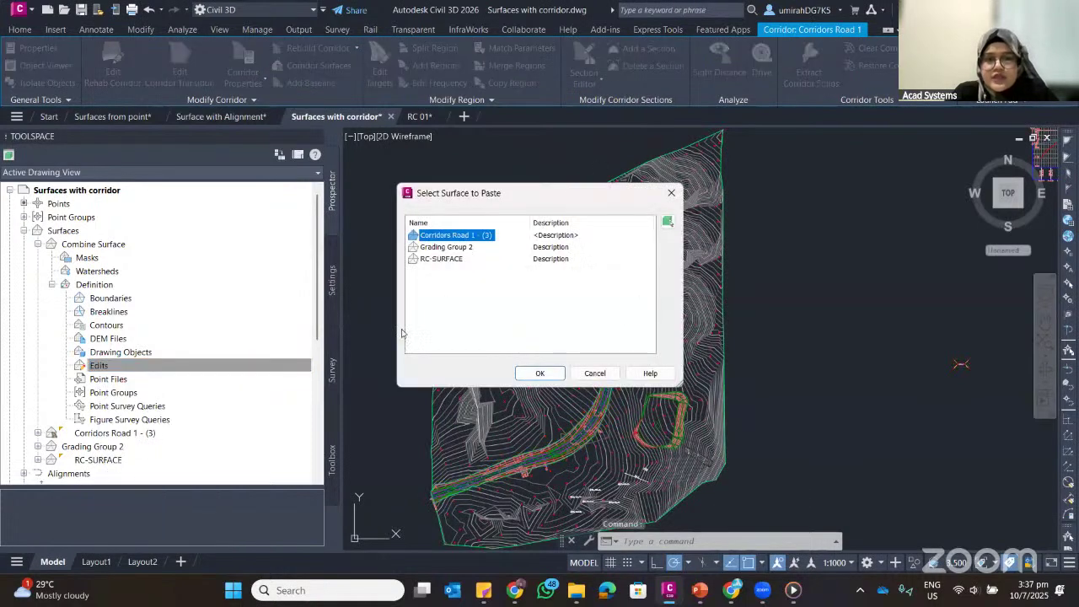
left_click(434, 259)
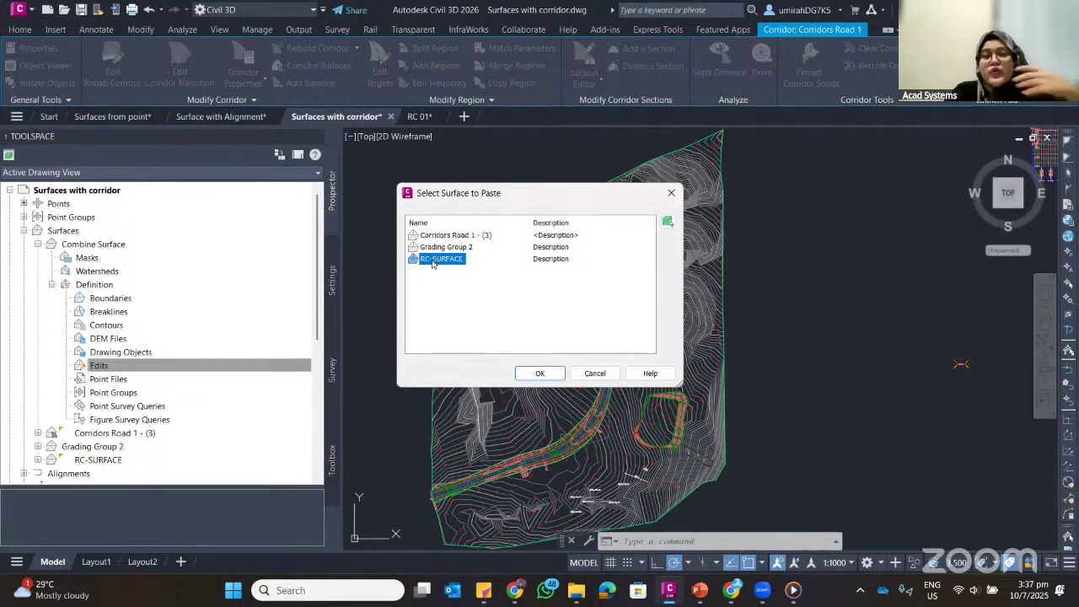
left_click(445, 248, "ctrl")
left_click(451, 235, "ctrl")
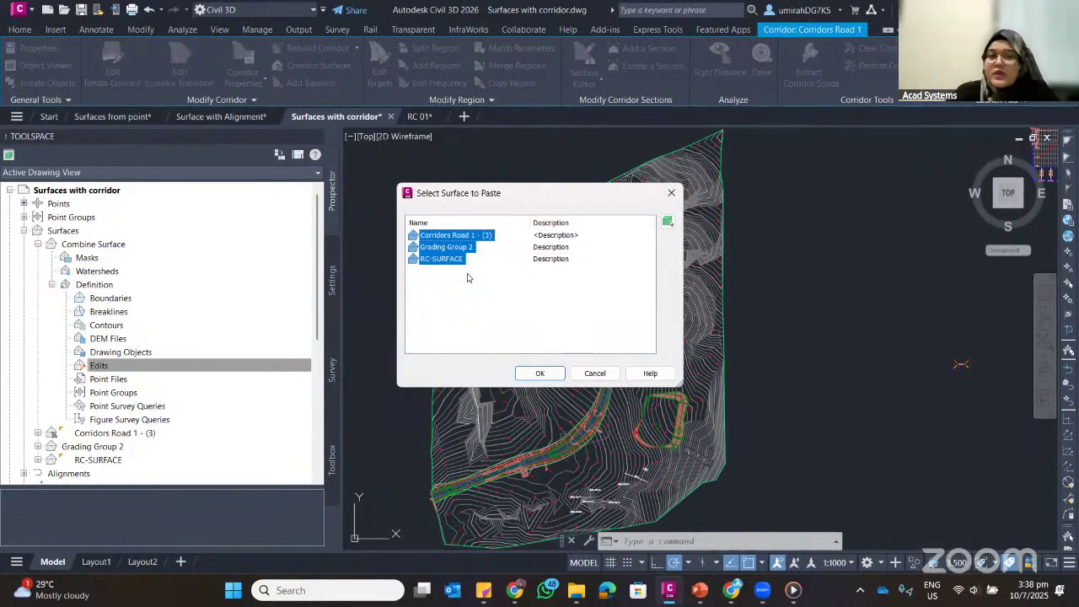
left_click(466, 271)
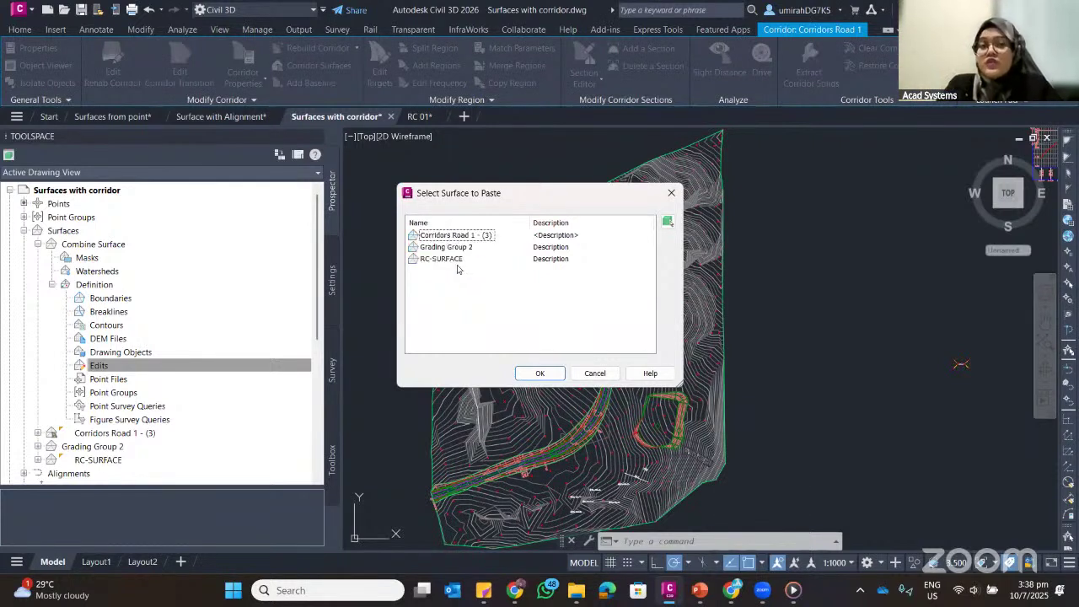
Paste RC-SURFACE, Corridors Road 1 - (3) and Grading Group 2 into Combine Surface one at a time, in that order
left_click(445, 259)
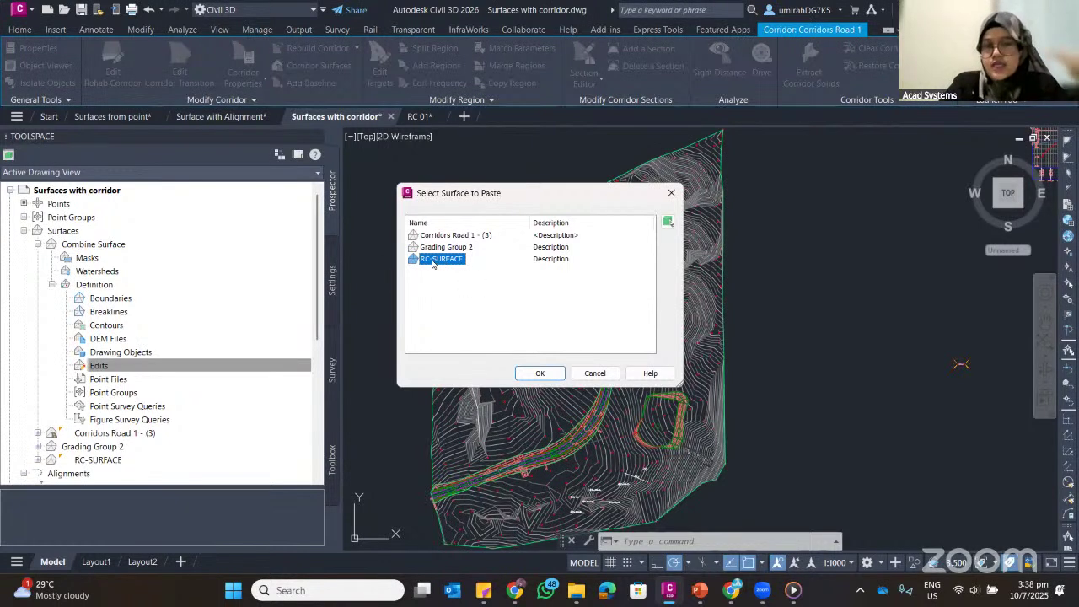
left_click(540, 373)
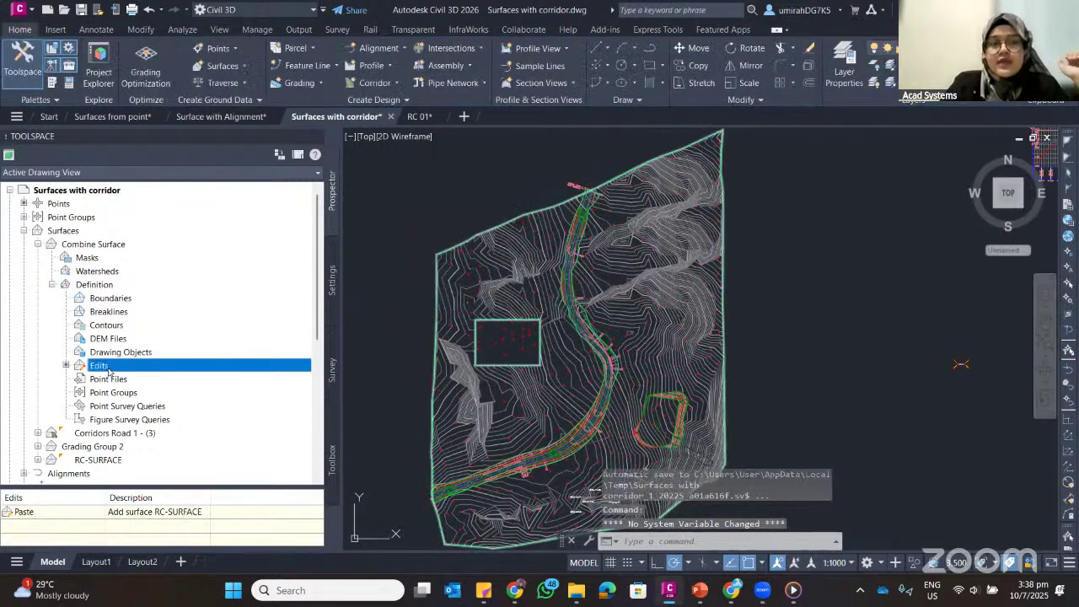
right_click(110, 369)
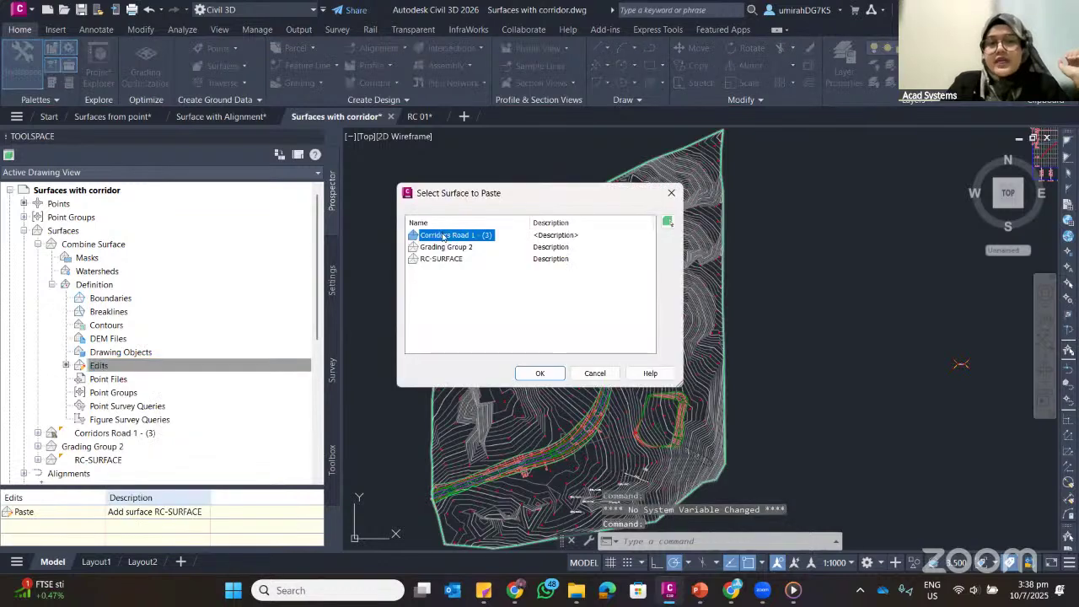
left_click(538, 373)
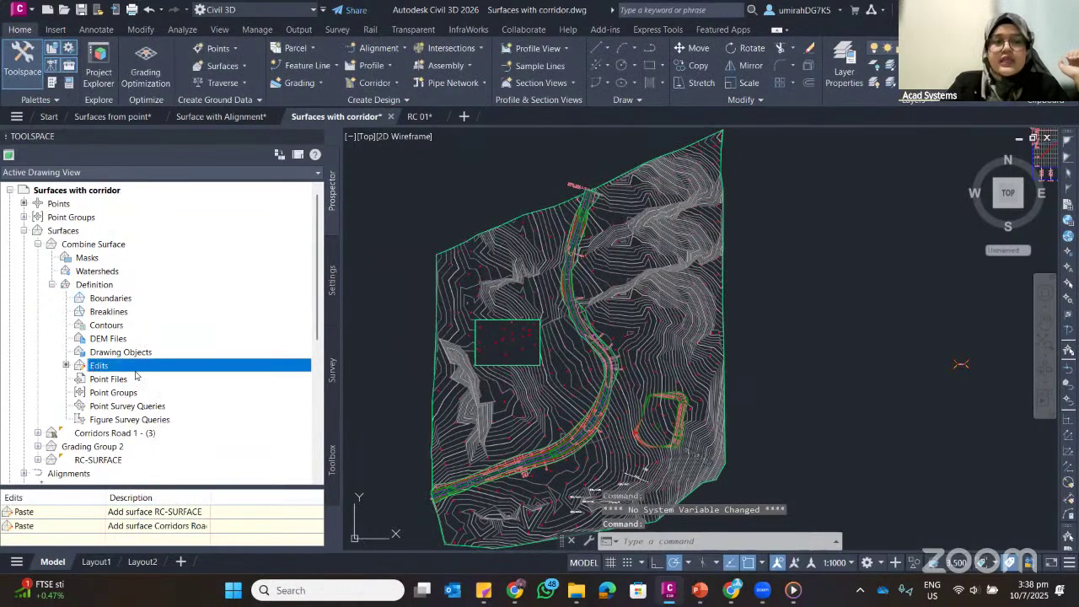
right_click(135, 368)
left_click(147, 498)
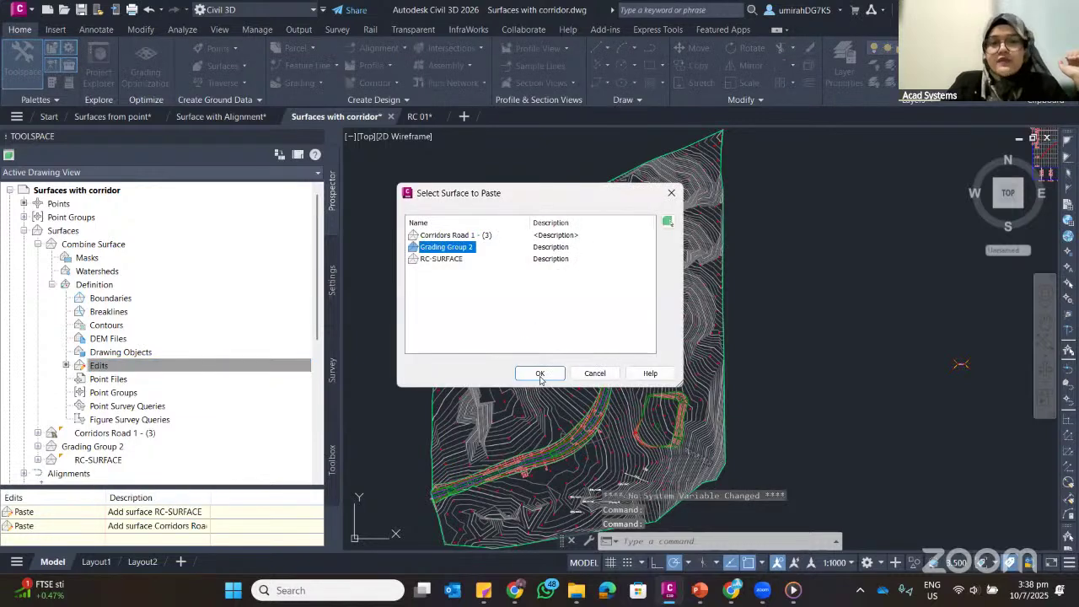
key("Return")
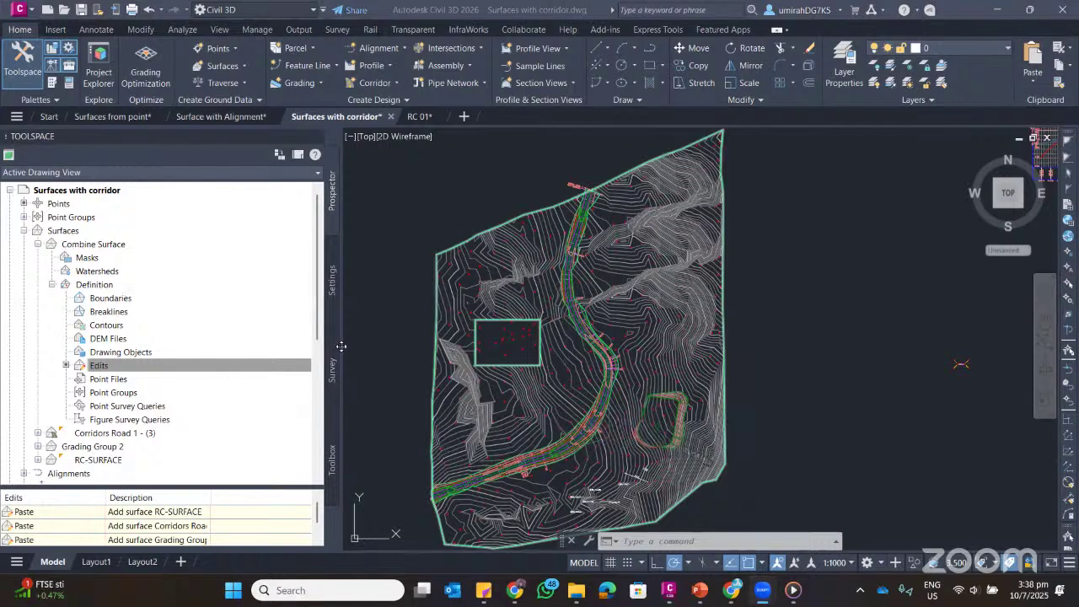
Show the combined surface in SW Isometric view with the Realistic visual style
left_click(366, 137)
left_click(412, 259)
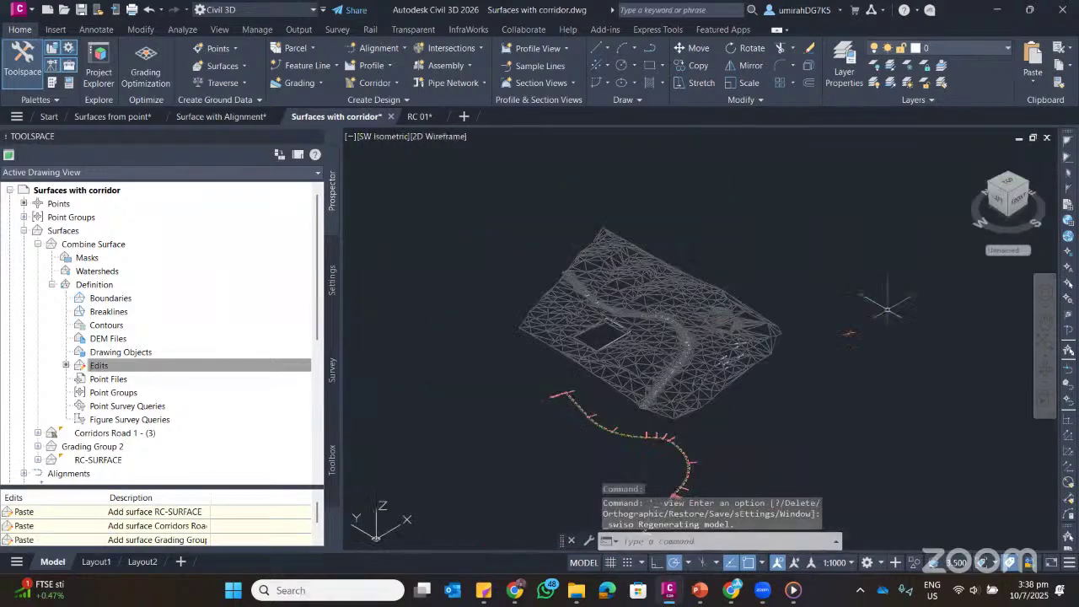
scroll(704, 341, "up", 5)
scroll(703, 342, "down", 2)
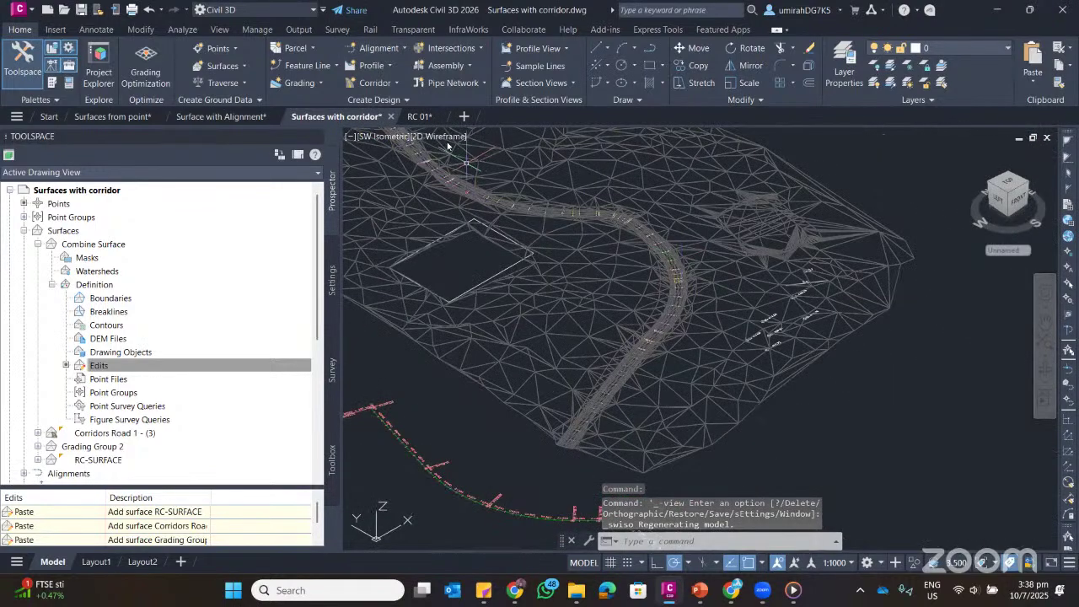
left_click(439, 137)
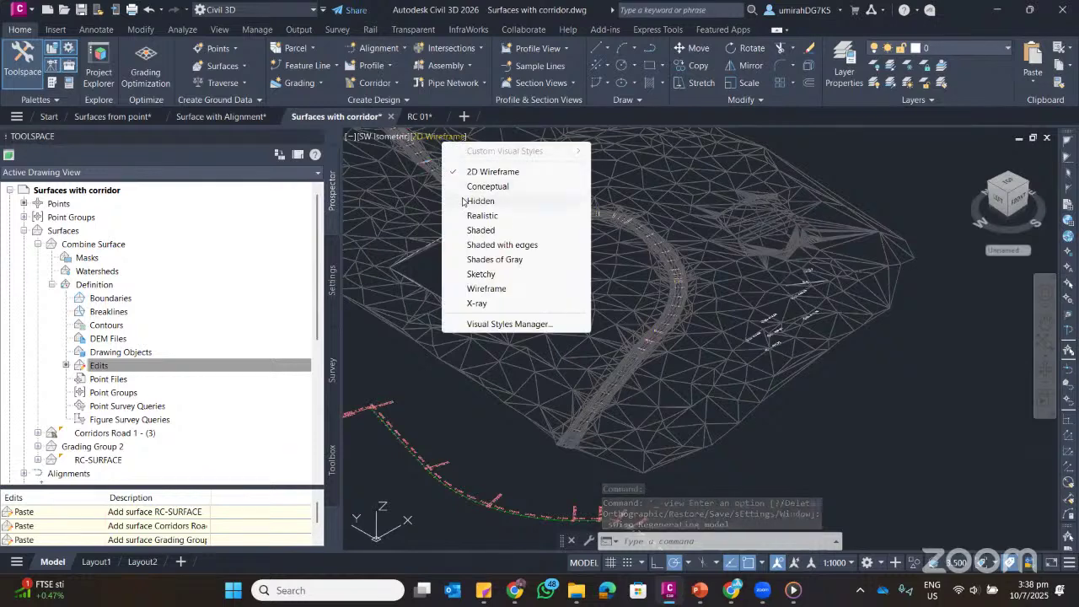
left_click(483, 216)
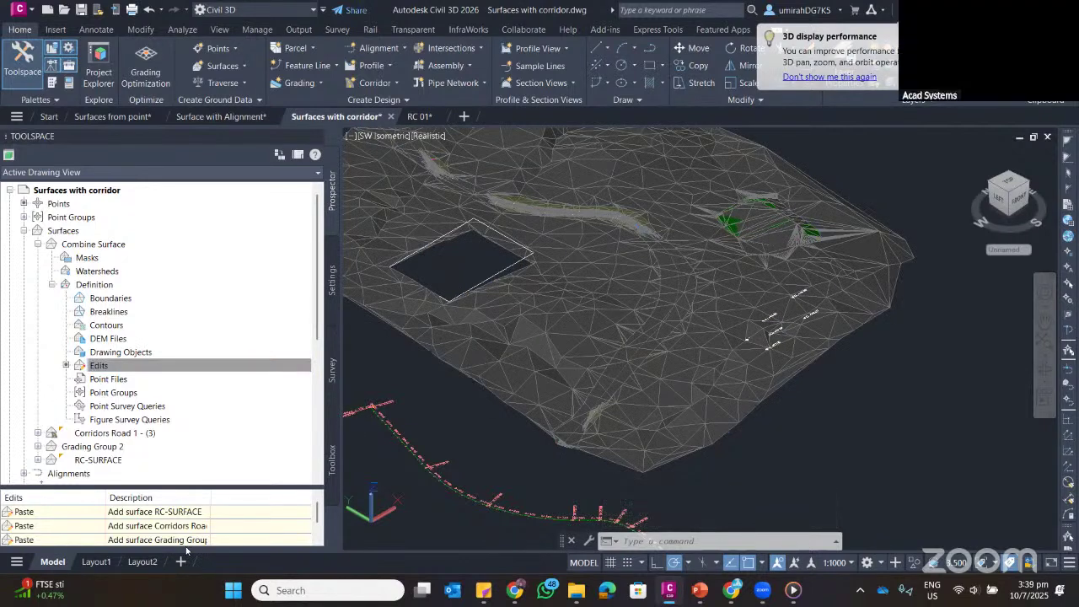
Set the surface style of Corridors Road 1 - (3) to _No Display, dismissing the account sign-in prompt
left_click(99, 435)
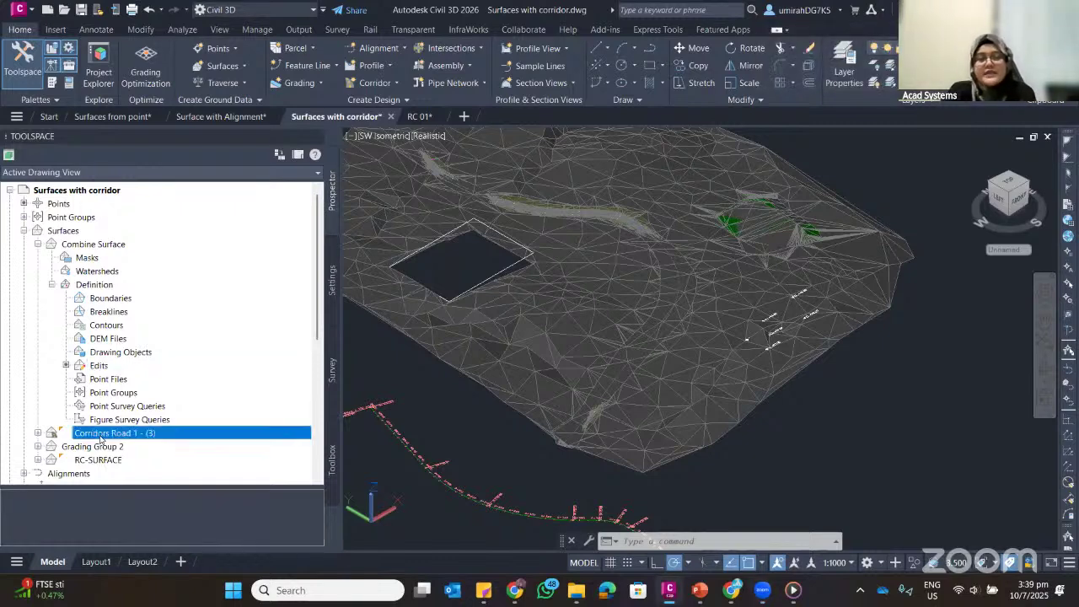
right_click(100, 437)
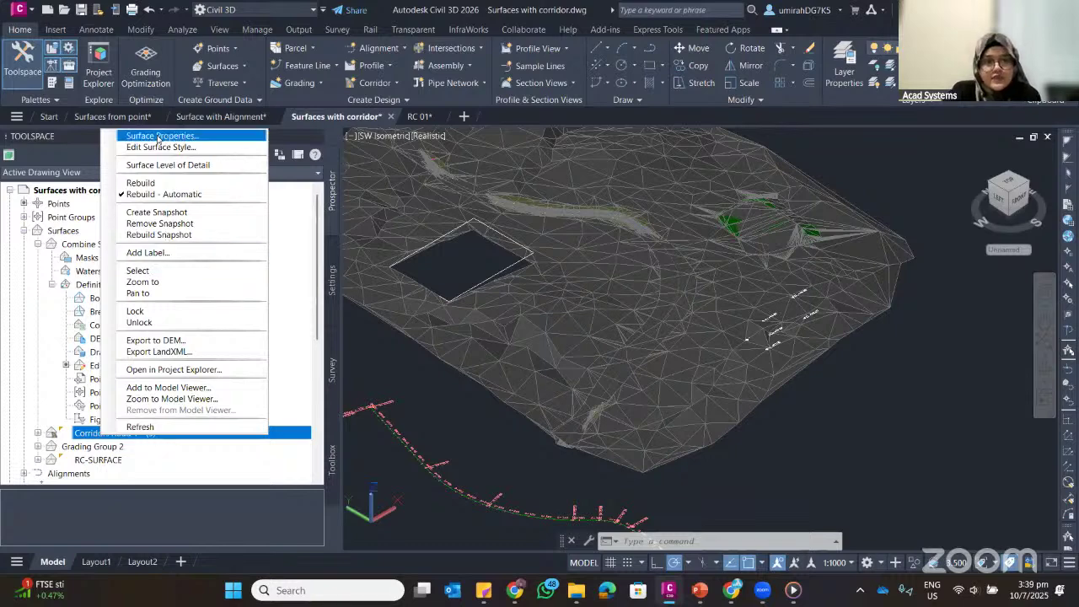
left_click(157, 138)
left_click(415, 292)
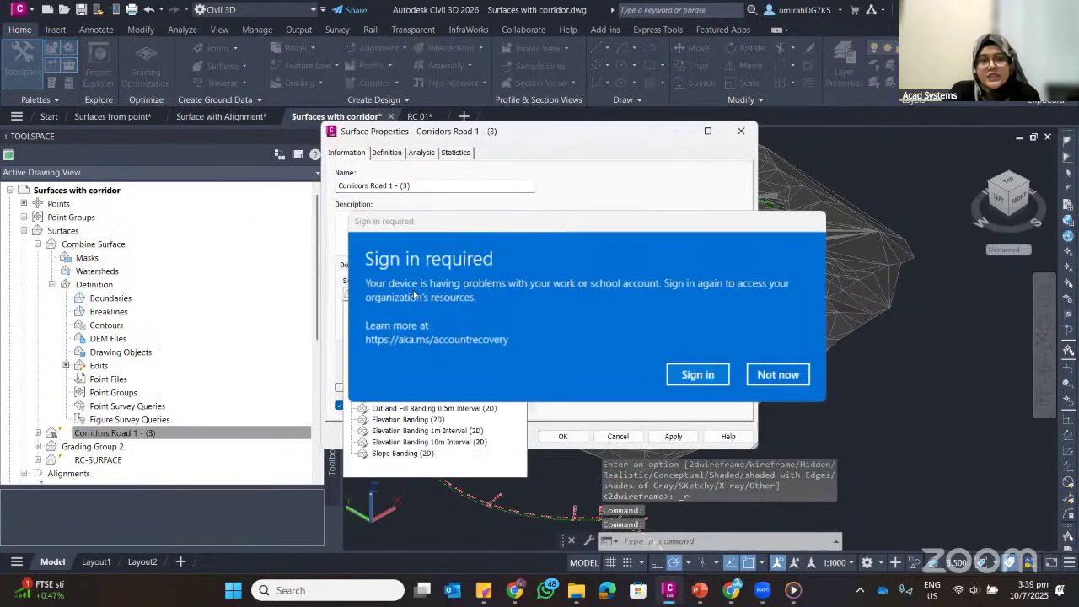
left_click(779, 374)
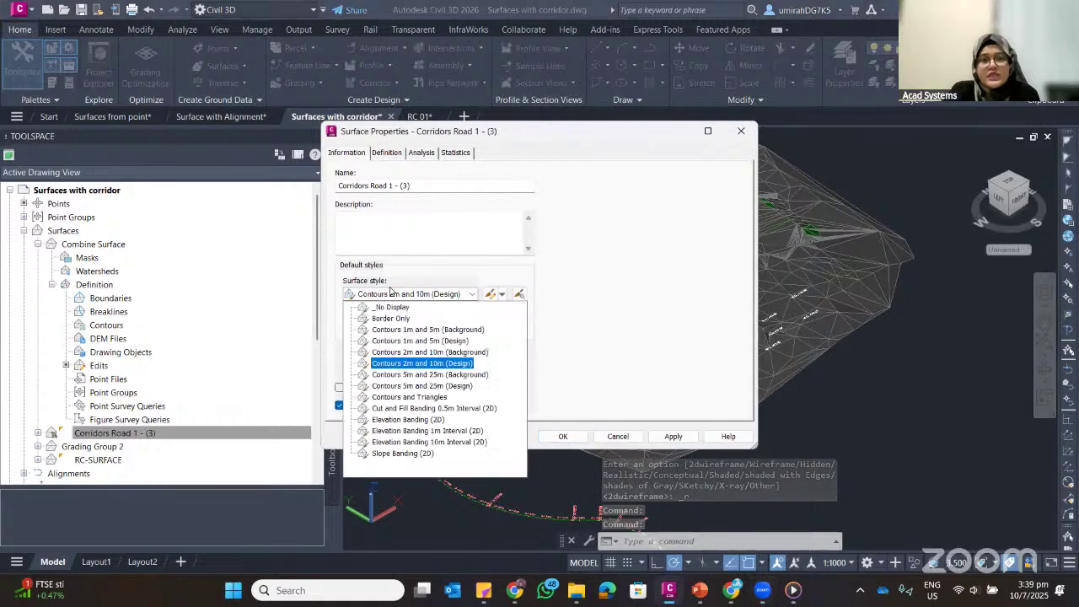
left_click(390, 307)
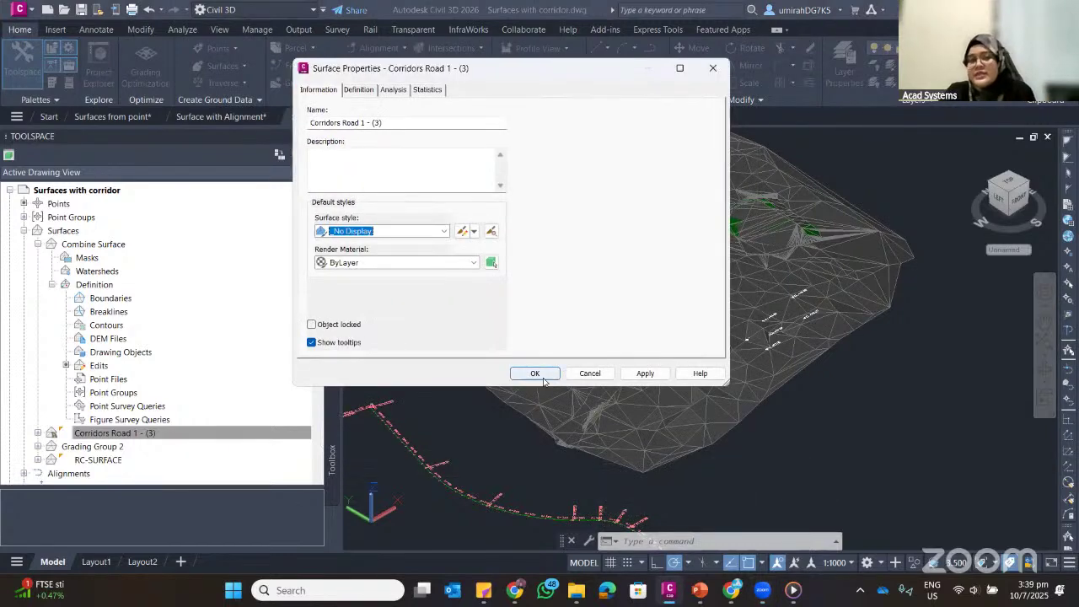
left_click(562, 436)
Set the surface style of Grading Group 2 to _No Display in its surface properties
scroll(115, 434, "down", 1)
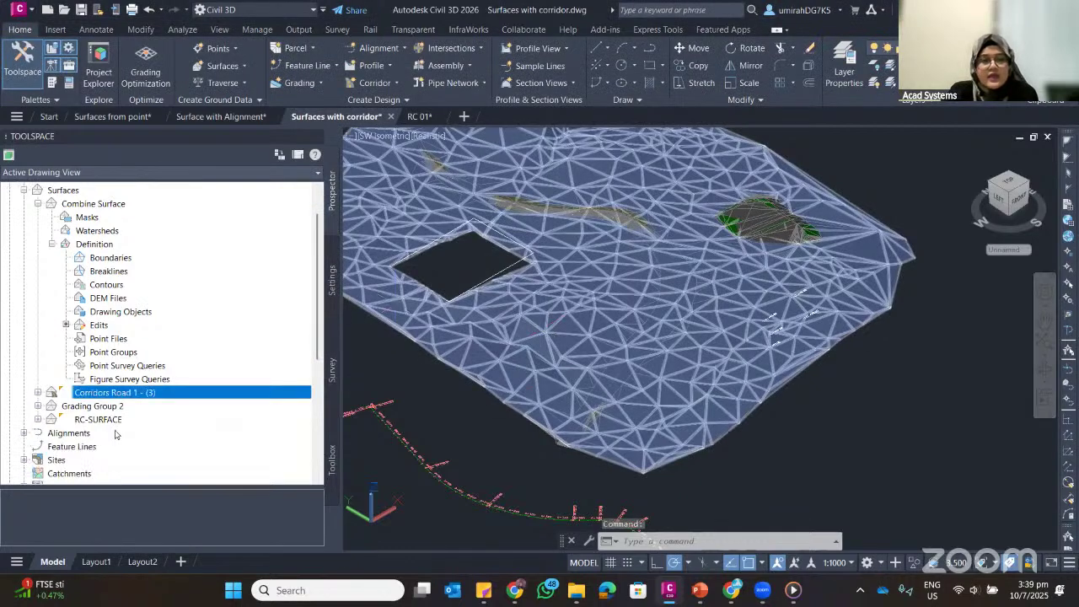
right_click(93, 407)
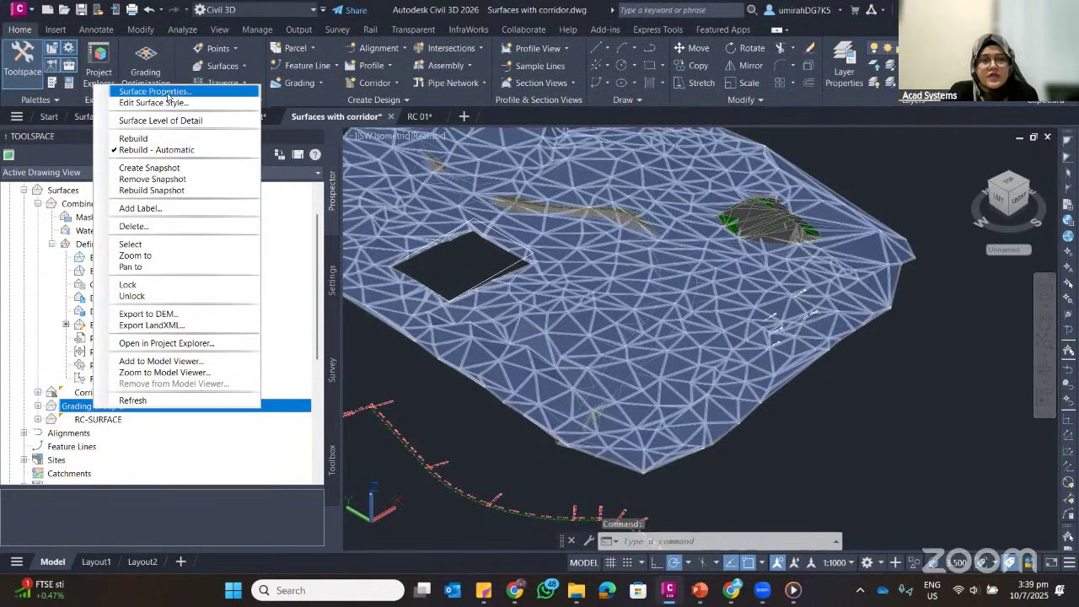
left_click(127, 91)
left_click(402, 232)
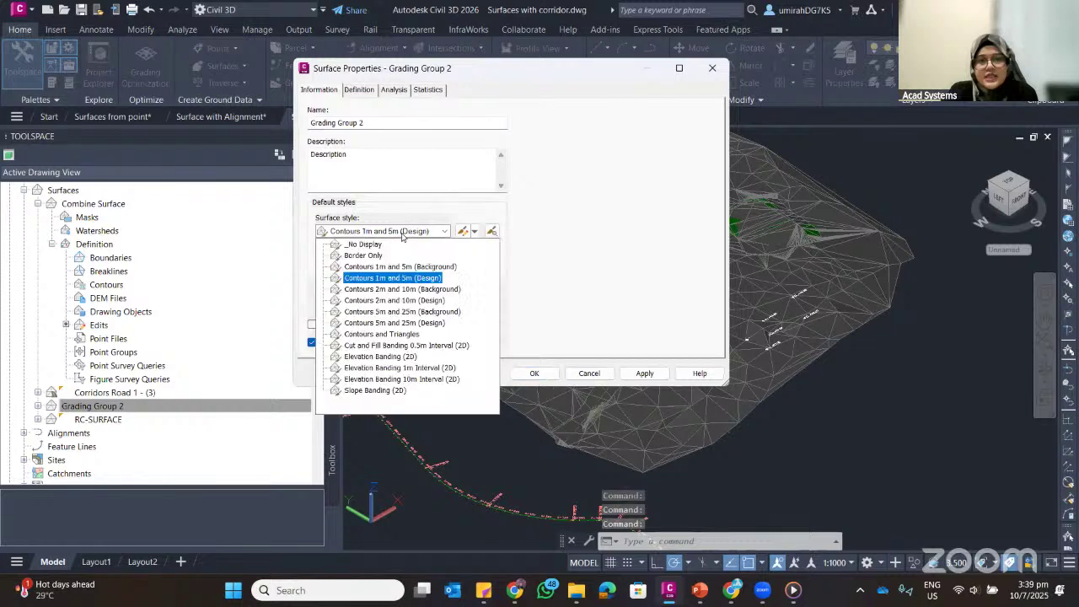
left_click(363, 243)
left_click(388, 231)
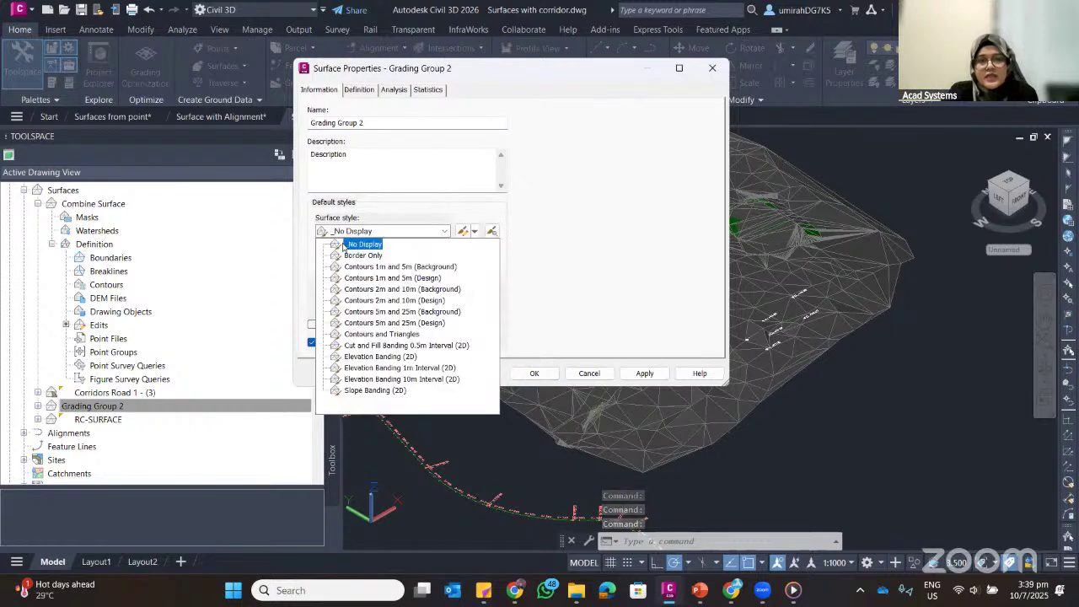
left_click(363, 244)
left_click(645, 373)
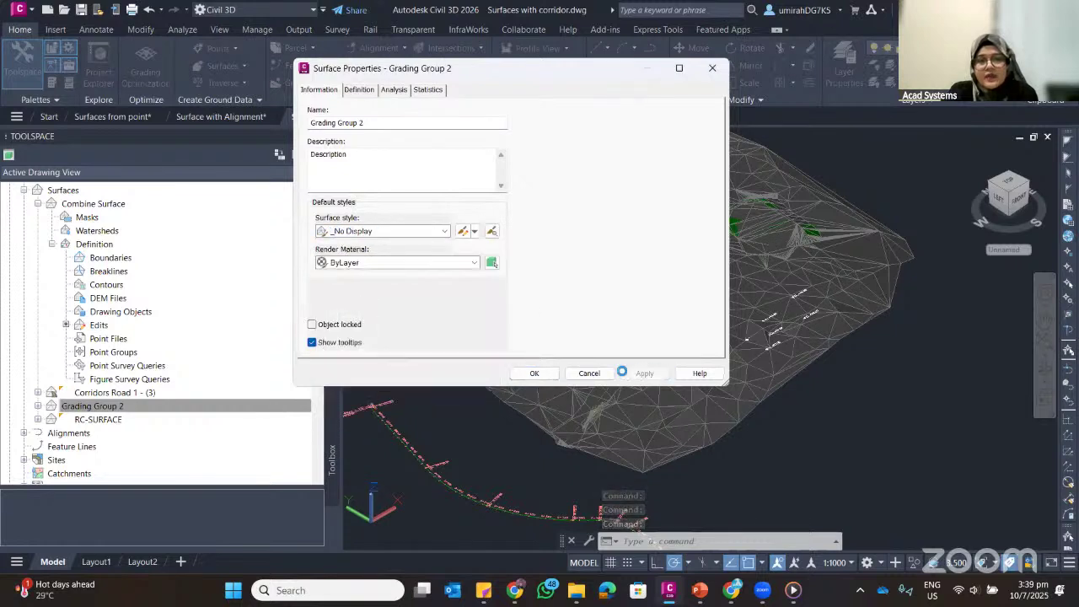
left_click(533, 372)
Change the surface style of RC-SURFACE to _No Display through its surface properties
left_click(98, 419)
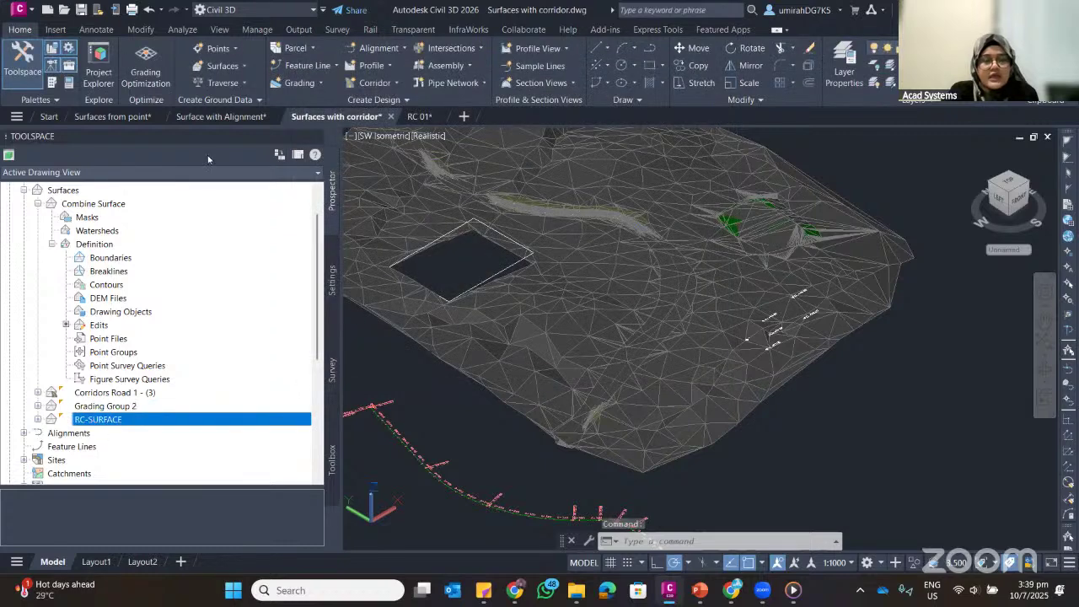
key("shift+F10")
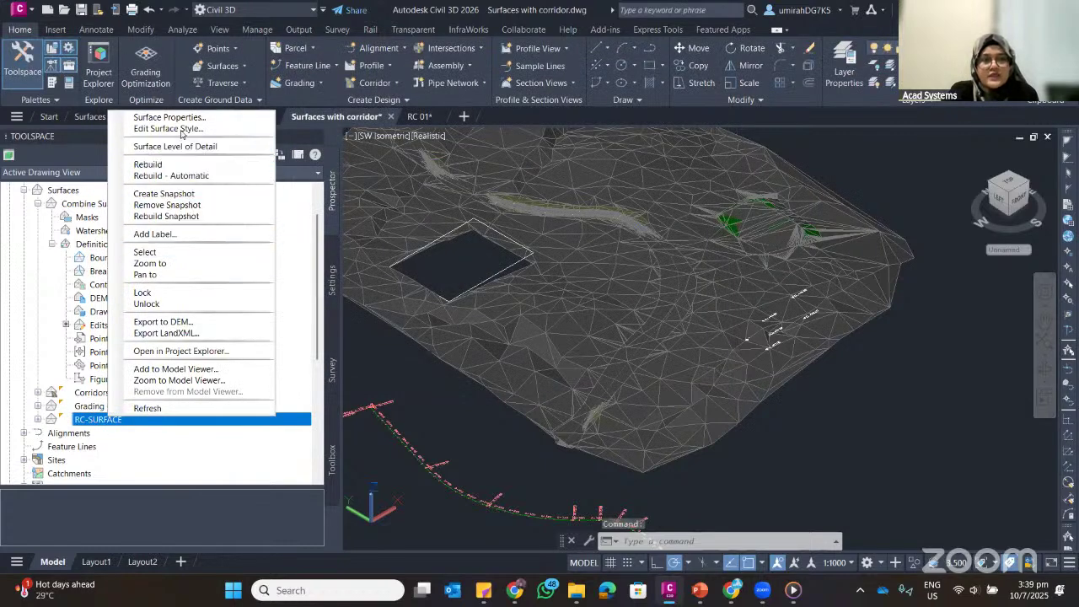
left_click(173, 118)
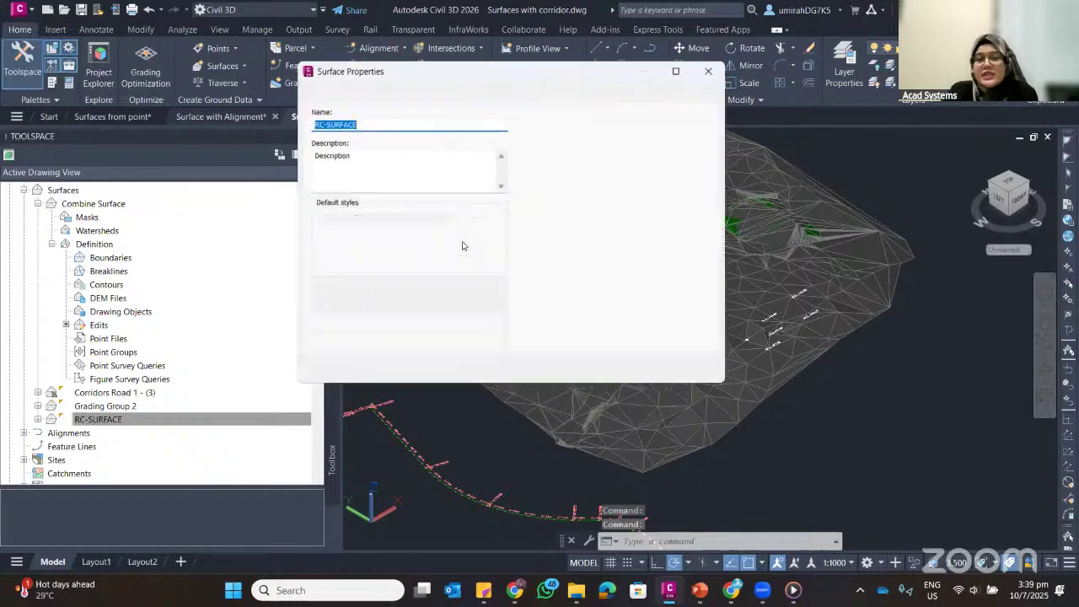
left_click(420, 232)
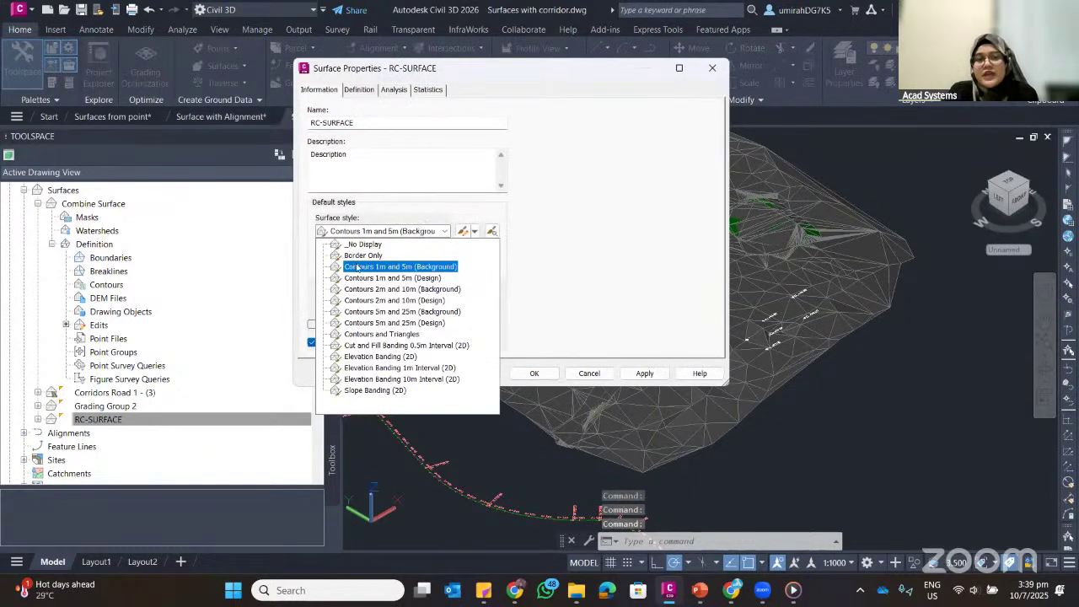
left_click(361, 245)
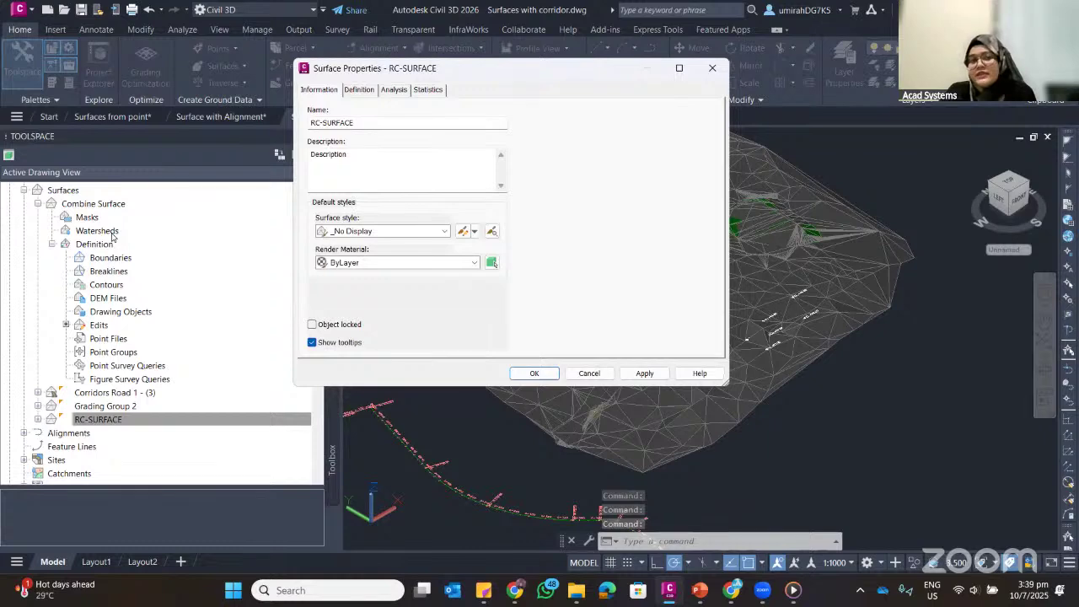
left_click(550, 373)
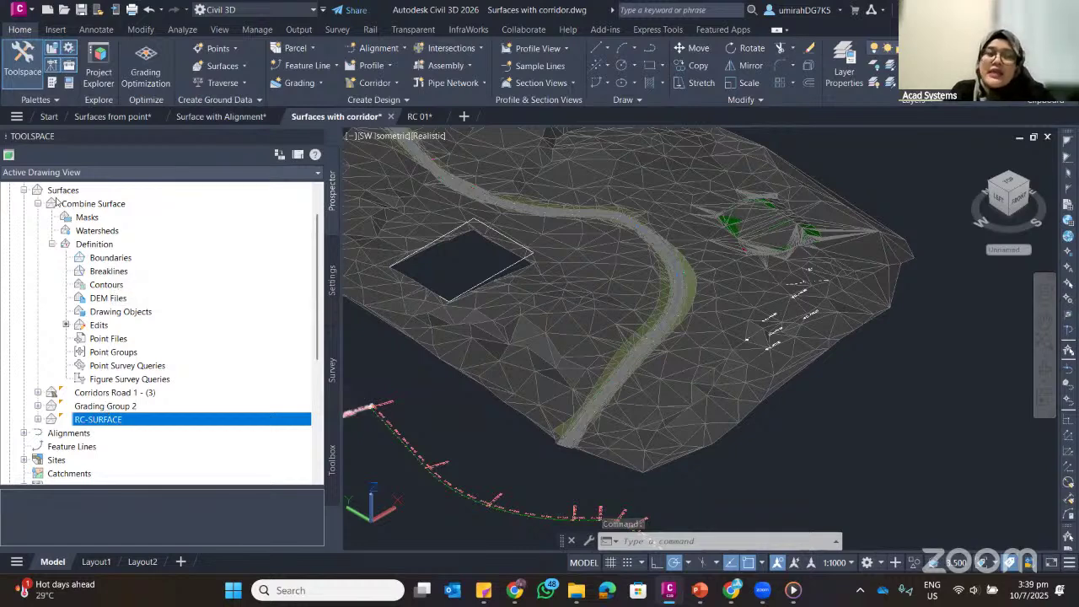
Examine in 3D how the road corridor and the graded platform blend into the terrain of Combine Surface
left_click(556, 300)
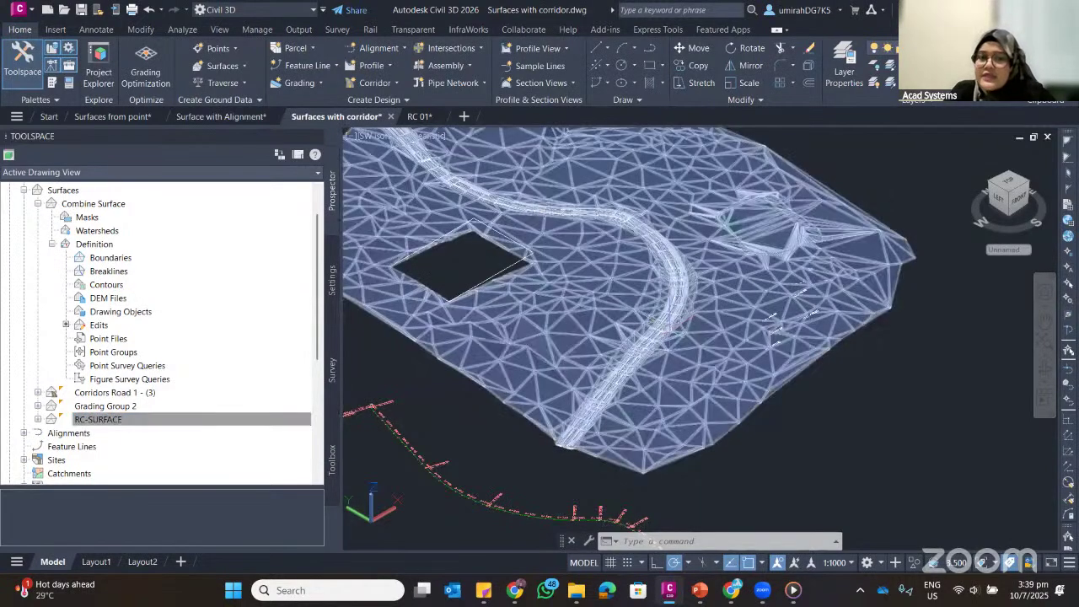
middle_click_drag(557, 299, 708, 347, "shift")
scroll(711, 320, "up", 6)
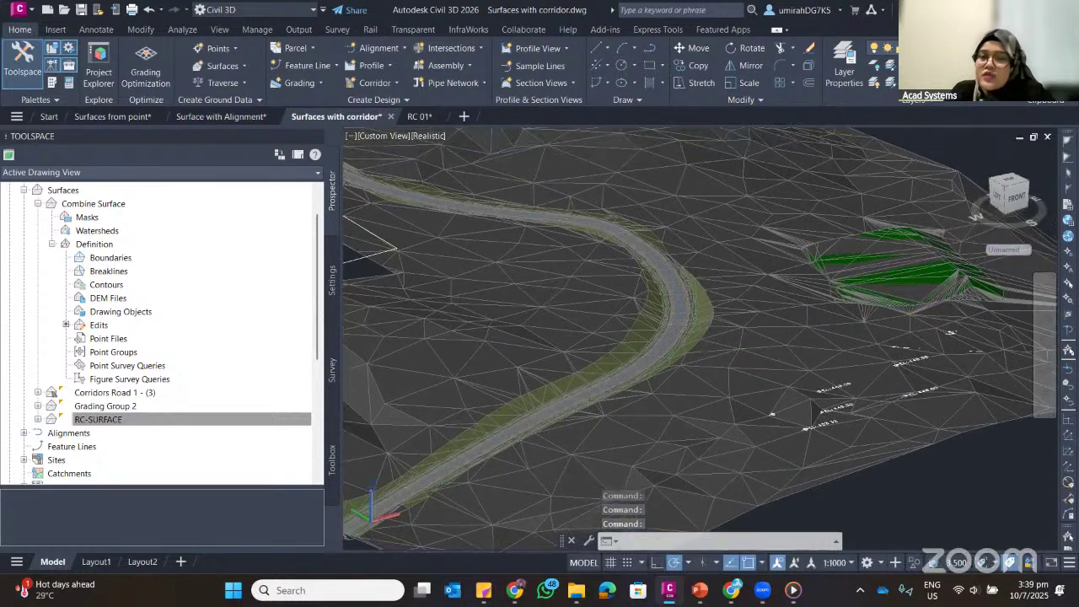
scroll(624, 278, "up", 5)
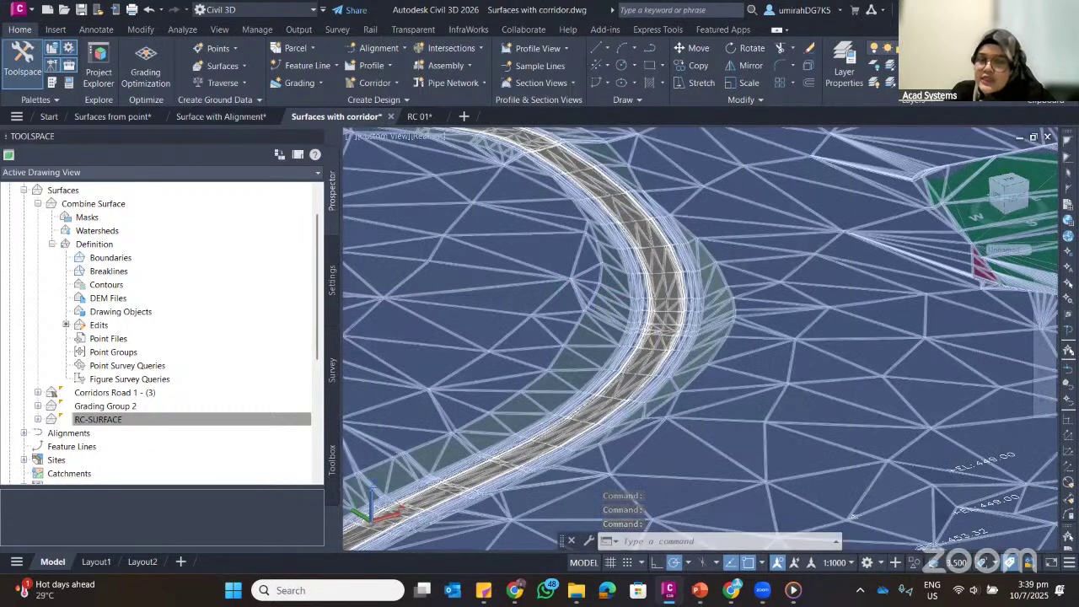
mouse_move(675, 317)
middle_mouse_down()
mouse_move(534, 289)
mouse_move(371, 295)
middle_mouse_up()
middle_click_drag(685, 280, 619, 360)
middle_click_drag(733, 283, 597, 258, "shift")
middle_click_drag(757, 359, 601, 289)
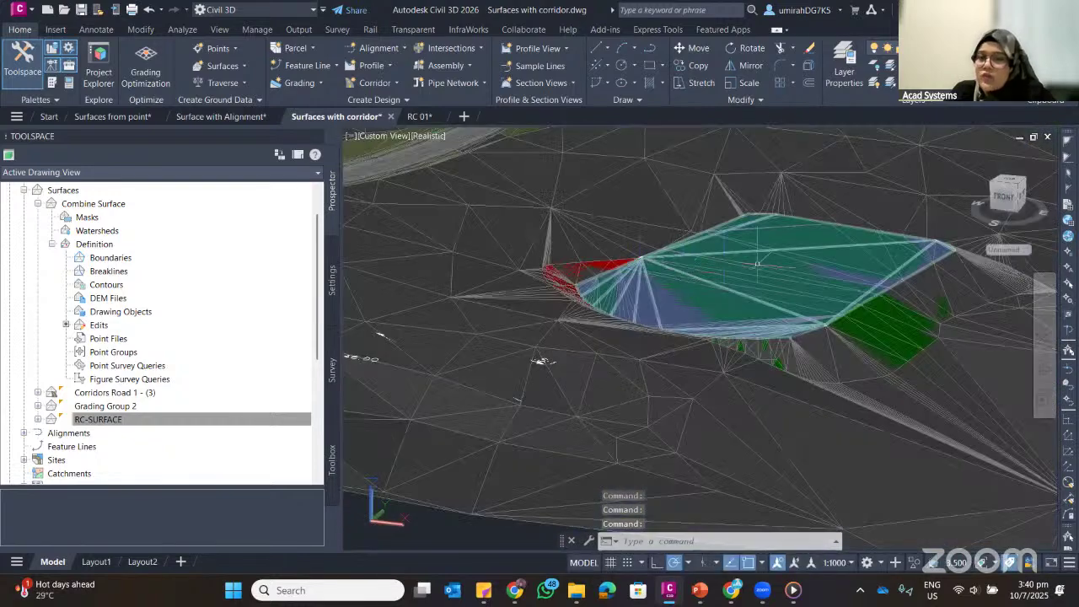
middle_click_drag(781, 265, 530, 273)
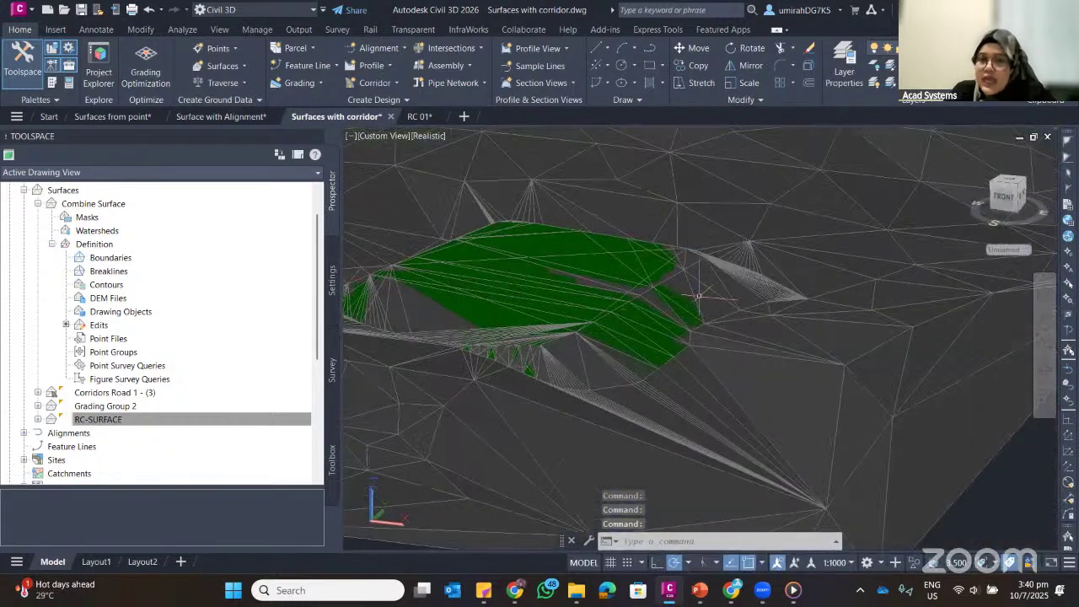
scroll(699, 295, "down", 6)
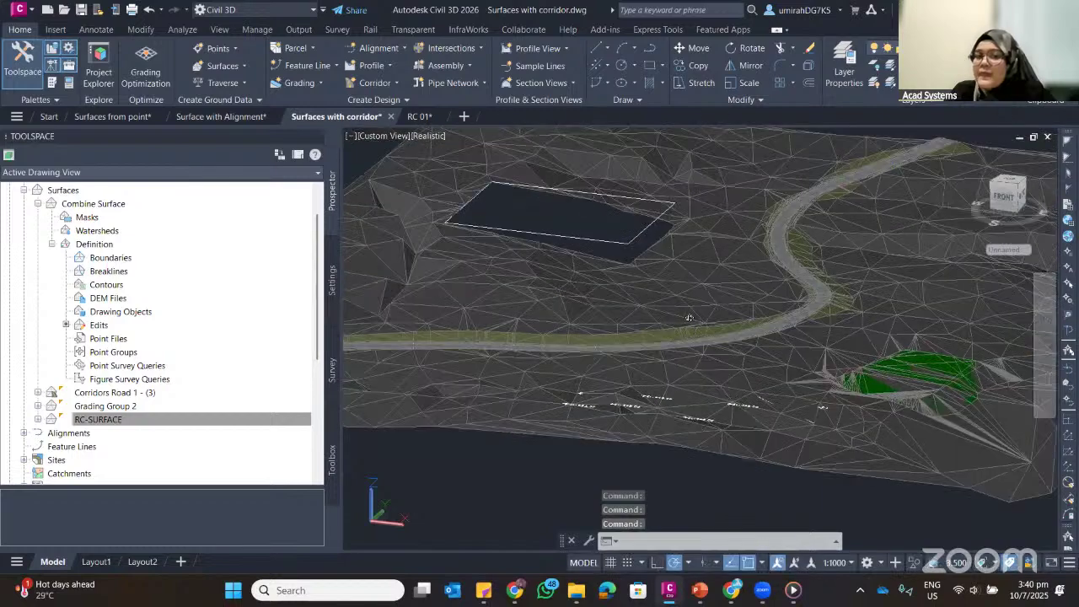
middle_click_drag(690, 318, 755, 396, "shift")
middle_click_drag(565, 375, 496, 267, "shift")
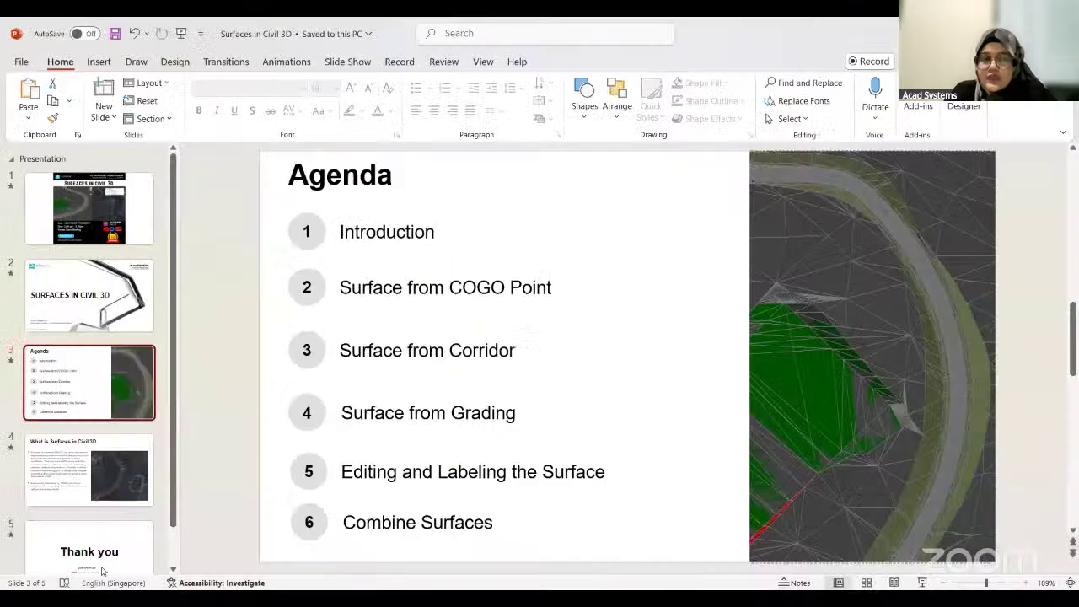
Switch to the Surfaces in Civil 3D presentation in PowerPoint and present its Thank you slide full screen
left_click(96, 561)
left_click(922, 583)
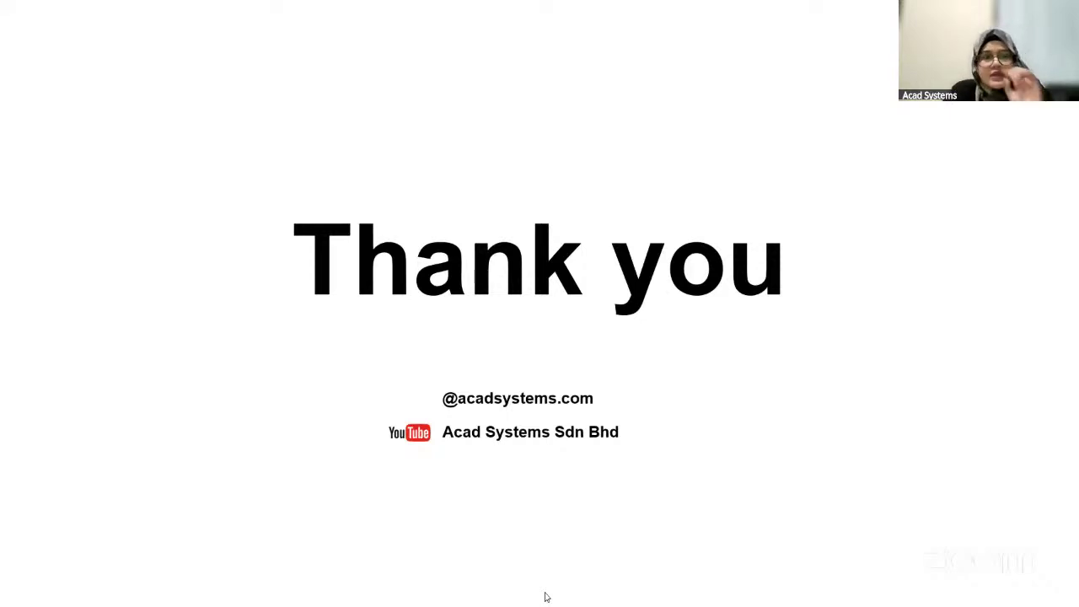
Switch to Chrome, open the acadsystems.com website and look through the homepage for the latest free online courses and lessons
key("alt+Tab")
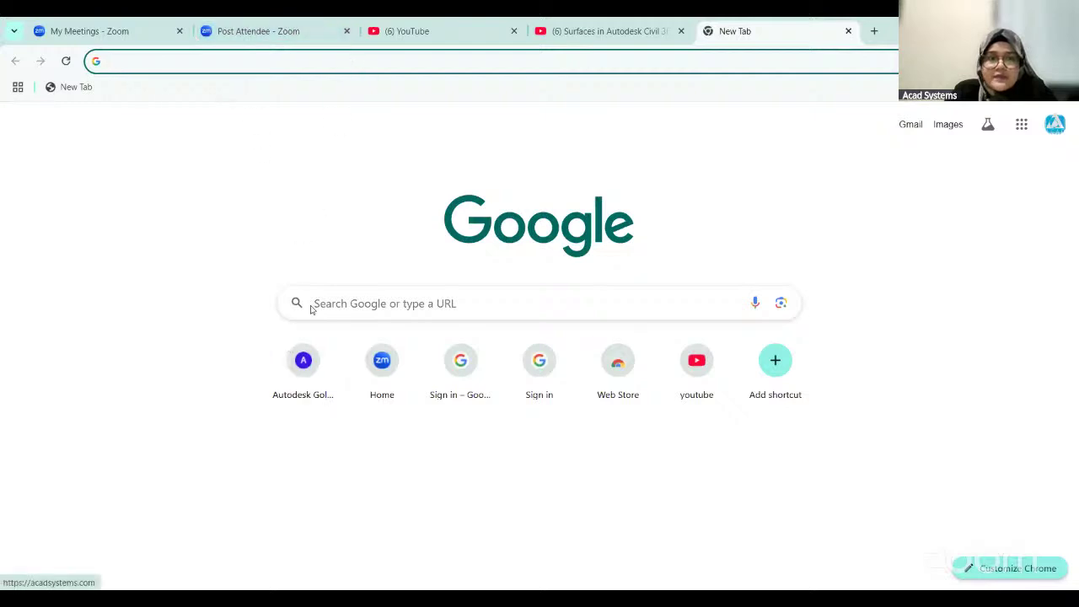
left_click(304, 360)
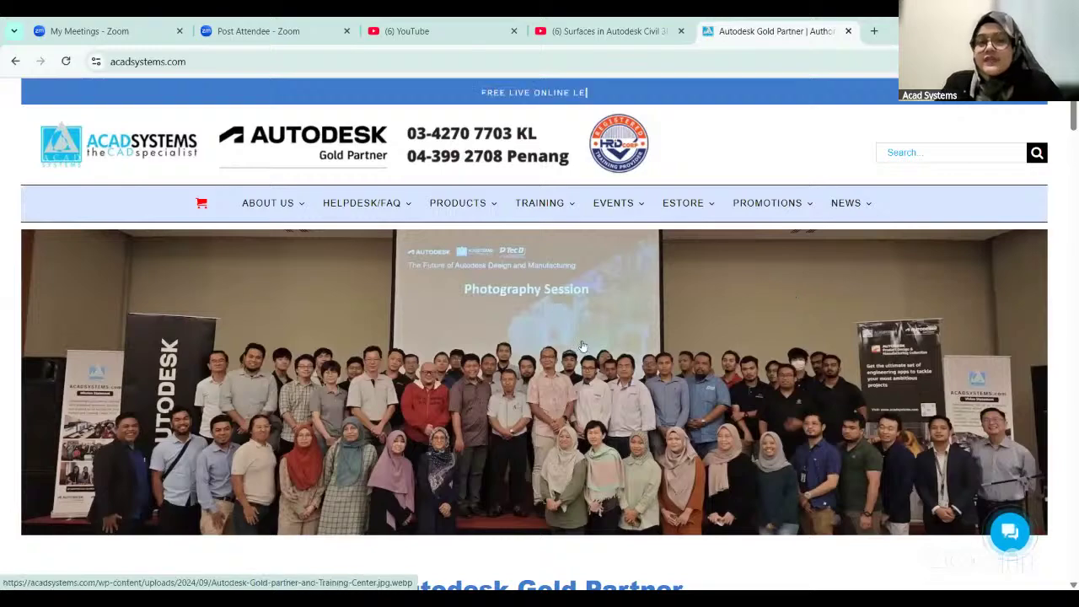
scroll(372, 228, "down", 2)
scroll(372, 228, "down", 4)
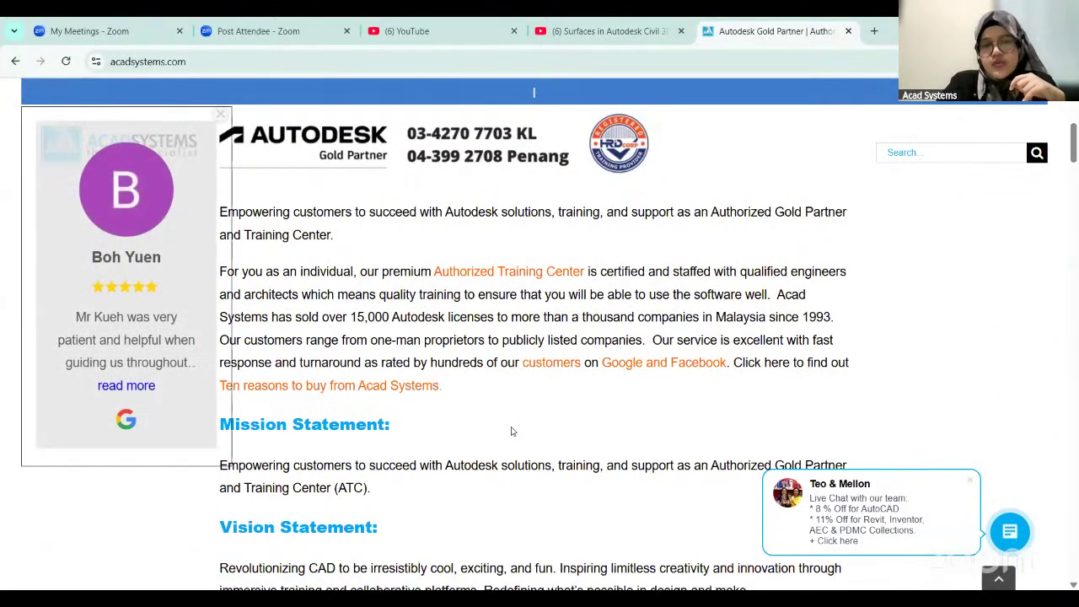
scroll(549, 330, "down", 5)
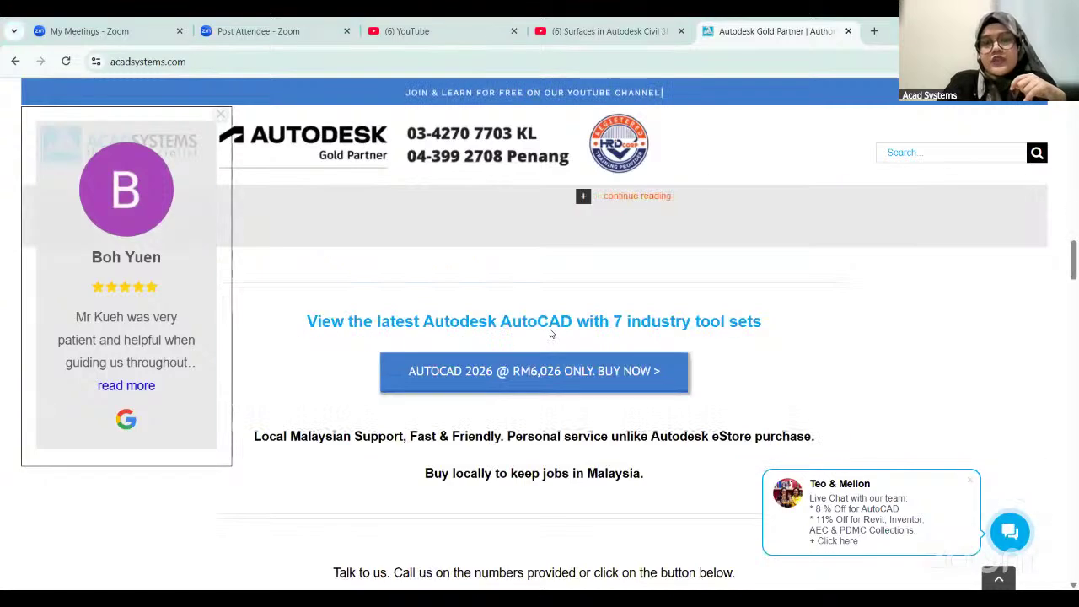
scroll(550, 333, "down", 9)
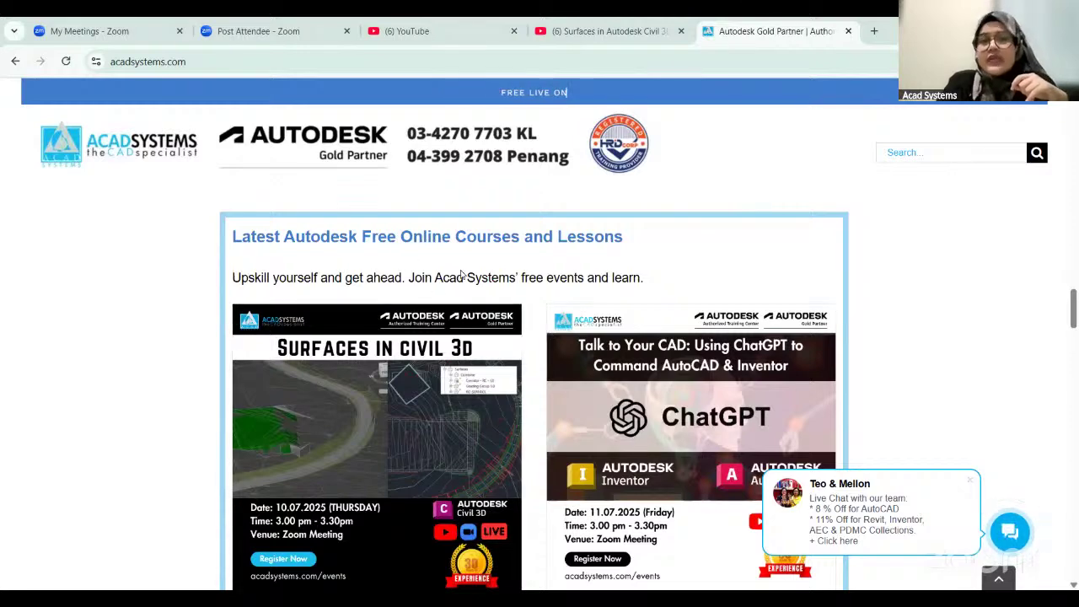
scroll(462, 274, "down", 3)
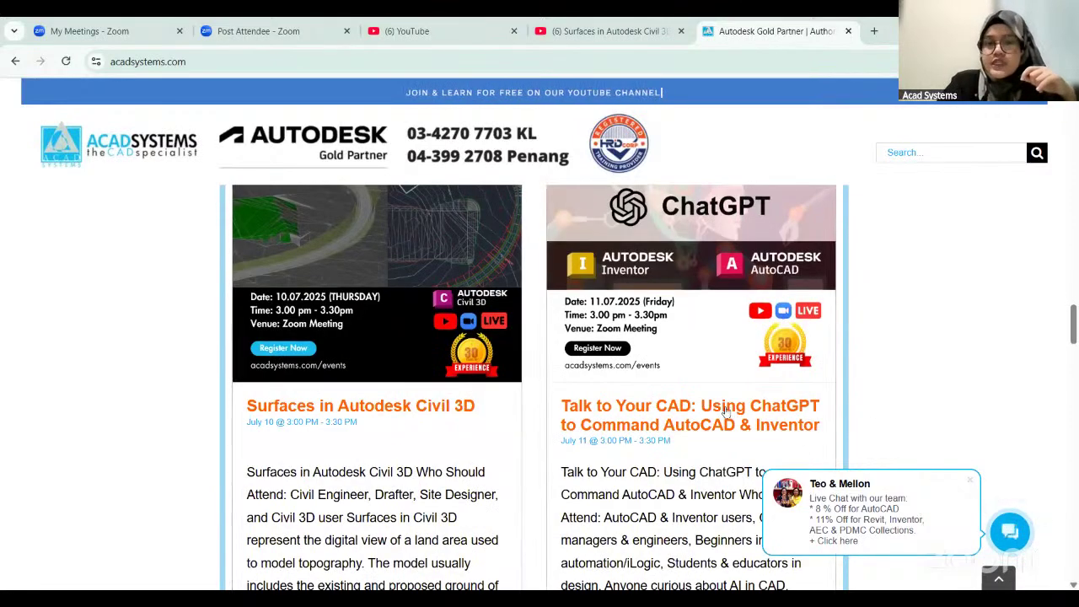
Open the event page for Talk to Your CAD: Using ChatGPT to Command AutoCAD & Inventor and review its details and training schedule
left_click(680, 298)
scroll(602, 356, "down", 7)
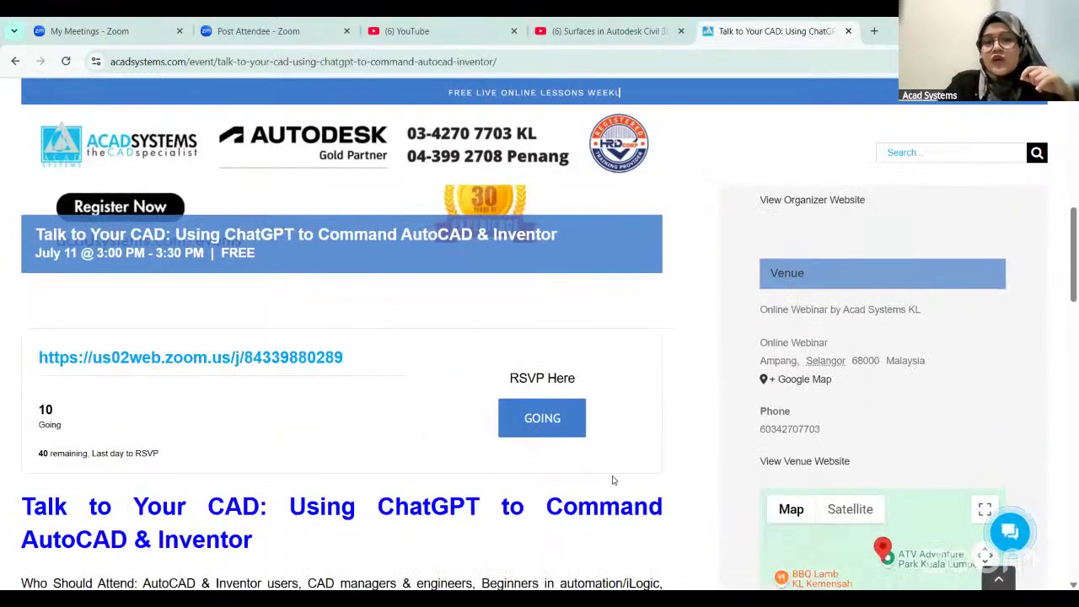
scroll(729, 296, "down", 5)
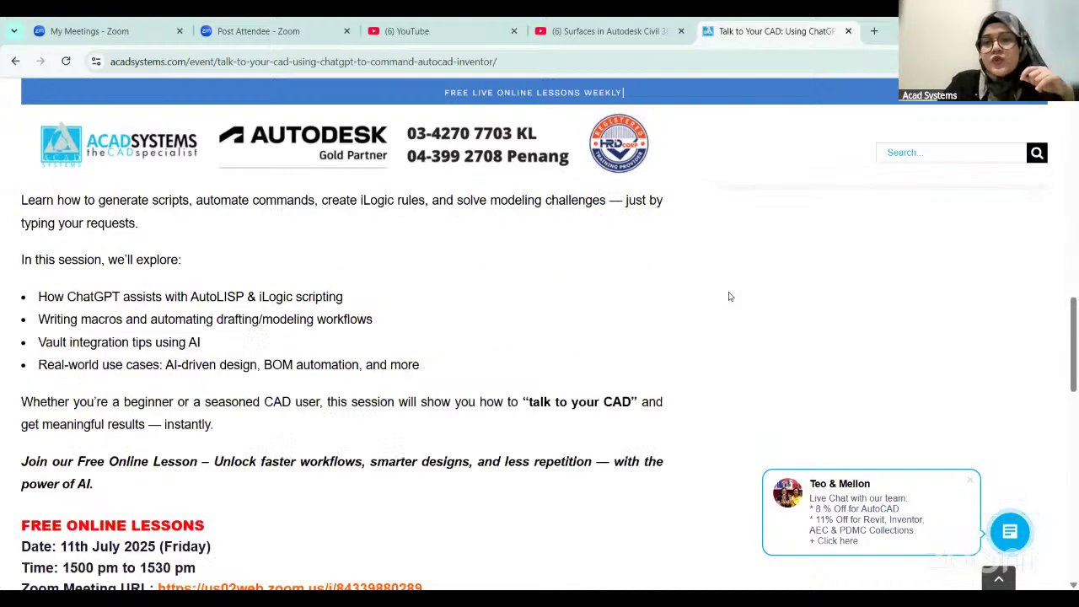
scroll(731, 296, "down", 12)
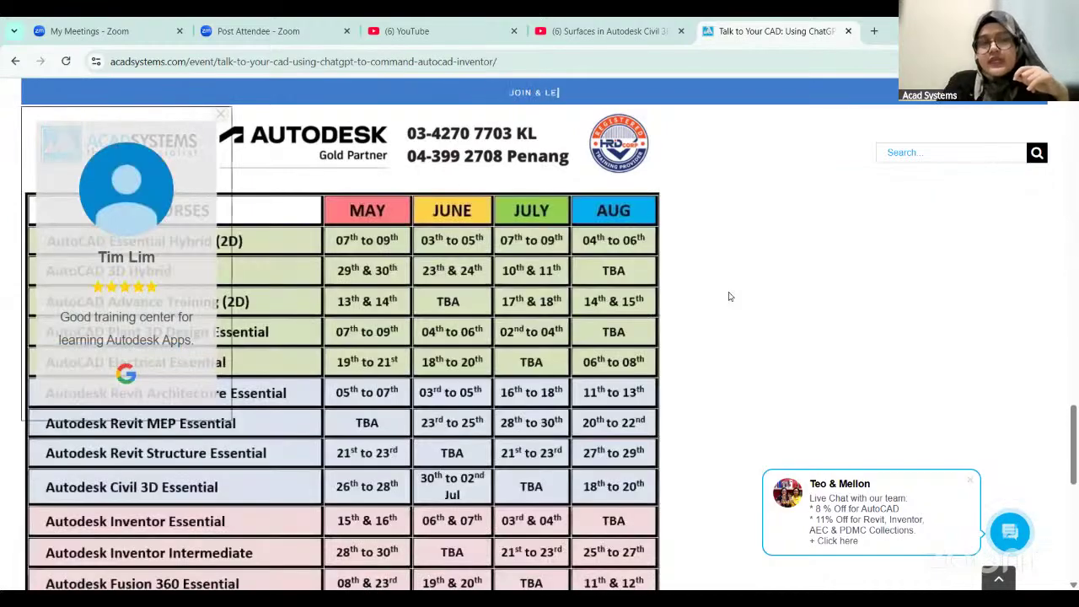
scroll(730, 296, "down", 3)
scroll(730, 296, "down", 2)
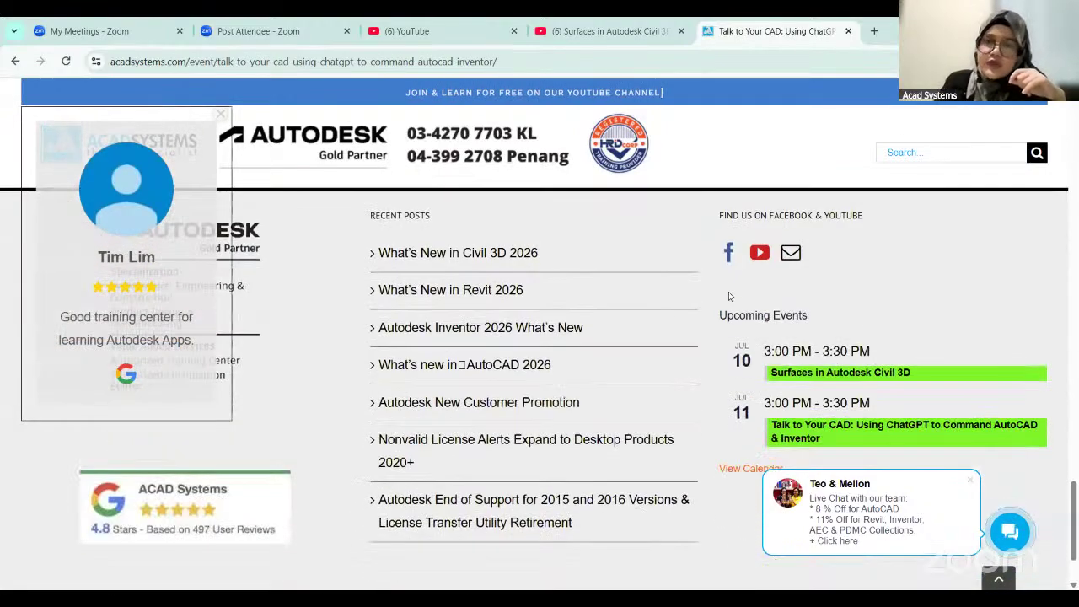
Browse the live streams on the Acad Systems YouTube channel linked in the site footer, and return to the Thank you slide
left_click(759, 252)
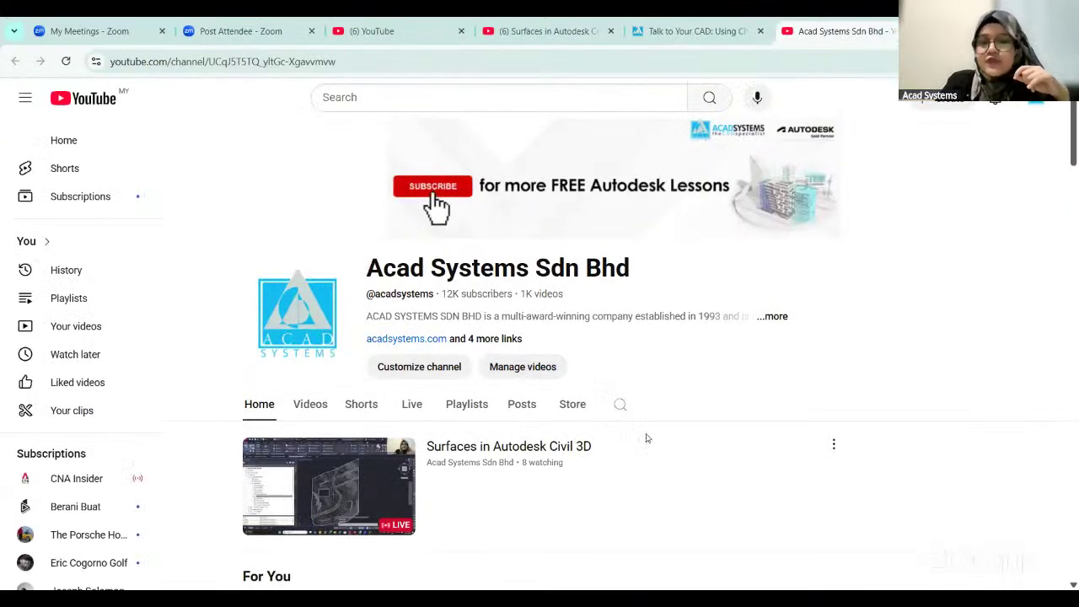
scroll(405, 393, "down", 2)
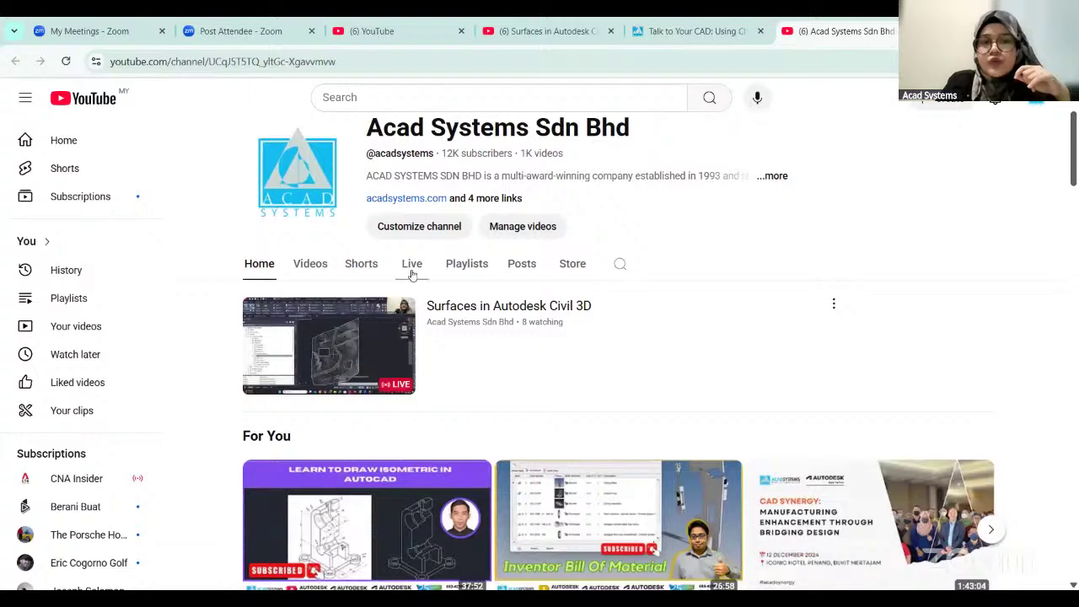
left_click(413, 264)
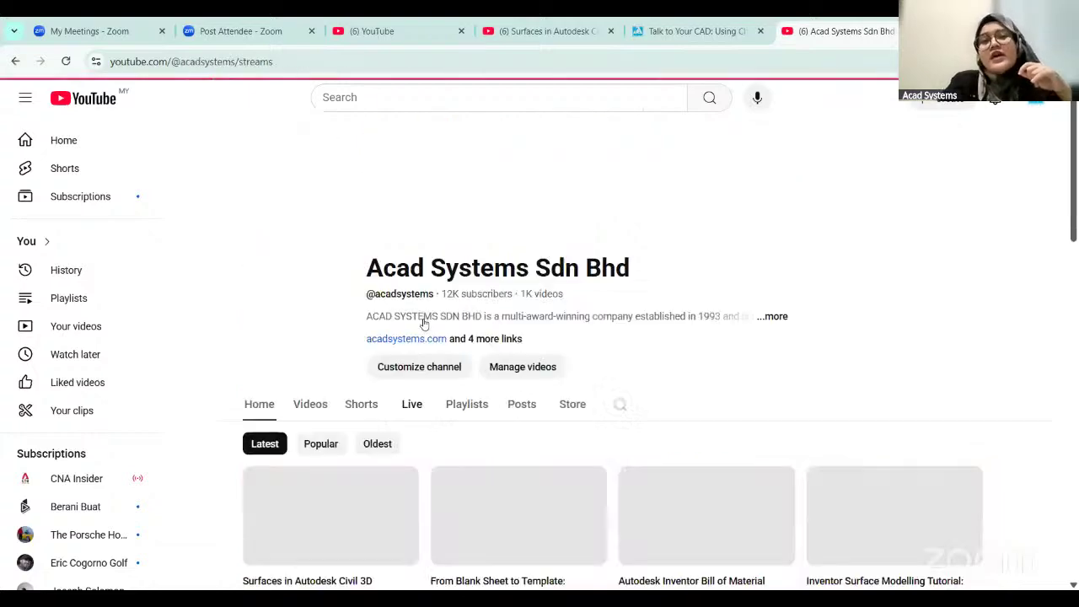
scroll(424, 325, "down", 4)
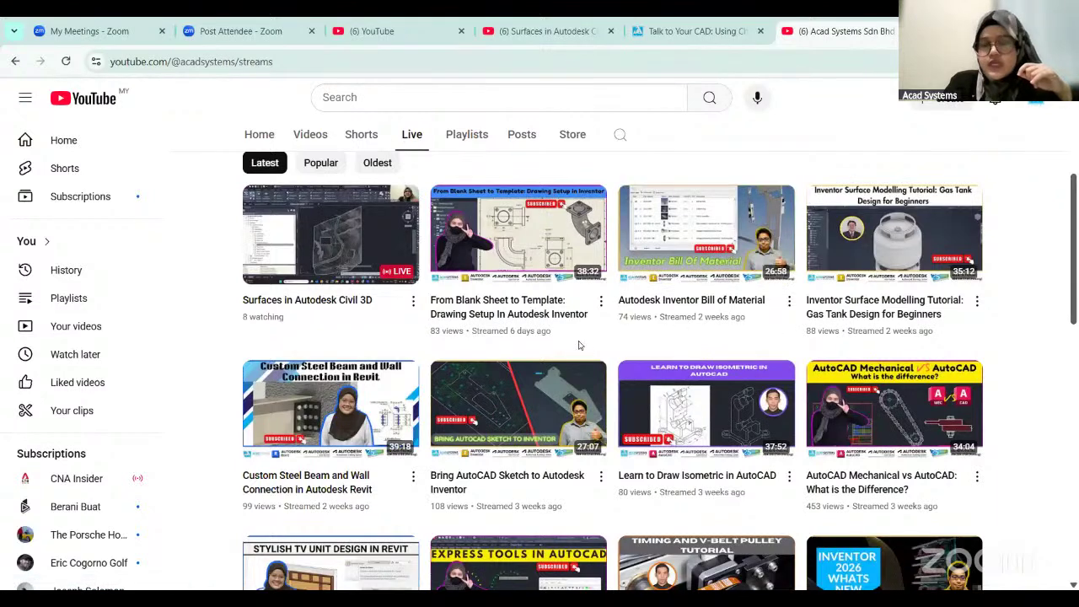
scroll(514, 341, "down", 2)
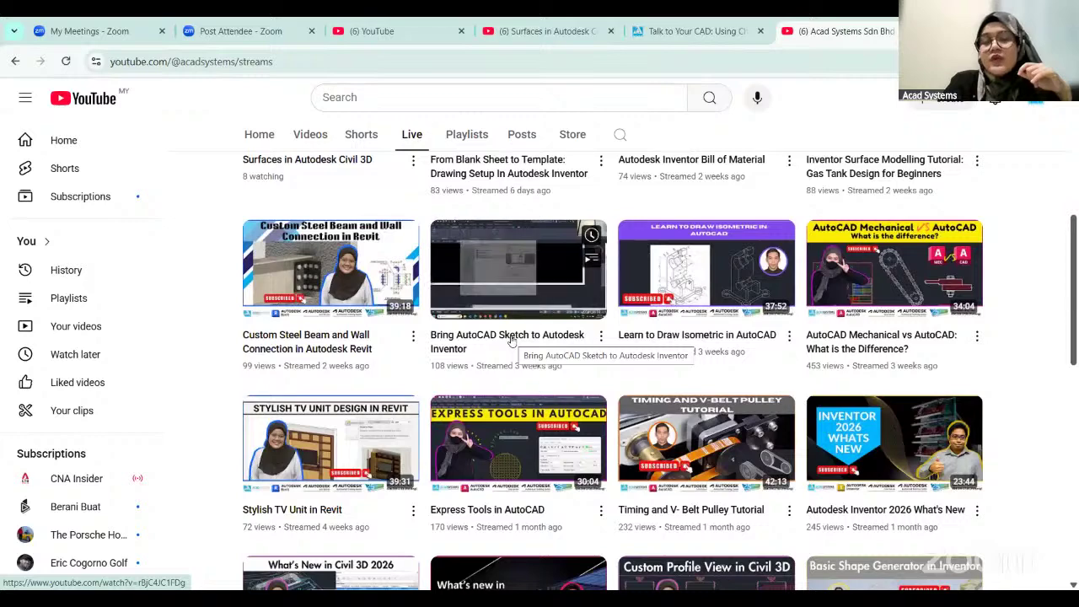
scroll(516, 336, "down", 8)
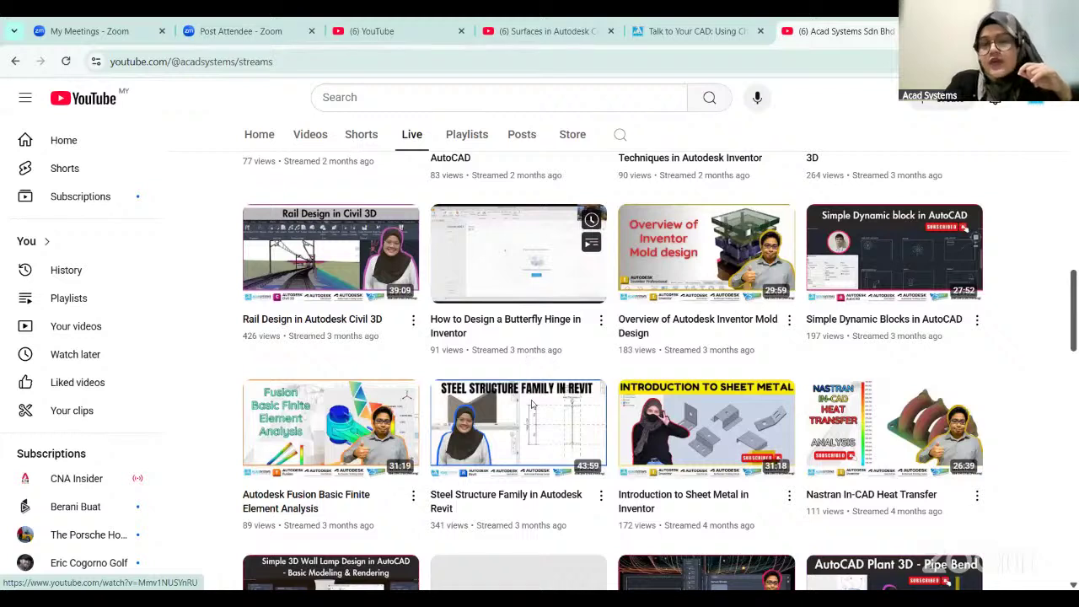
key("alt+Tab")
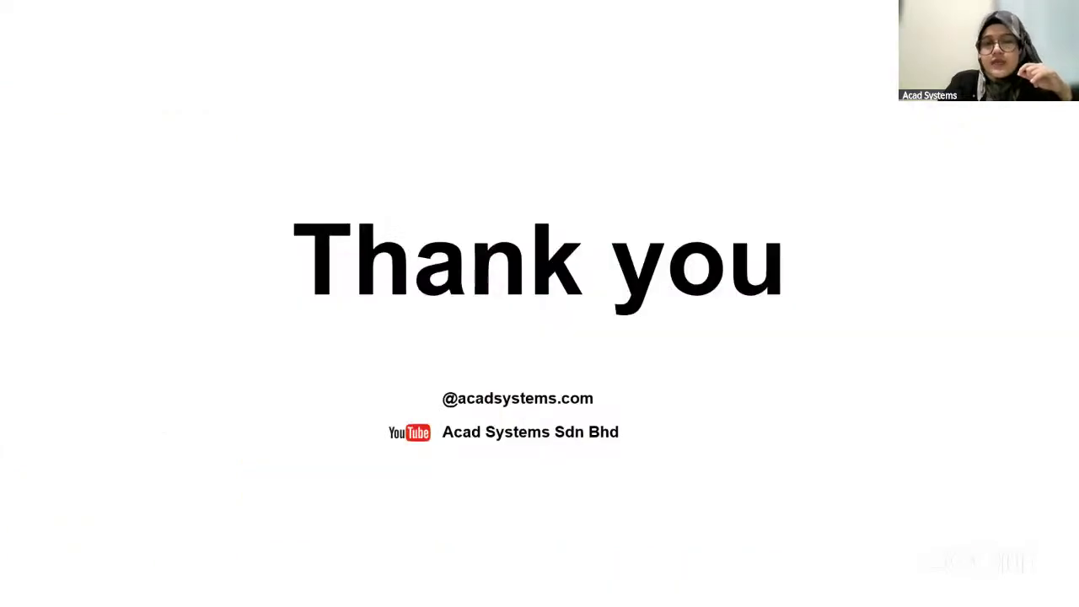